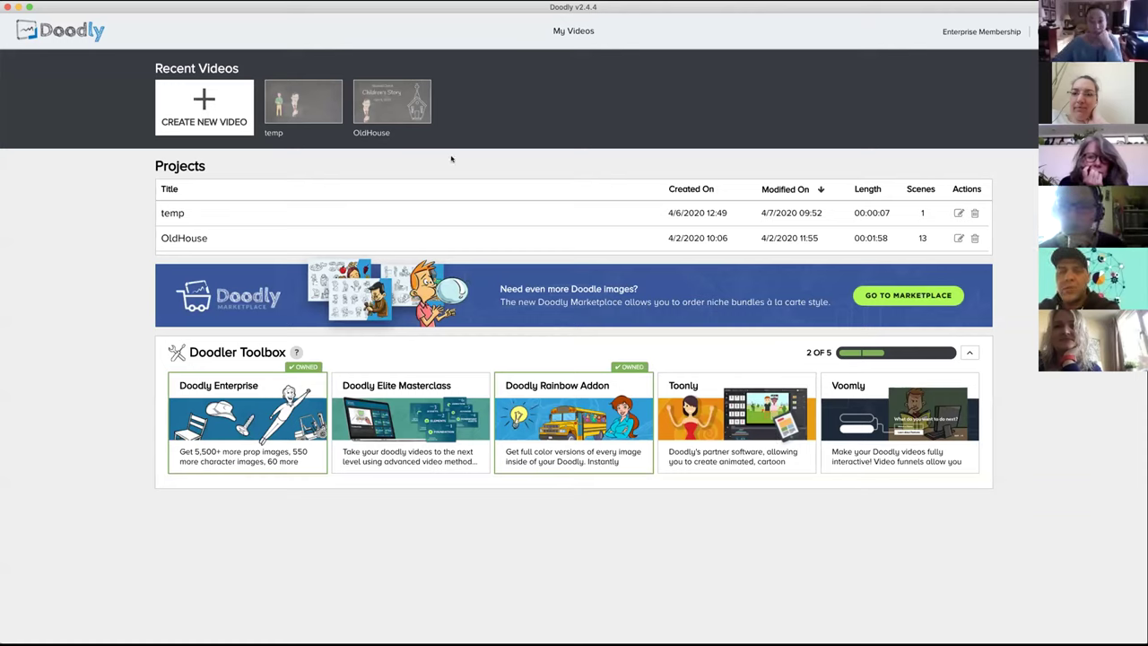
Step: Create a new Whiteboard video titled "Demo 1" at 480p (854x480)
left_click(202, 104)
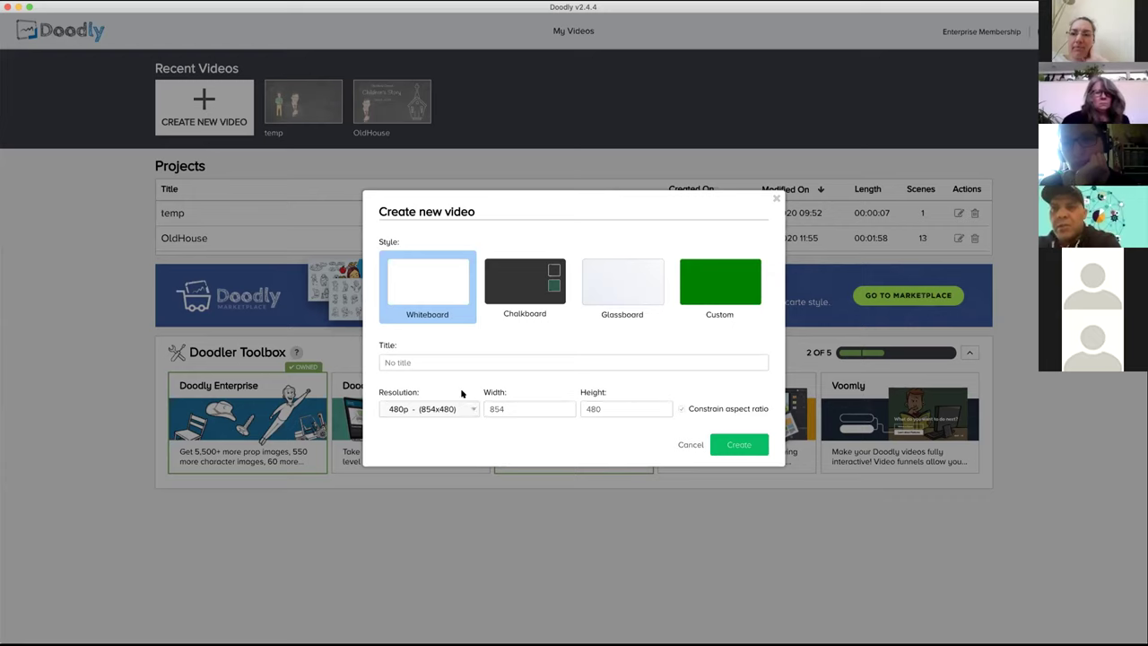
left_click(421, 363)
type("Demo 1")
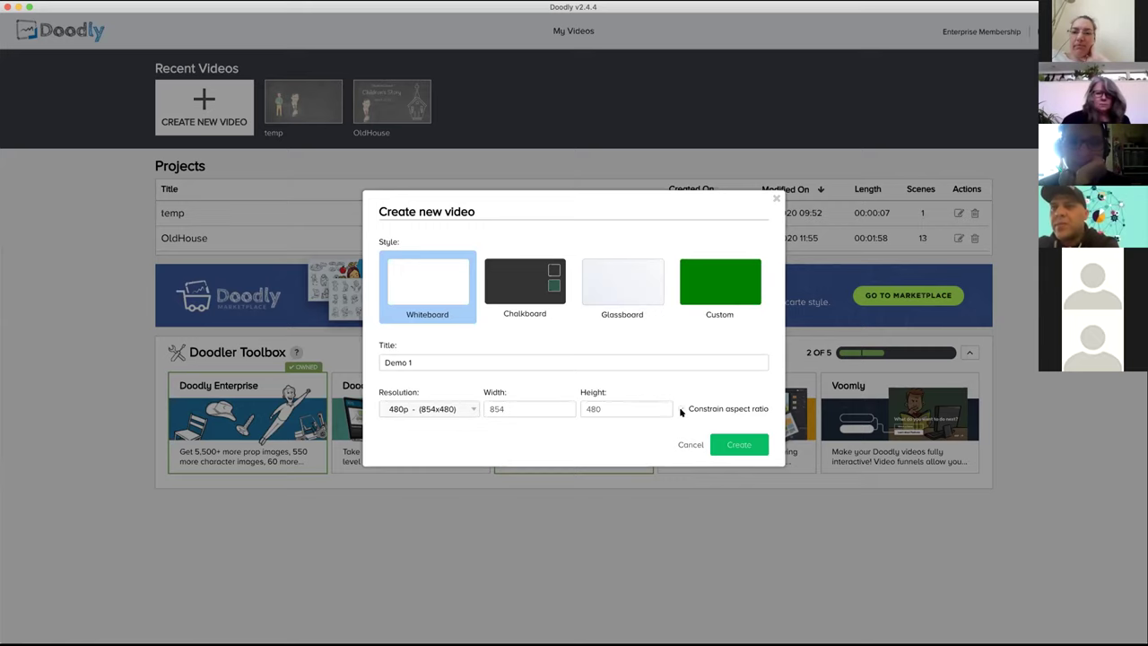
left_click(736, 445)
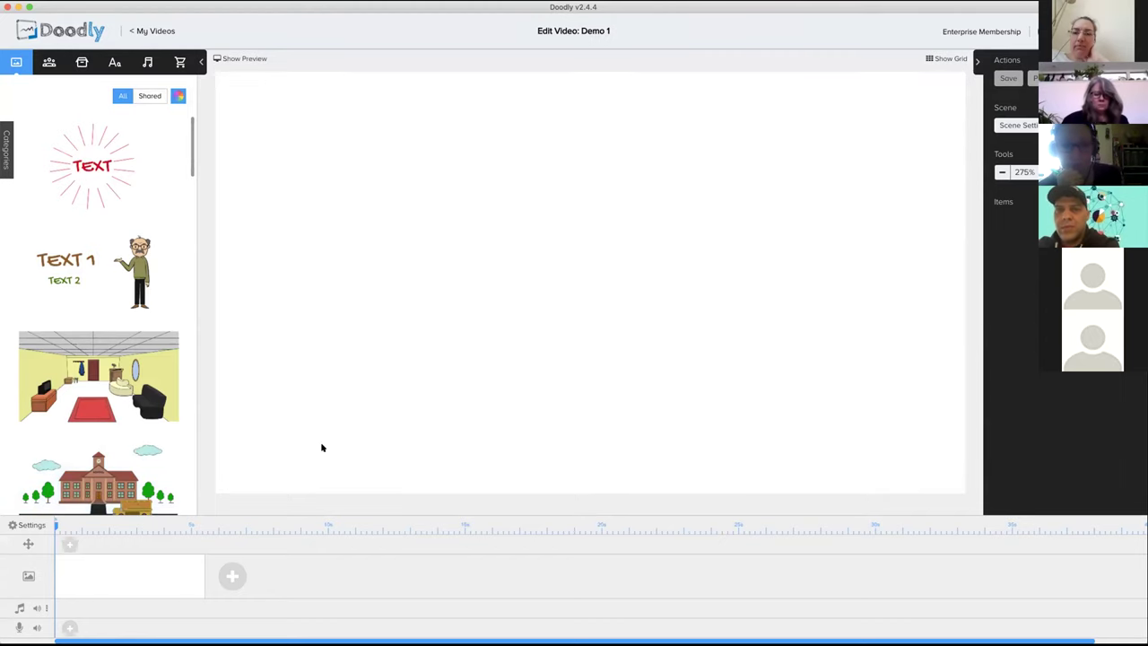
Step: In the video settings, try the Dark Chalkboard style and left-handed option, return to Whiteboard and right-handed, and pick the real hand holding a marker
left_click(15, 526)
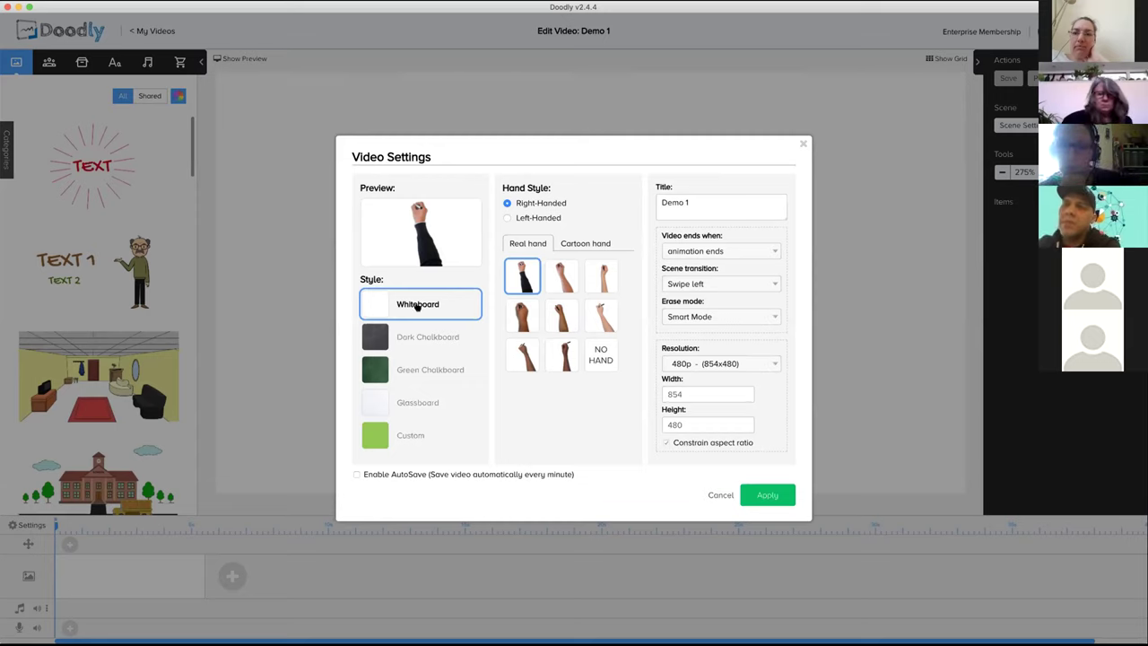
left_click(376, 340)
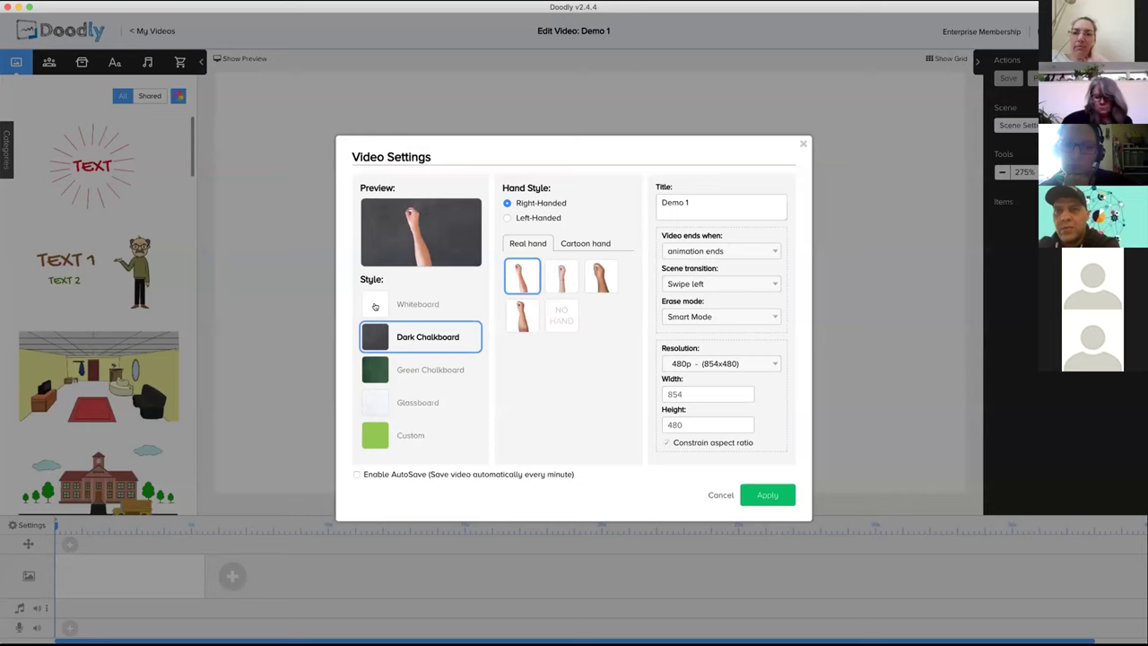
left_click(375, 307)
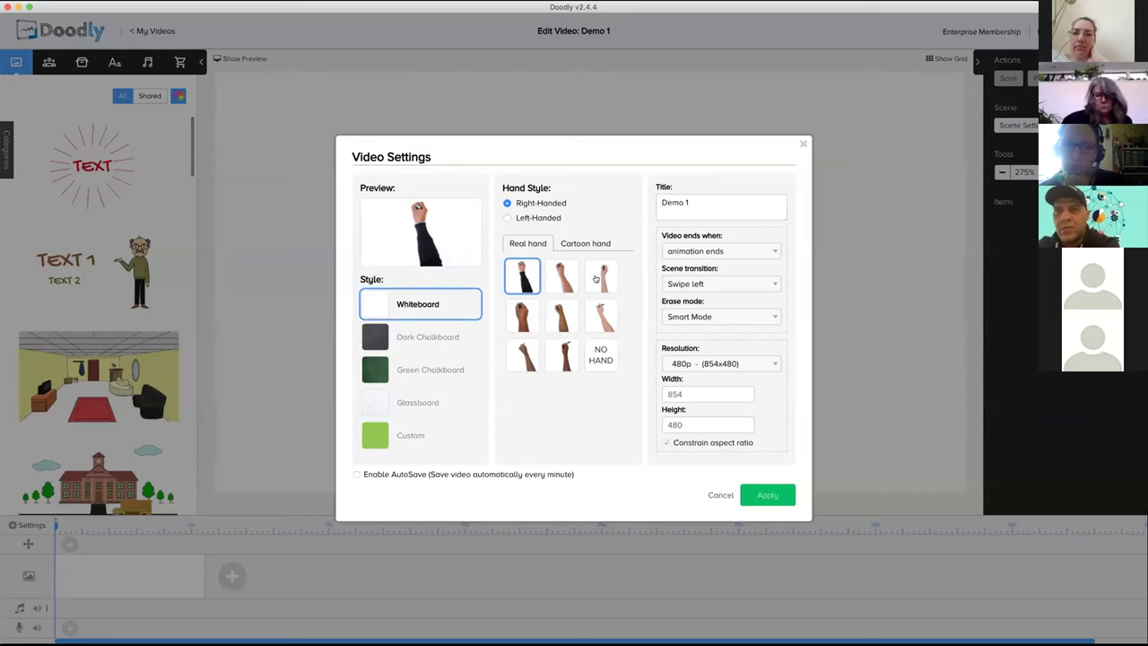
left_click(507, 218)
left_click(506, 203)
left_click(599, 276)
left_click(605, 309)
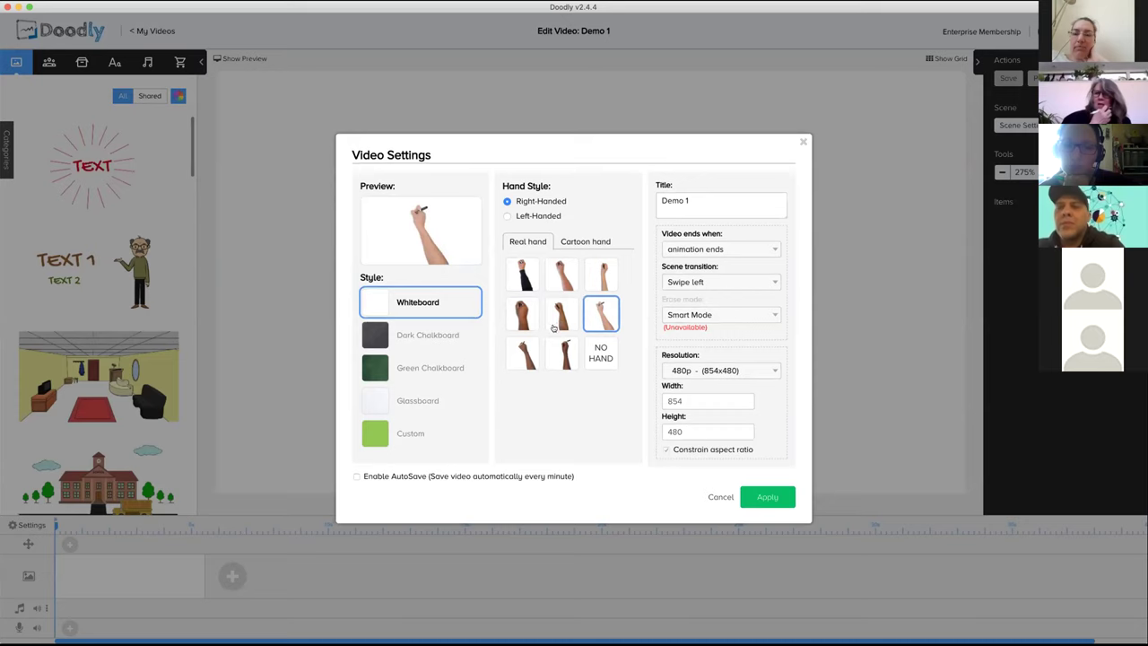
Step: Compare the cartoon hands and apply the right-handed real hand holding a marker to the video
left_click(568, 242)
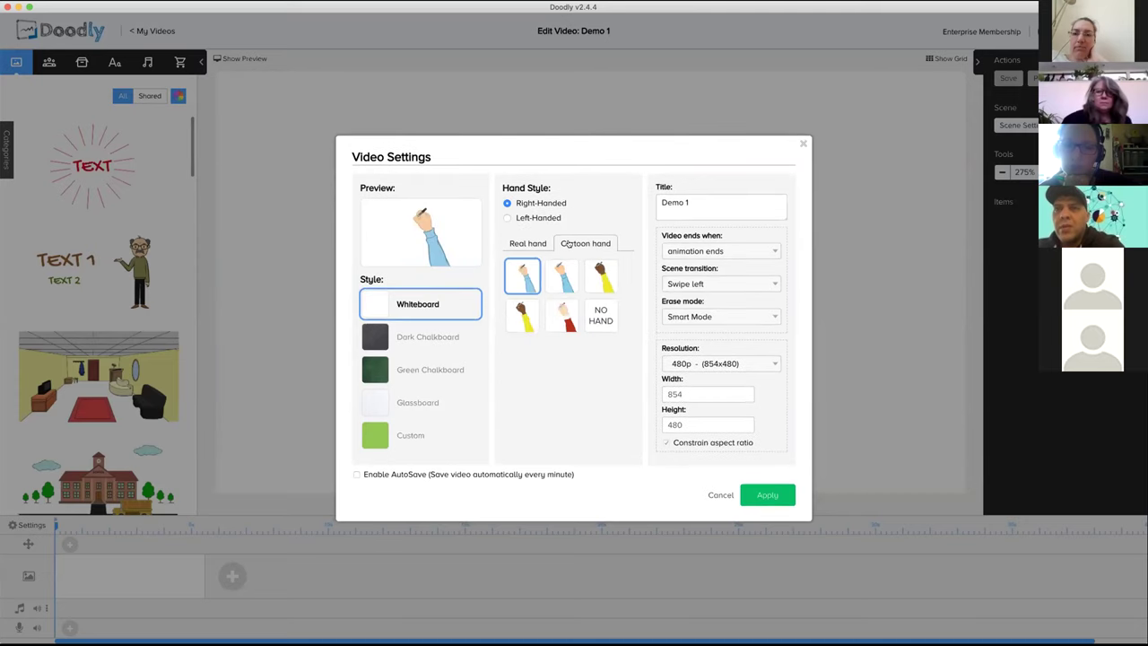
left_click(561, 281)
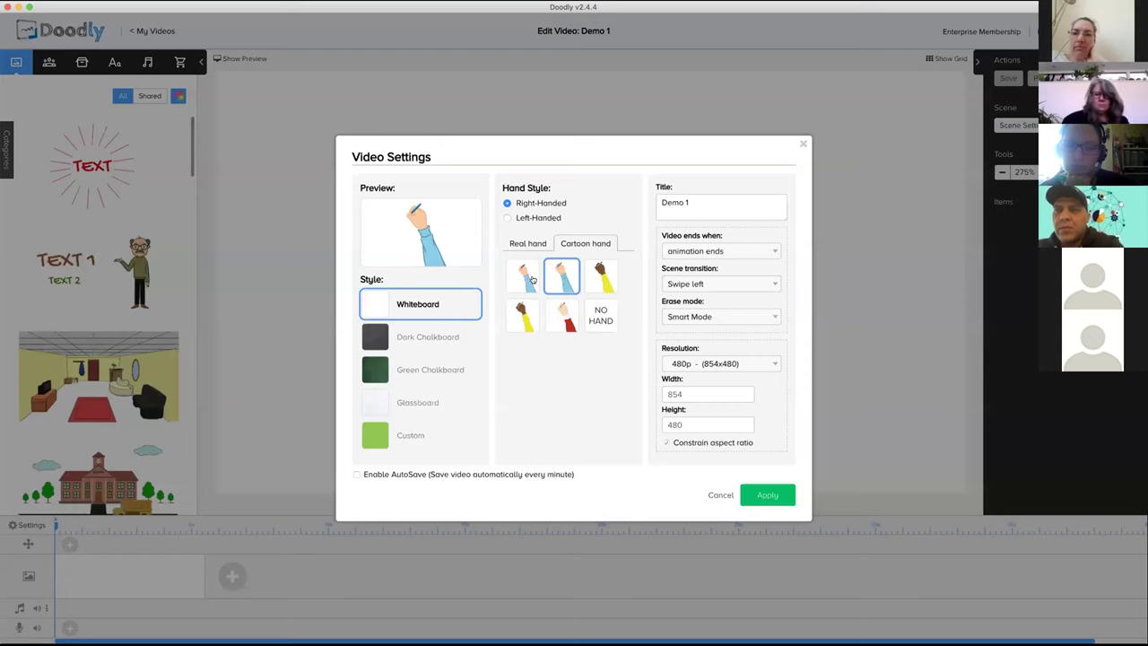
left_click(547, 244)
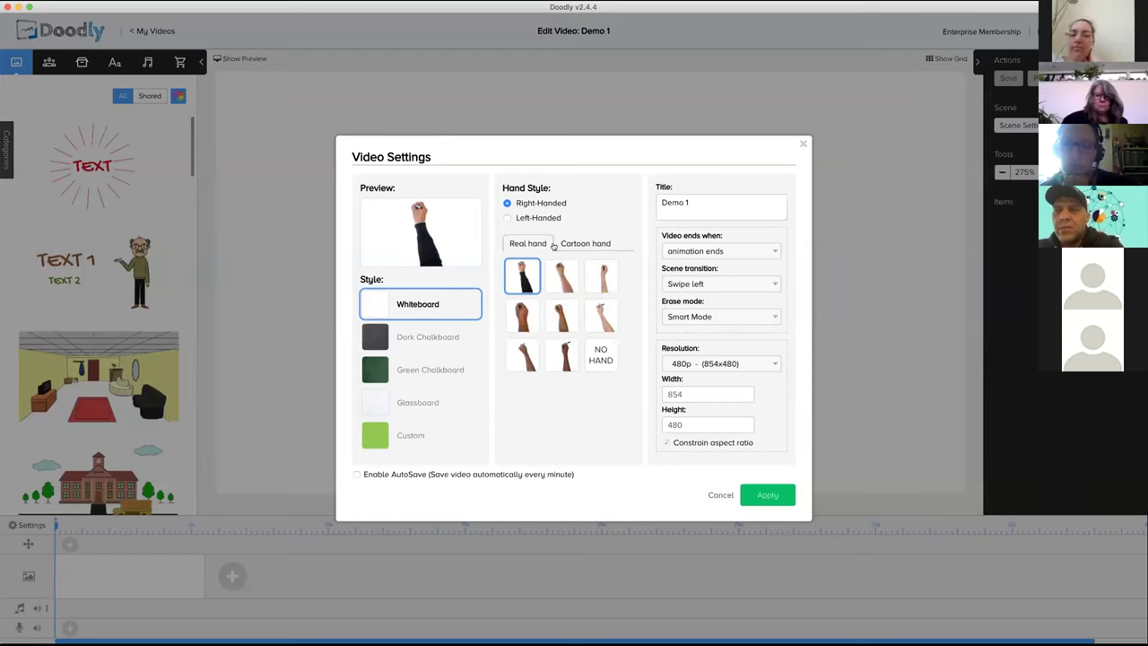
left_click(601, 313)
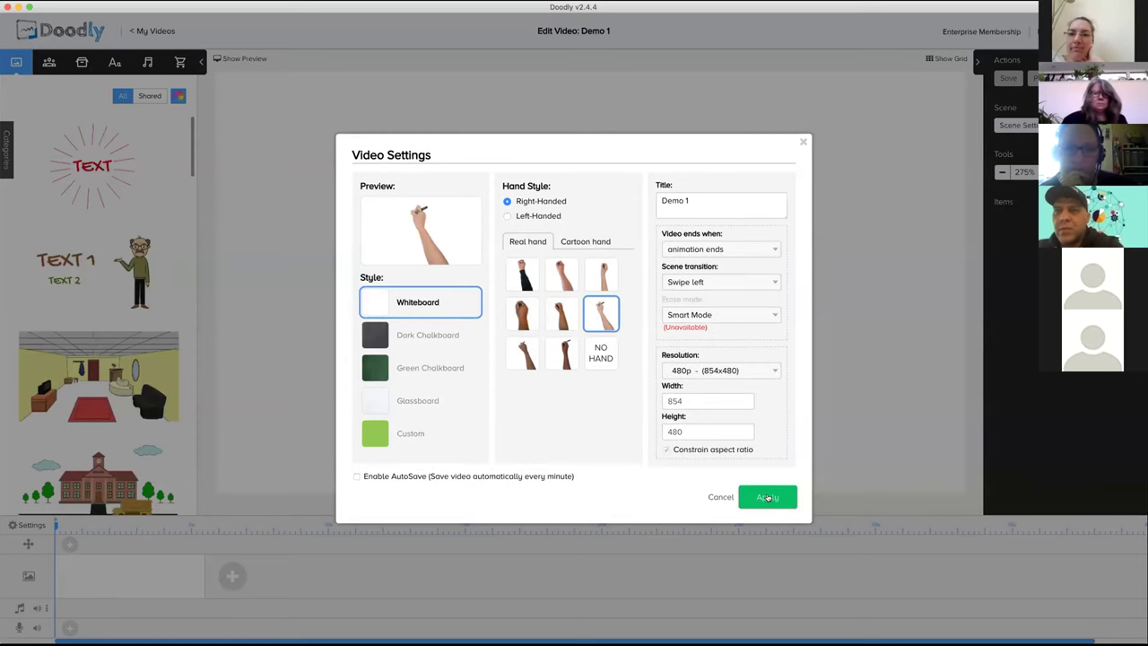
left_click(768, 498)
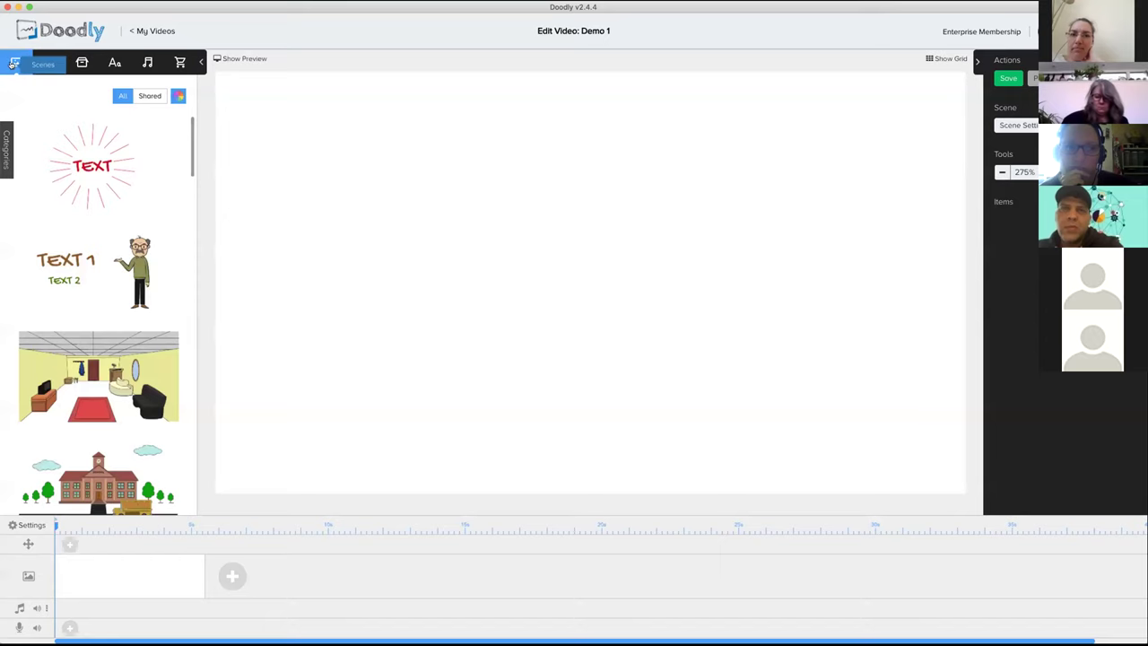
Step: Turn Doodly Rainbow off, add the beach scene with the lighthouse to the canvas and preview its drawing animation
scroll(64, 213, "down", 5)
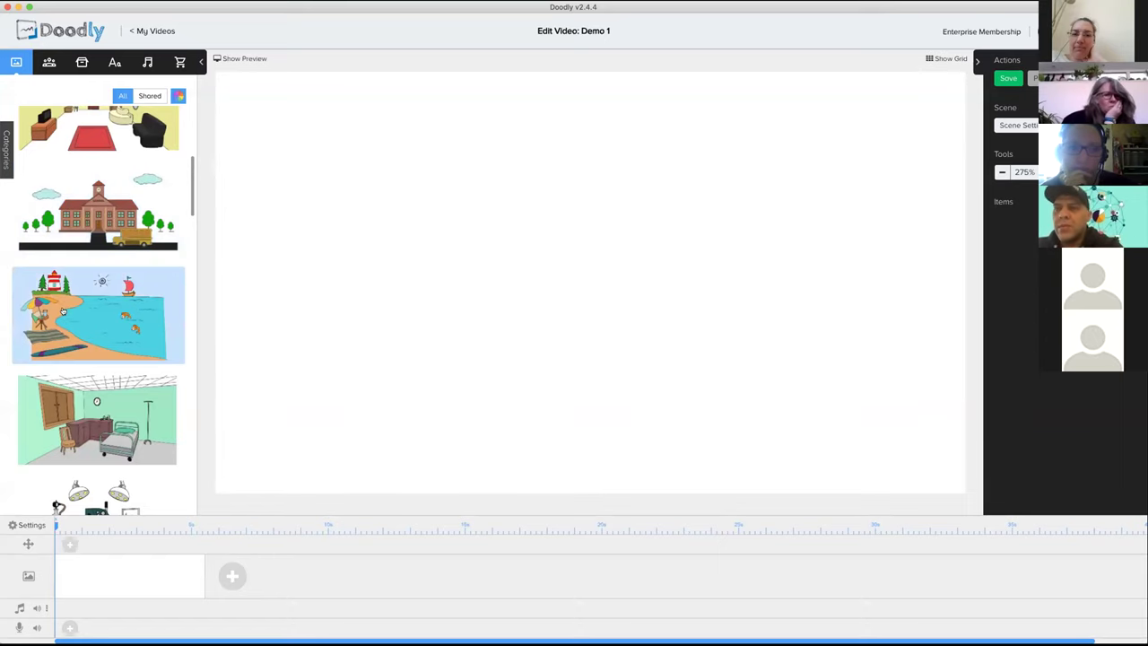
left_click(179, 97)
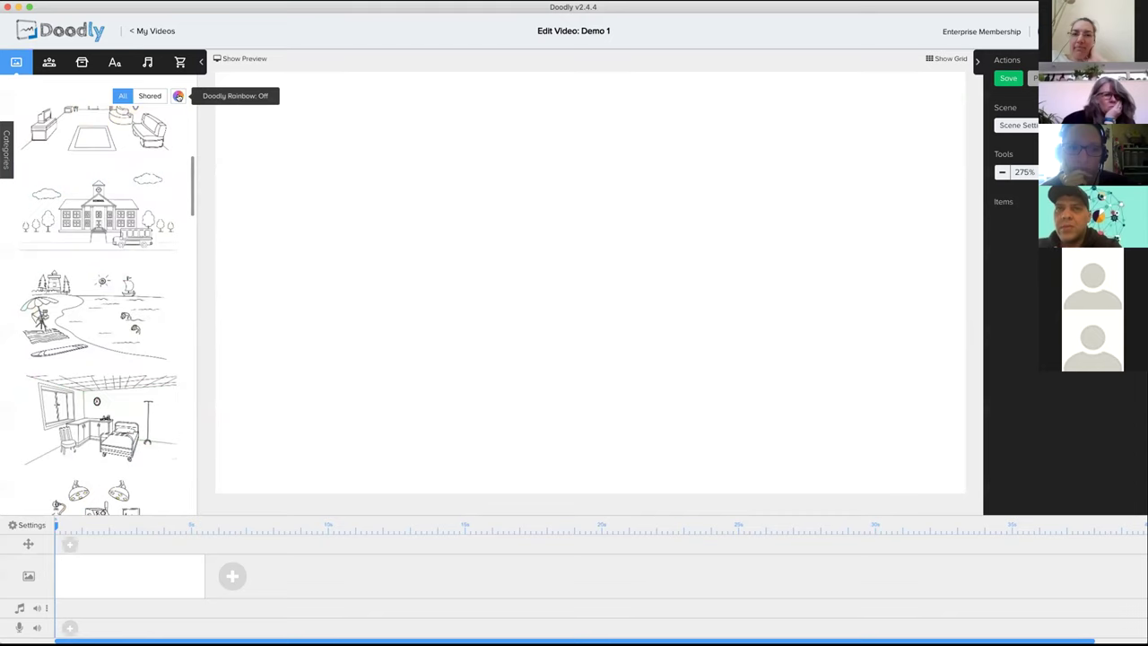
left_click_drag(63, 305, 363, 305)
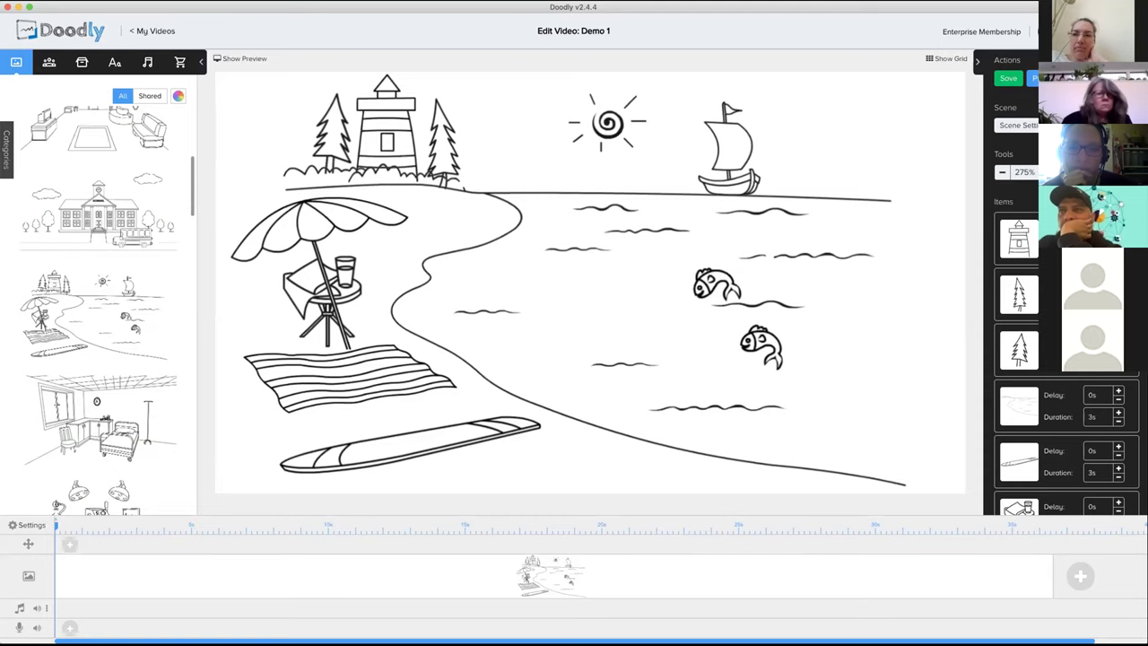
left_click(240, 58)
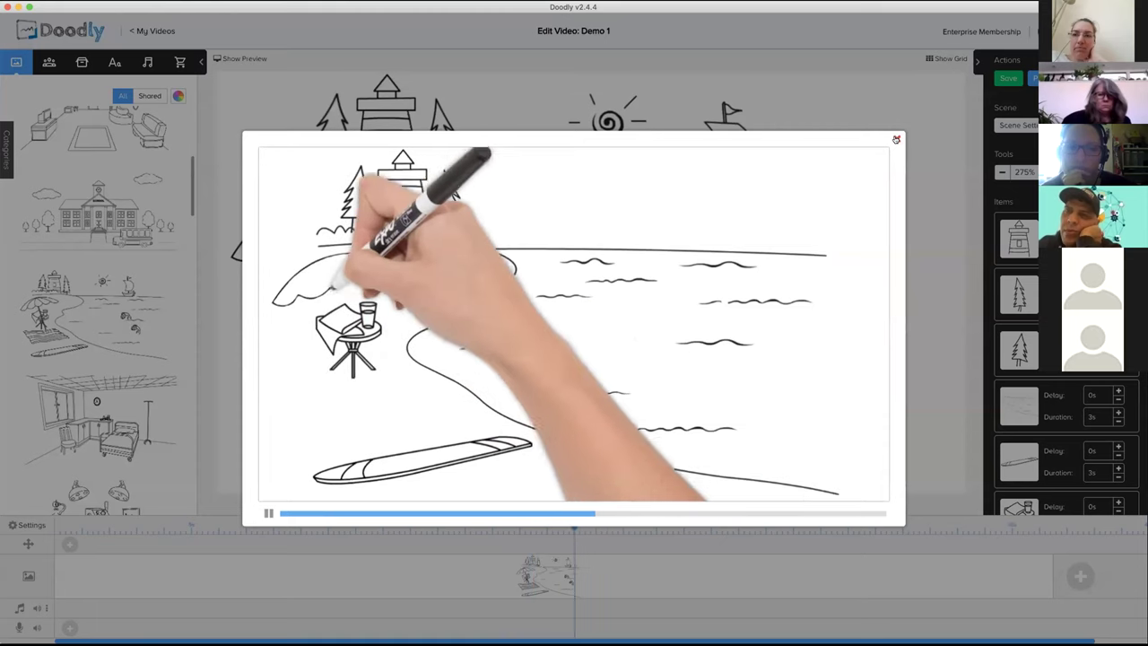
left_click(896, 139)
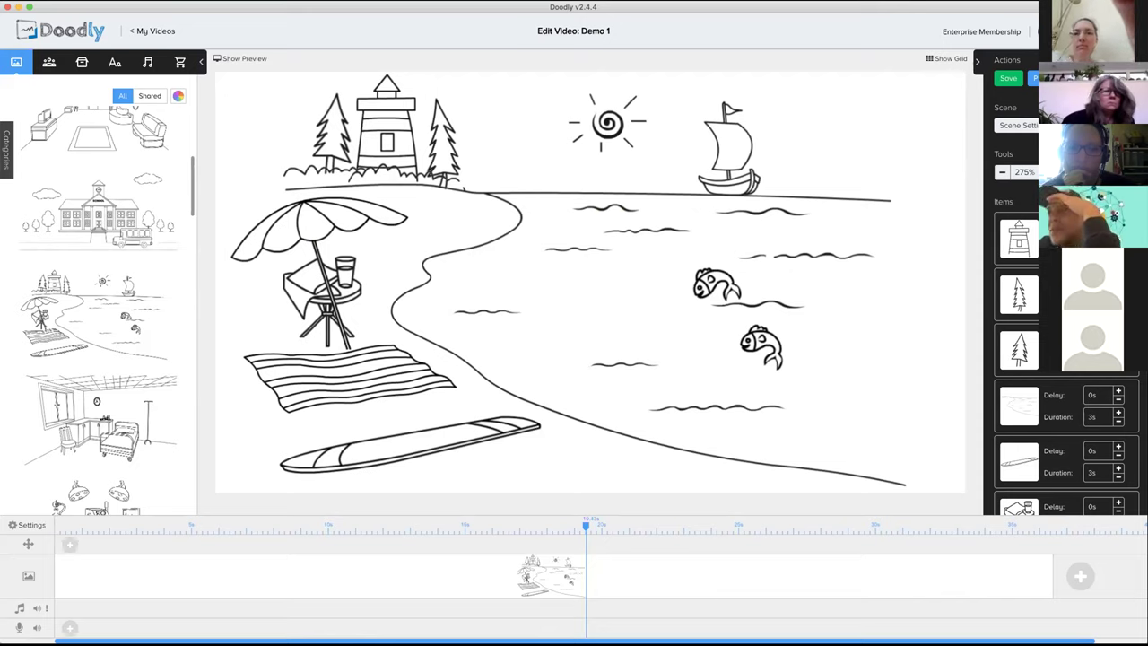
Step: Move the tree beside the umbrella-side of the lighthouse to first place in the drawing order, ahead of the lighthouse
left_click(1017, 238)
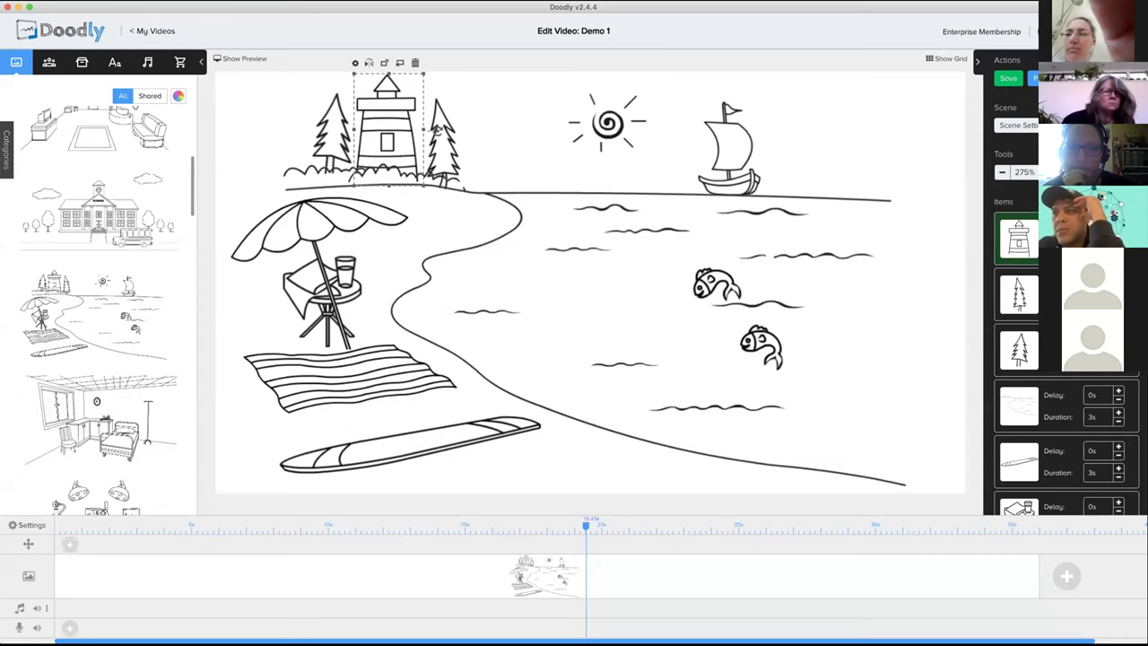
left_click(1017, 294)
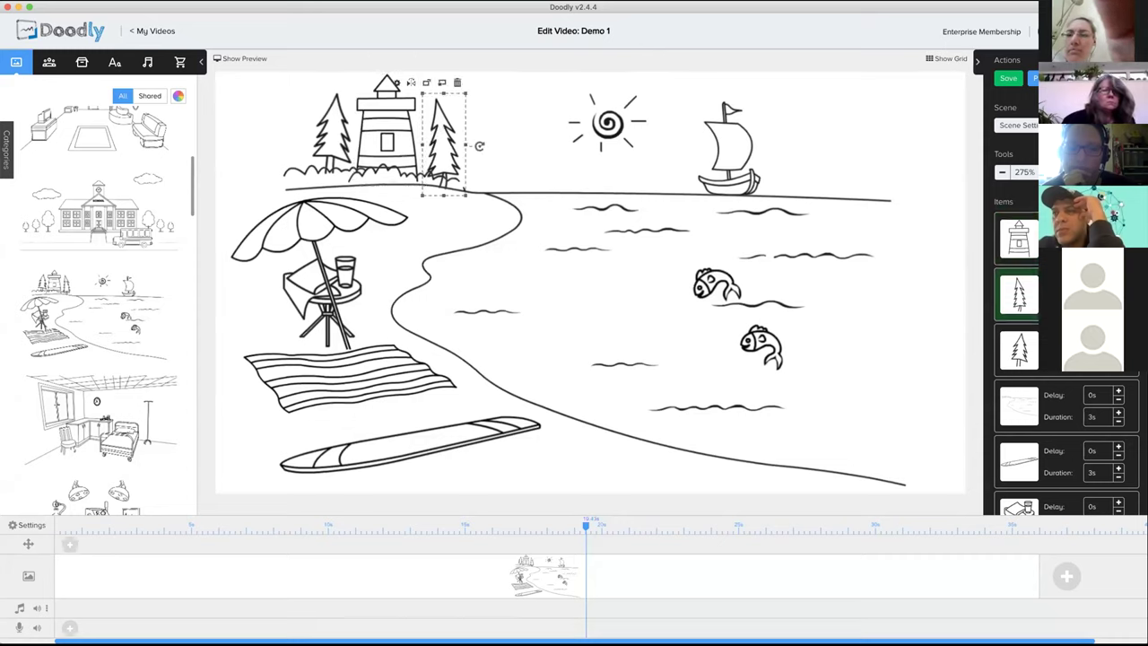
left_click_drag(1018, 350, 1017, 238)
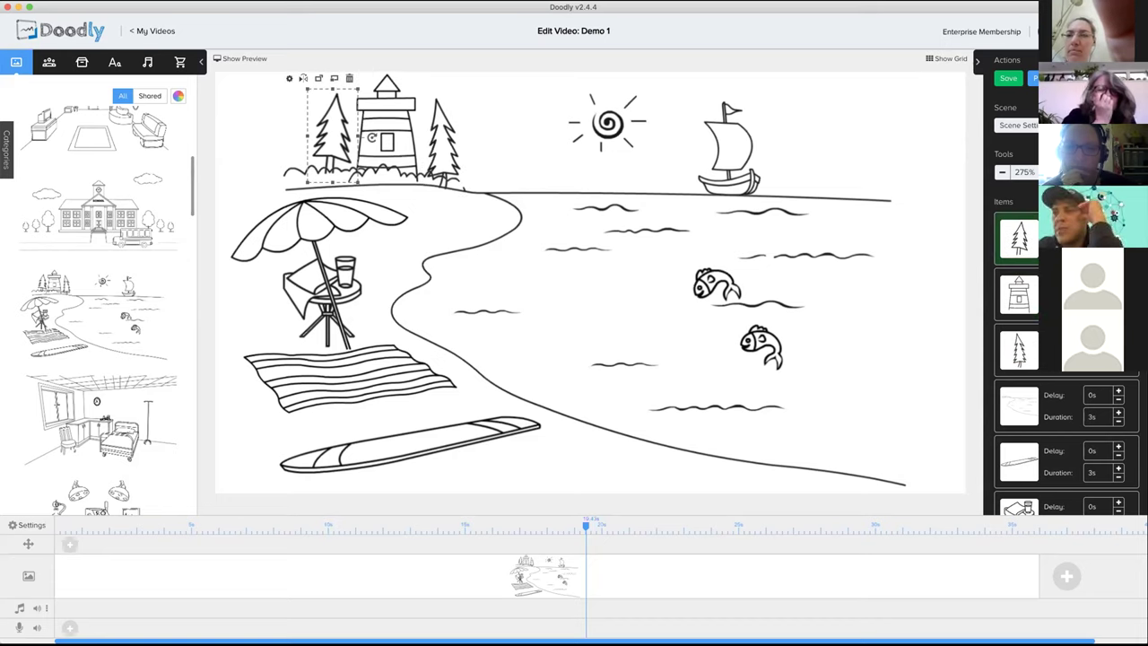
left_click(1018, 349)
left_click(411, 82)
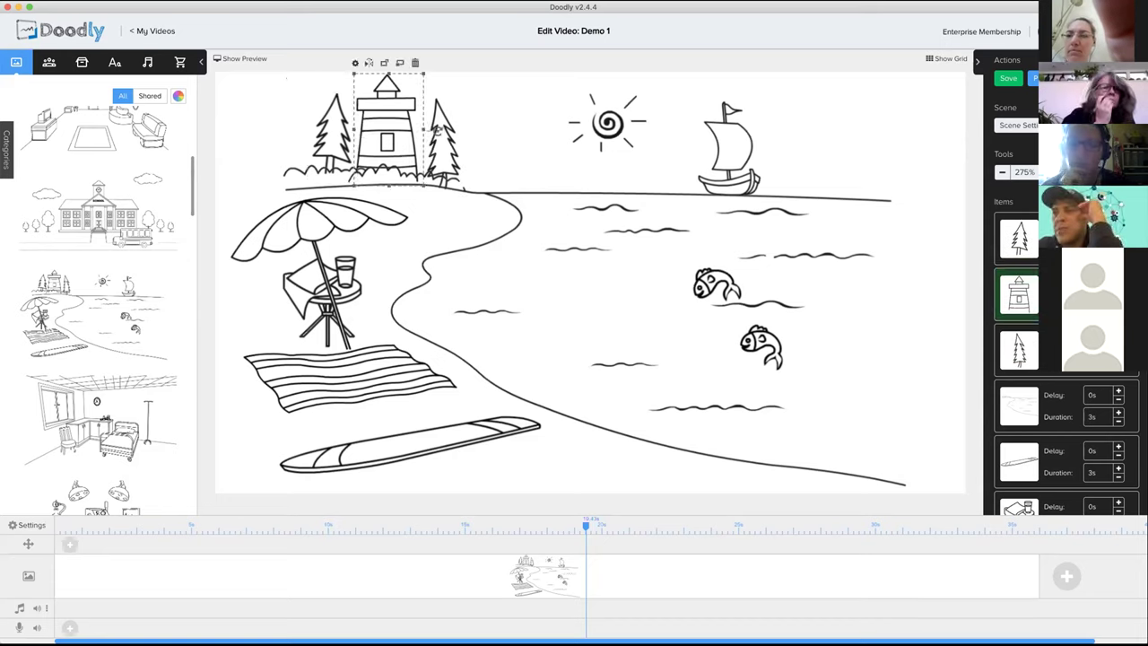
left_click(444, 139)
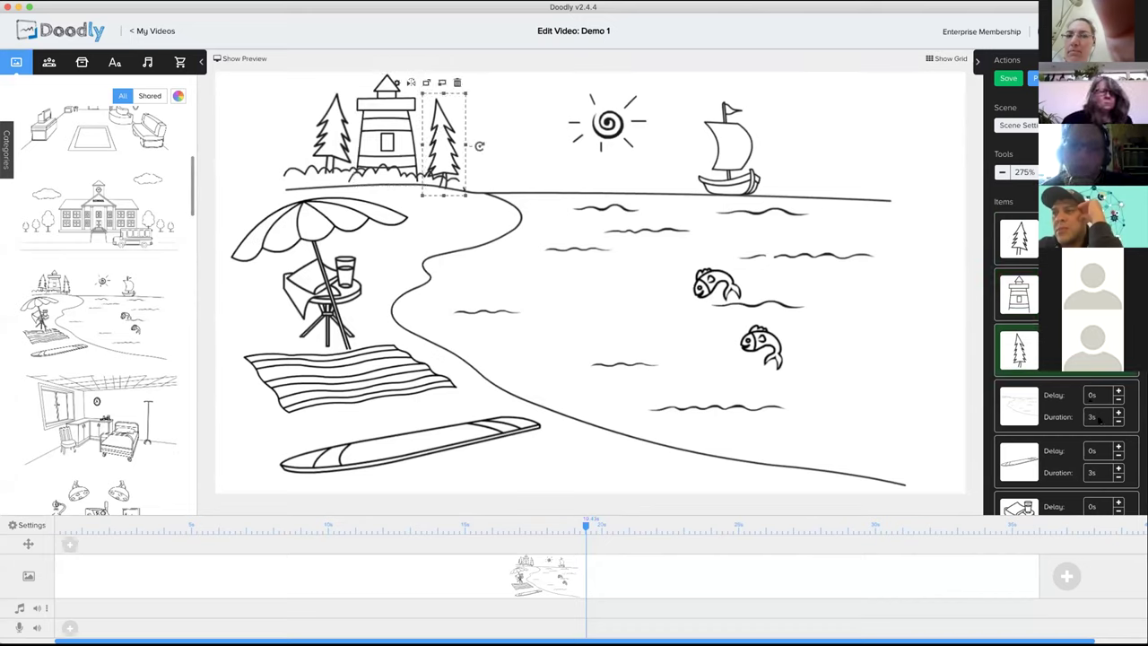
Step: Set the shoreline item's drawing duration to 1 second, check it in the preview and save the video
left_click(1098, 417)
type("1")
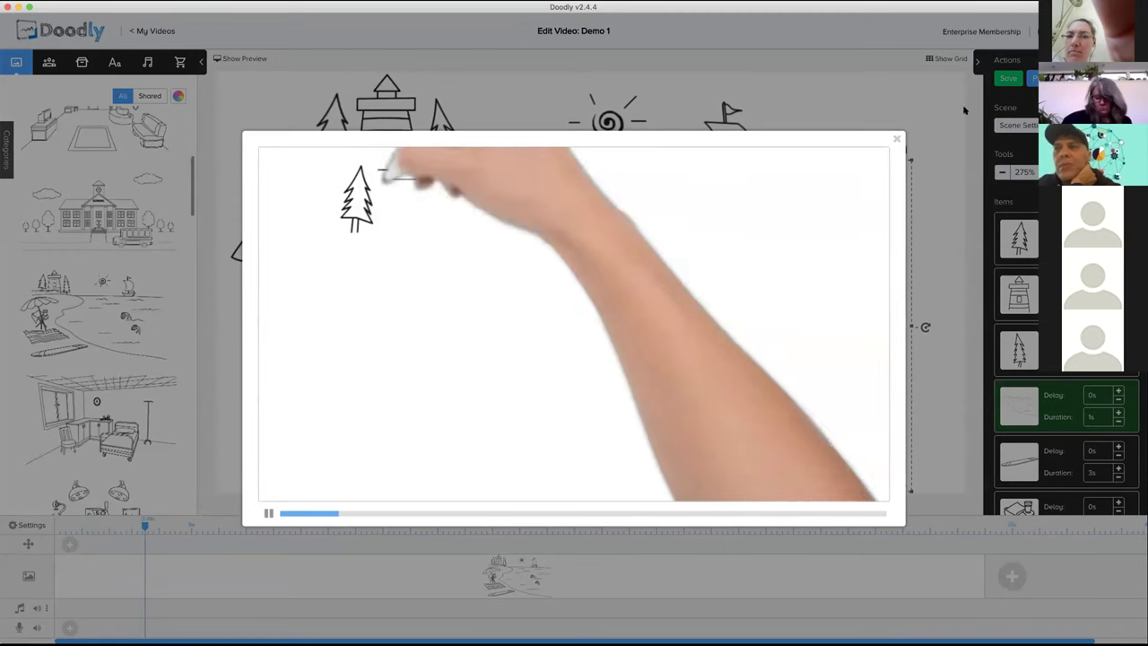
left_click(964, 109)
left_click(1005, 79)
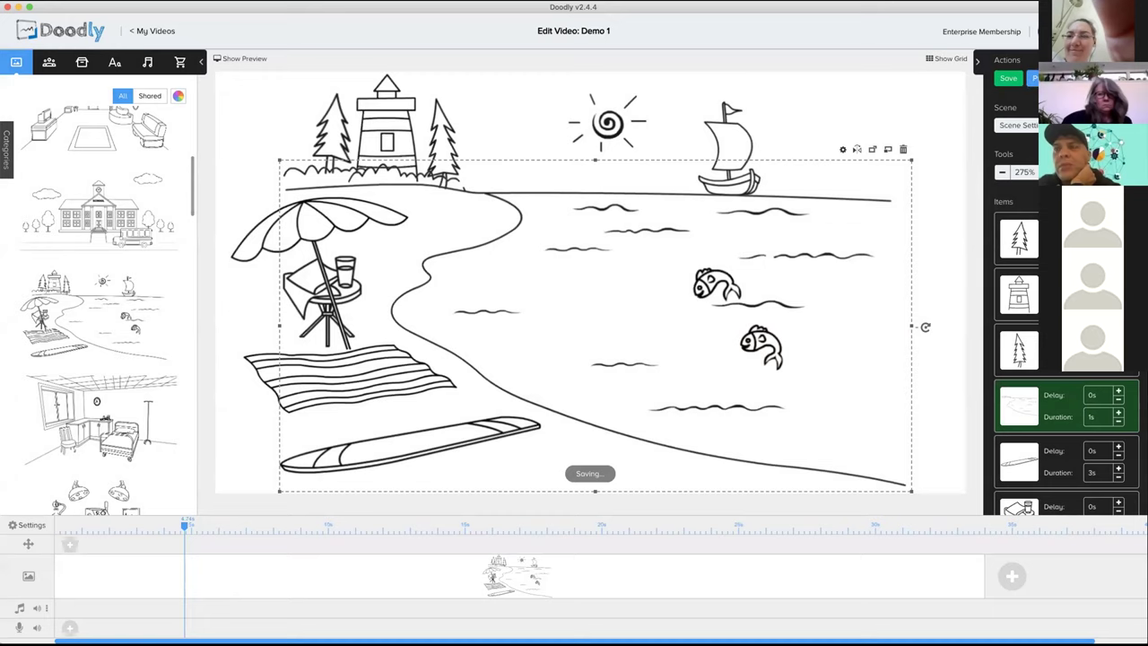
Step: Go through the trees and lighthouse in the drawing order and re-enter the shoreline's duration as 1 second
left_click(1018, 238)
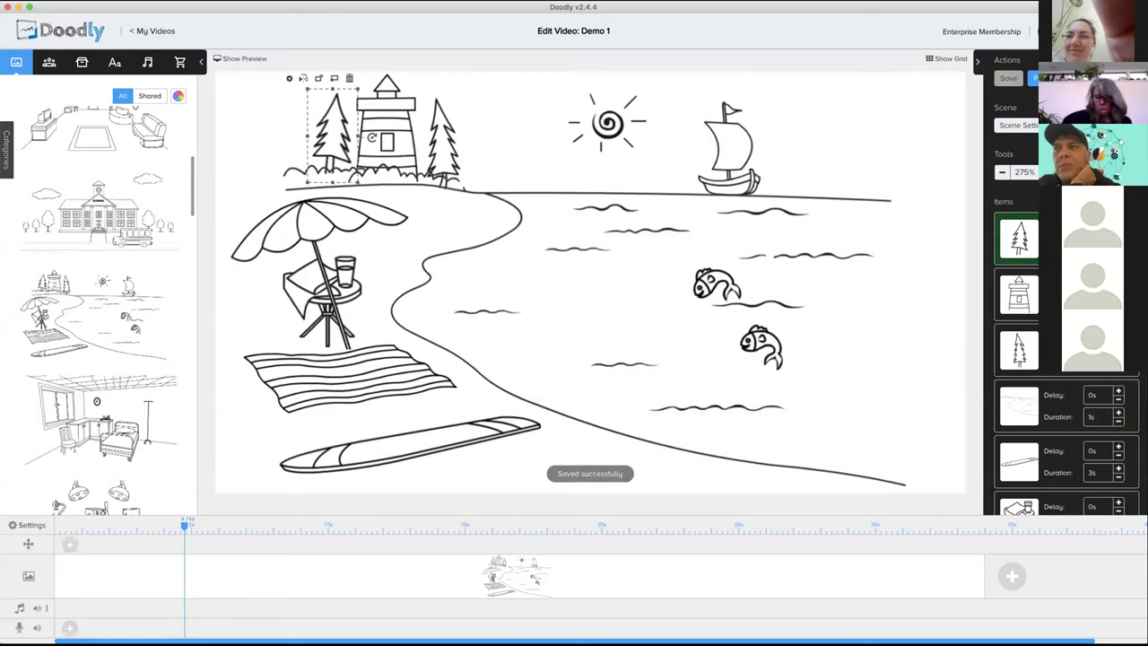
left_click(1017, 294)
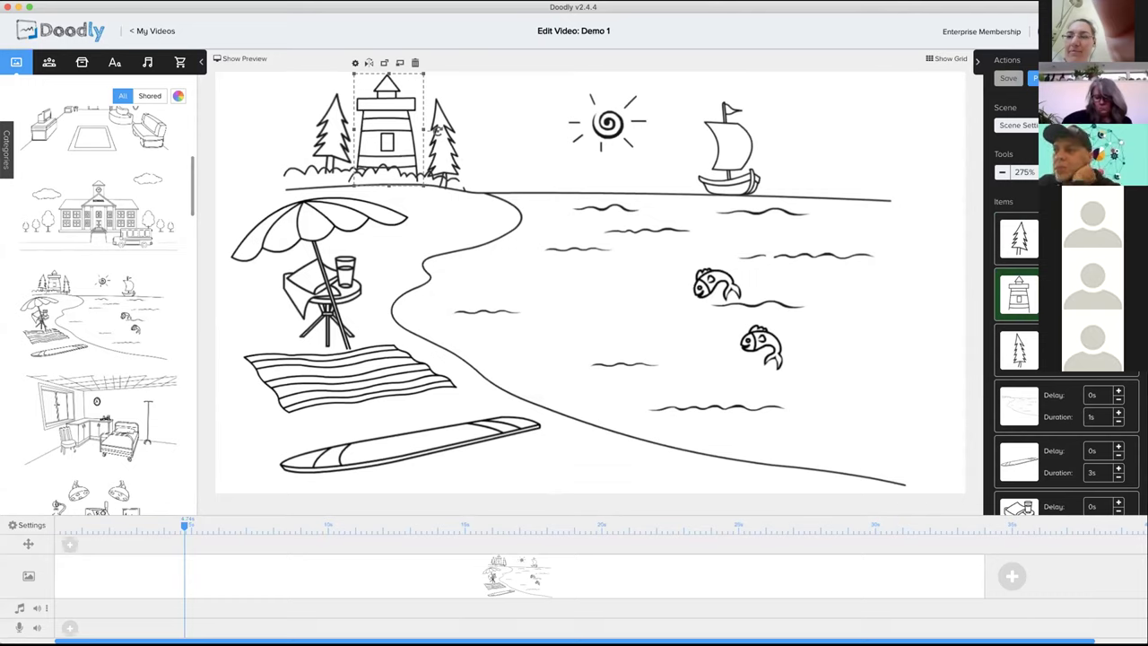
left_click(1018, 350)
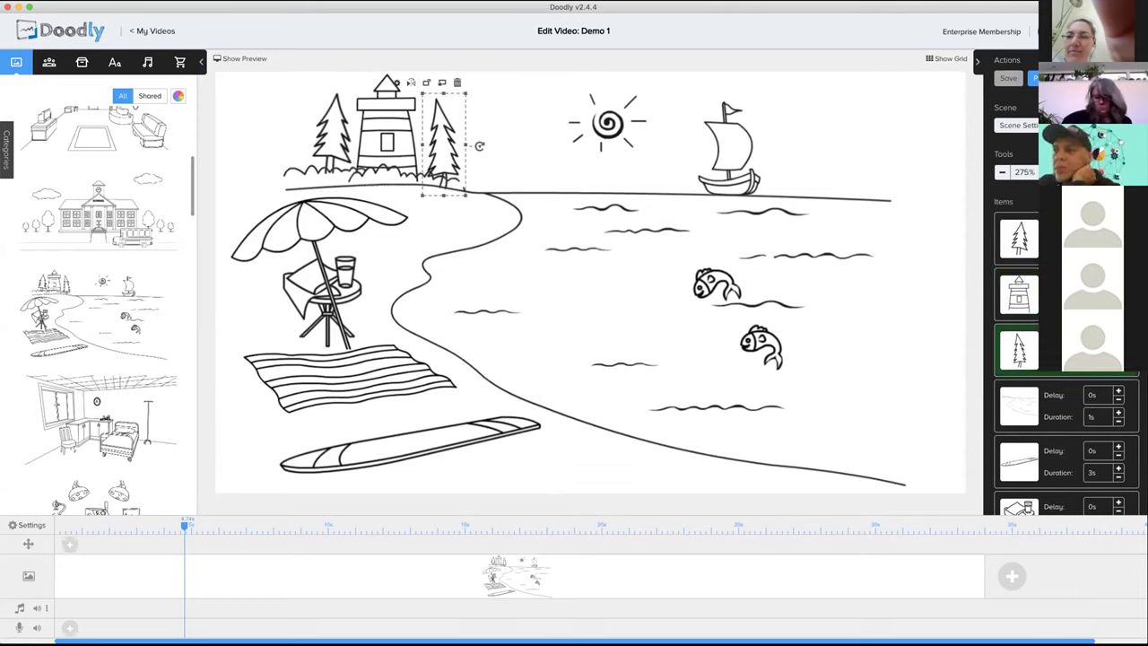
left_click(1099, 416)
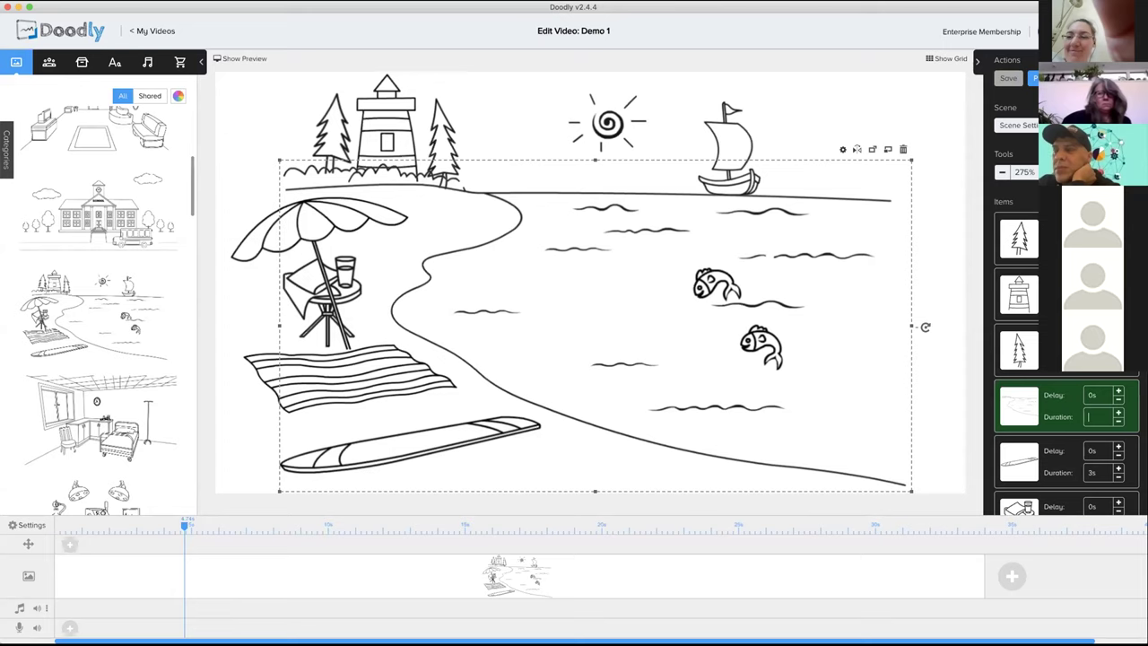
type("1")
Step: Shorten the drawing durations of the trees and the lighthouse and preview the animation
left_click(1018, 239)
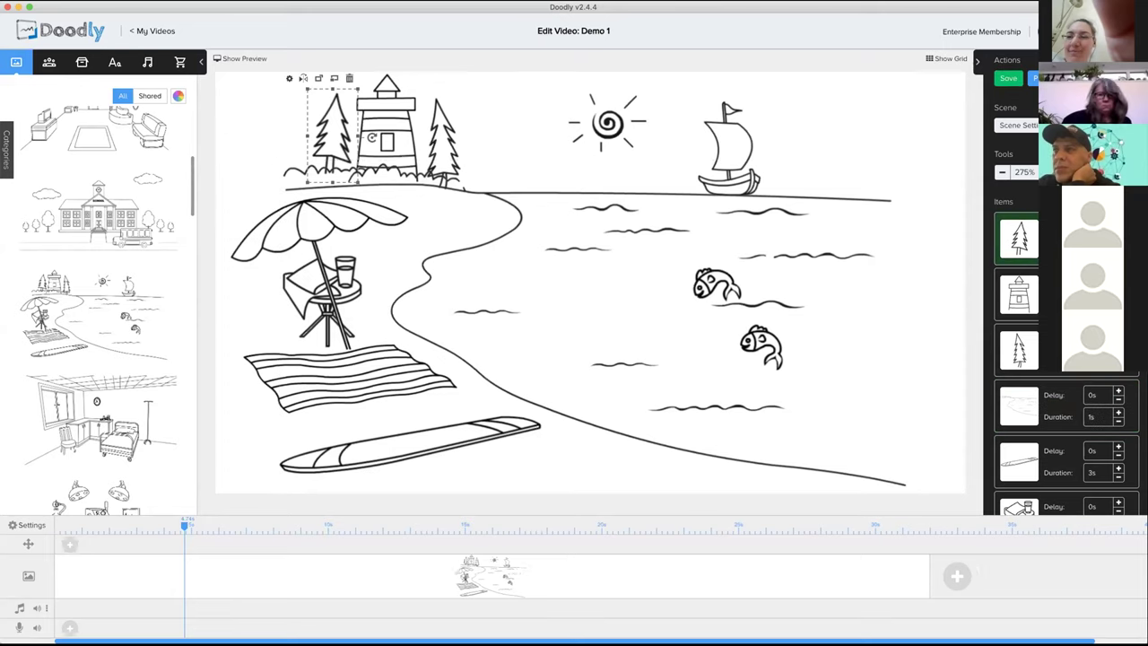
left_click(1018, 294)
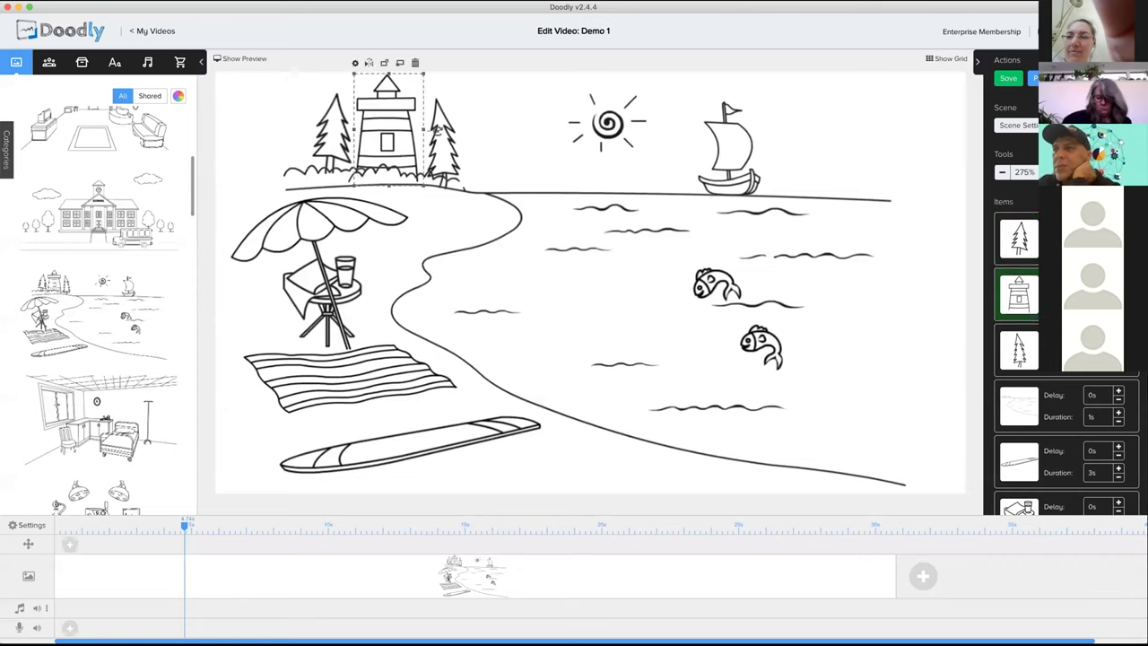
left_click(1018, 350)
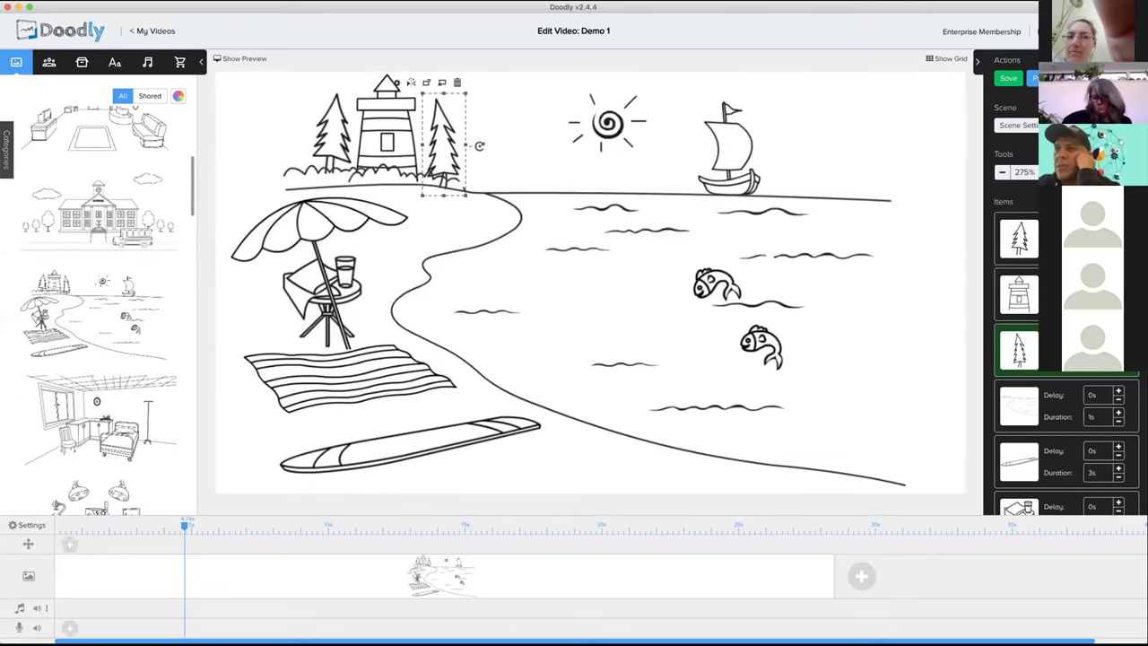
left_click(1036, 78)
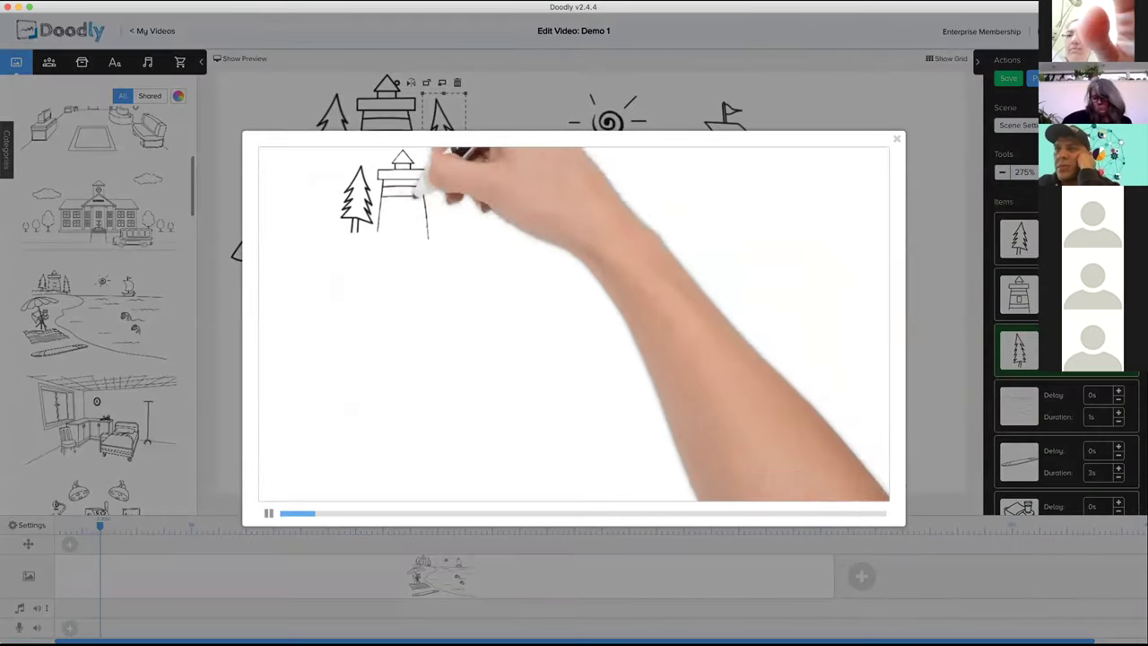
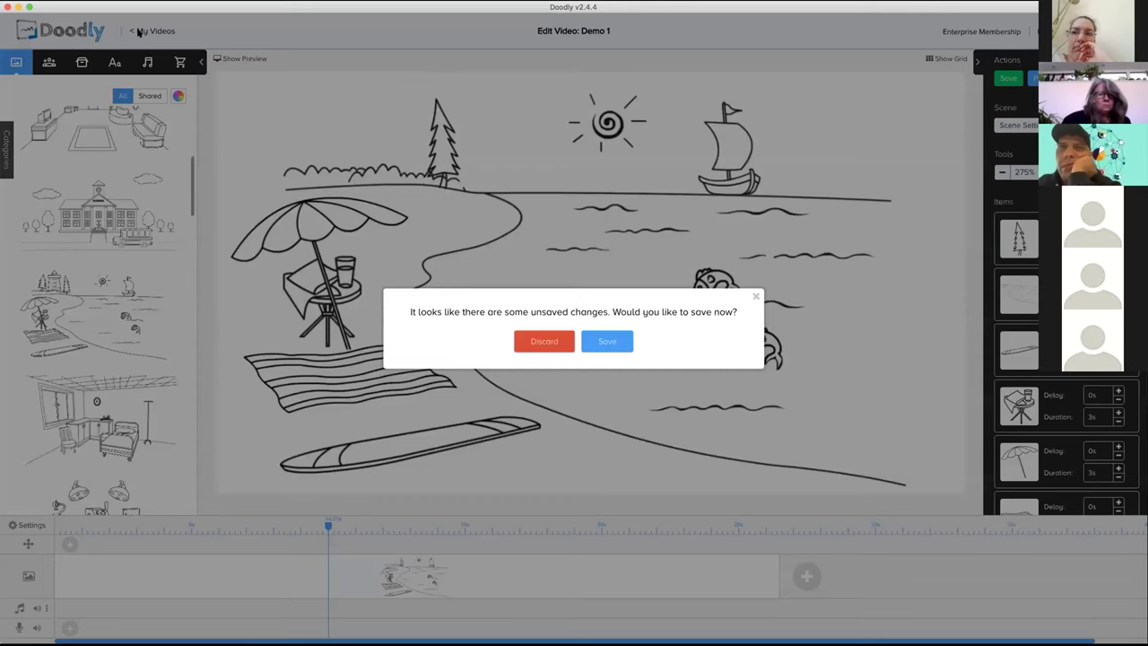
Step: Save the pending changes to Demo 1 and create a Chalkboard-style video titled Demo 2
left_click(586, 342)
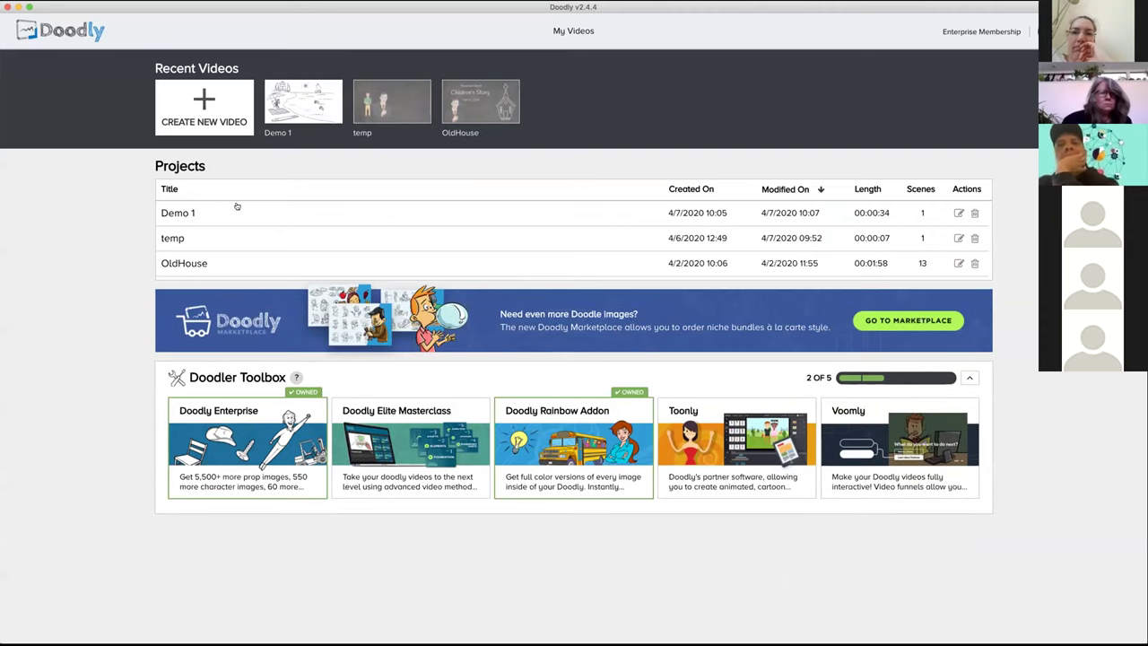
left_click(213, 101)
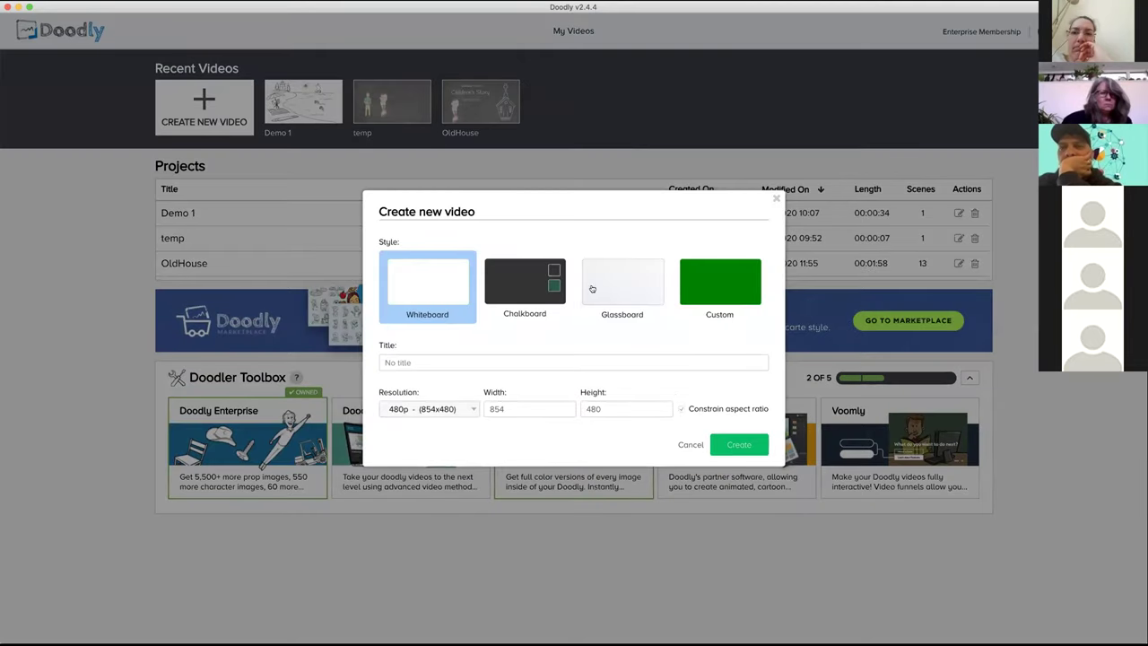
left_click(532, 282)
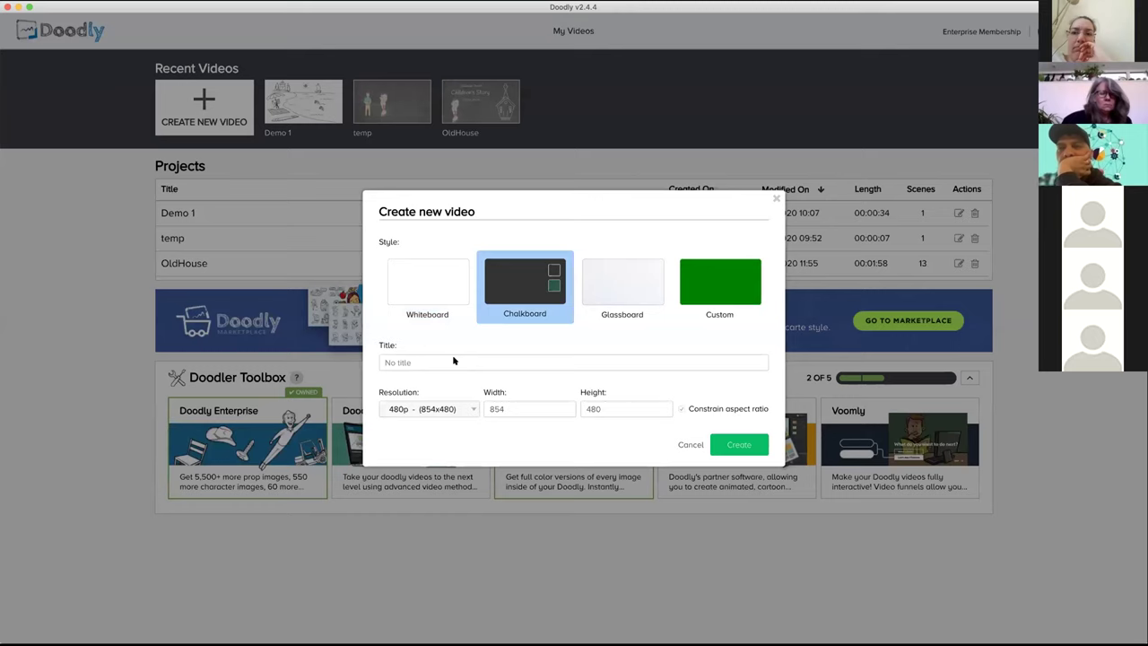
type("Demo")
key("BackSpace")
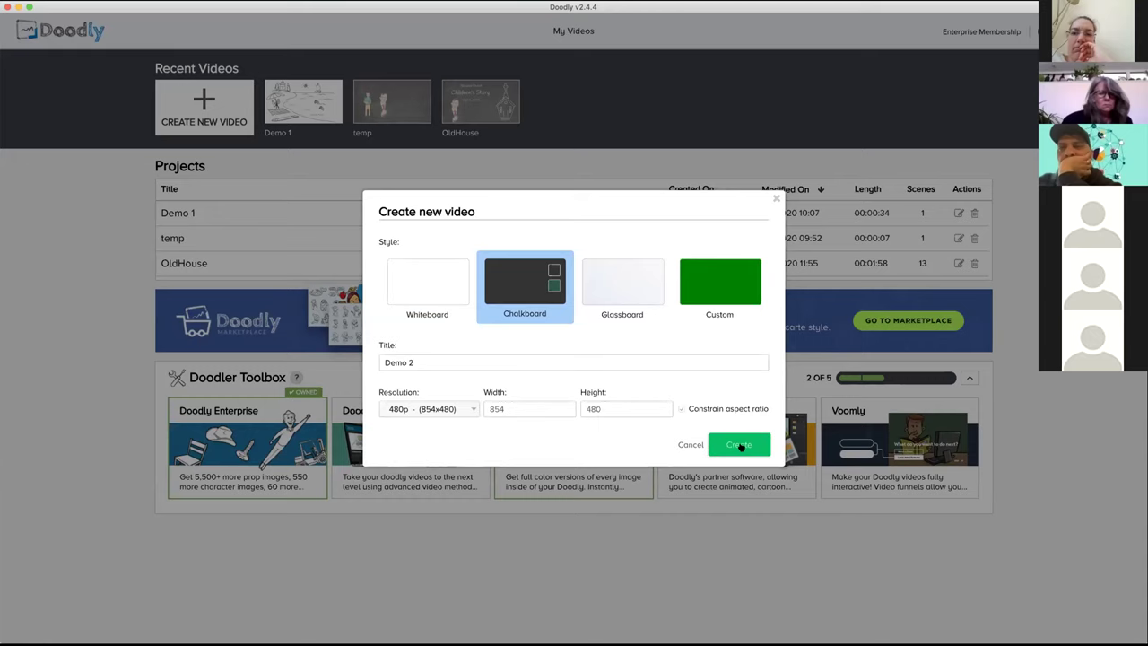
left_click(739, 446)
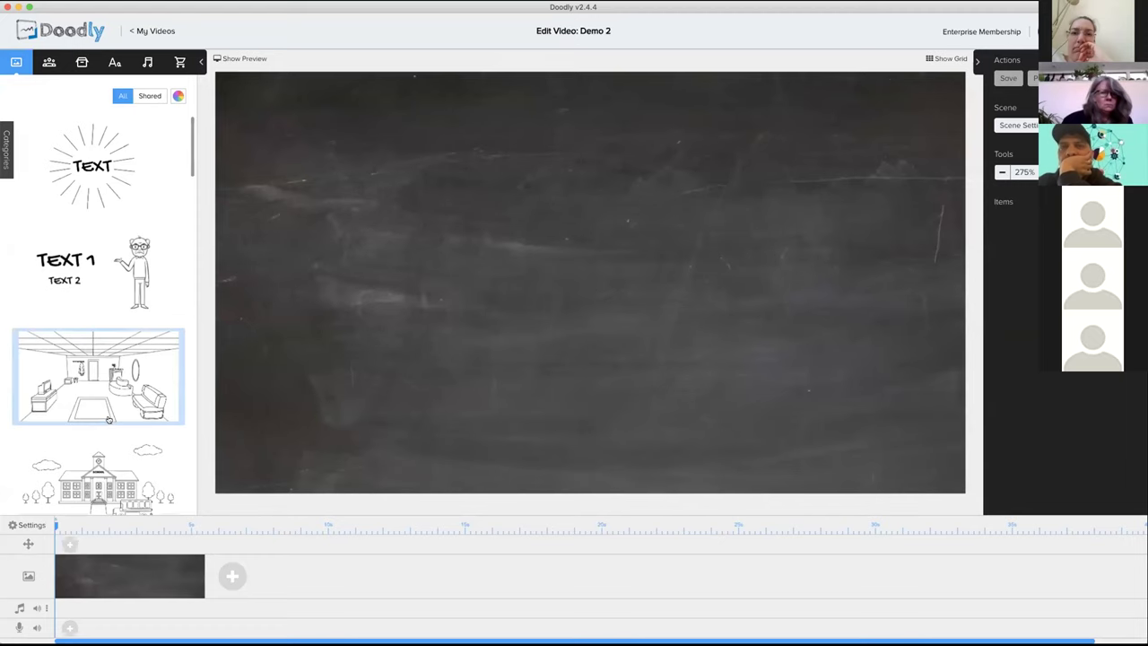
Step: Browse the ready-made scenes and look through the alphabetical props library, including the user-imported images
scroll(108, 419, "down", 5)
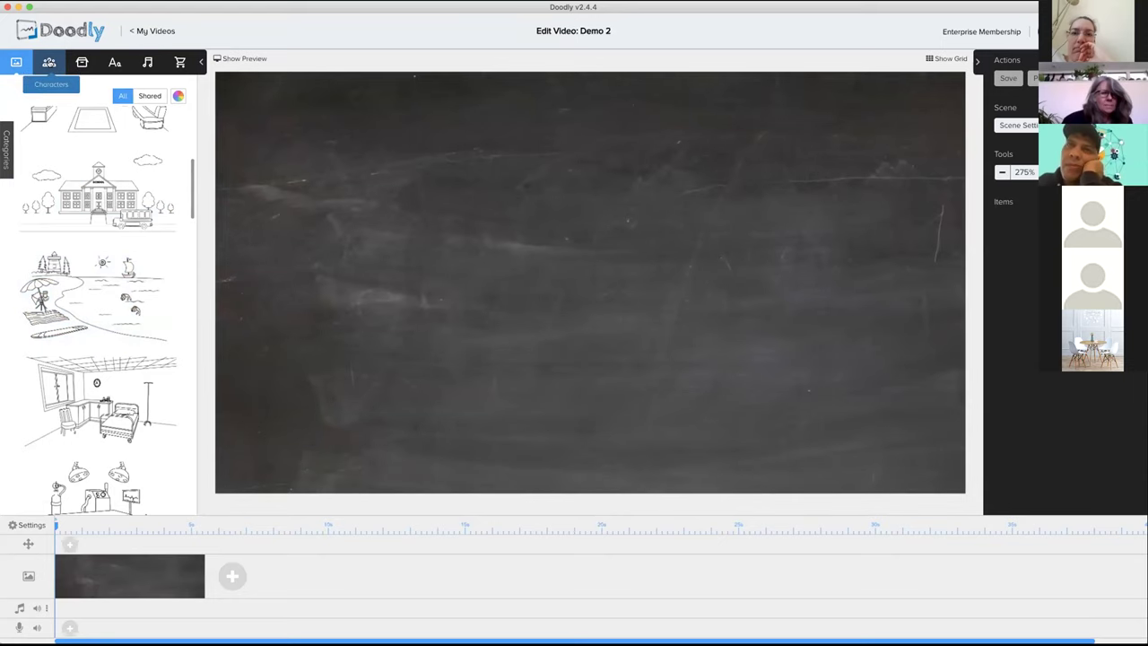
left_click(50, 63)
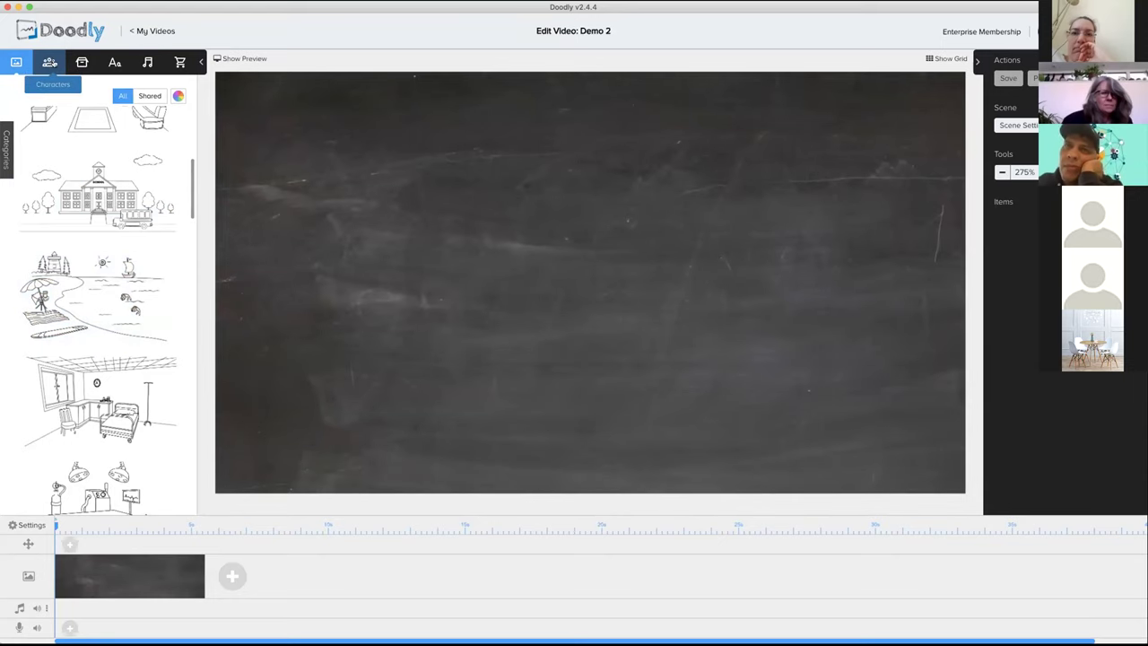
left_click(81, 62)
scroll(109, 311, "down", 4)
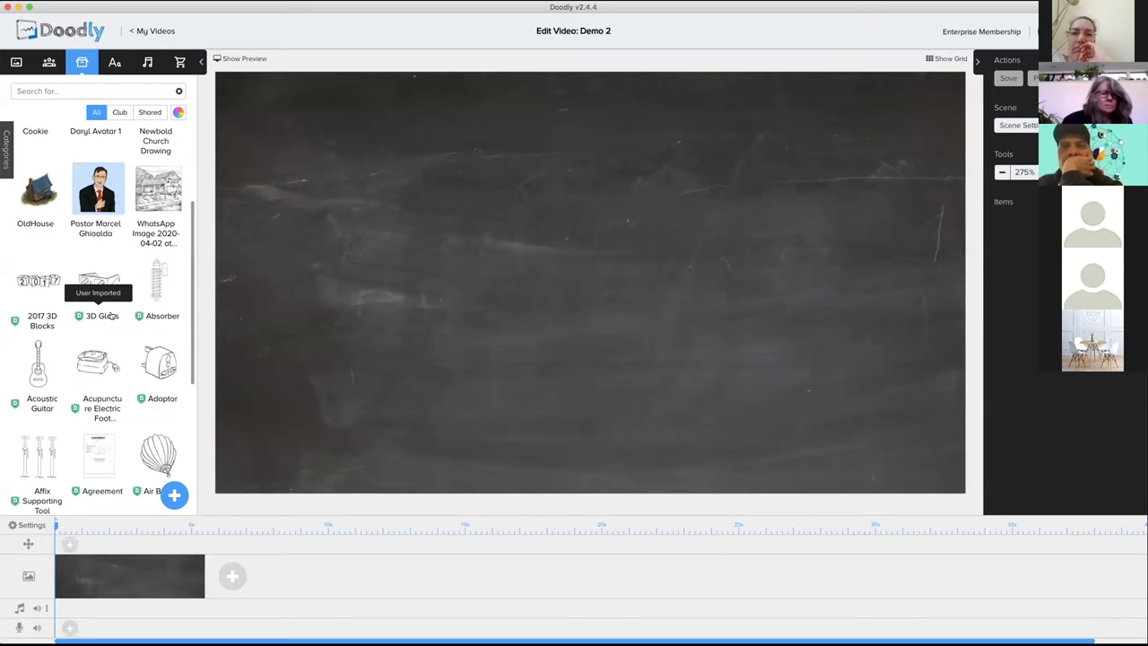
scroll(111, 314, "down", 7)
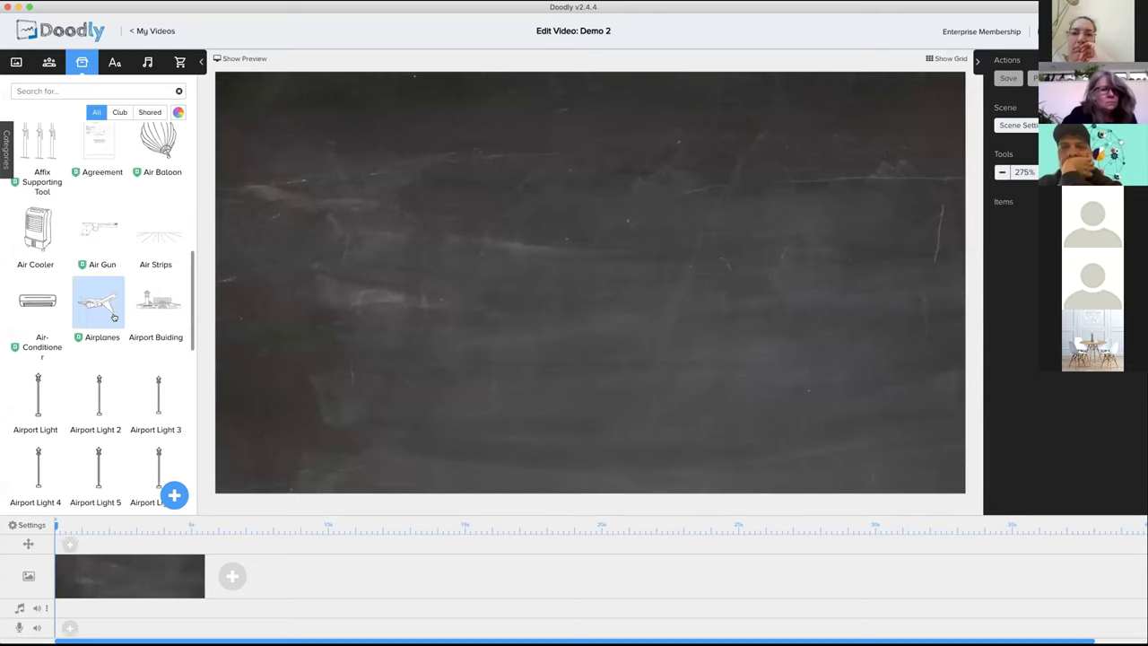
scroll(107, 344, "down", 10)
scroll(106, 344, "down", 20)
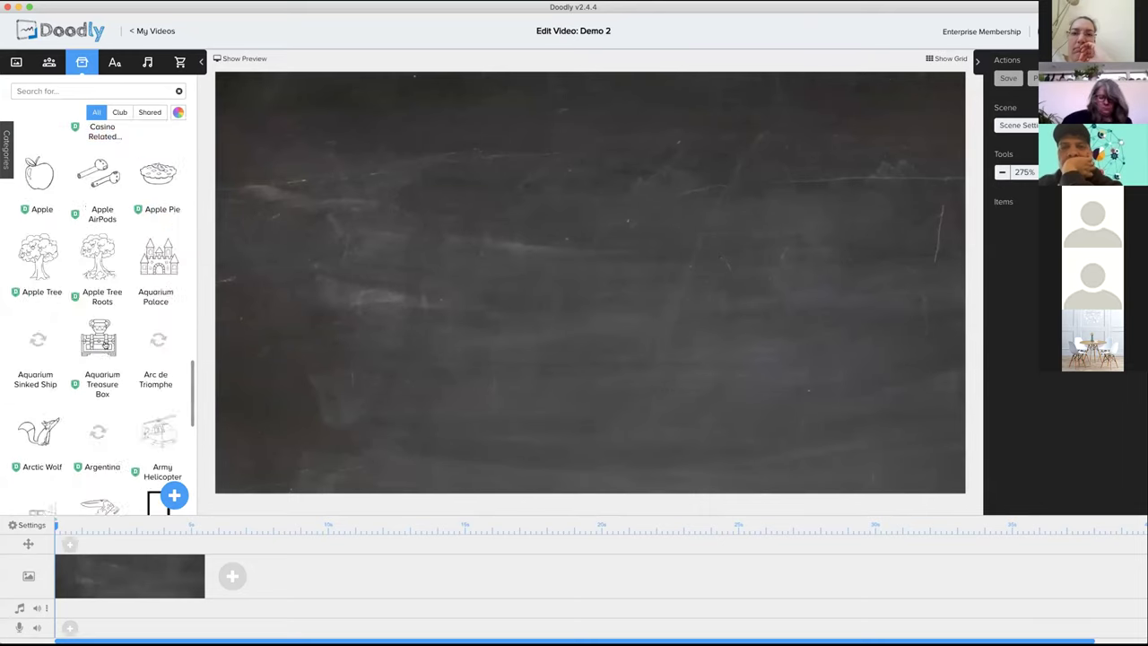
scroll(107, 345, "down", 20)
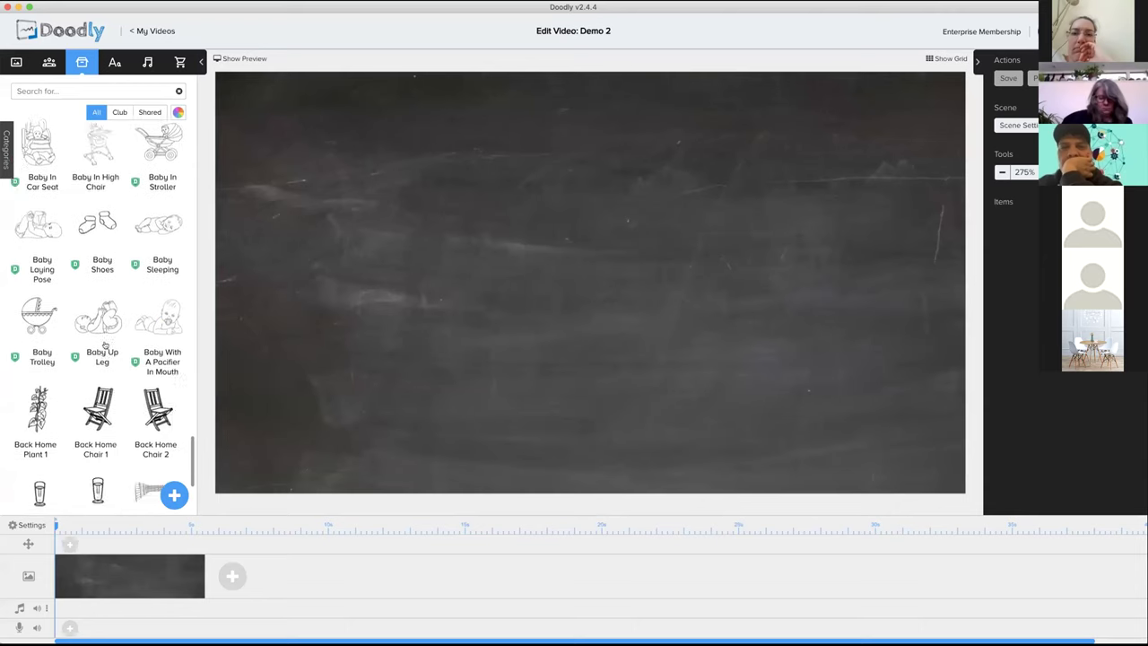
scroll(107, 345, "down", 20)
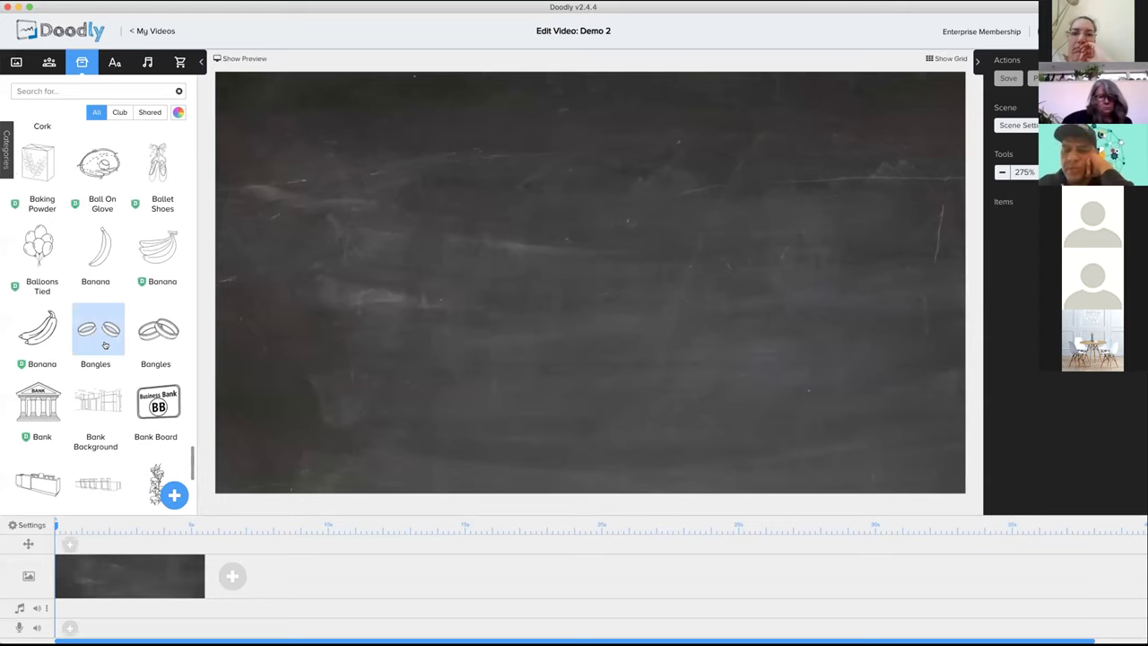
scroll(104, 344, "down", 3)
scroll(104, 346, "down", 1)
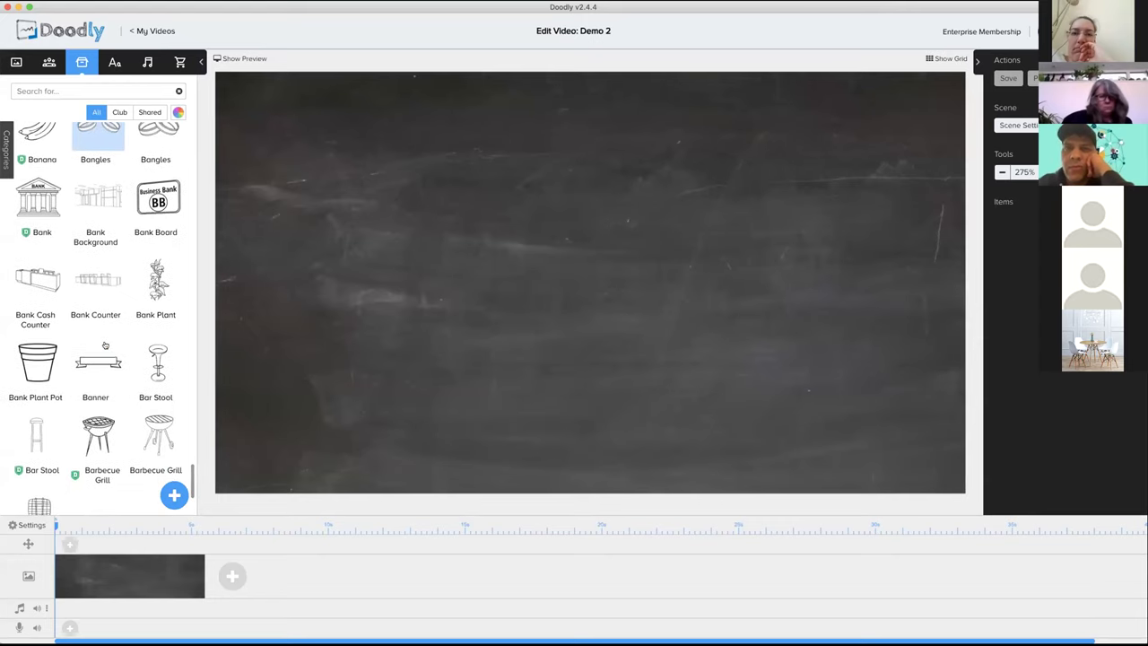
scroll(105, 345, "down", 2)
scroll(105, 345, "down", 5)
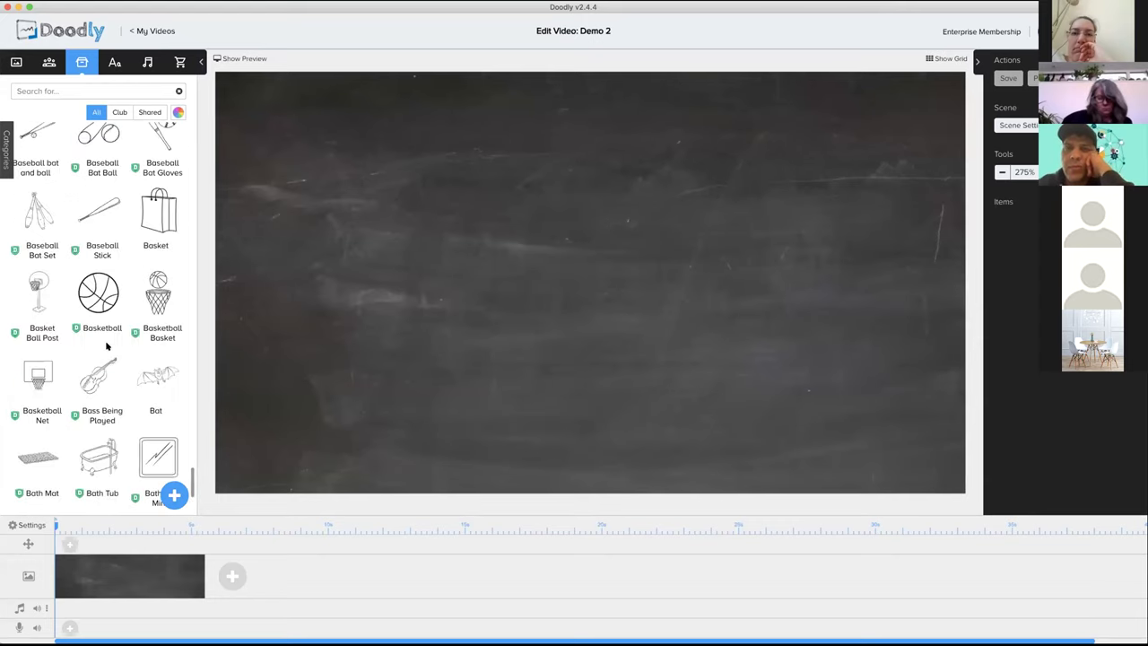
scroll(107, 346, "up", 12)
scroll(105, 346, "up", 2)
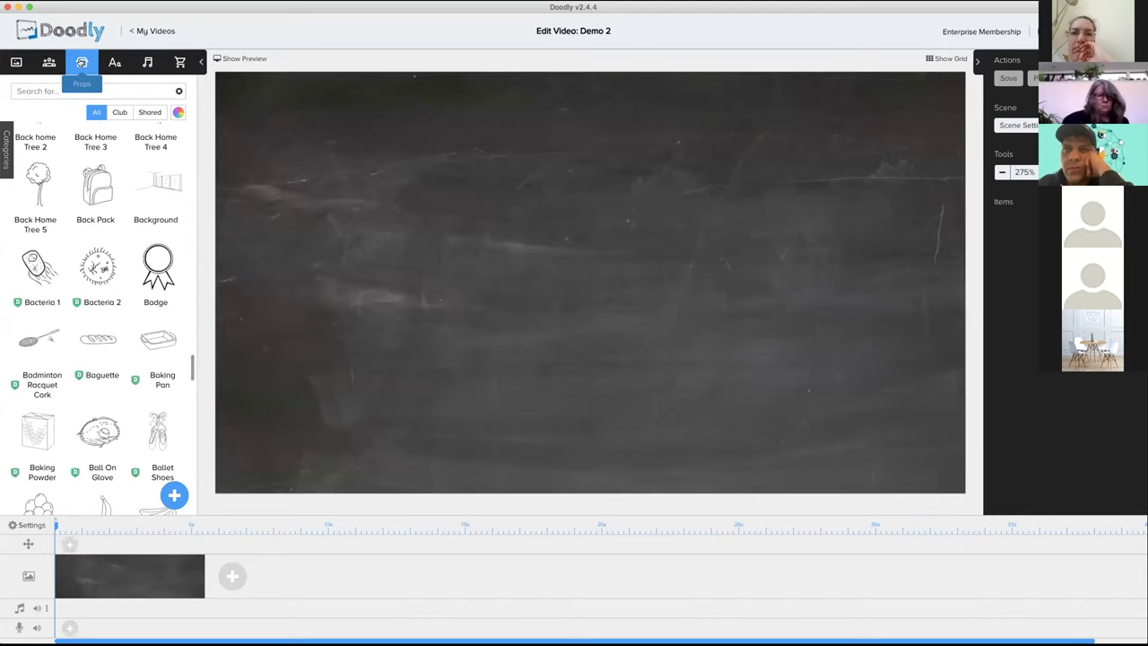
Step: Look through the characters, props, fonts, sounds and purchased marketplace image packs
left_click(48, 62)
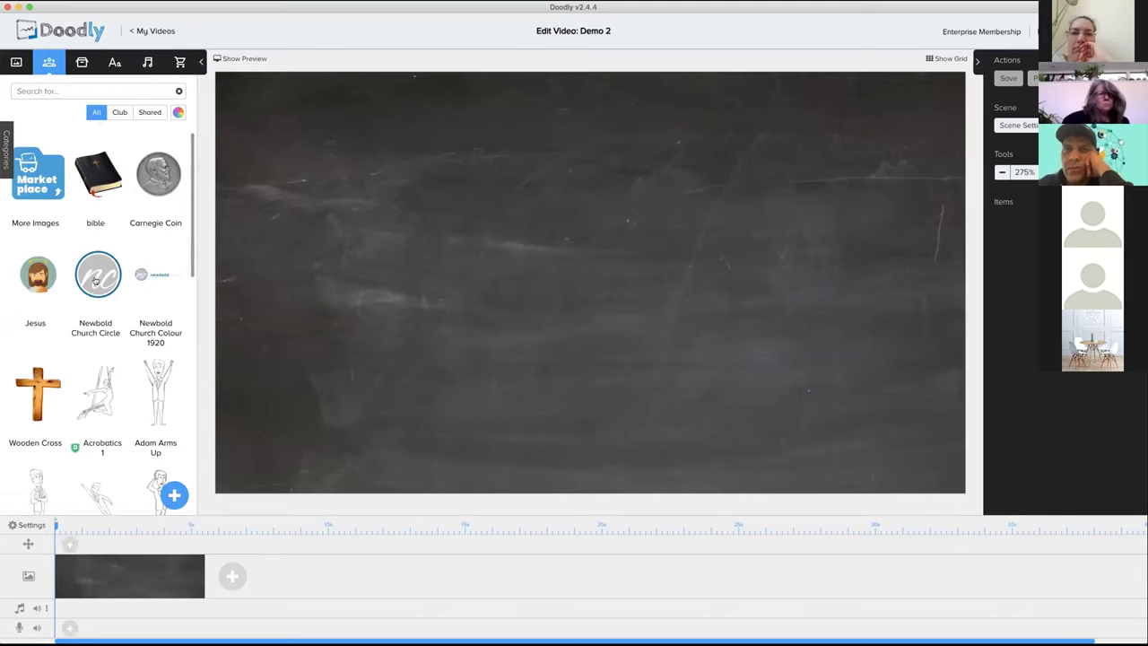
scroll(95, 280, "down", 10)
scroll(95, 284, "up", 10)
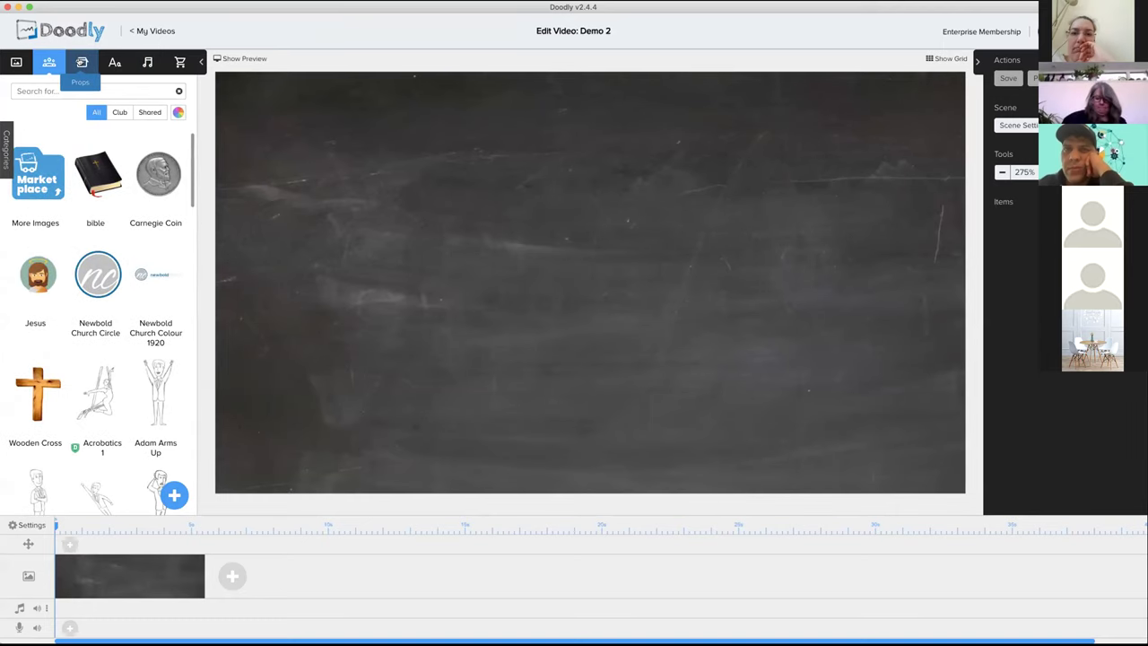
left_click(81, 62)
scroll(123, 305, "down", 2)
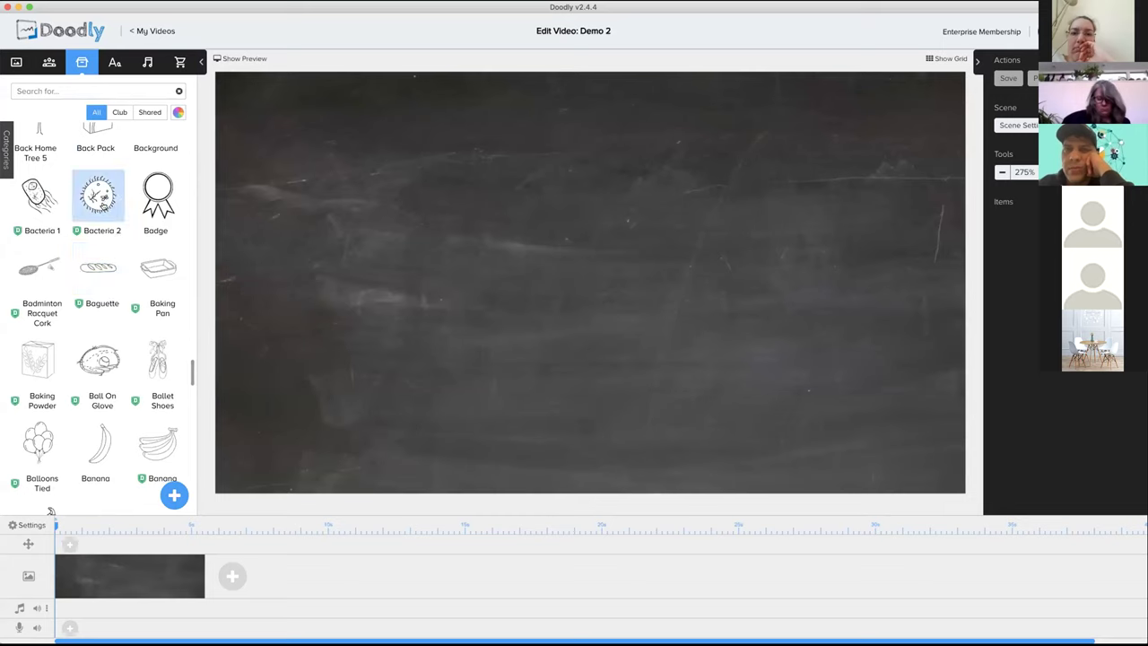
scroll(104, 203, "up", 1)
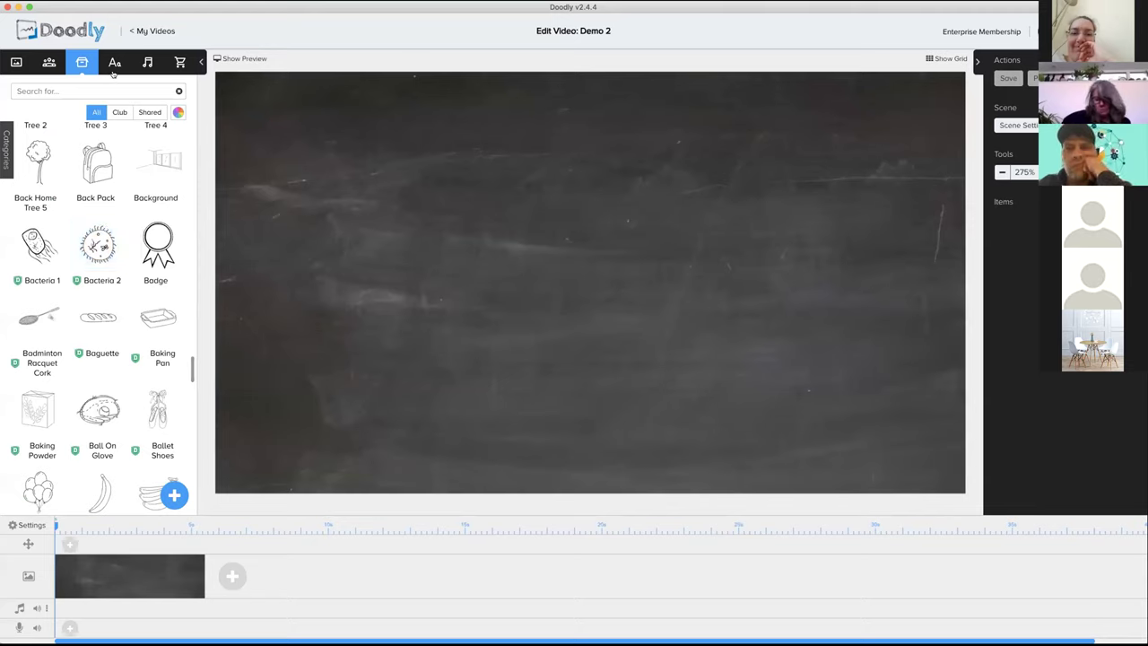
left_click(115, 62)
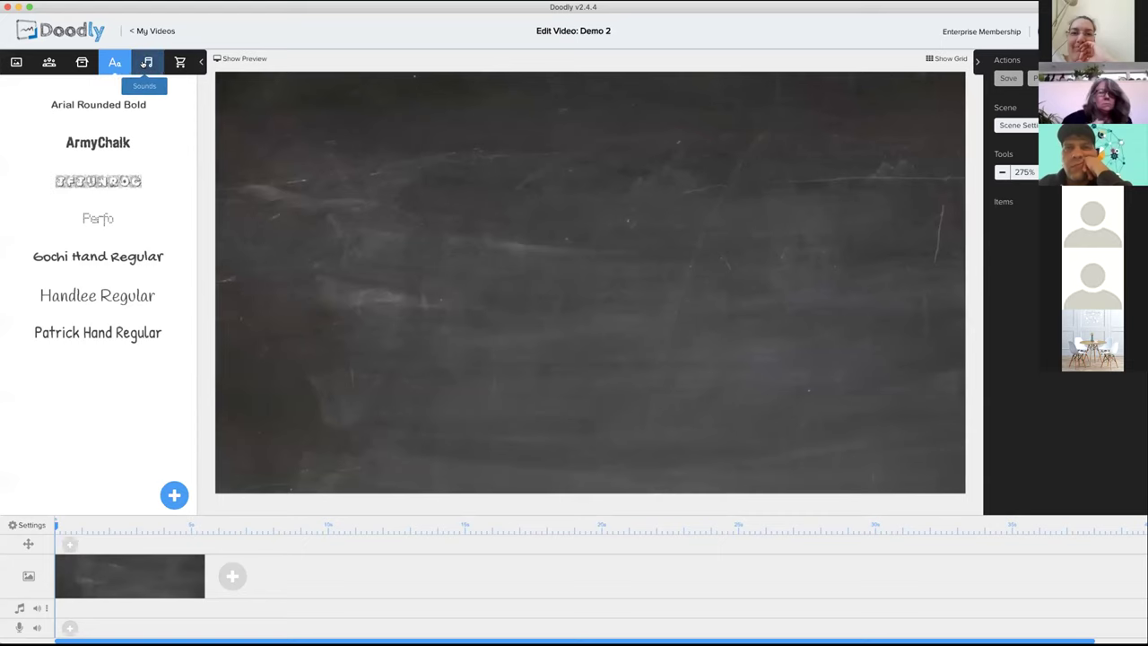
left_click(146, 62)
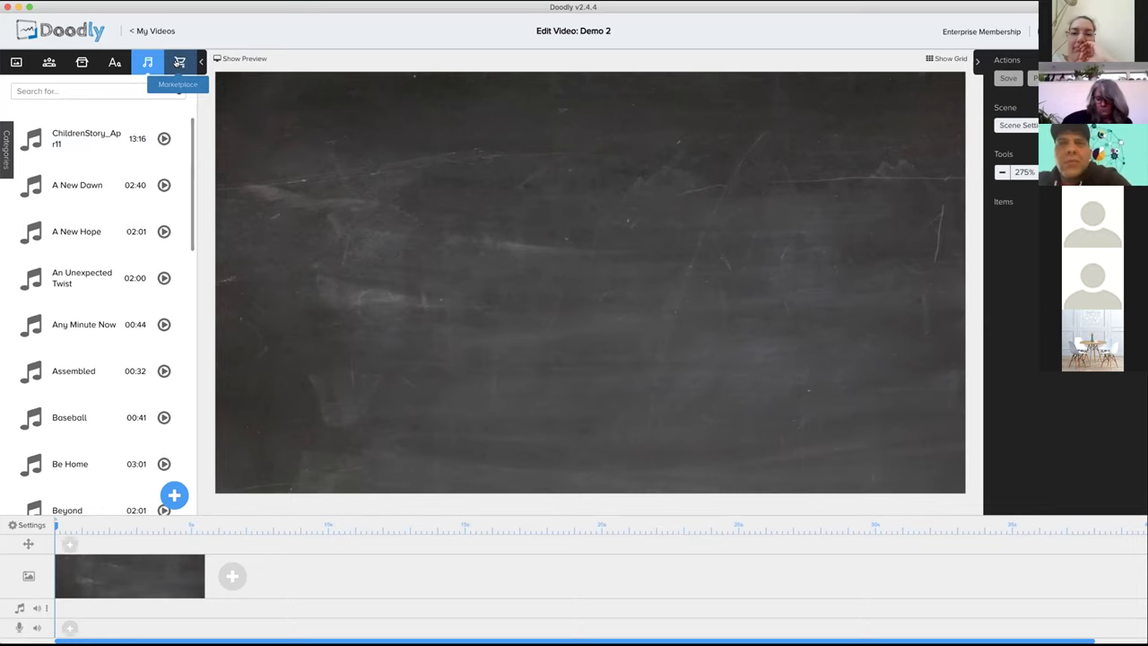
left_click(180, 62)
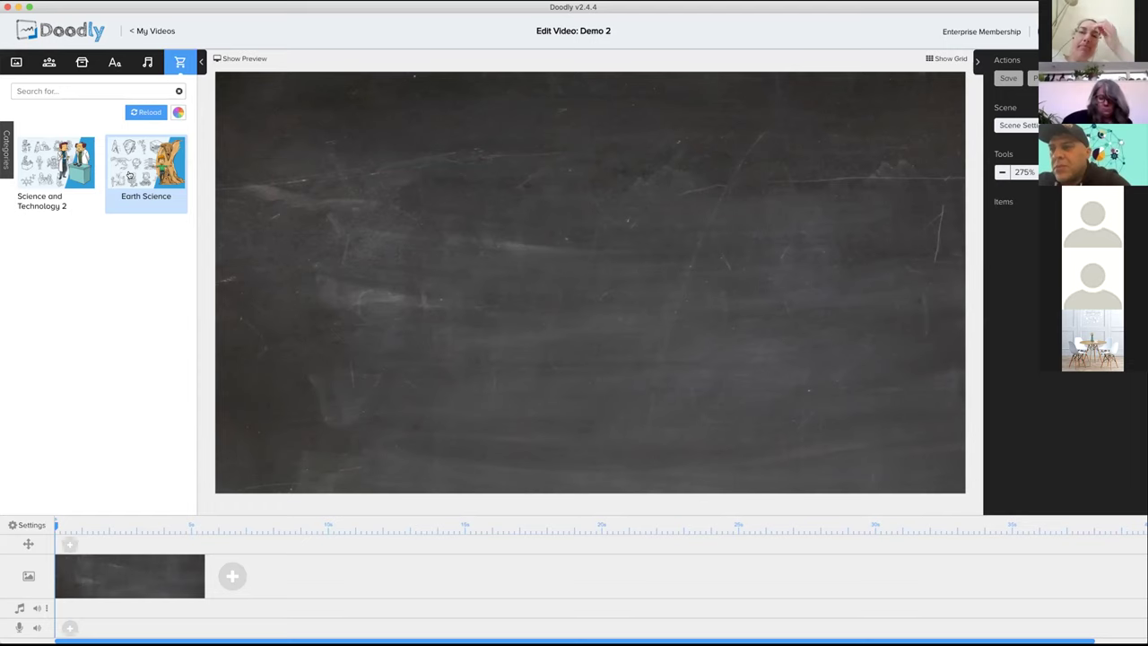
Step: Place the imported Jesus character on the chalkboard, enlarge it to most of the board's height and centre it
left_click(81, 62)
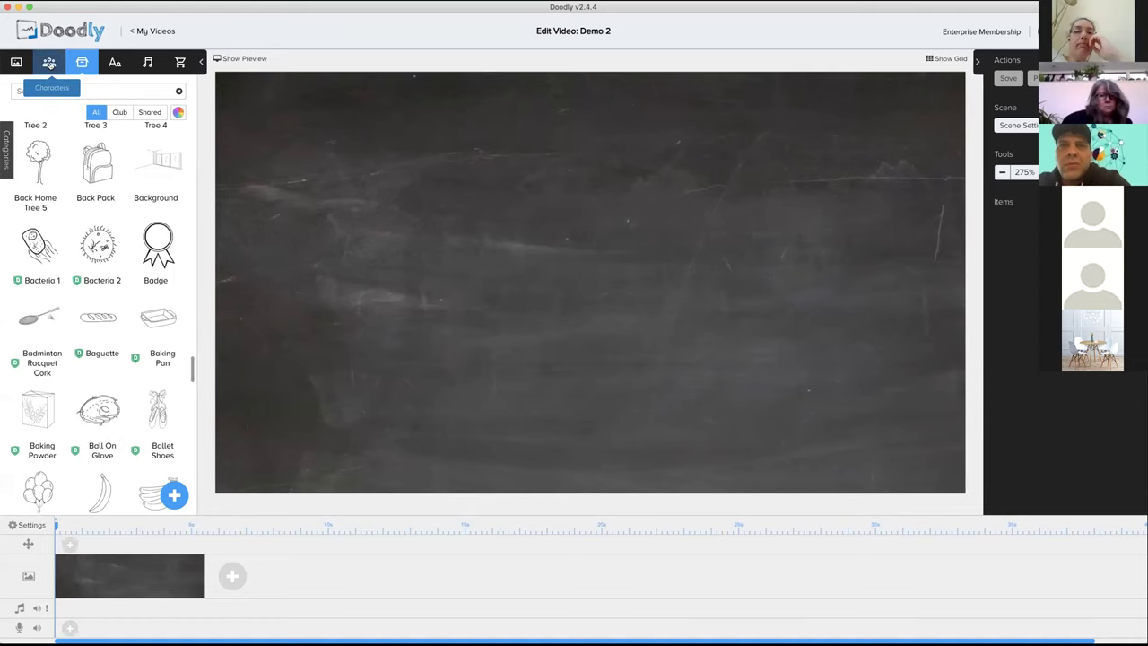
left_click(49, 63)
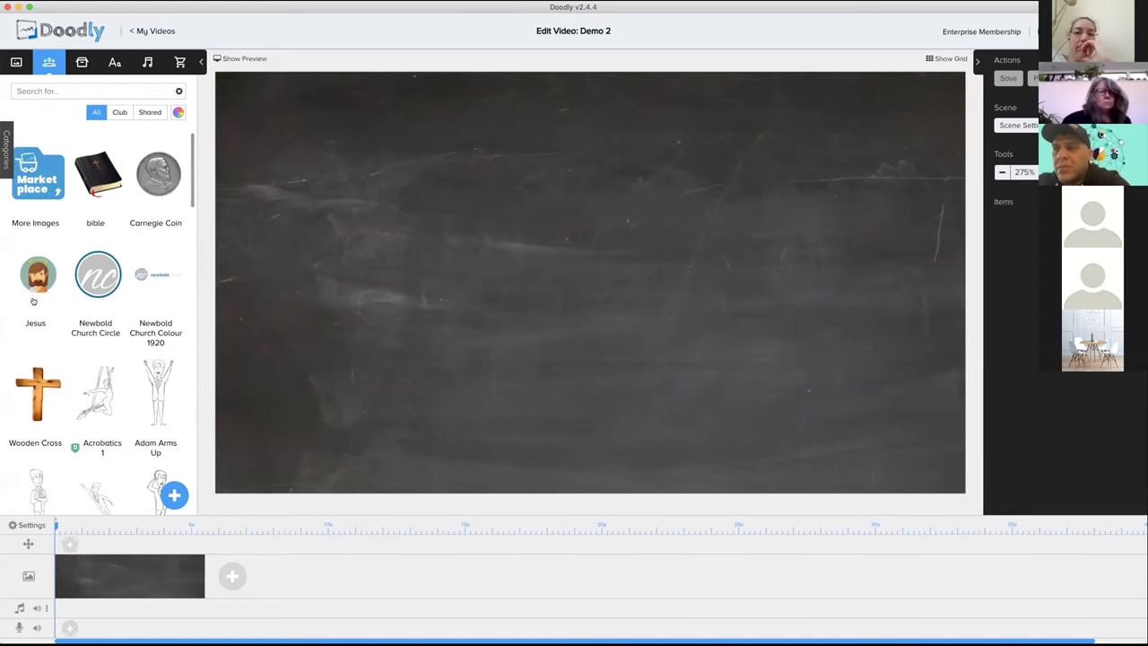
left_click_drag(35, 276, 615, 313)
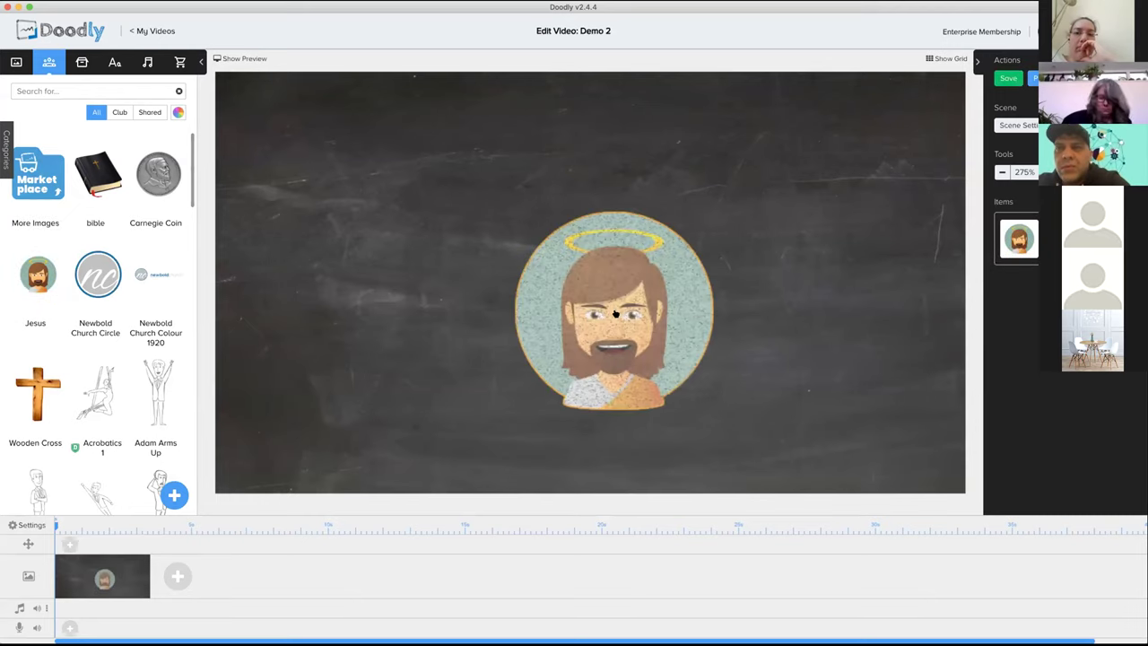
left_click(592, 297)
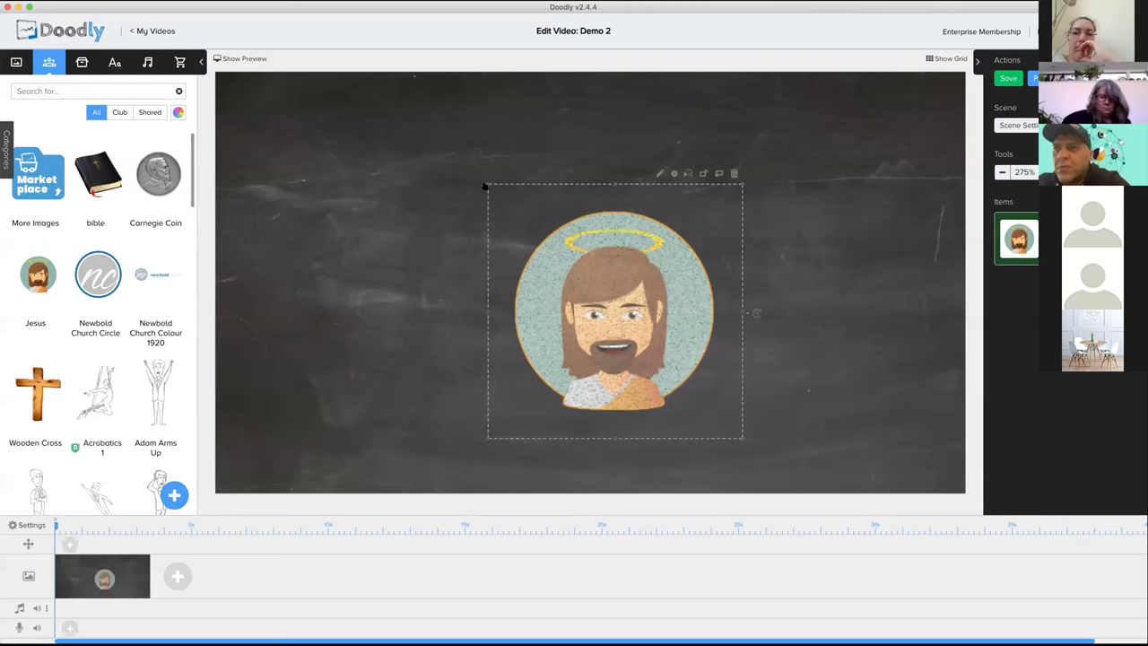
left_click_drag(487, 186, 373, 72)
left_click_drag(595, 272, 595, 280)
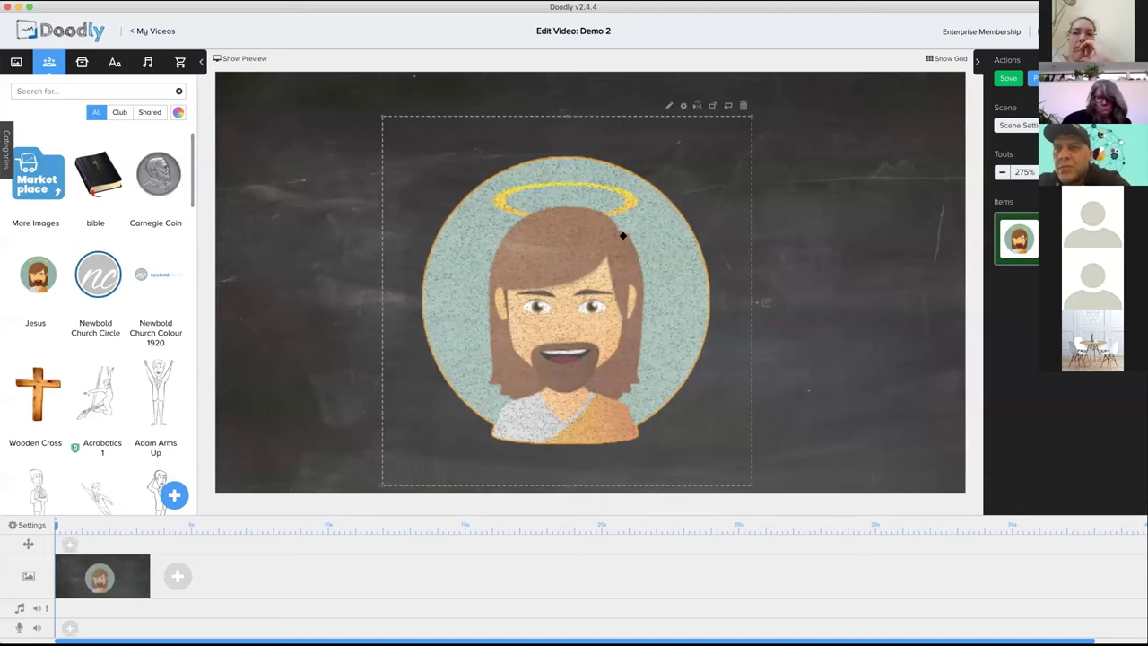
left_click(742, 106)
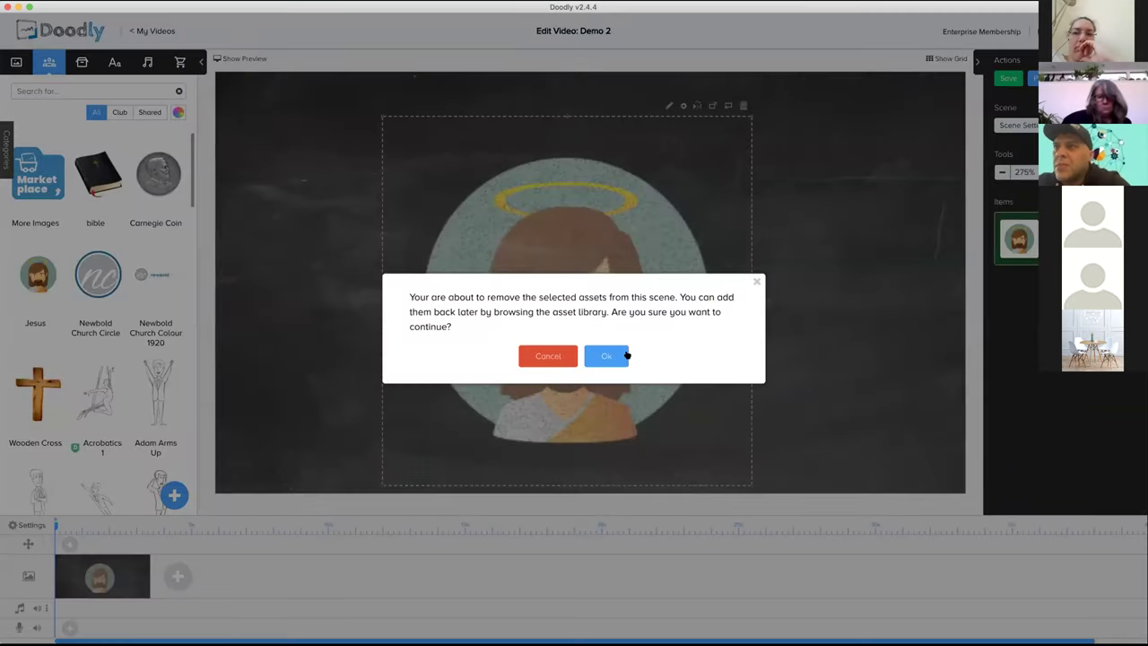
left_click(559, 357)
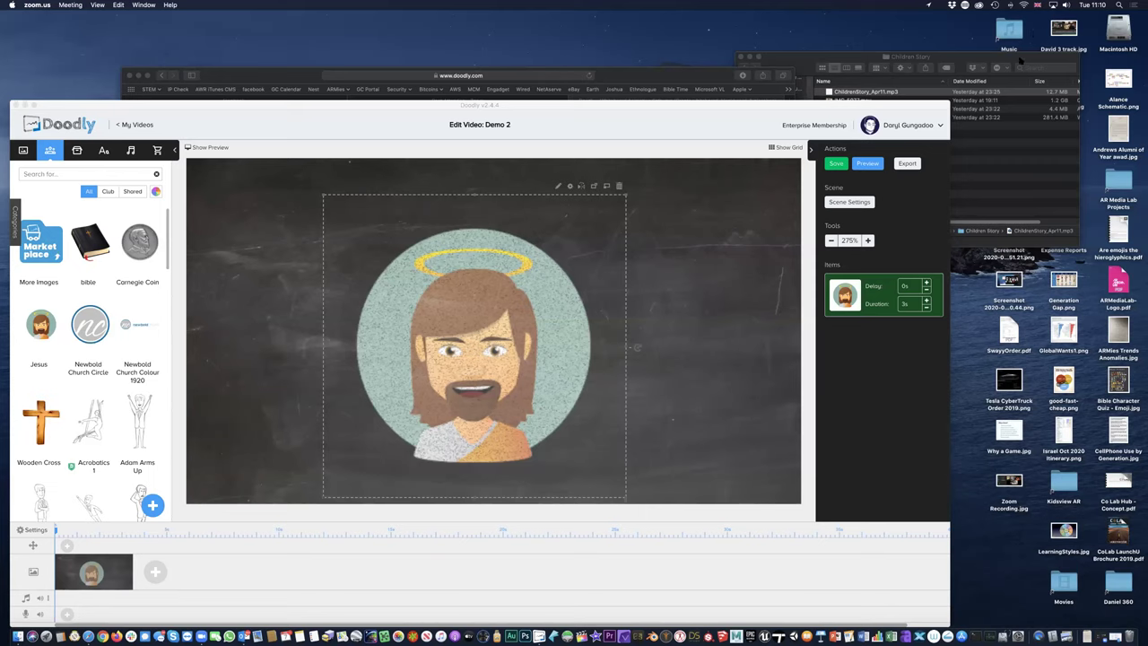
Step: Switch to Finder, show the icons folder as an icon grid in a larger window, browse its images and return to Doodly
left_click_drag(975, 55, 1026, 191)
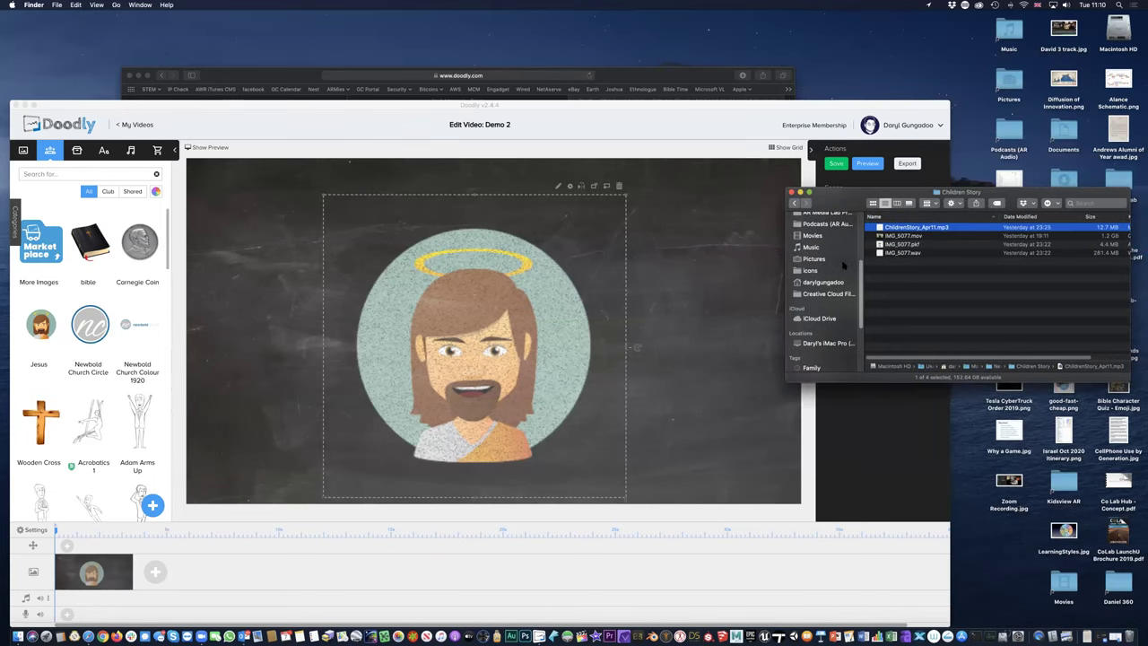
left_click(808, 271)
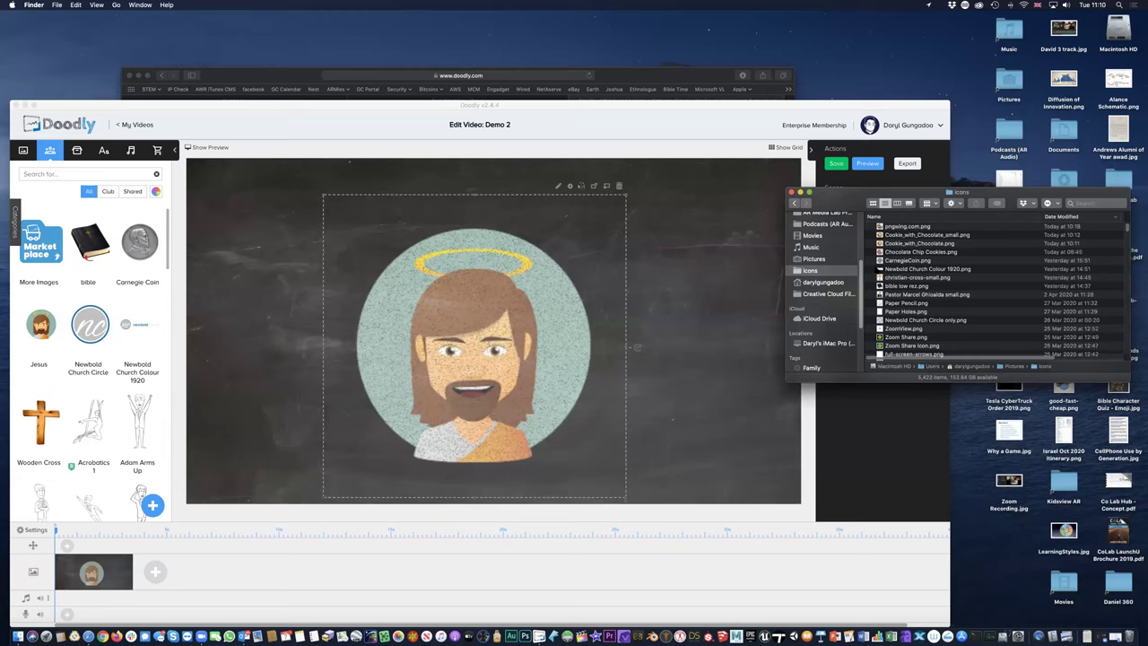
left_click(871, 204)
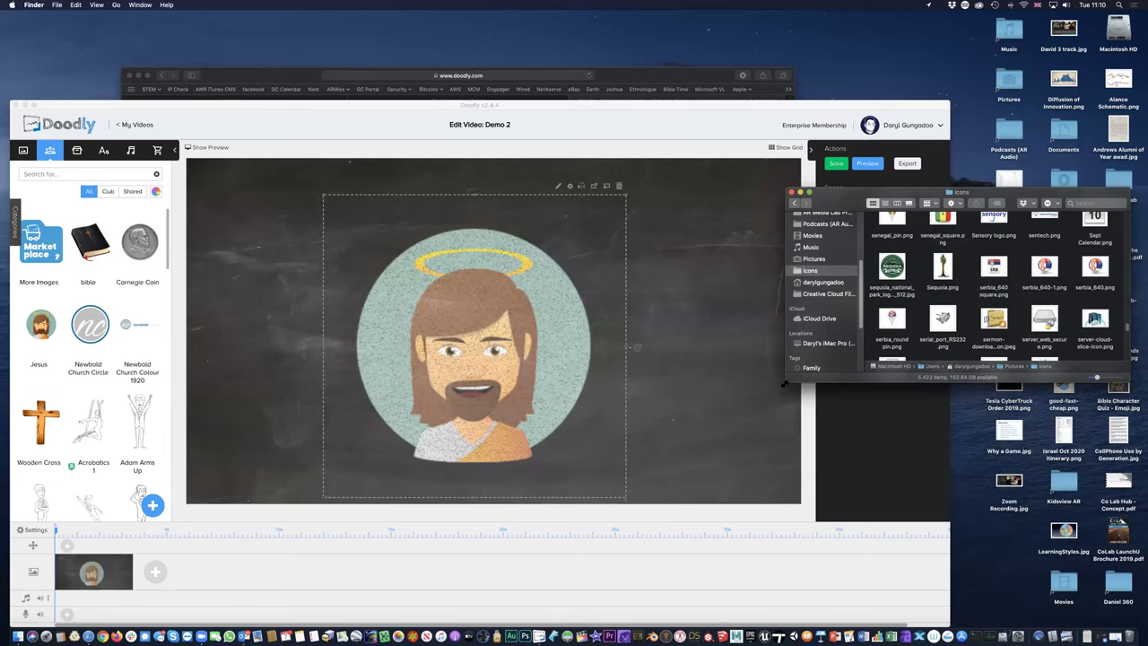
left_click_drag(786, 381, 669, 587)
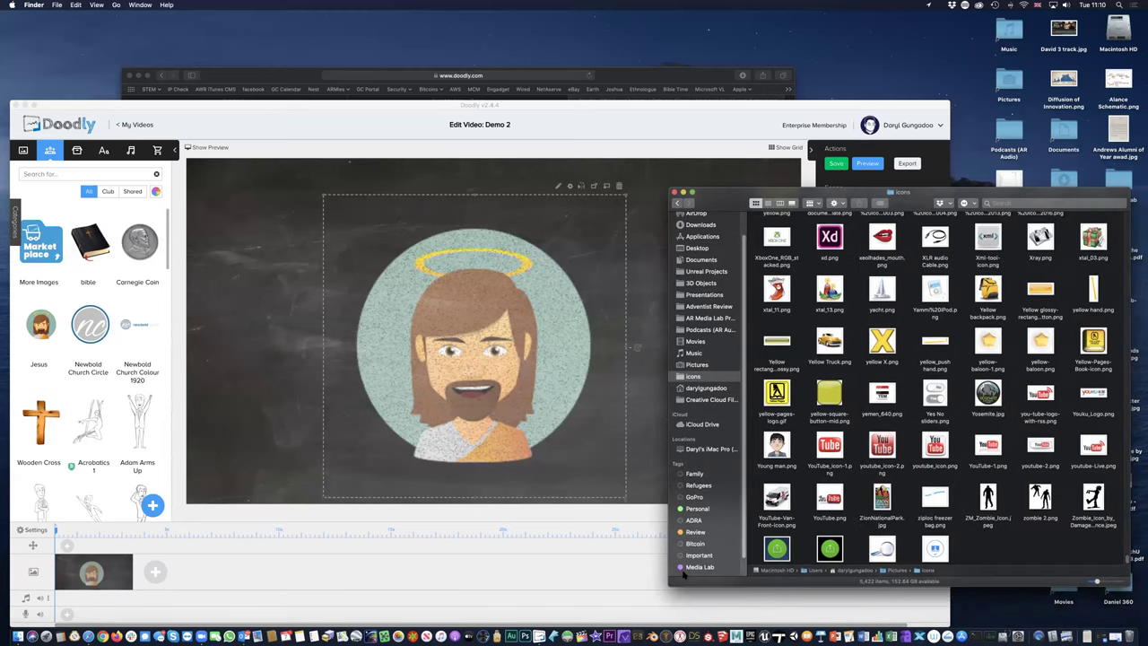
scroll(888, 285, "up", 10)
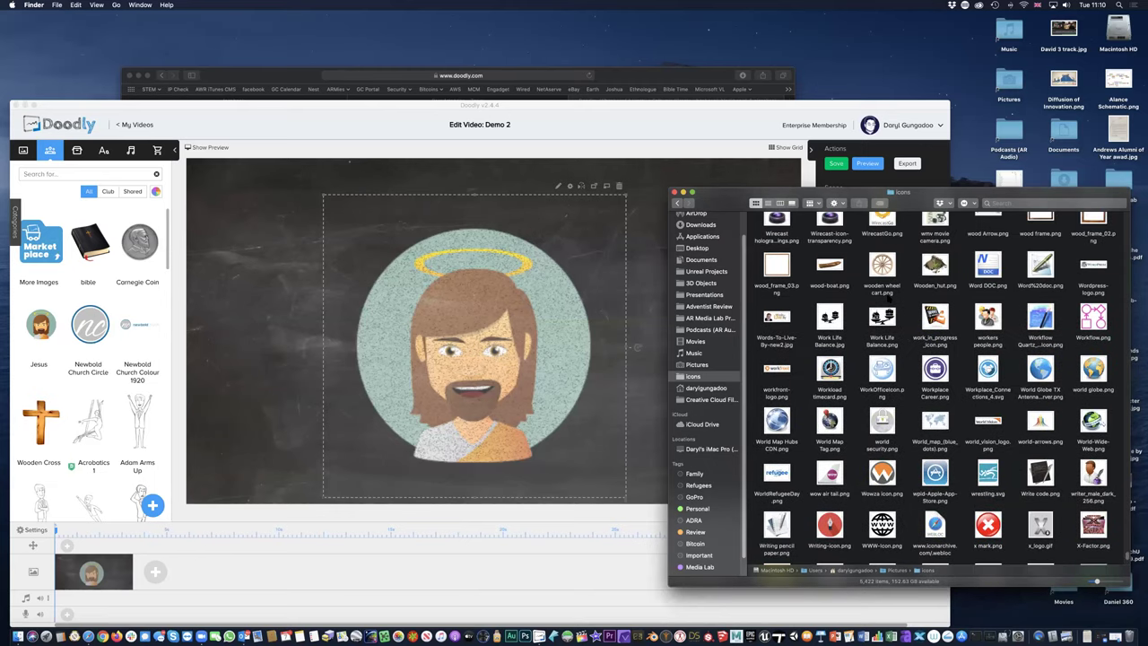
left_click(457, 325)
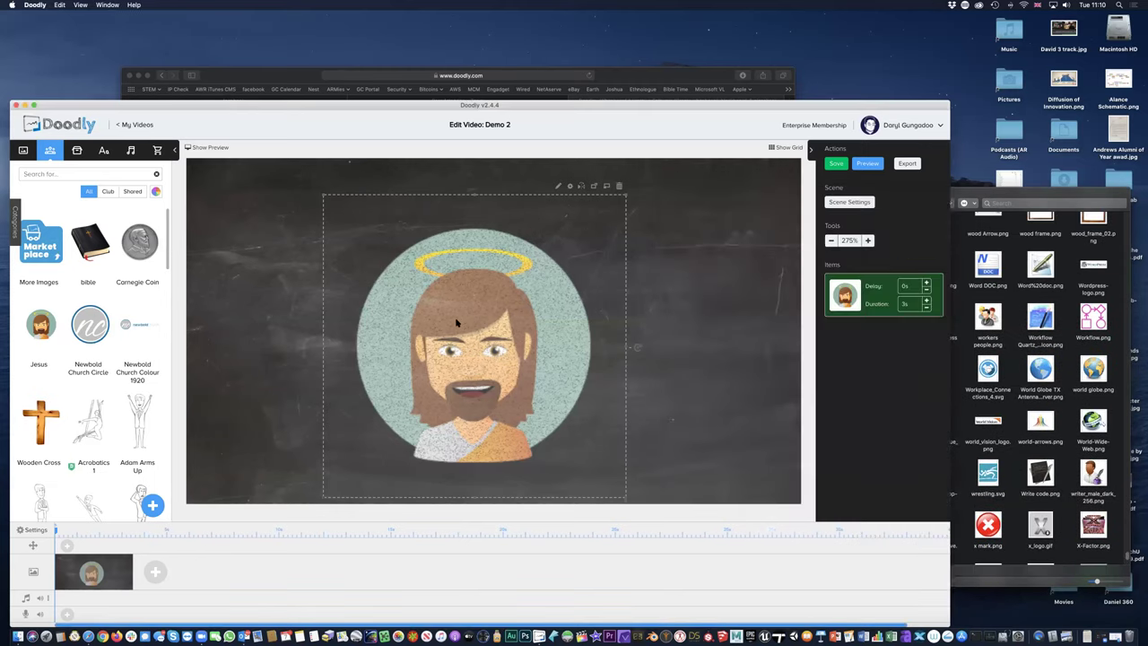
Step: Remove the Jesus character from the chalkboard scene and start adding a new prop to the library
left_click(617, 187)
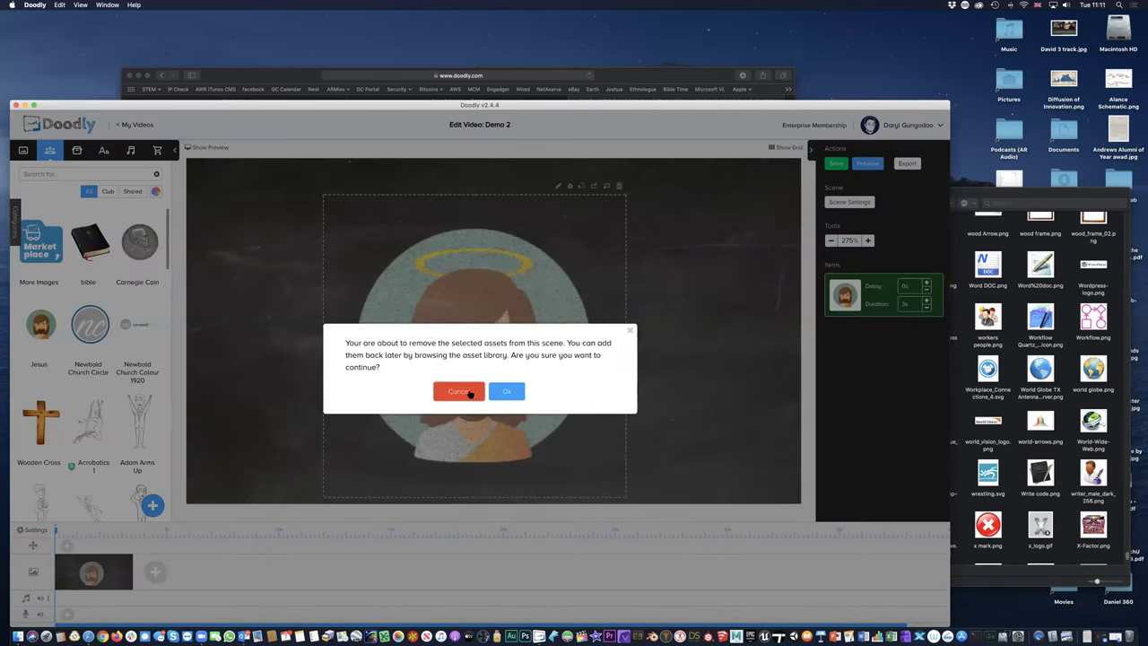
left_click(515, 391)
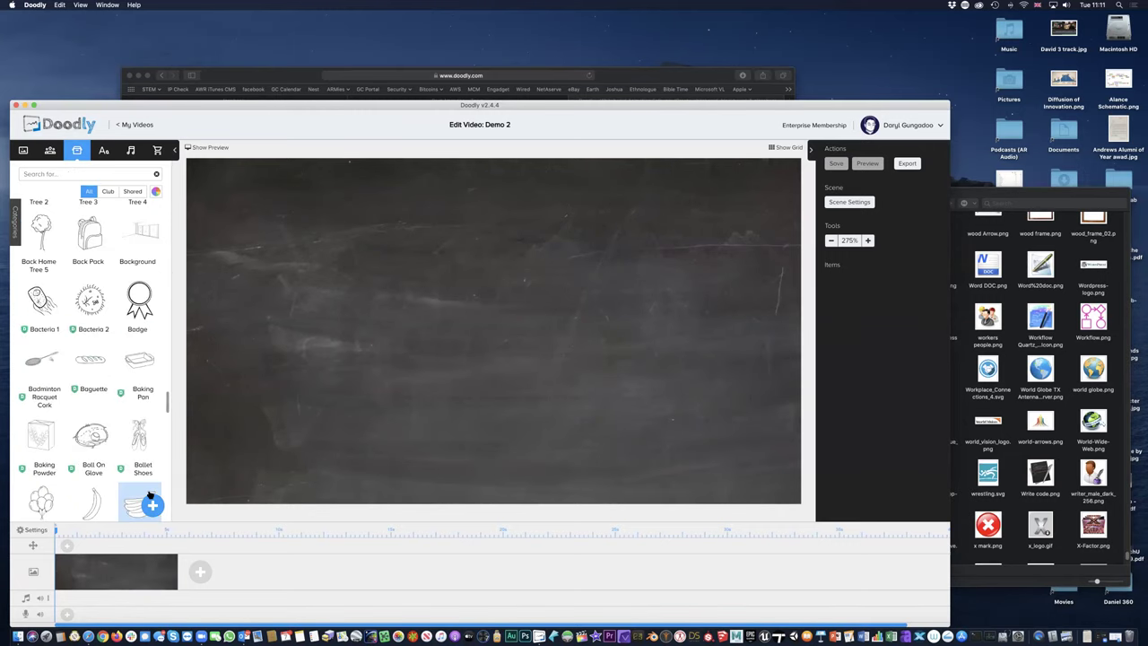
left_click(153, 508)
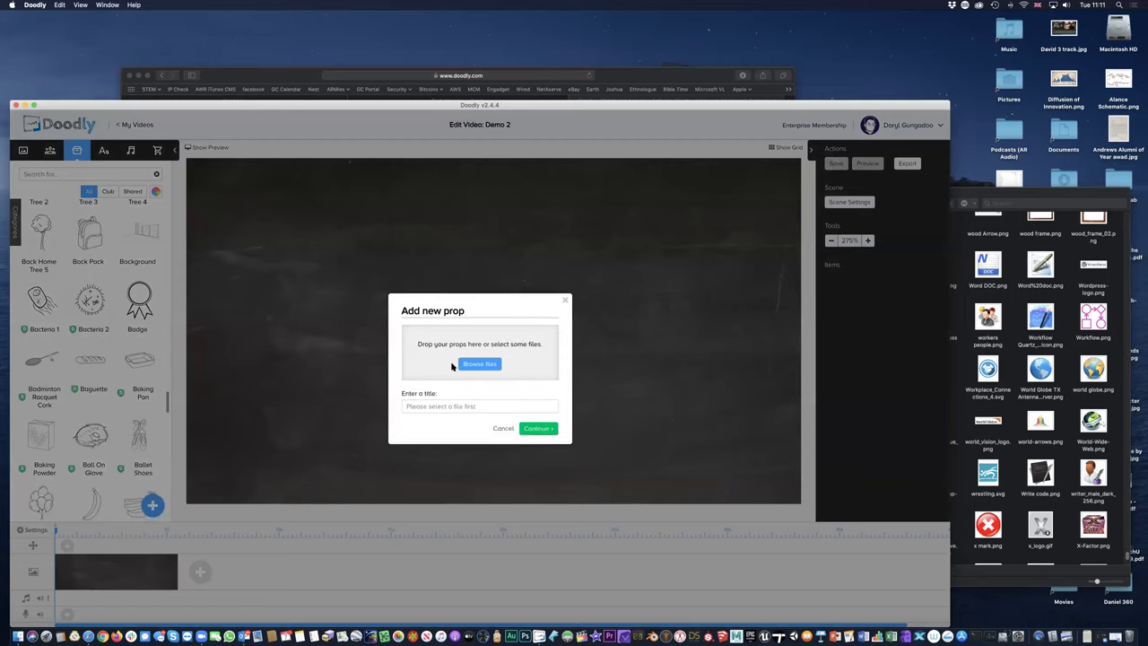
Step: Switch to Finder and search for "newbold school", limiting the search to the icons folder
left_click(1009, 368)
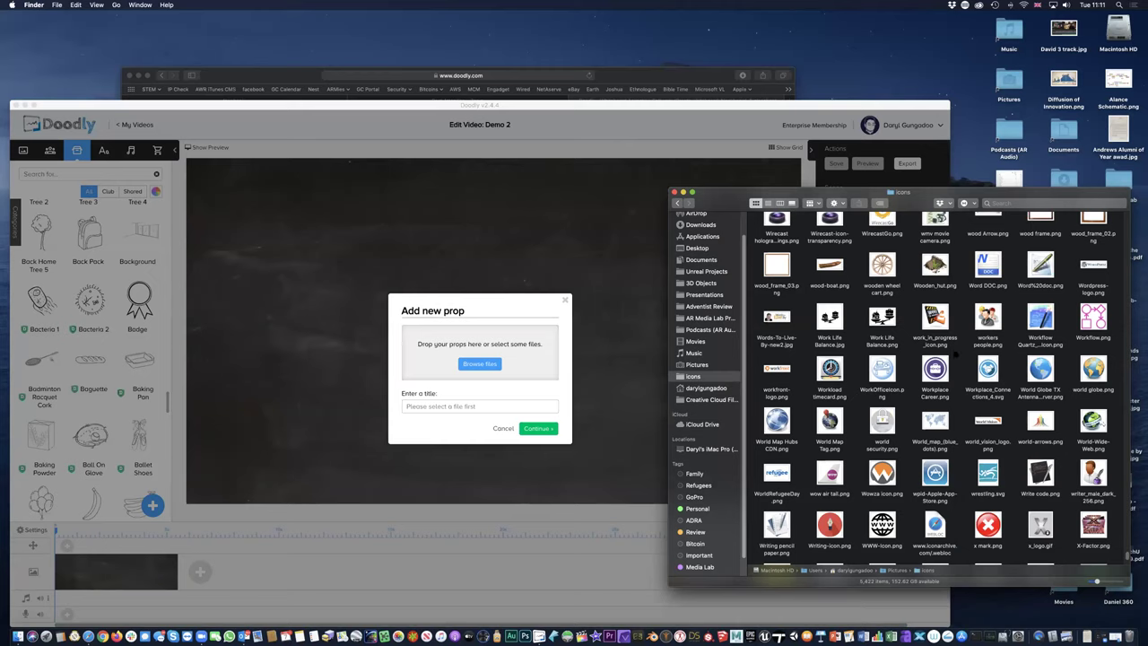
left_click(1059, 203)
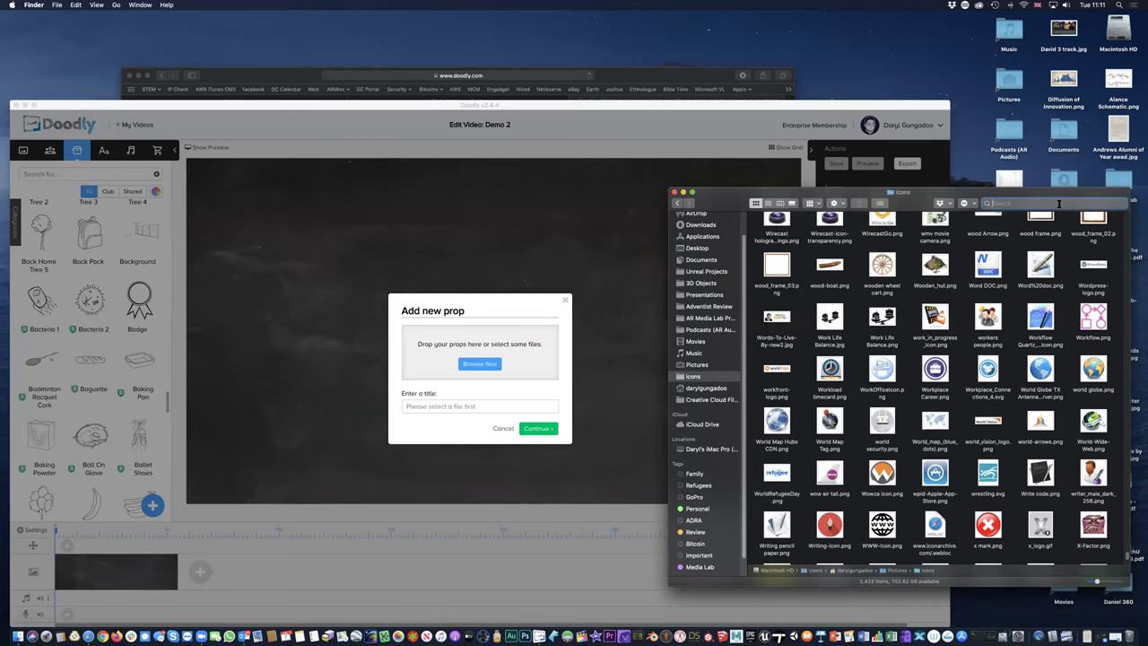
type("newbold")
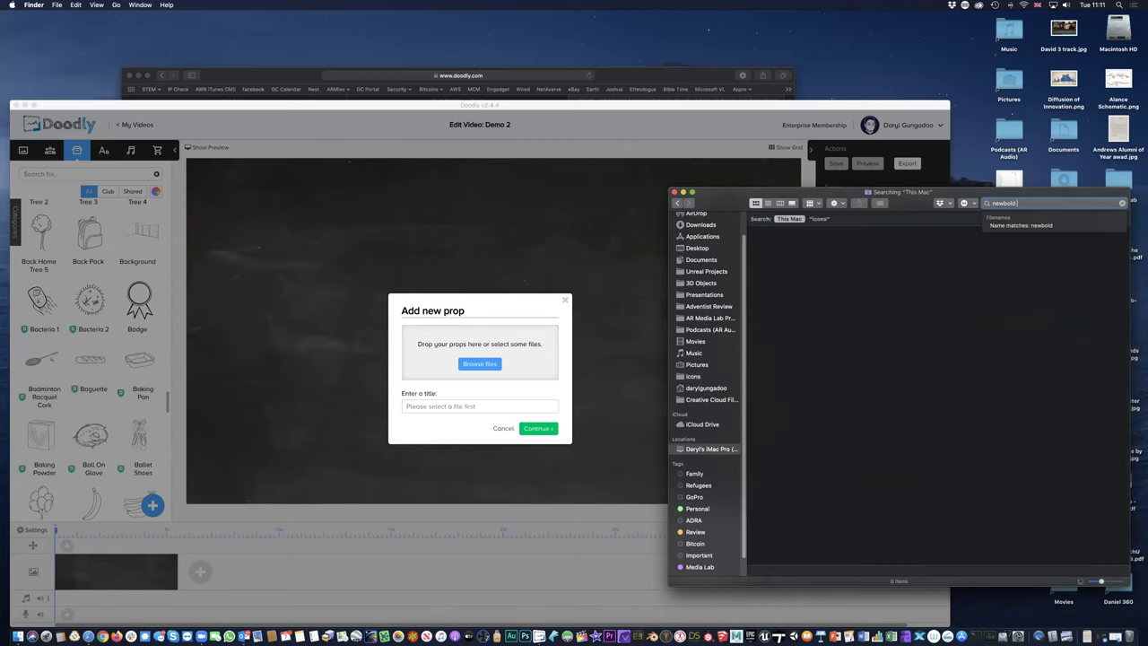
type(" school")
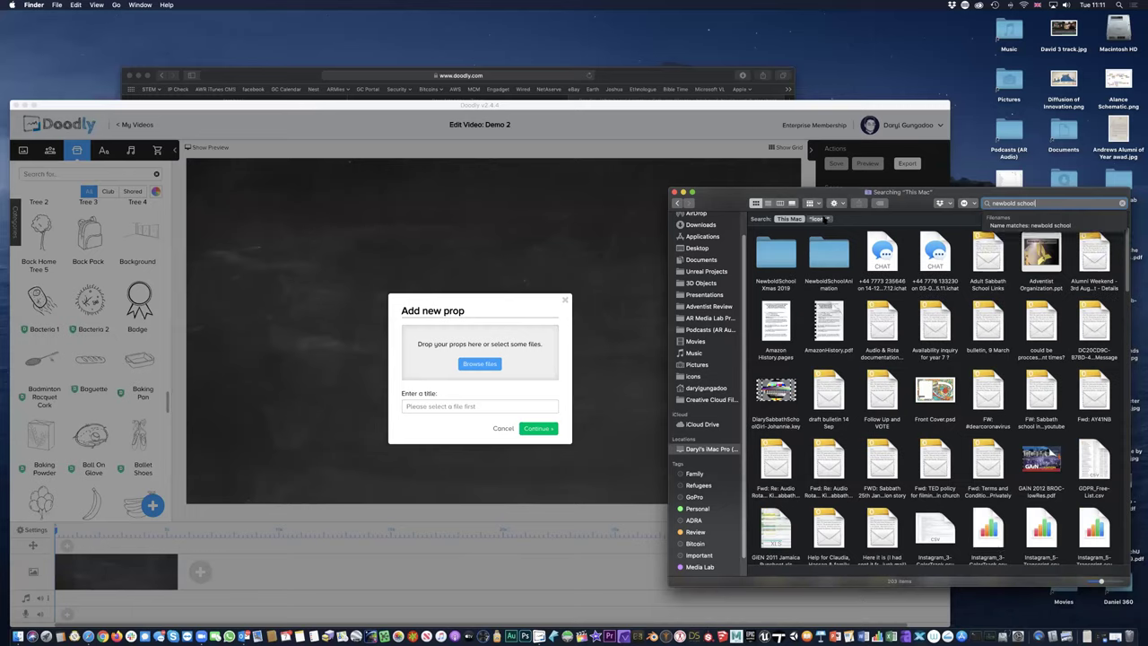
left_click(820, 219)
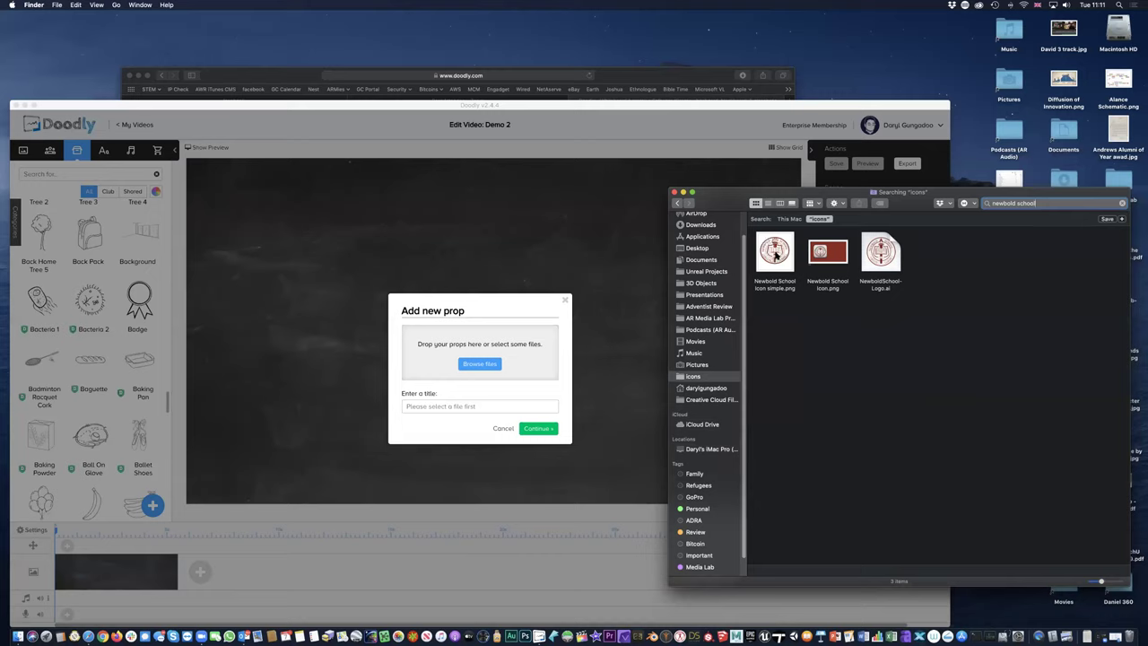
Step: Import Newbold School Icon simple.png as a new Doodly prop and shorten its title to Newbold School
left_click(776, 255)
left_click_drag(776, 254, 520, 353)
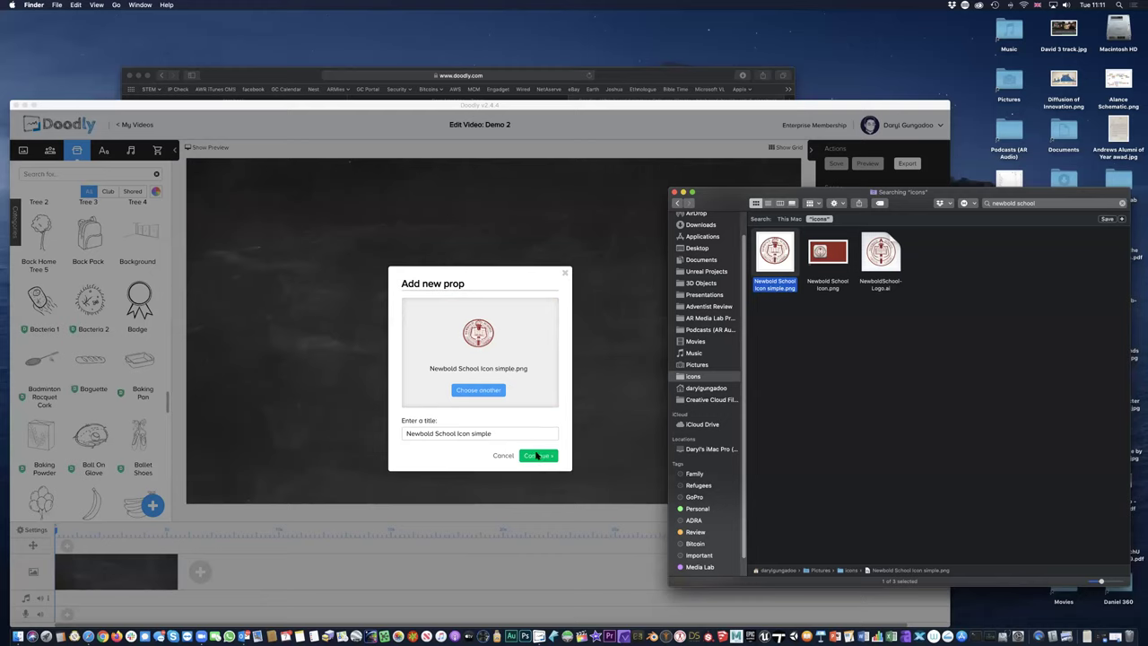
left_click(444, 437)
left_click(457, 435)
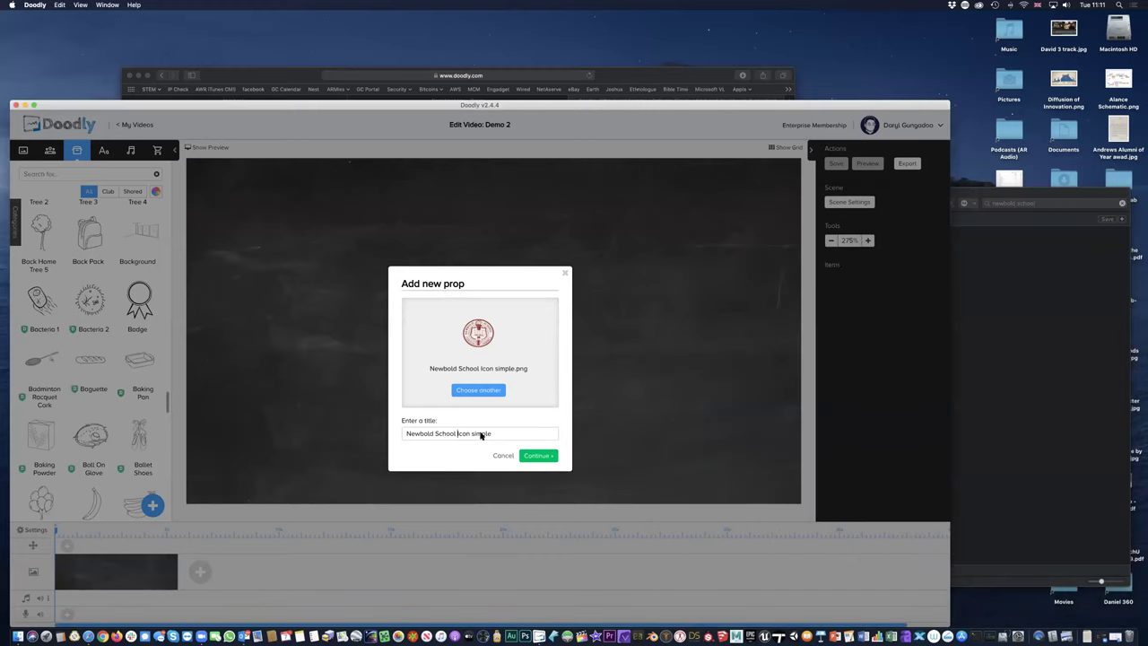
left_click(493, 434)
key("BackSpace")
key("BackSpace")
key("BackSpace")
key("BackSpace")
key("BackSpace")
key("BackSpace")
key("BackSpace")
left_click(535, 455)
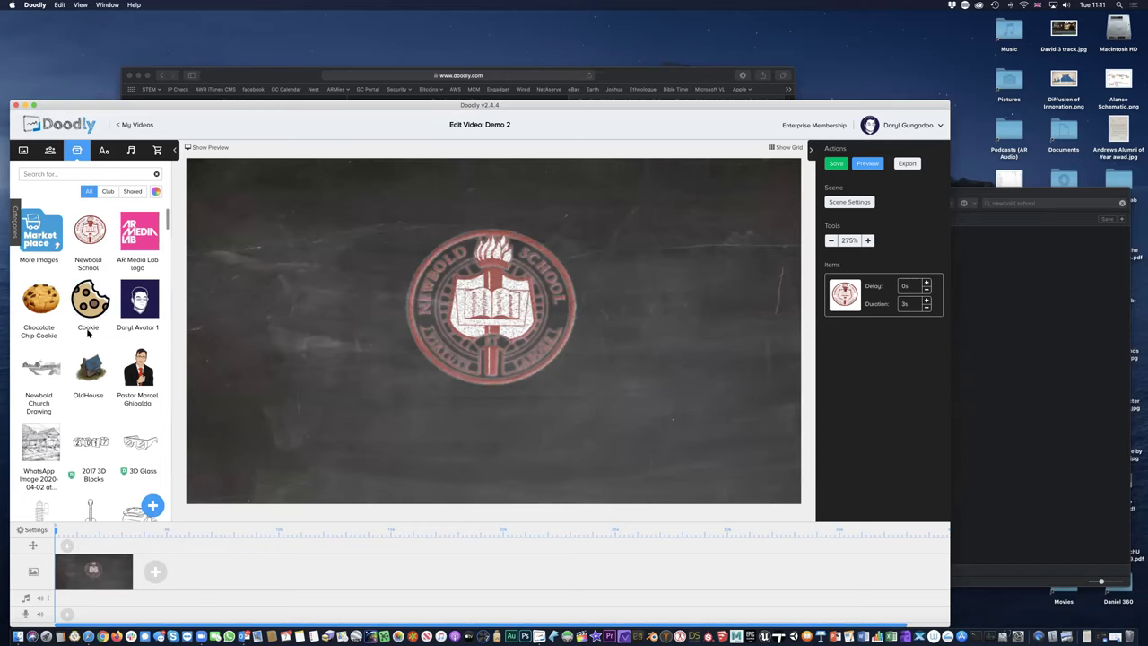
Step: Remove the school logo from the chalkboard scene
left_click(509, 317)
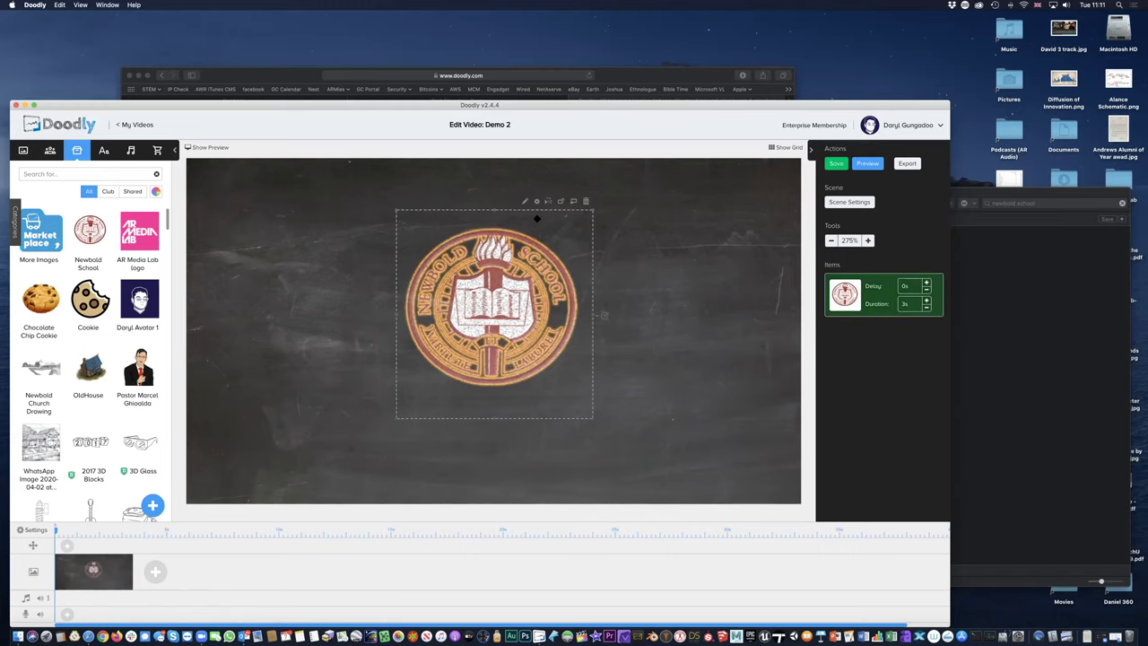
left_click(586, 201)
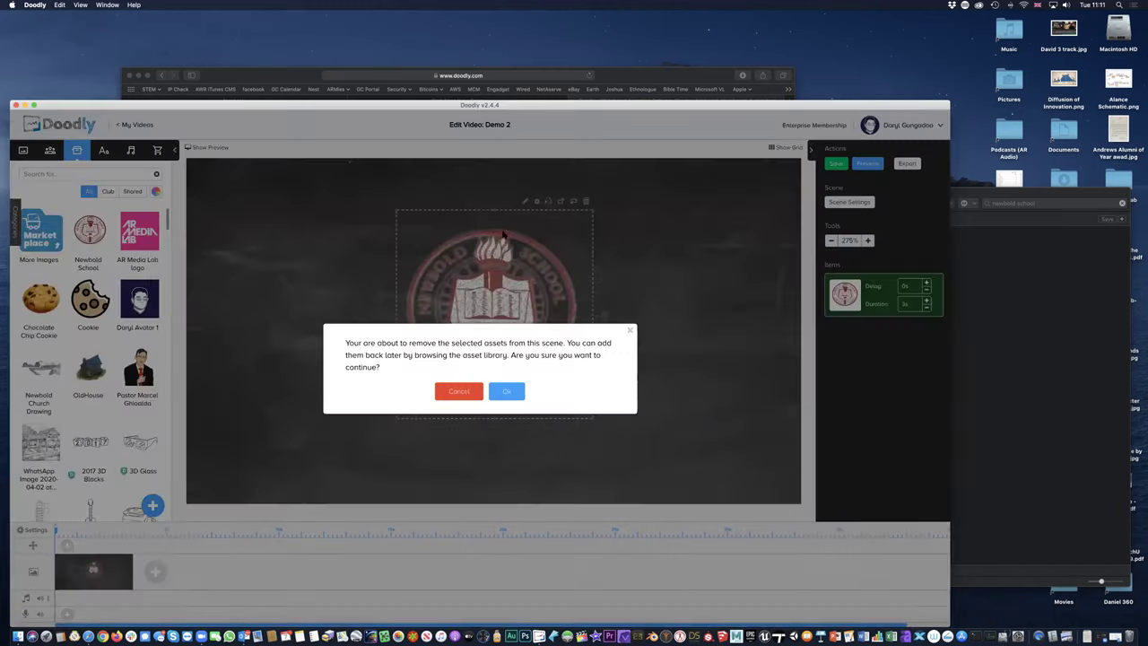
left_click(506, 391)
Step: Place the Newbold School prop on the chalkboard, enlarge it to most of the board's height and centre it
left_click_drag(168, 271, 449, 296)
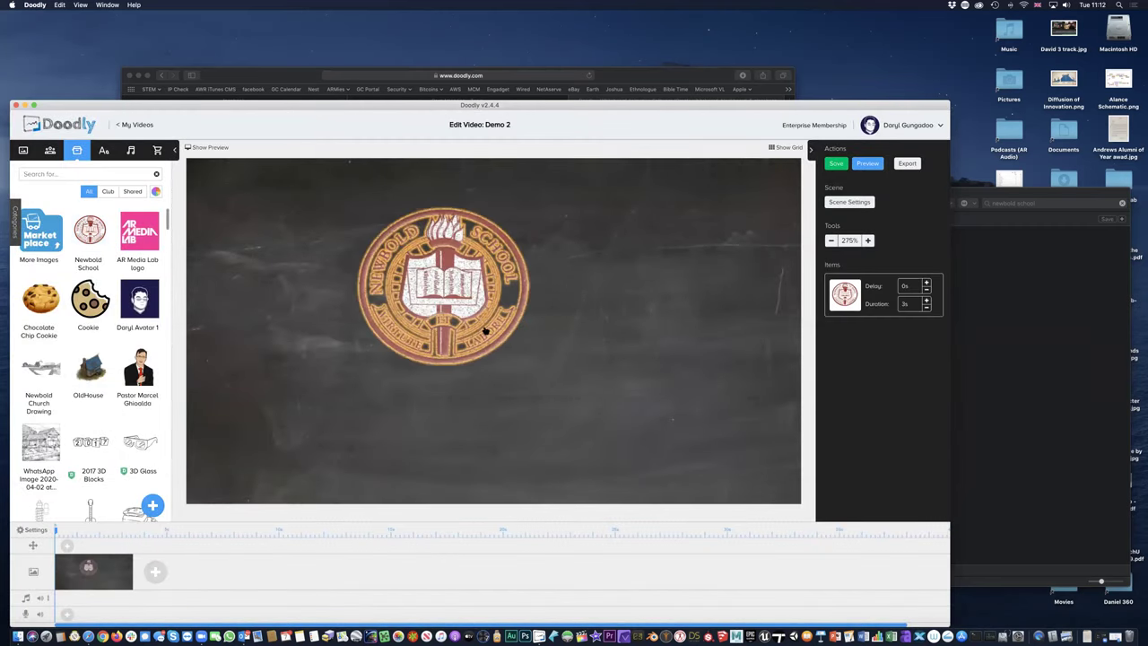
left_click(485, 332)
left_click_drag(543, 399, 638, 494)
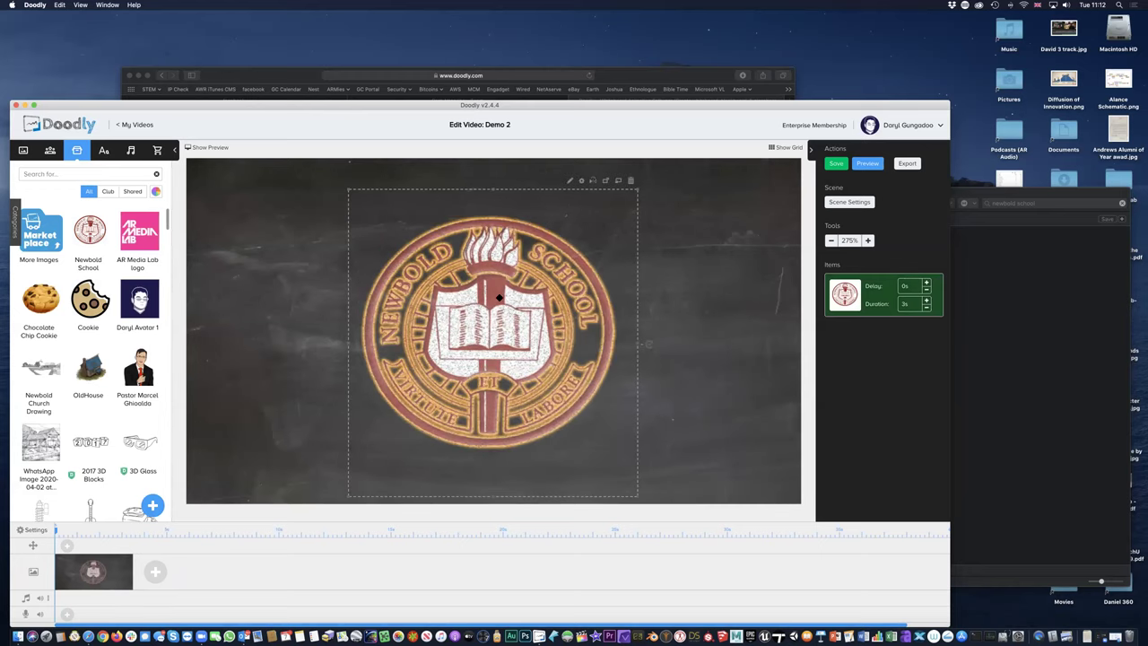
left_click_drag(499, 297, 512, 289)
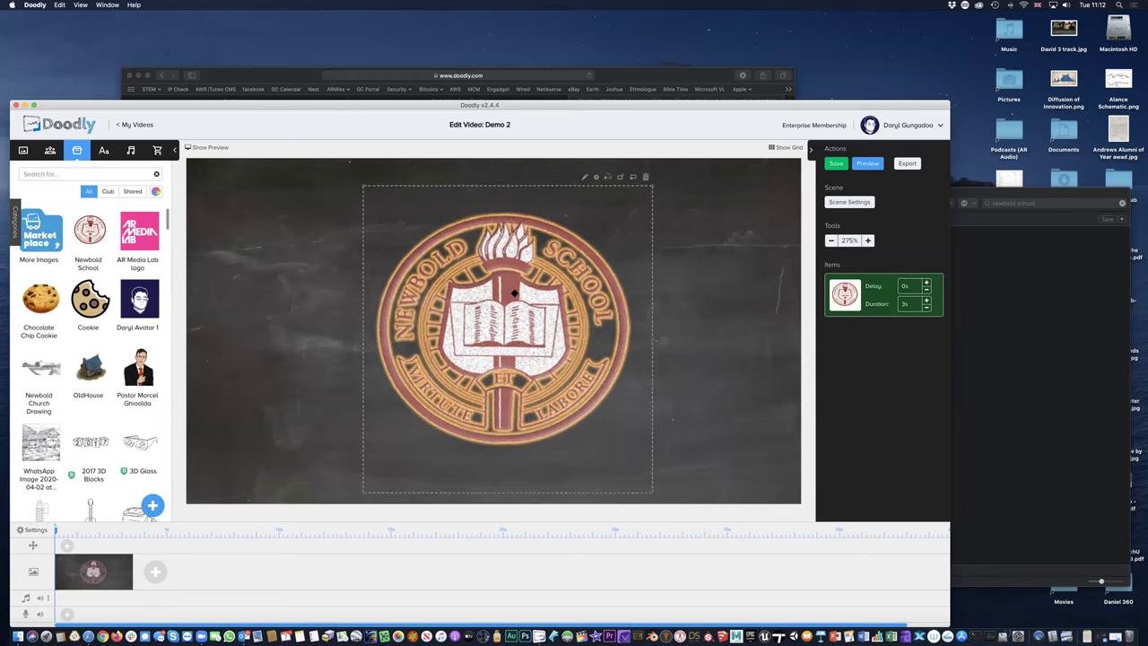
Step: Deselect the school logo, preview the chalkboard video and close the preview
left_click(696, 234)
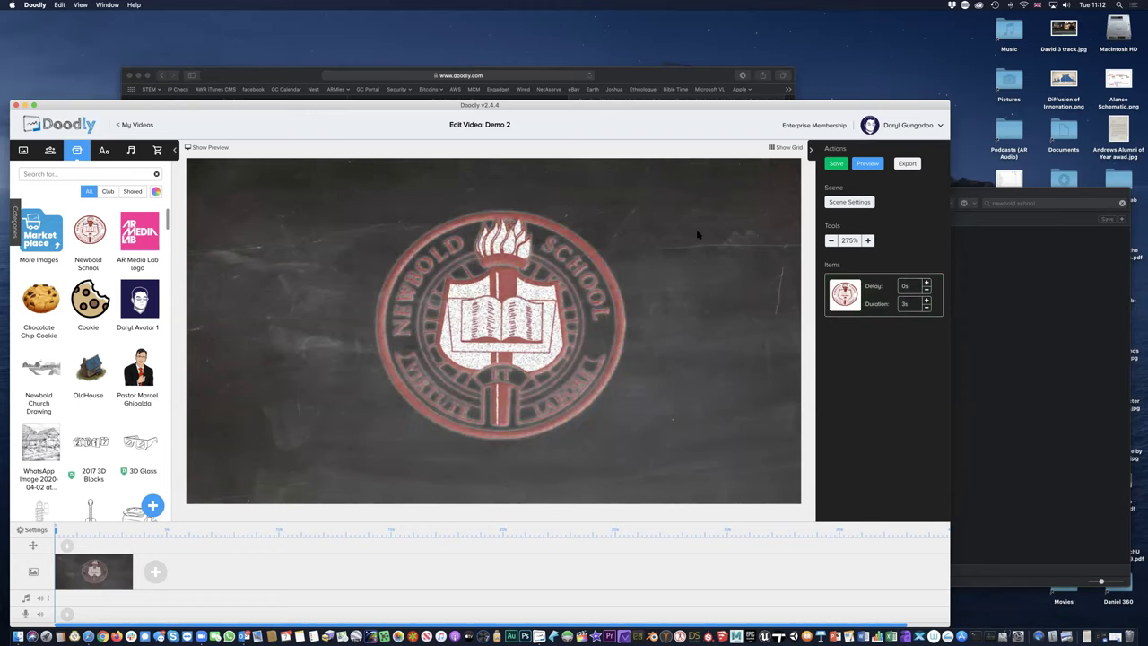
left_click(868, 164)
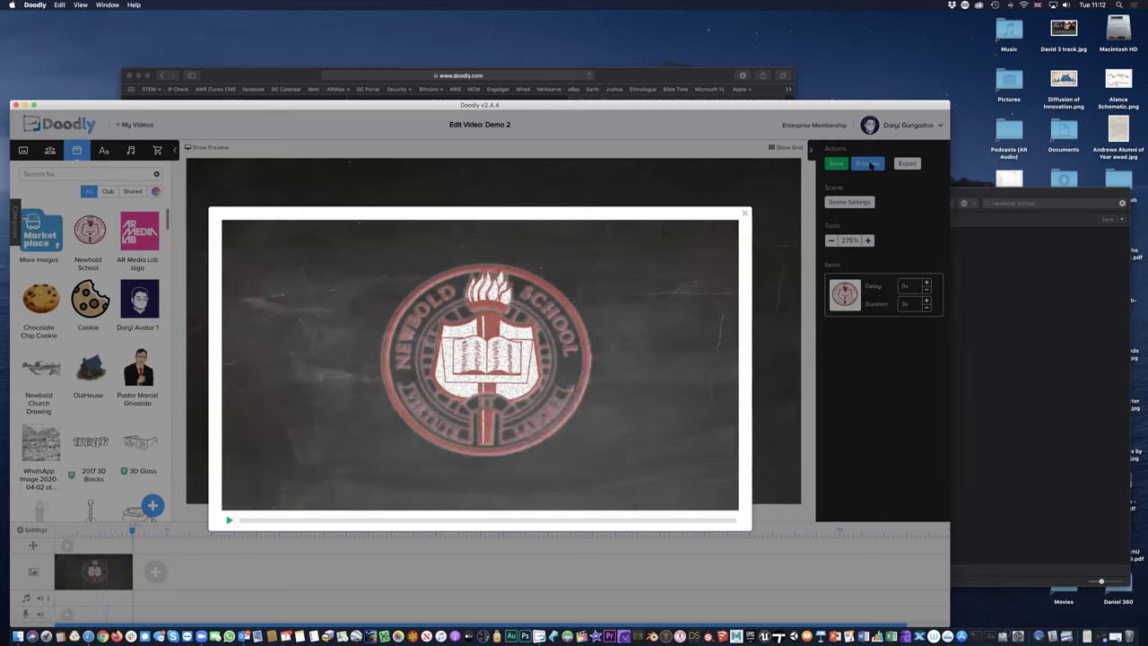
left_click(745, 214)
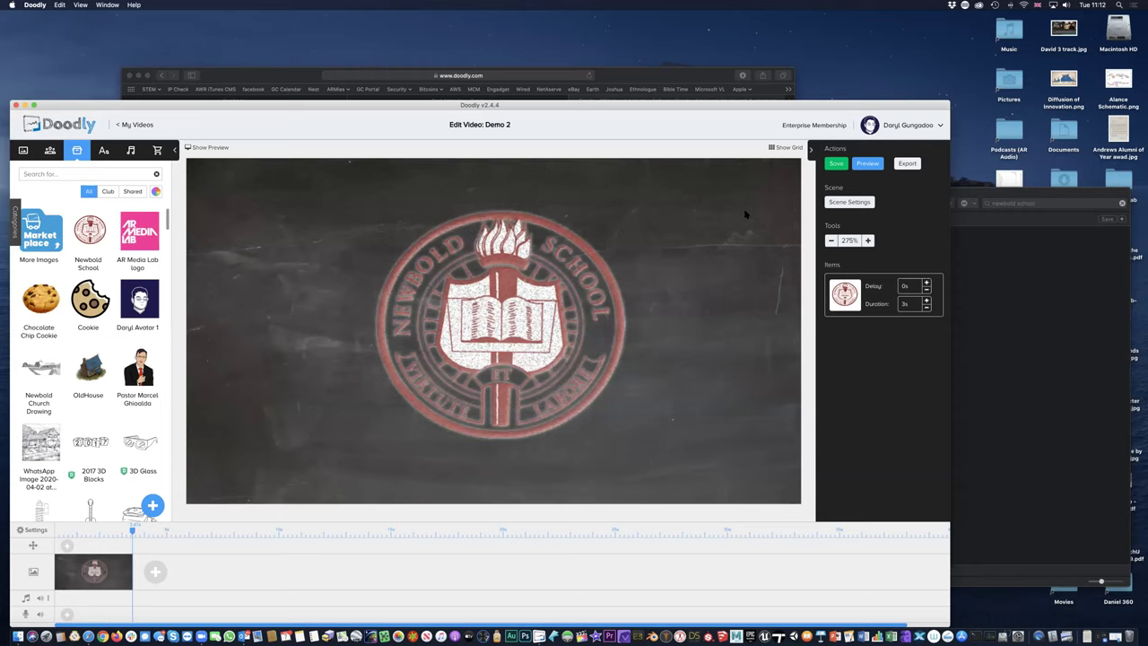
Step: Open the school logo for asset editing and trace its first reveal path along the shield's outline
left_click(470, 323)
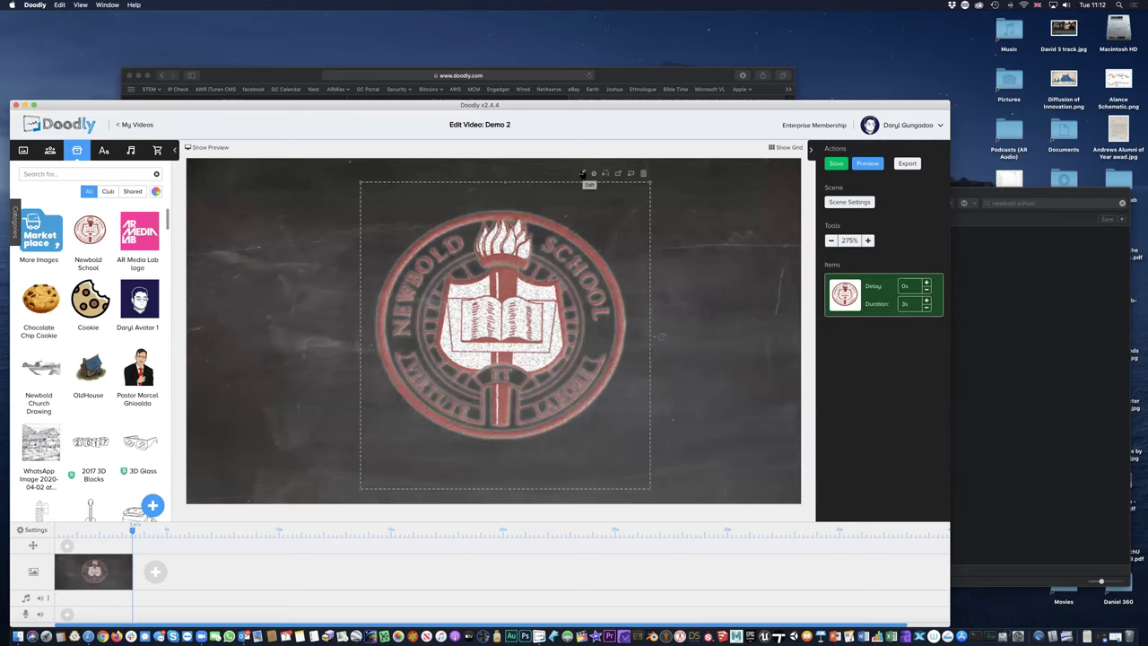
left_click(583, 173)
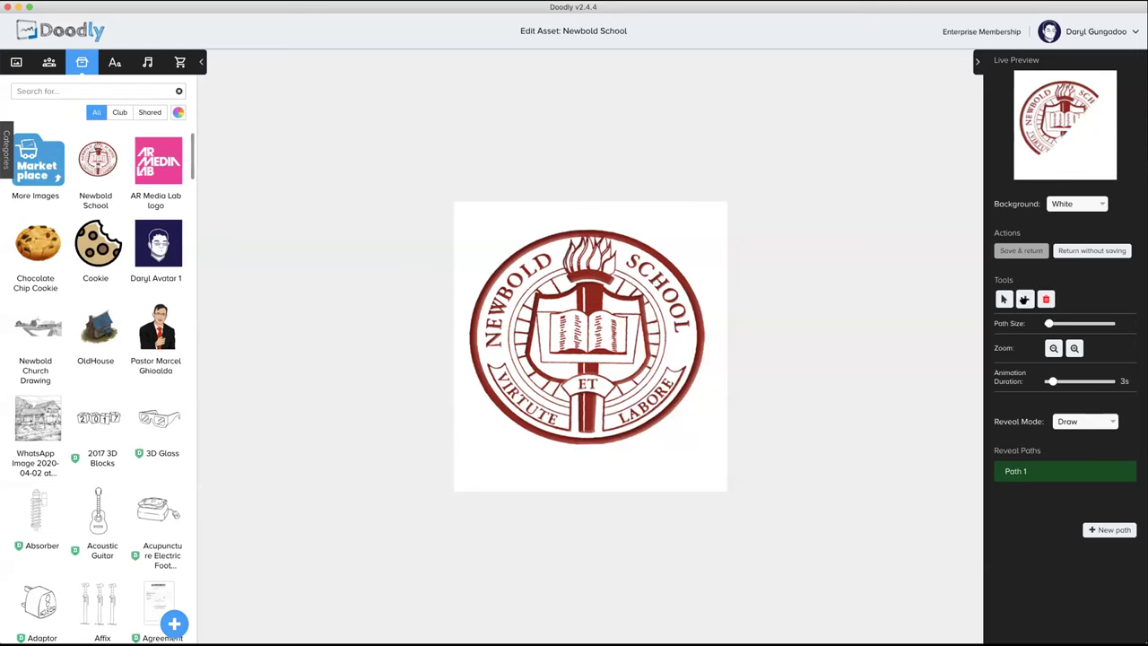
left_click(536, 295)
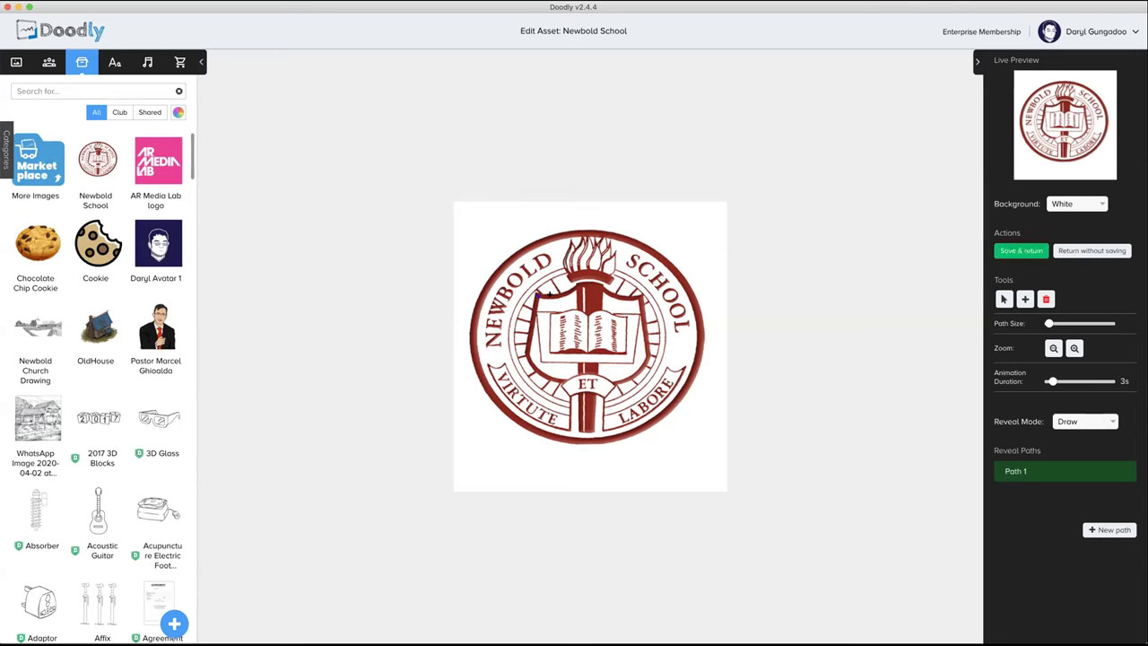
left_click_drag(583, 281, 642, 303)
left_click(646, 353)
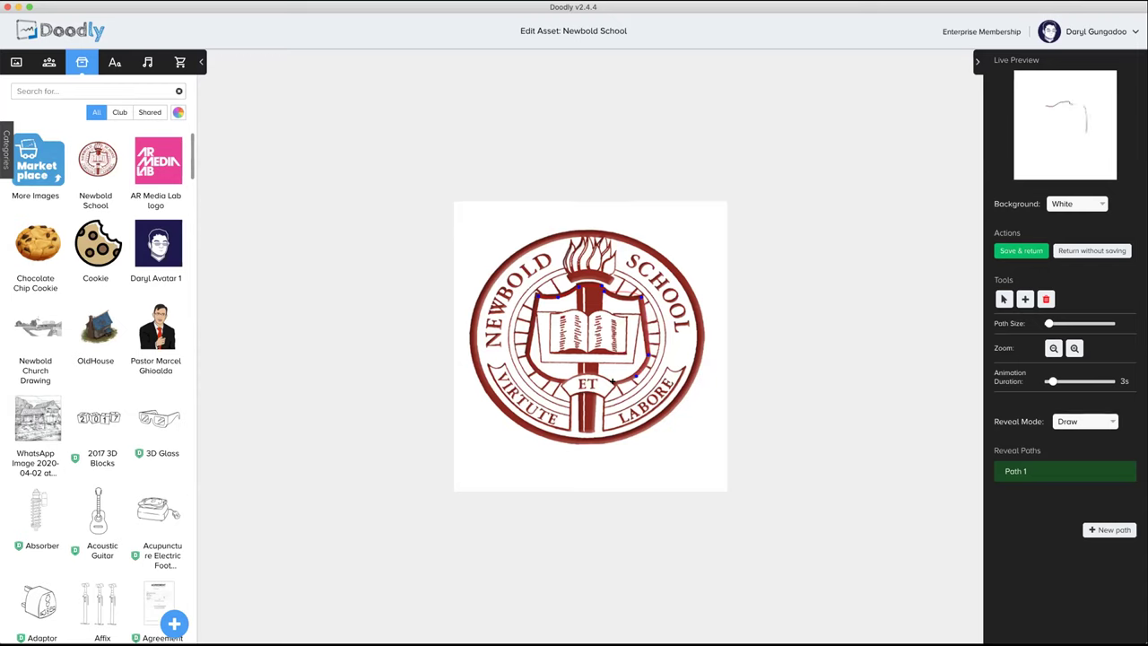
left_click(583, 371)
Step: Add a second reveal path and trace it around the logo's outer ring
left_click(1108, 529)
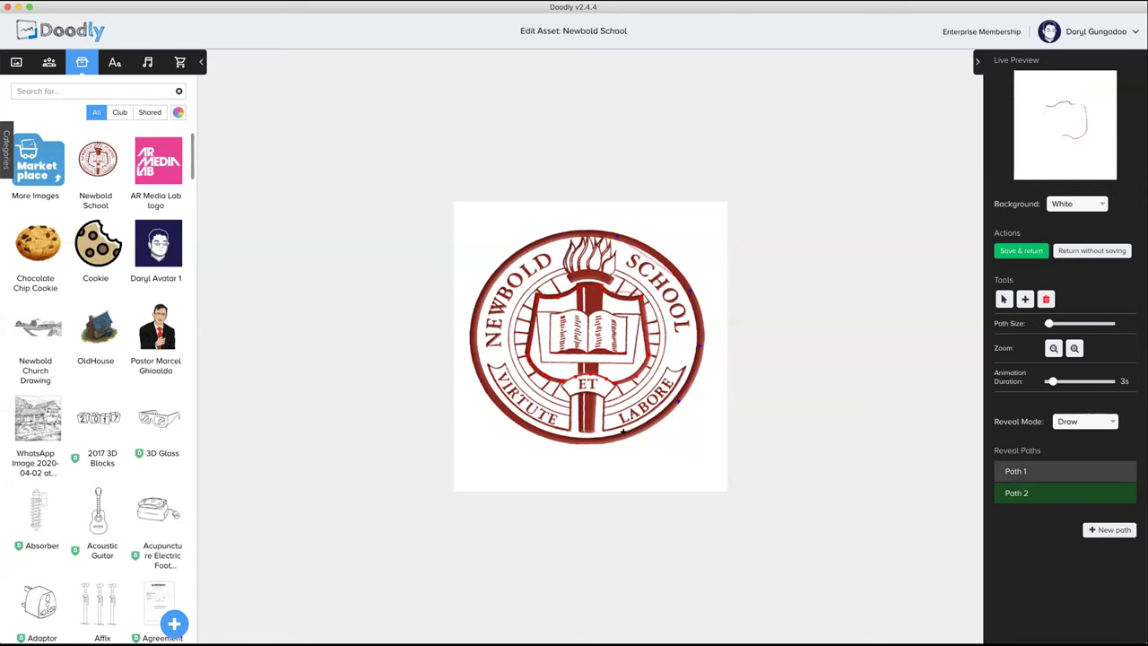
left_click(529, 428)
left_click(476, 366)
left_click(470, 310)
left_click(538, 241)
left_click(591, 235)
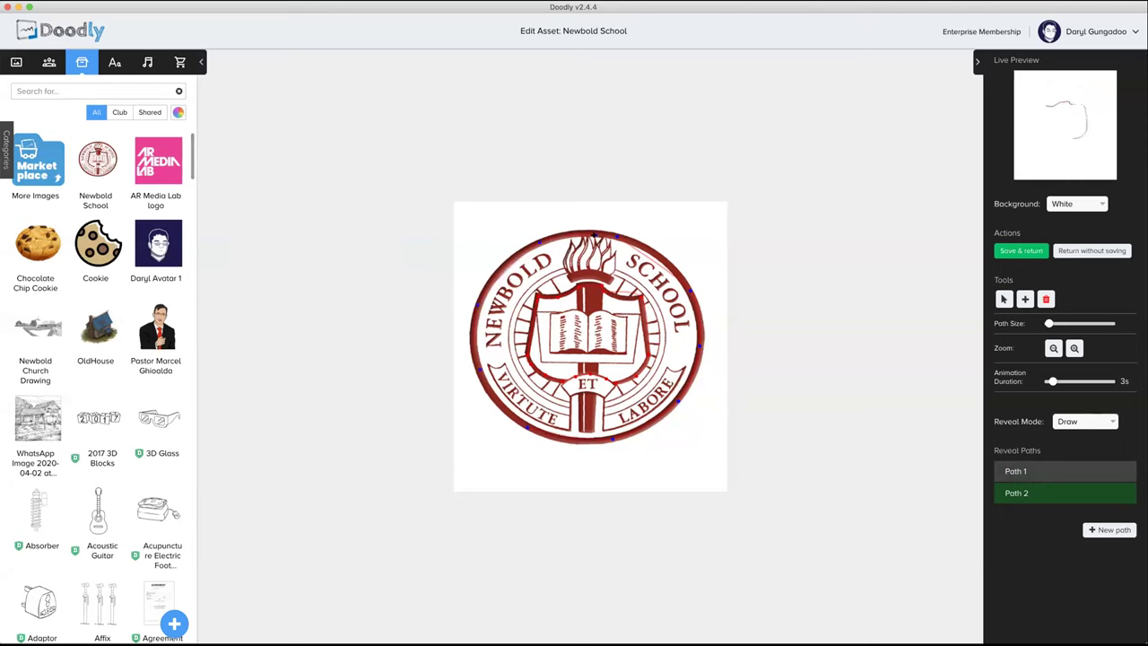
Step: Save the logo's reveal paths, return to the video and preview the updated drawing animation
left_click(1018, 252)
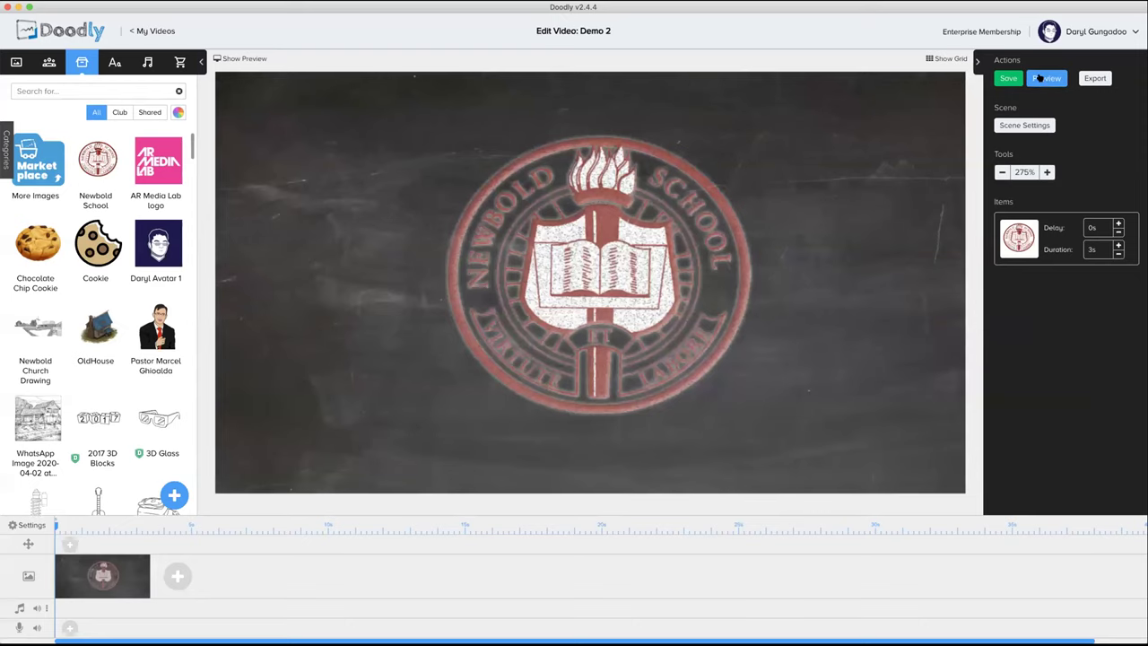
left_click(1040, 78)
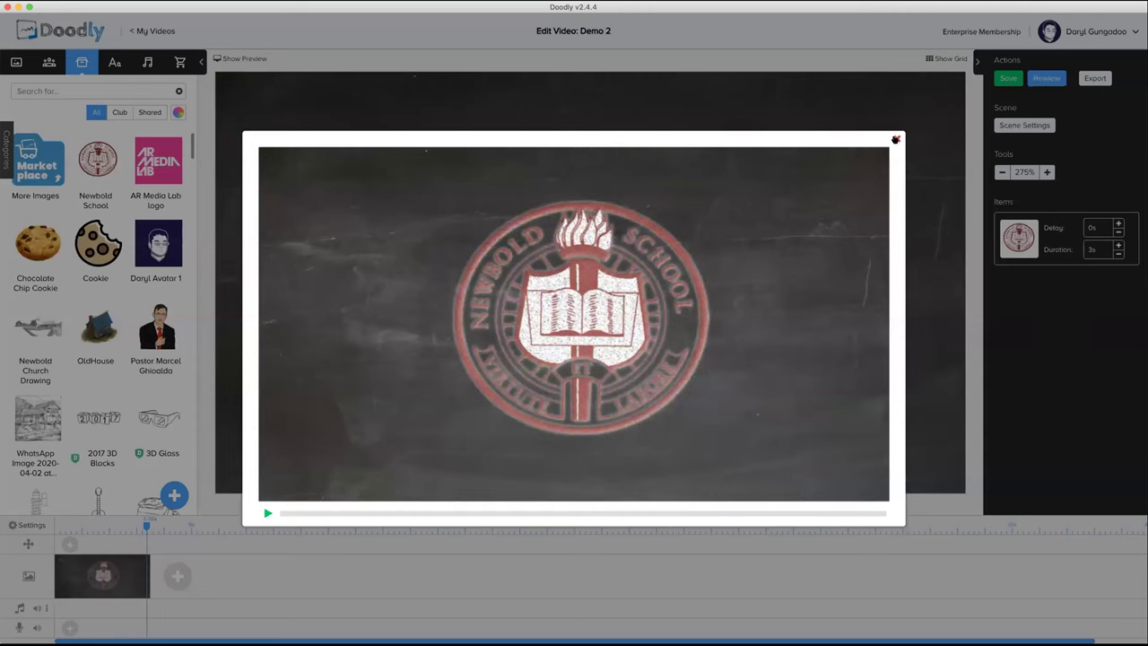
left_click(895, 139)
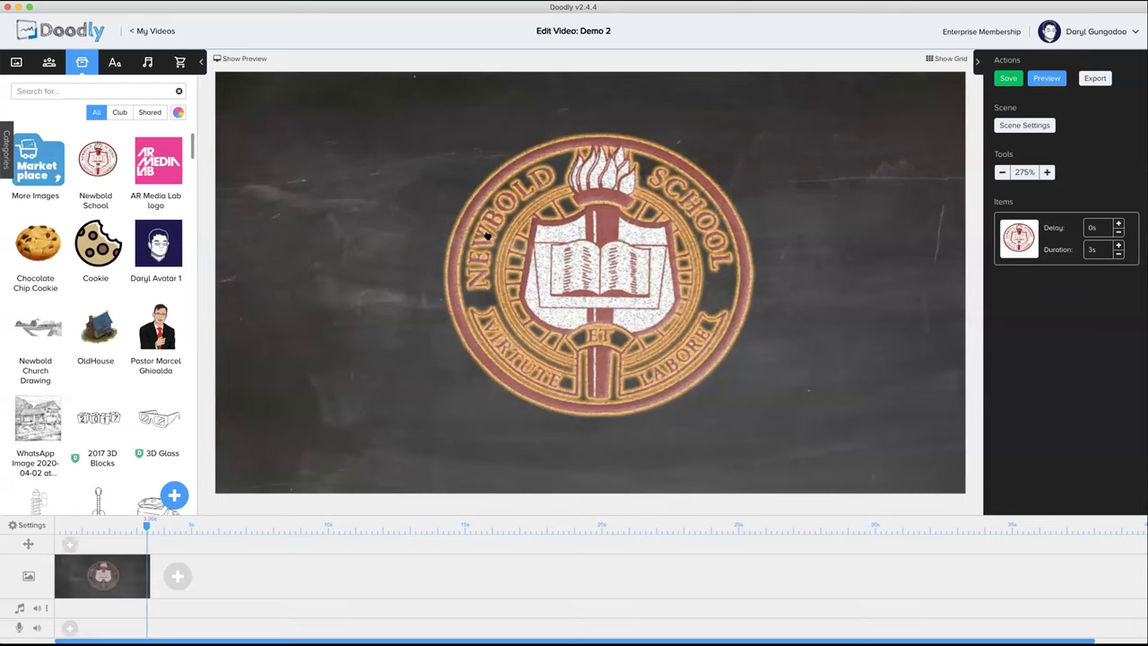
Step: Delete the enlarged Newbold School logo to leave the chalkboard empty
left_click(588, 227)
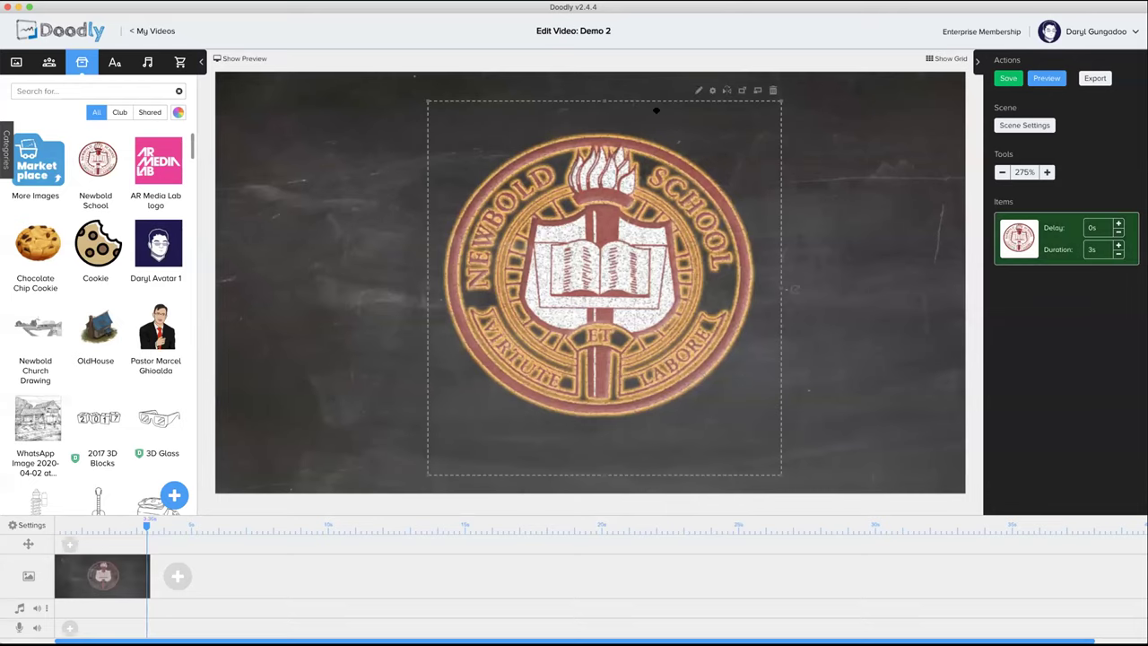
left_click(772, 89)
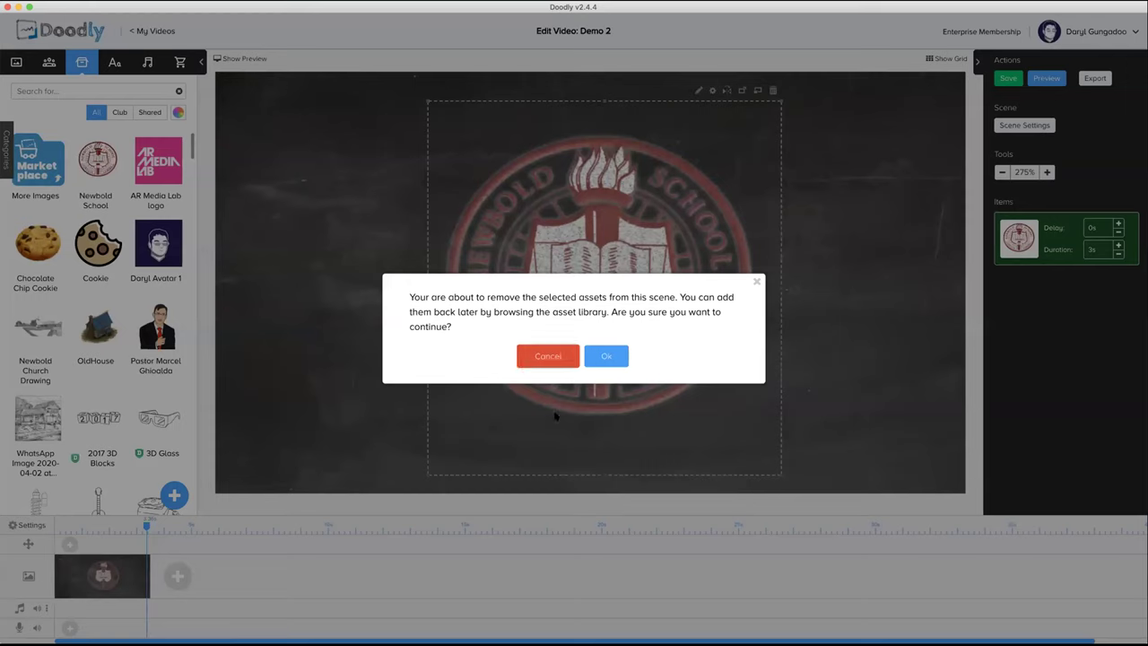
left_click(606, 356)
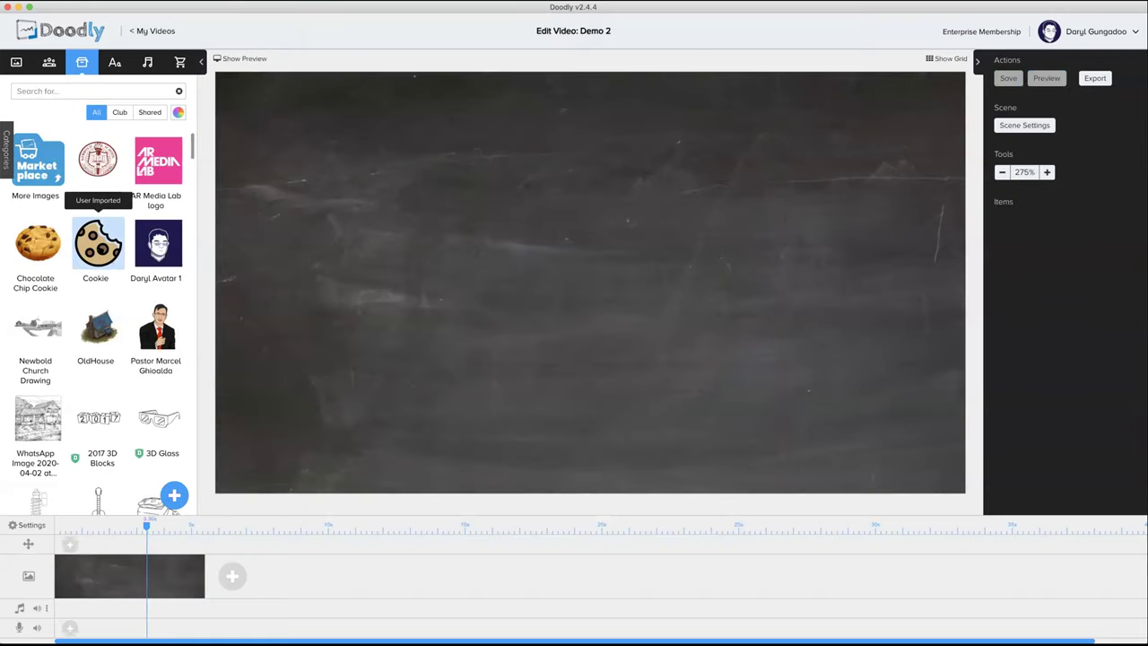
Step: Place the imported Cookie prop on the chalkboard, enlarge it to most of the board's height and centre it
left_click_drag(97, 244, 613, 259)
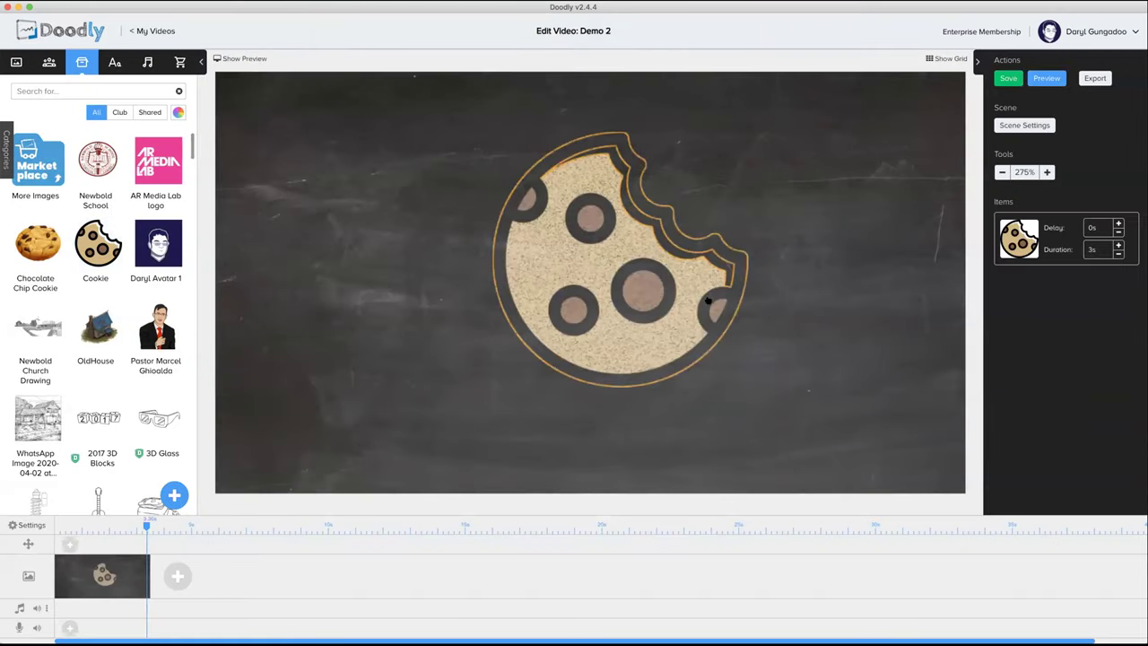
left_click(731, 263)
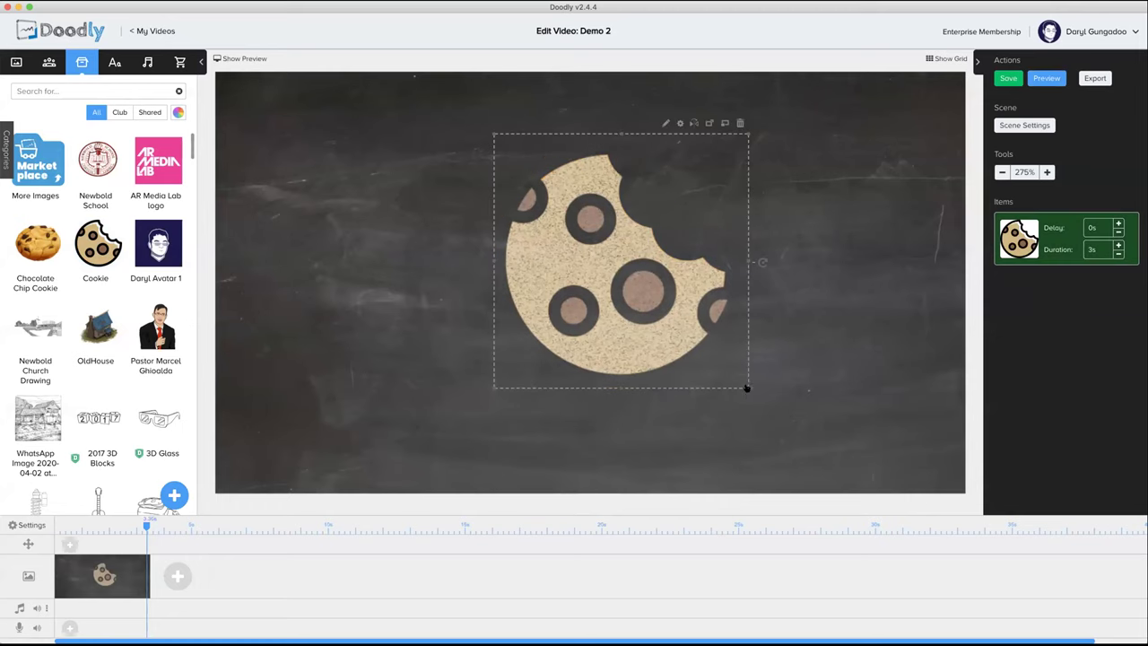
left_click_drag(745, 391, 852, 490)
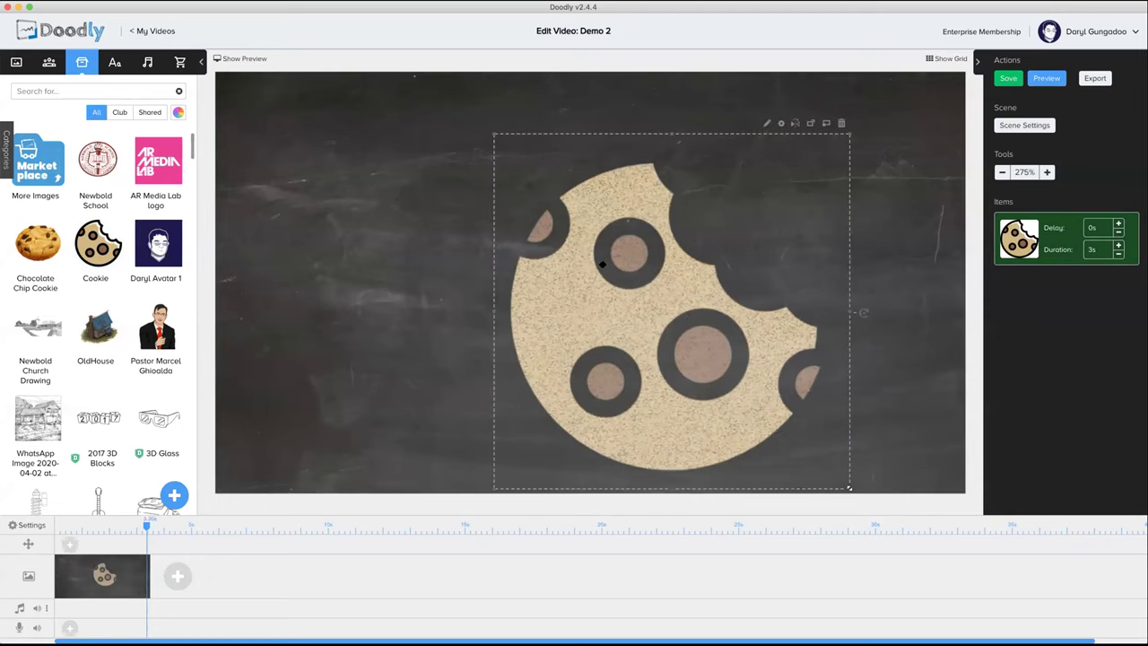
left_click_drag(634, 304, 575, 262)
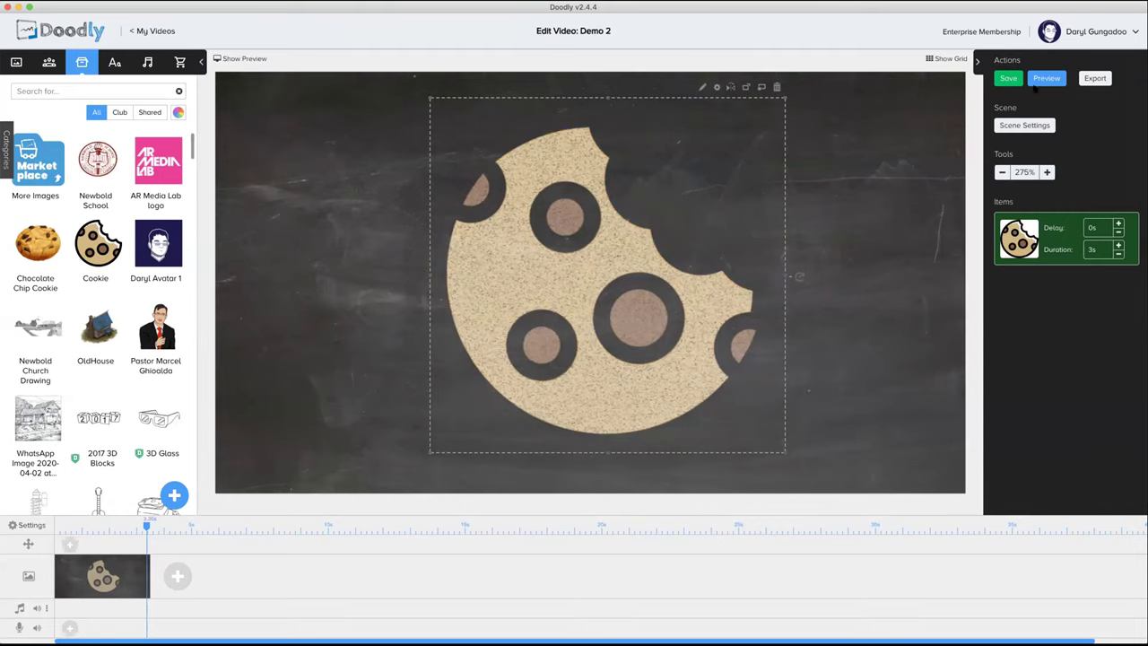
Step: Preview the cookie's drawing animation, and trace its first reveal path along the bite edge and around the whole outer outline
left_click(1045, 79)
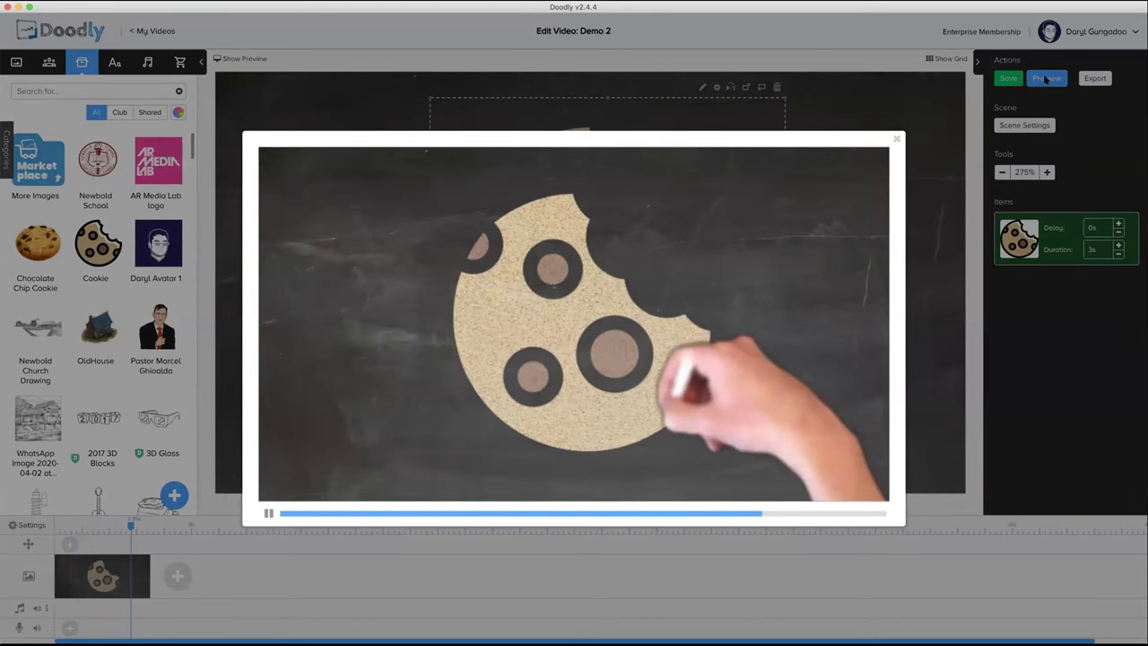
left_click(895, 139)
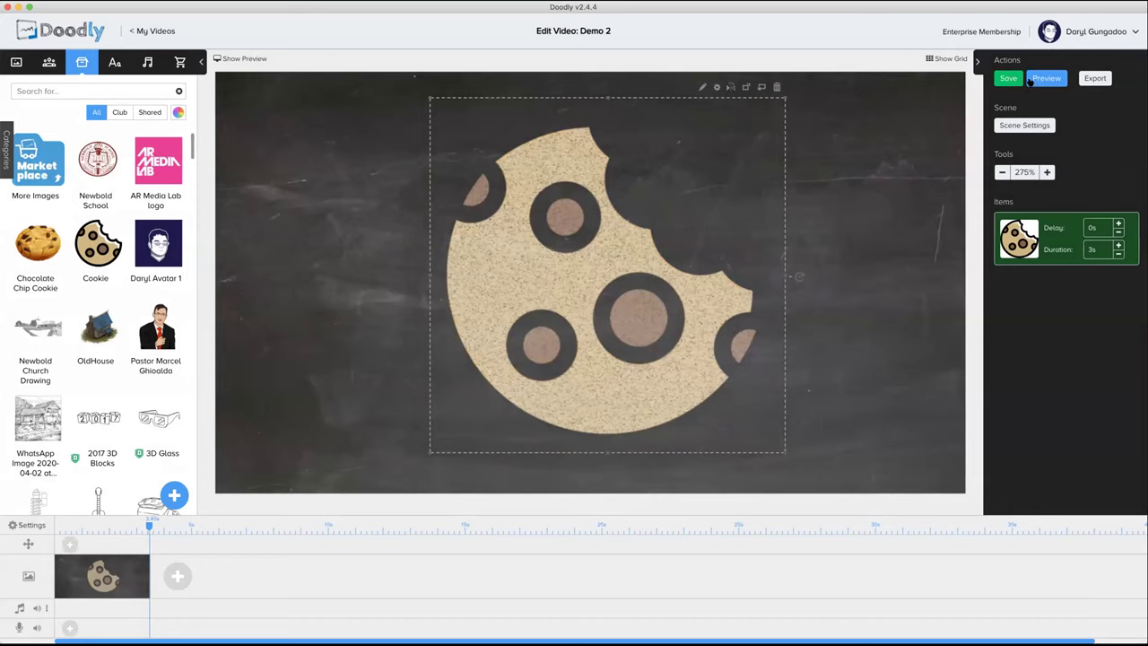
left_click(701, 87)
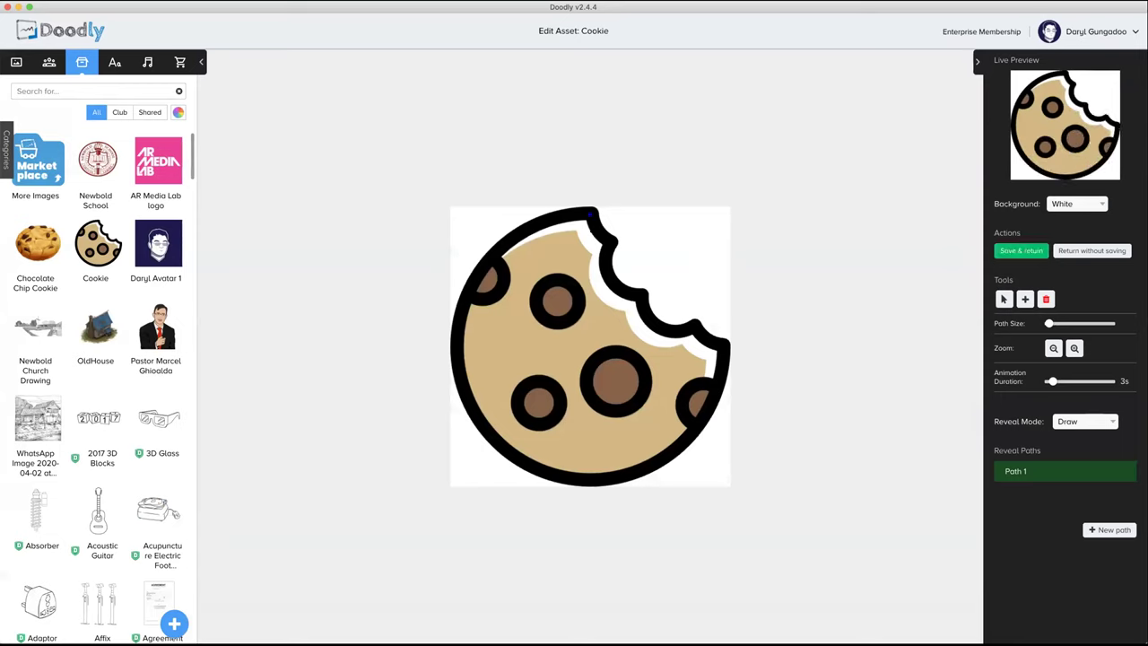
left_click_drag(605, 240, 610, 267)
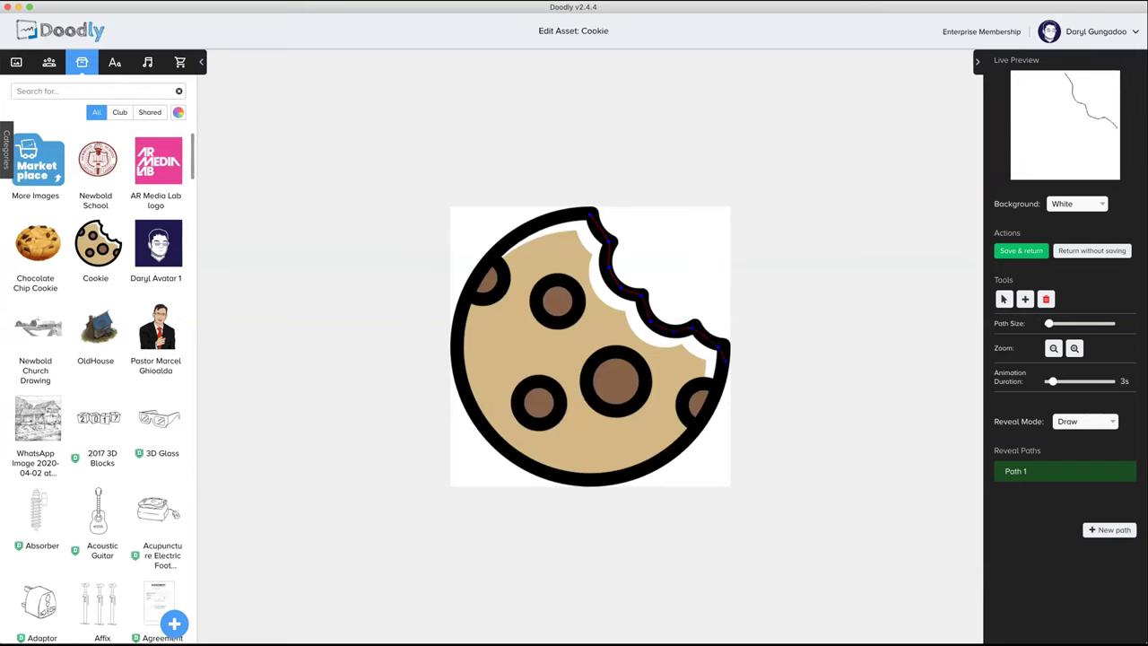
mouse_move(717, 377)
left_mouse_down()
mouse_move(618, 468)
mouse_move(560, 479)
left_mouse_up()
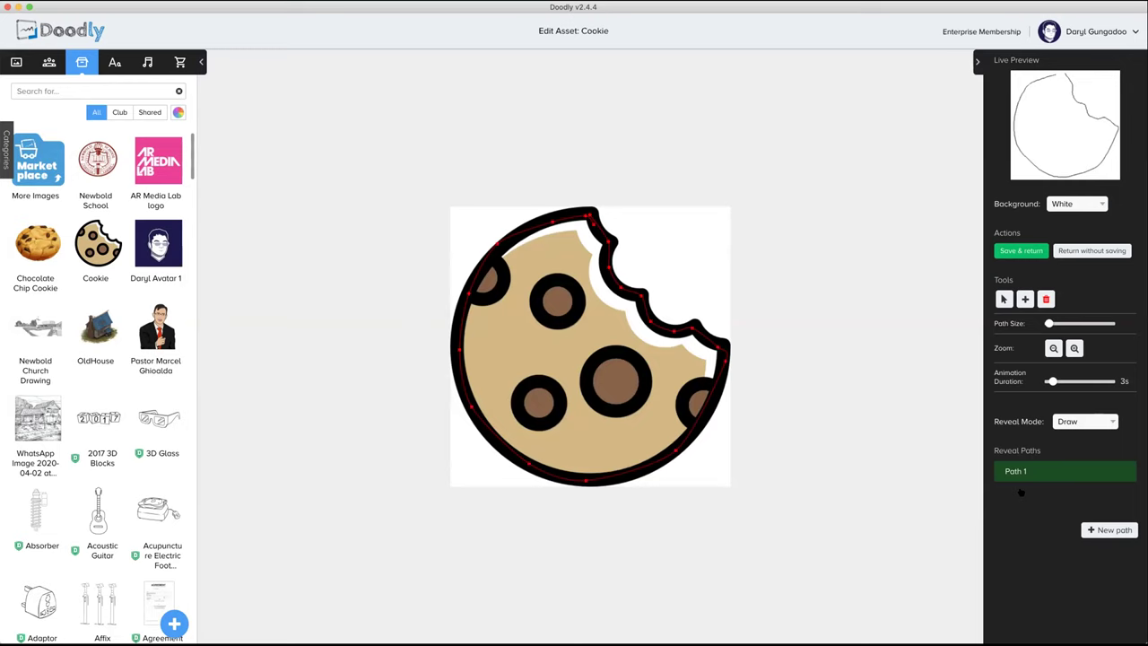
Step: Add a second reveal path over the upper chocolate chip and a third over the large central chip
left_click(1109, 529)
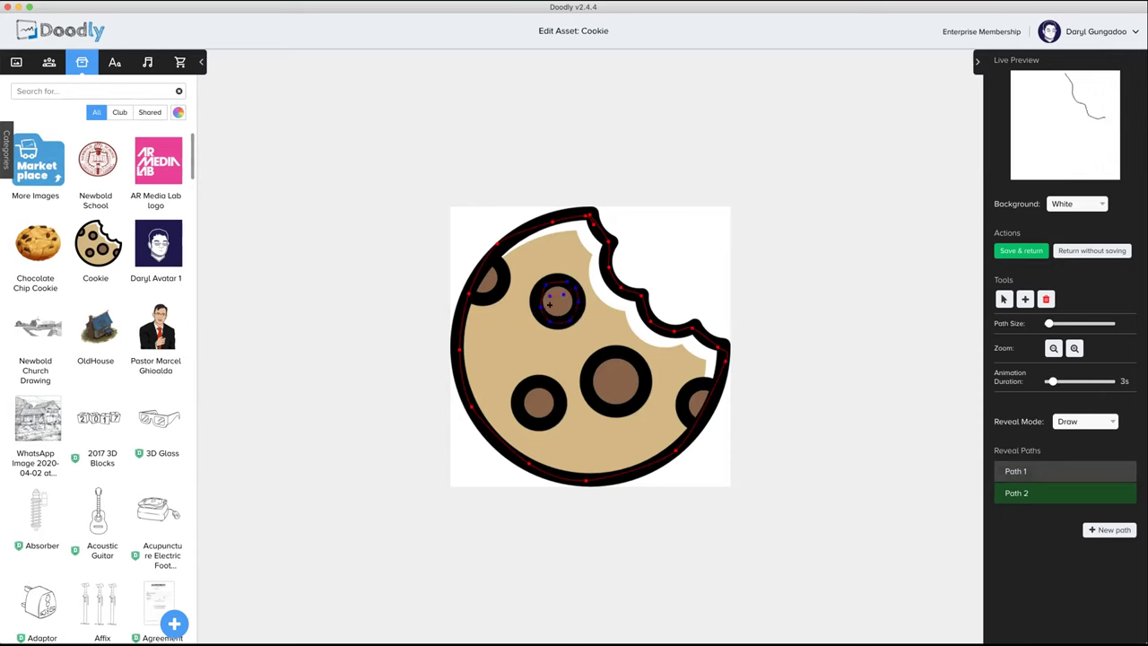
left_click(1109, 529)
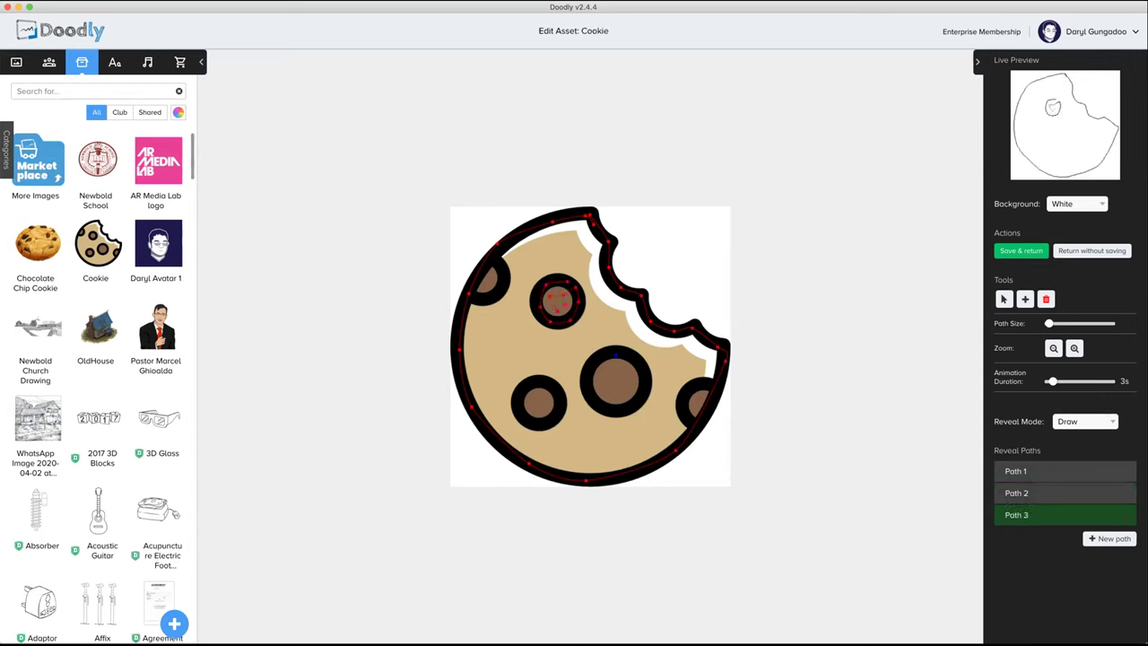
mouse_move(581, 397)
left_mouse_down()
mouse_move(609, 410)
mouse_move(641, 372)
mouse_move(619, 365)
mouse_move(626, 377)
left_mouse_up()
Step: Save the cookie's reveal paths, return to the video and preview the updated animation on the chalkboard
left_click(1022, 251)
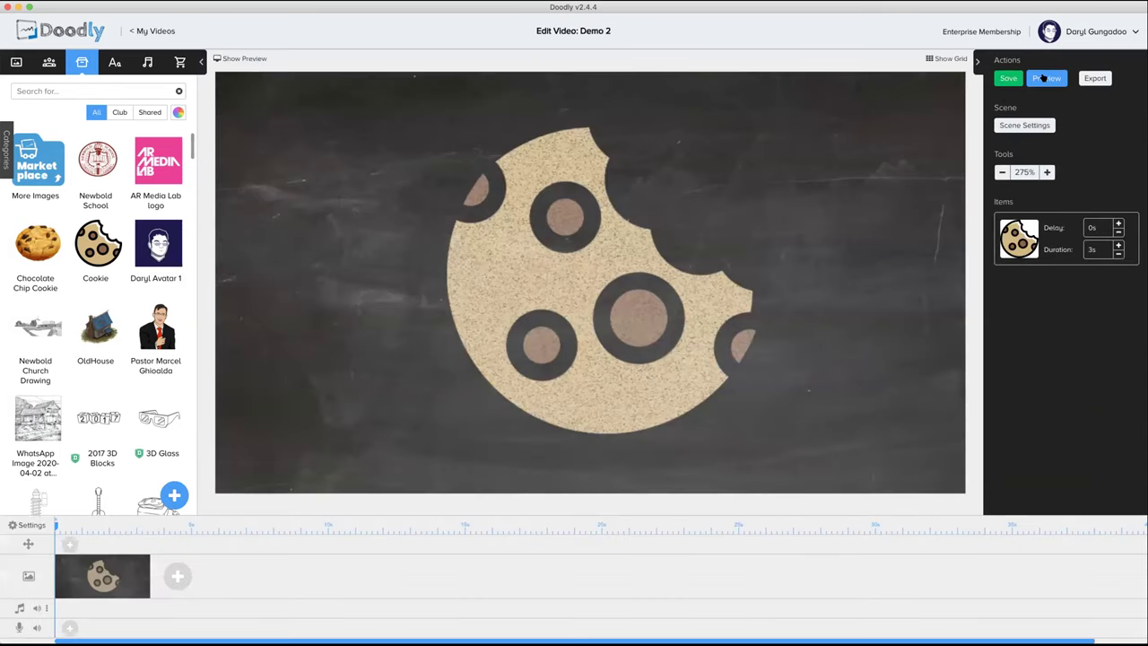
left_click(1049, 79)
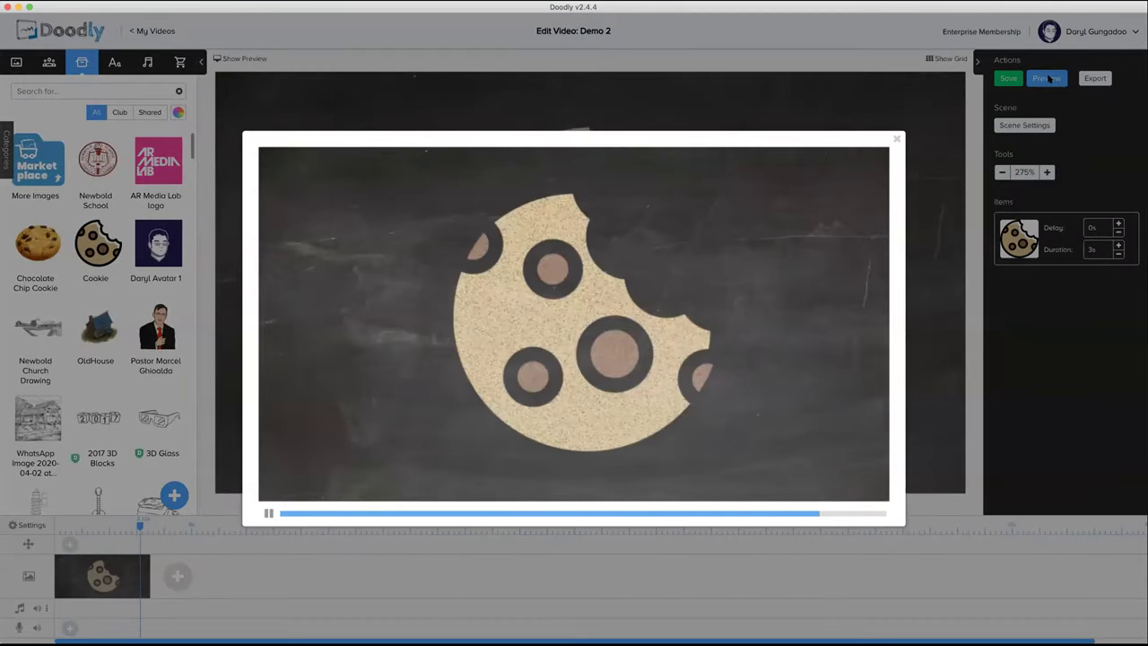
left_click(895, 139)
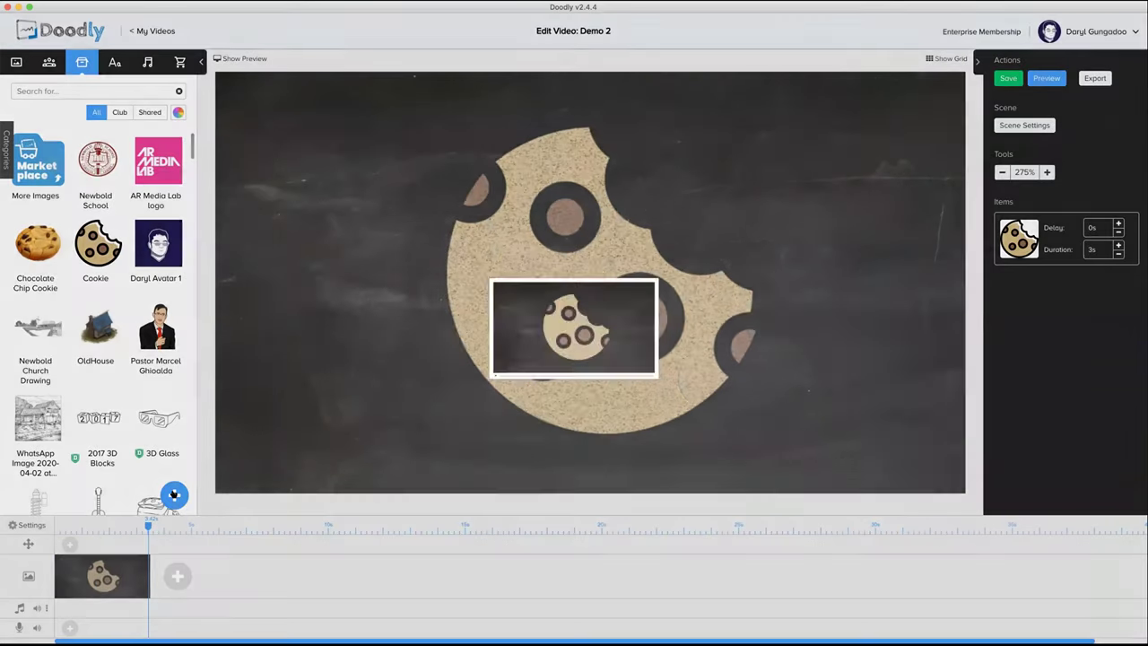
Step: Change the video style to Whiteboard and preview the cookie animation on the white background
left_click(15, 527)
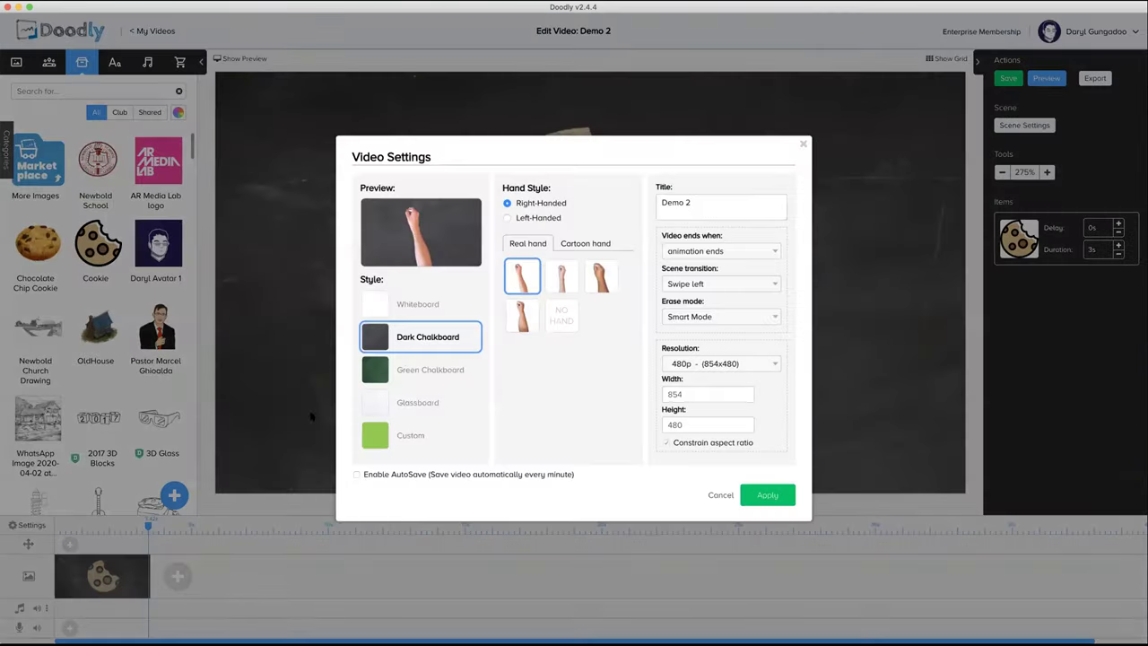
left_click(395, 304)
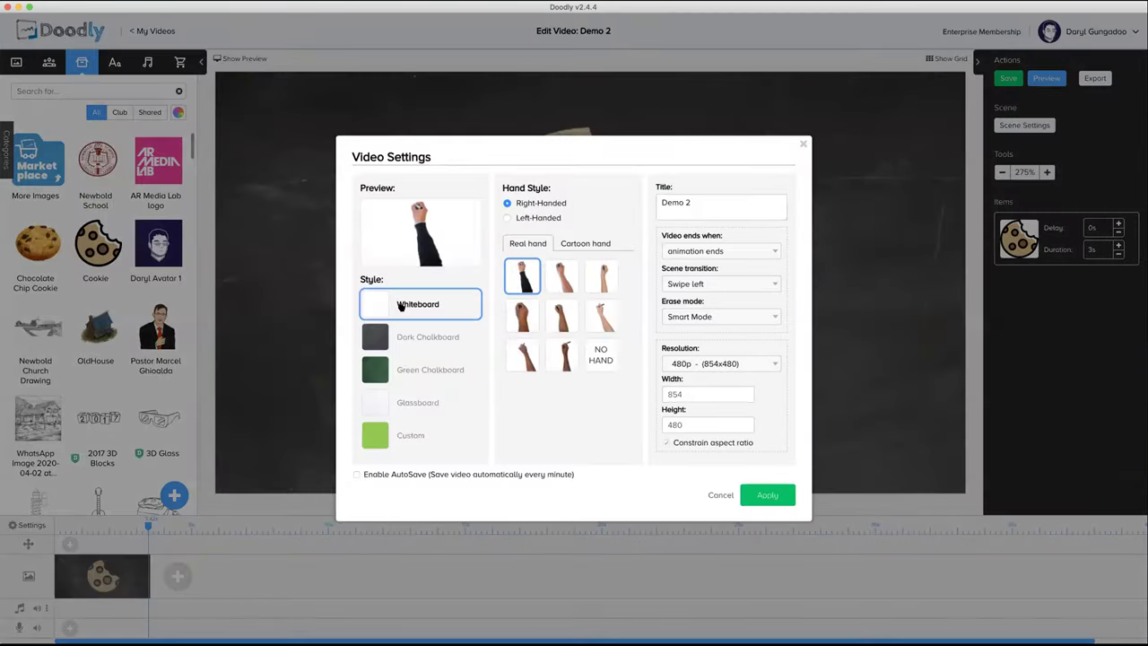
left_click(764, 492)
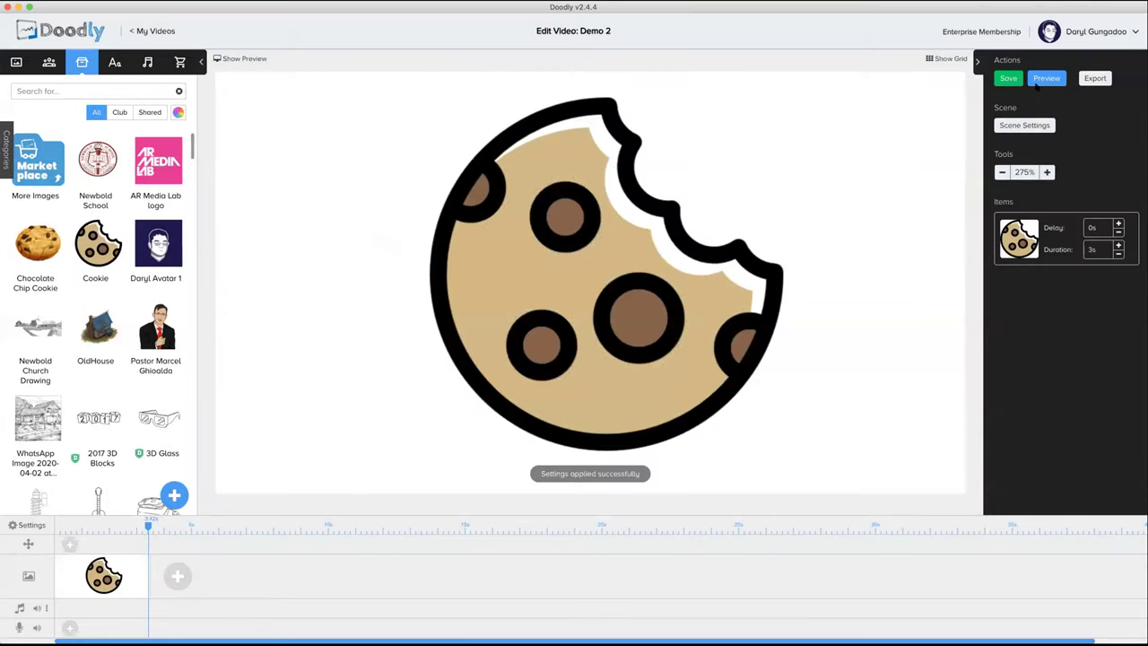
left_click(1044, 80)
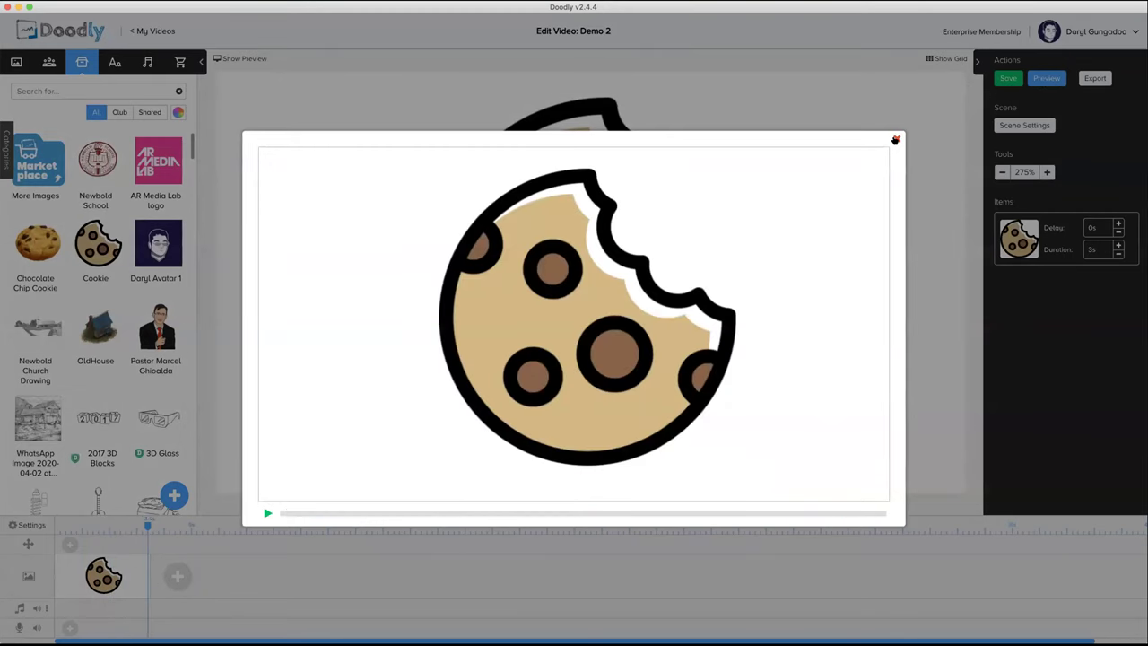
left_click(894, 139)
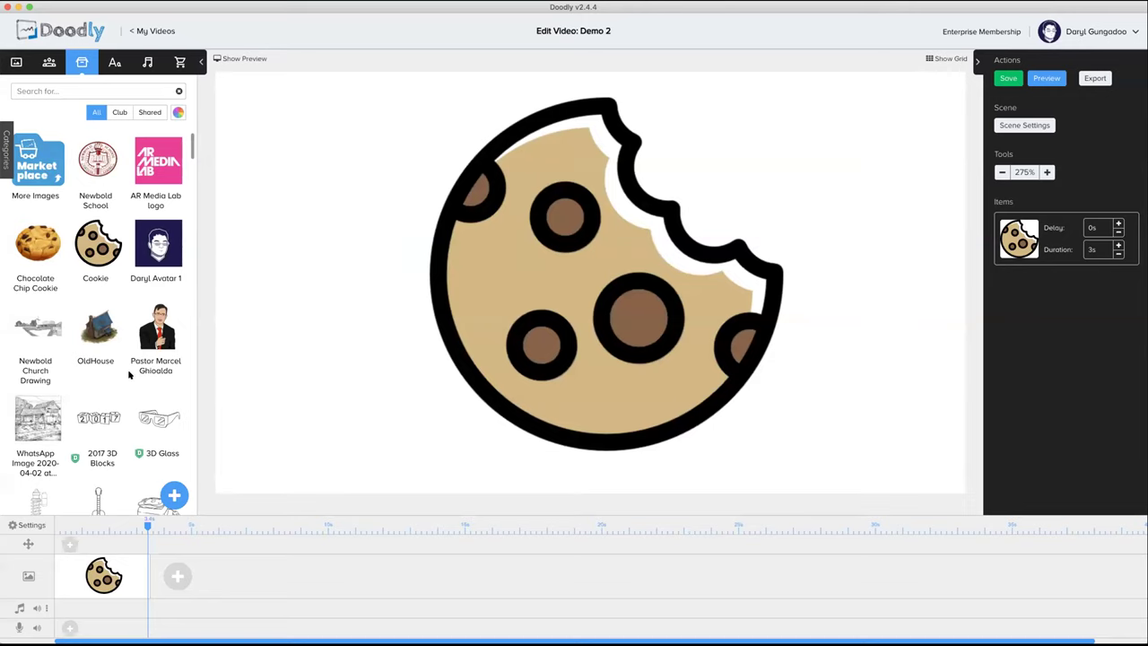
left_click(16, 62)
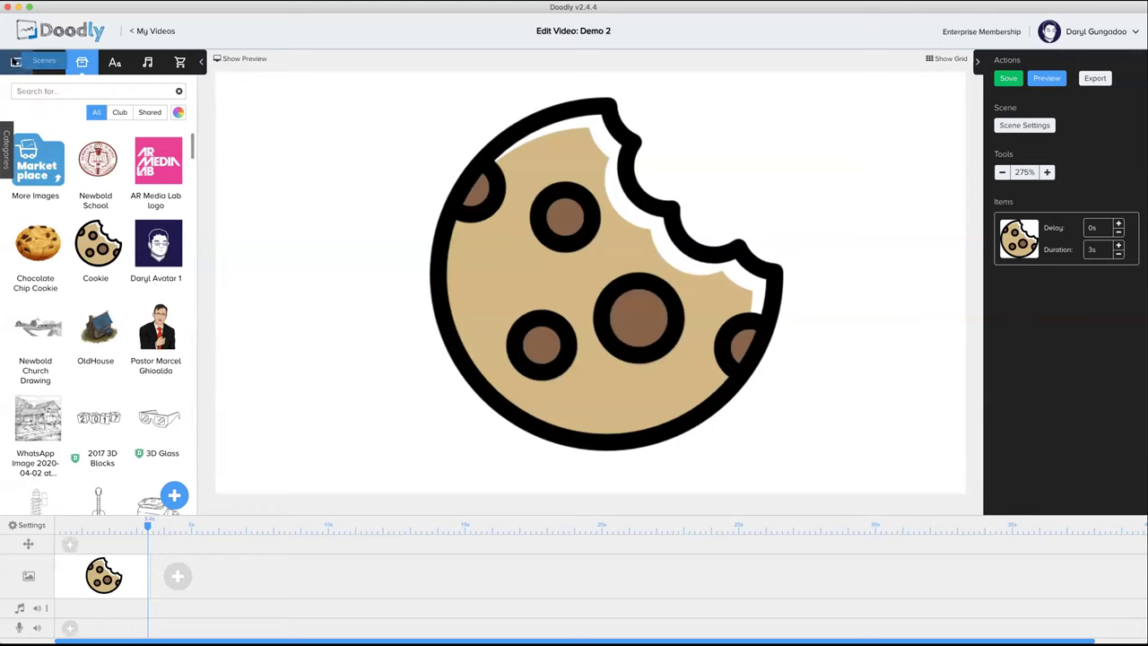
left_click(49, 62)
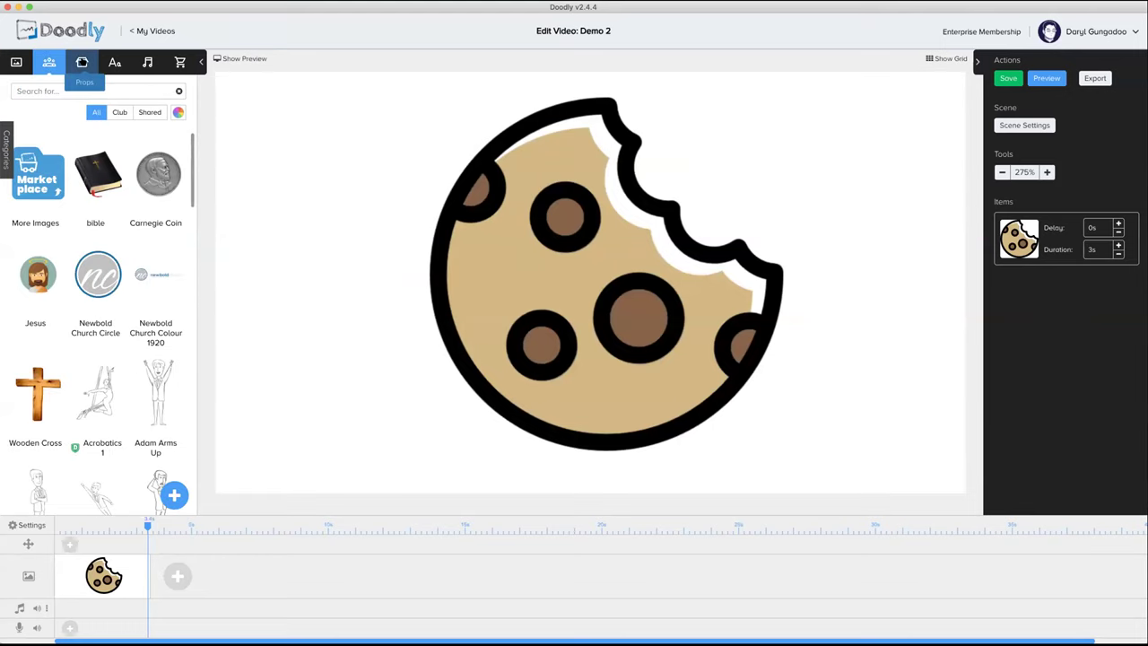
left_click(82, 62)
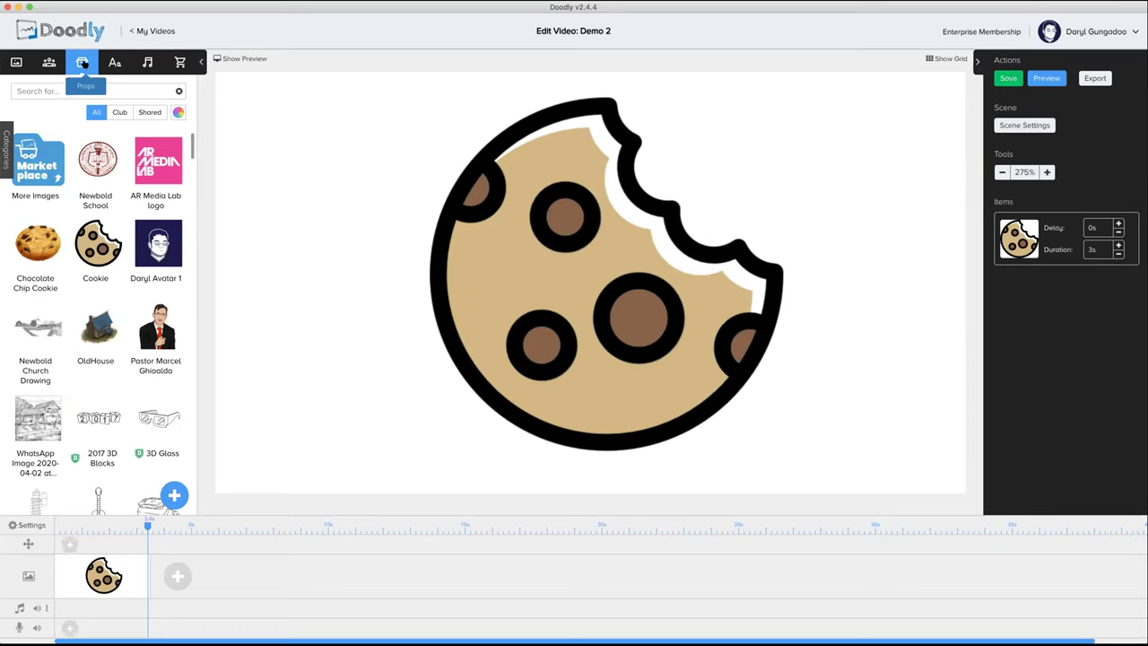
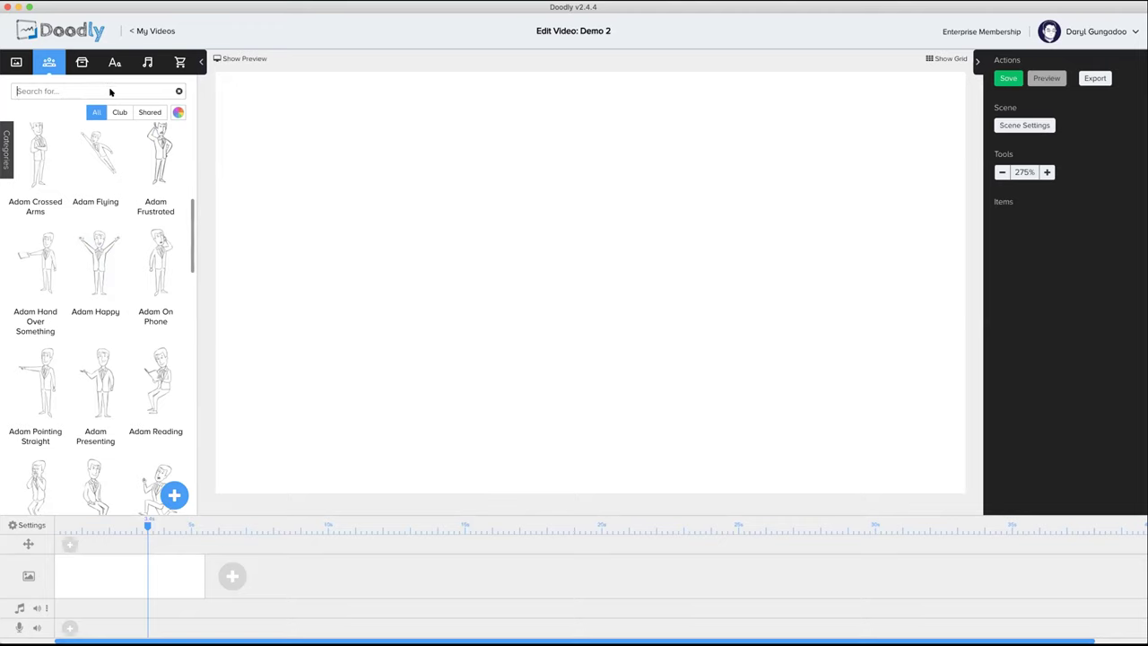
Step: Search the characters for "adam" and place Adam Arms Up at the far left of the empty whiteboard
type("adam")
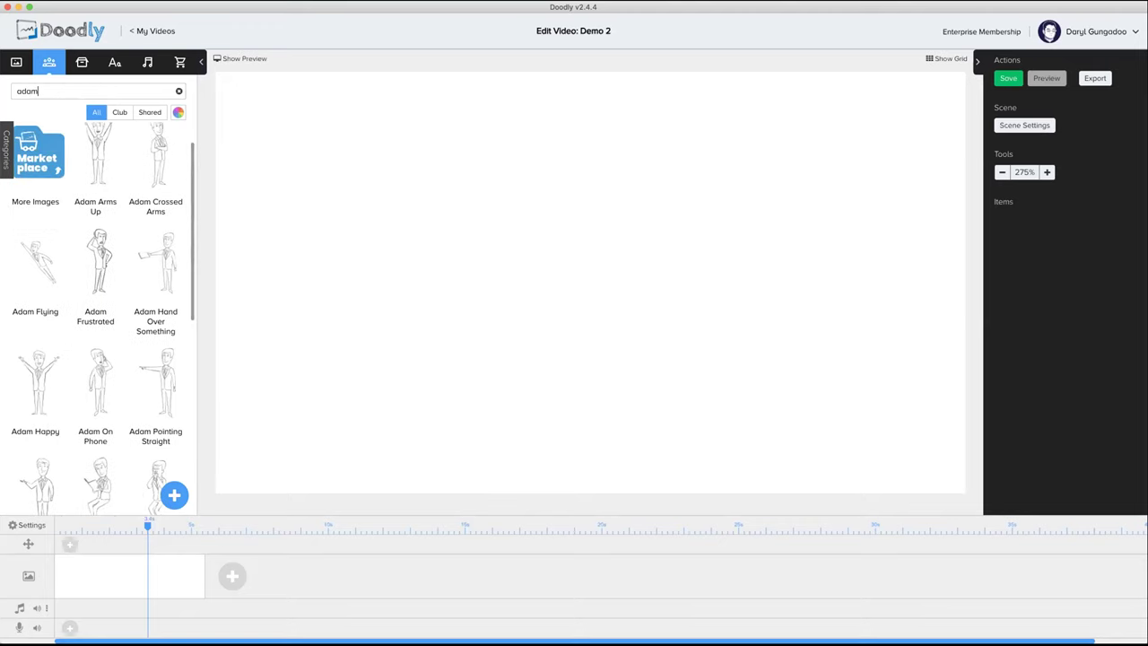
scroll(118, 261, "down", 5)
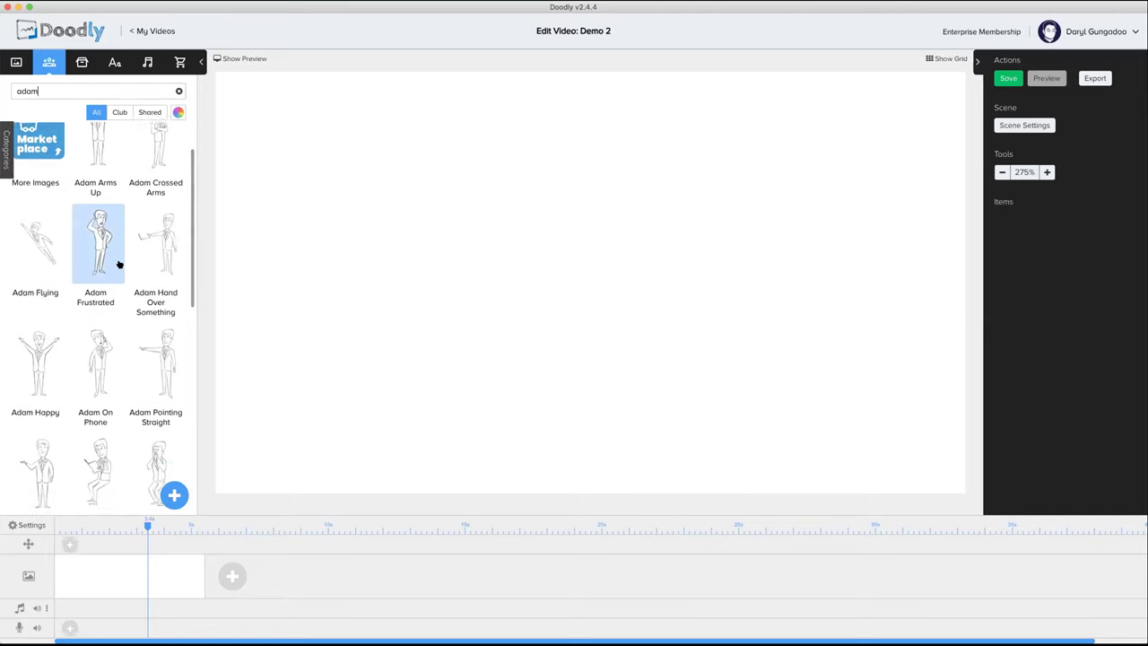
scroll(119, 262, "down", 3)
scroll(119, 263, "up", 8)
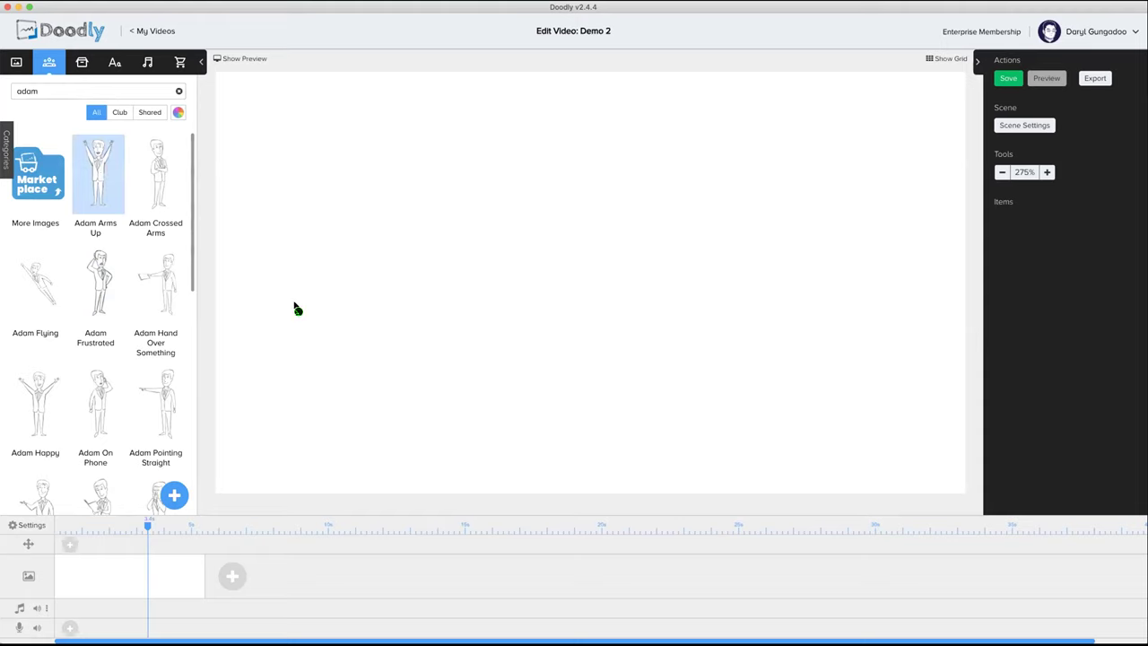
left_click_drag(294, 304, 295, 304)
left_click(221, 278)
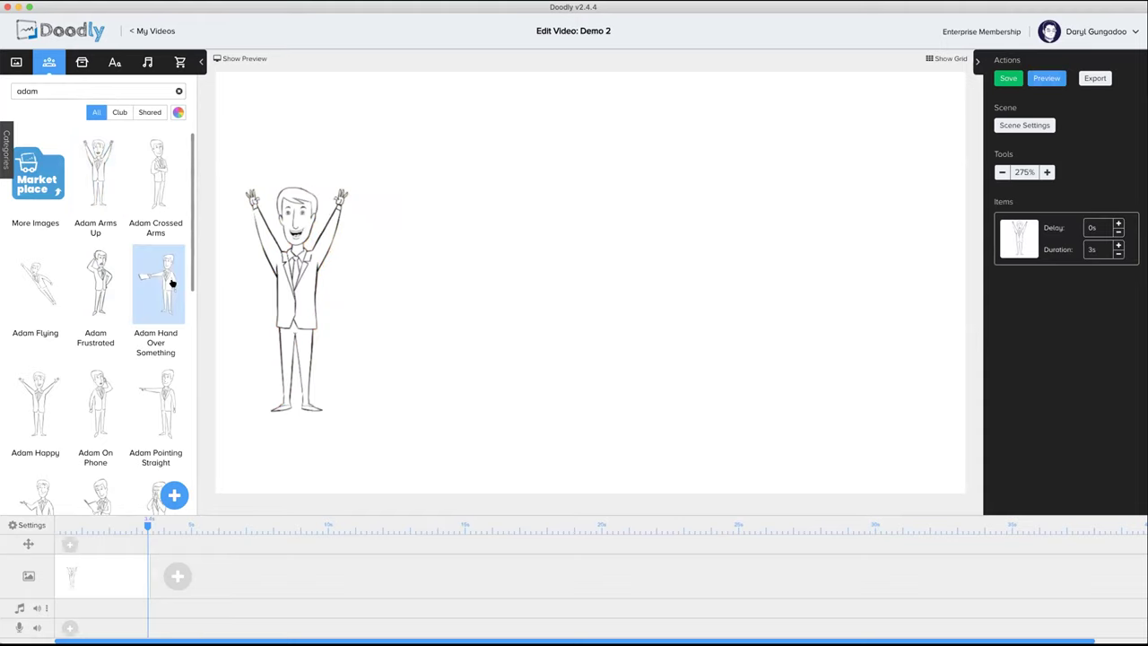
Step: Add Adam Hand Over Something, Adam Frustrated, Adam Scared and Adam Sprinting in a row to the right of the first figure
left_click_drag(460, 291, 457, 288)
left_click(400, 292)
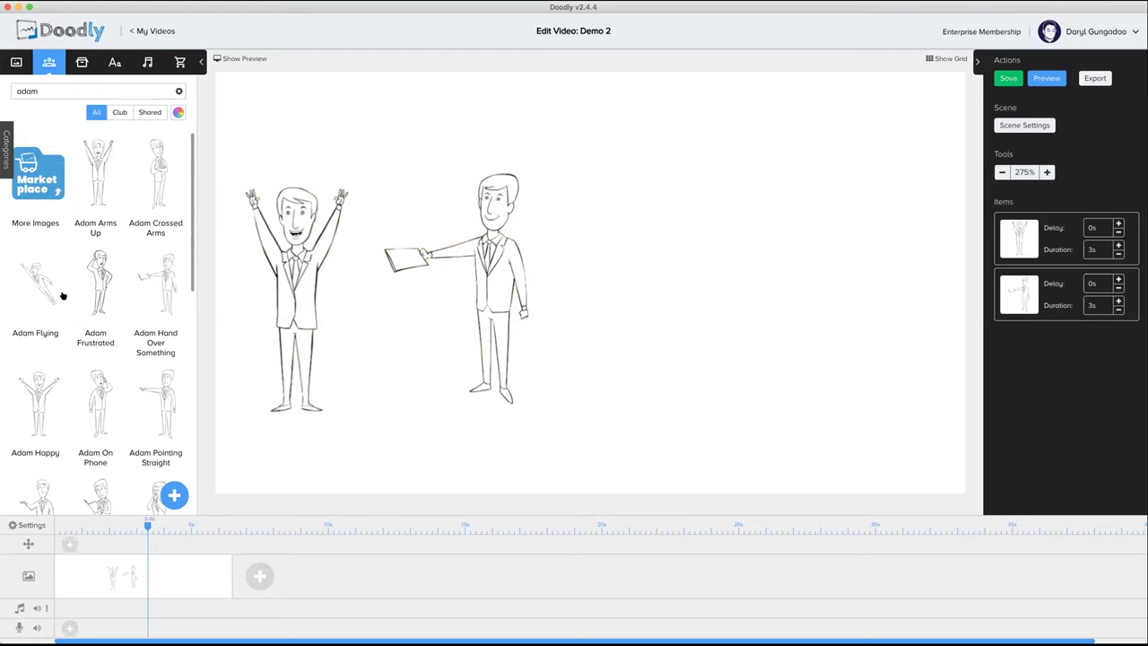
left_click_drag(617, 316, 615, 307)
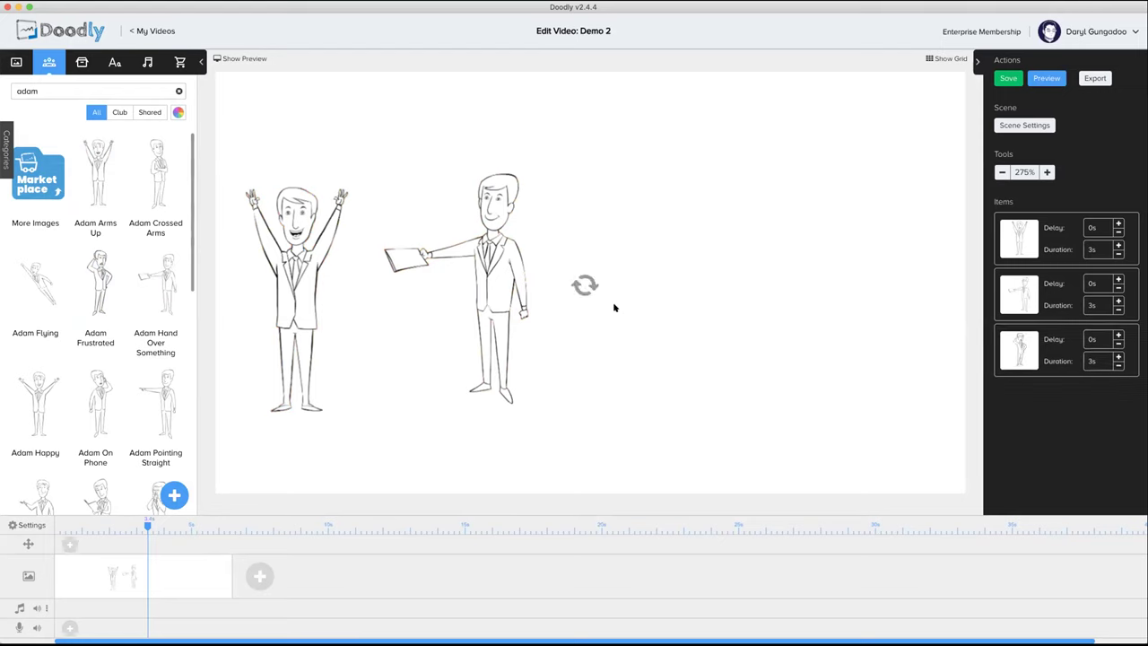
scroll(134, 421, "down", 5)
scroll(141, 358, "up", 3)
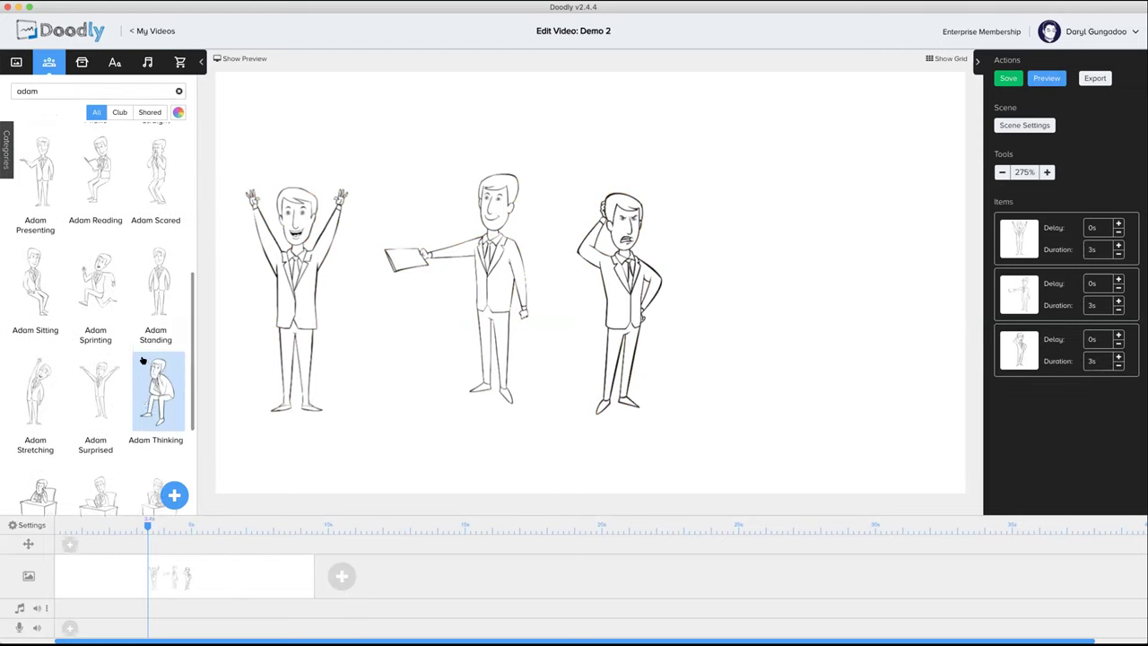
left_click_drag(164, 208, 758, 297)
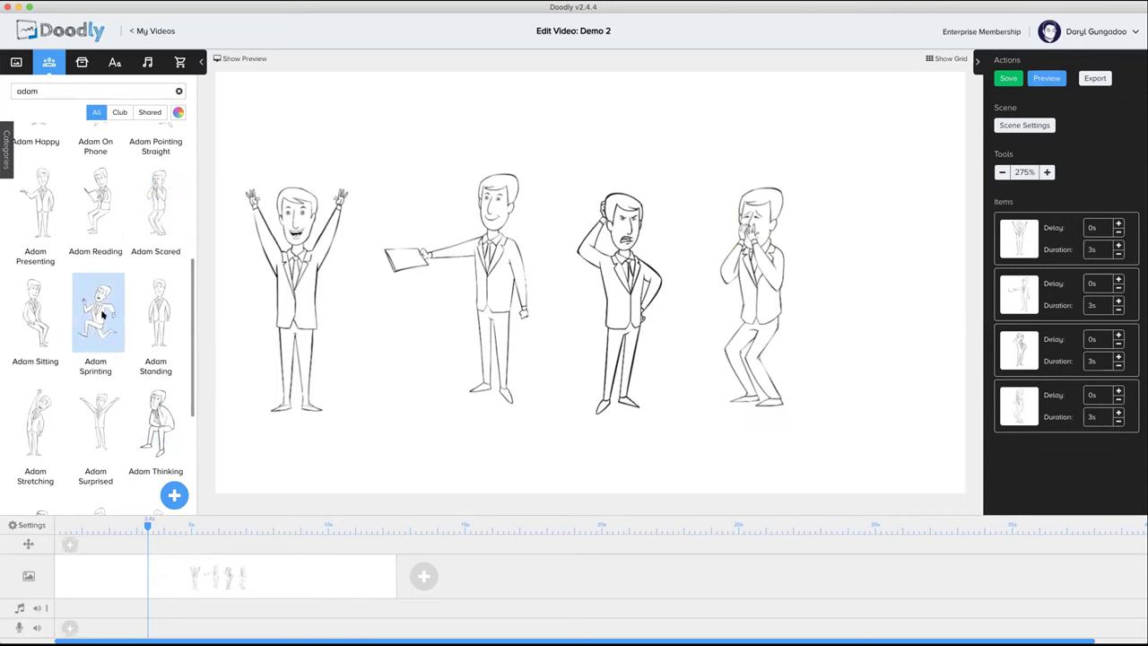
left_click_drag(861, 319, 879, 324)
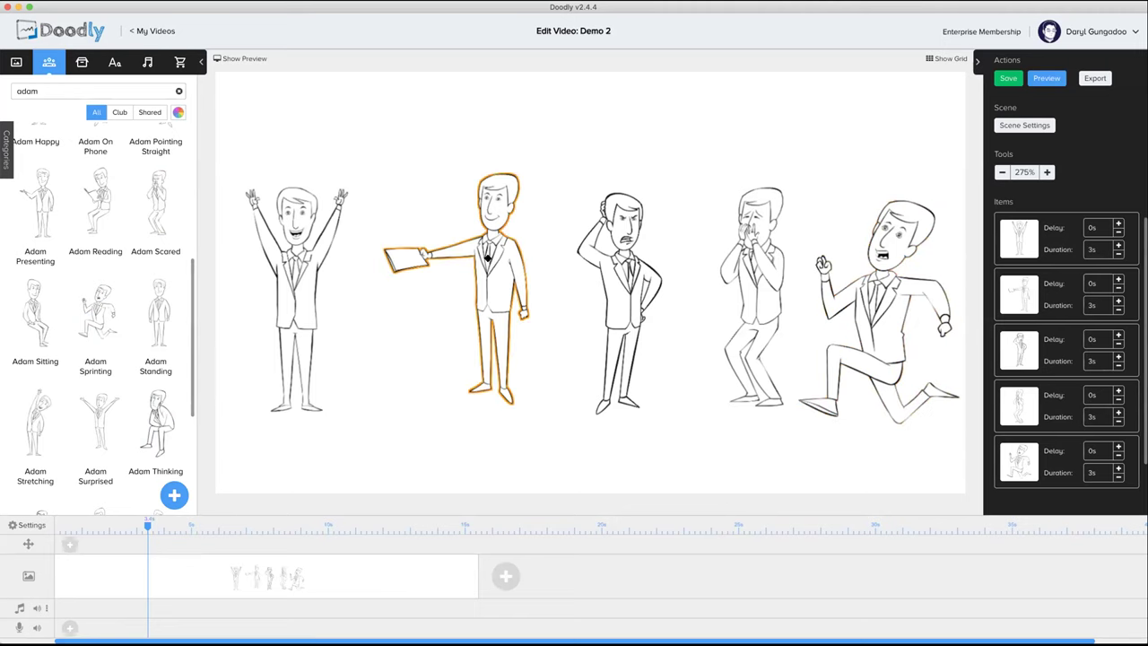
Step: Mirror Adam Hand Over Something horizontally and shrink Adam Frustrated to about 60% of its size
left_click(493, 287)
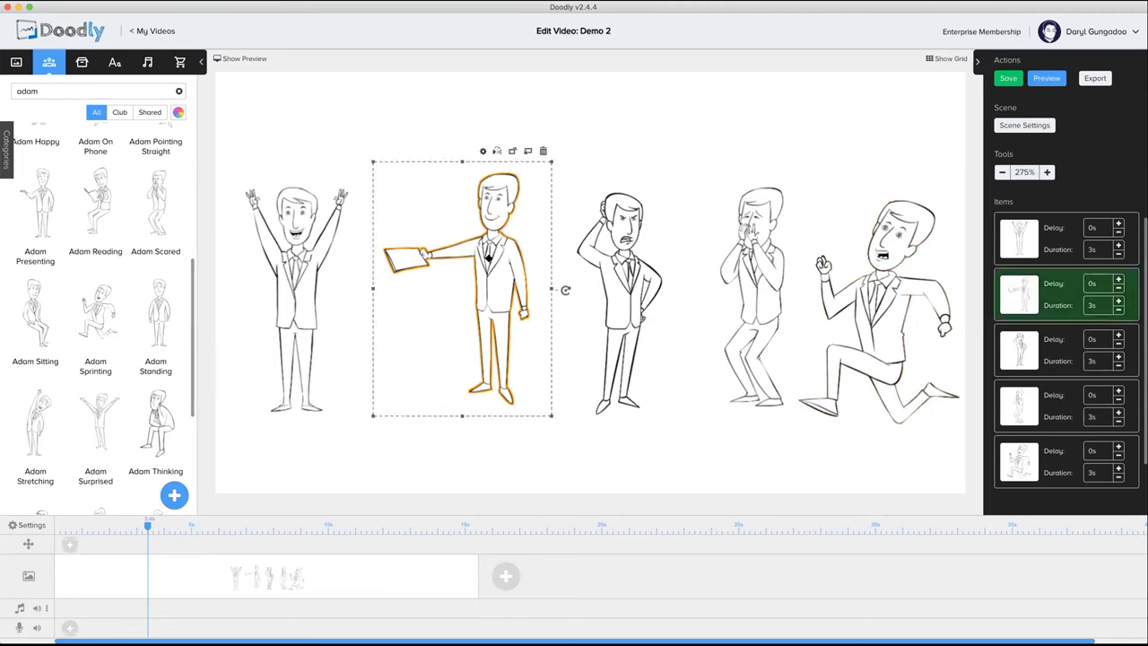
left_click(497, 151)
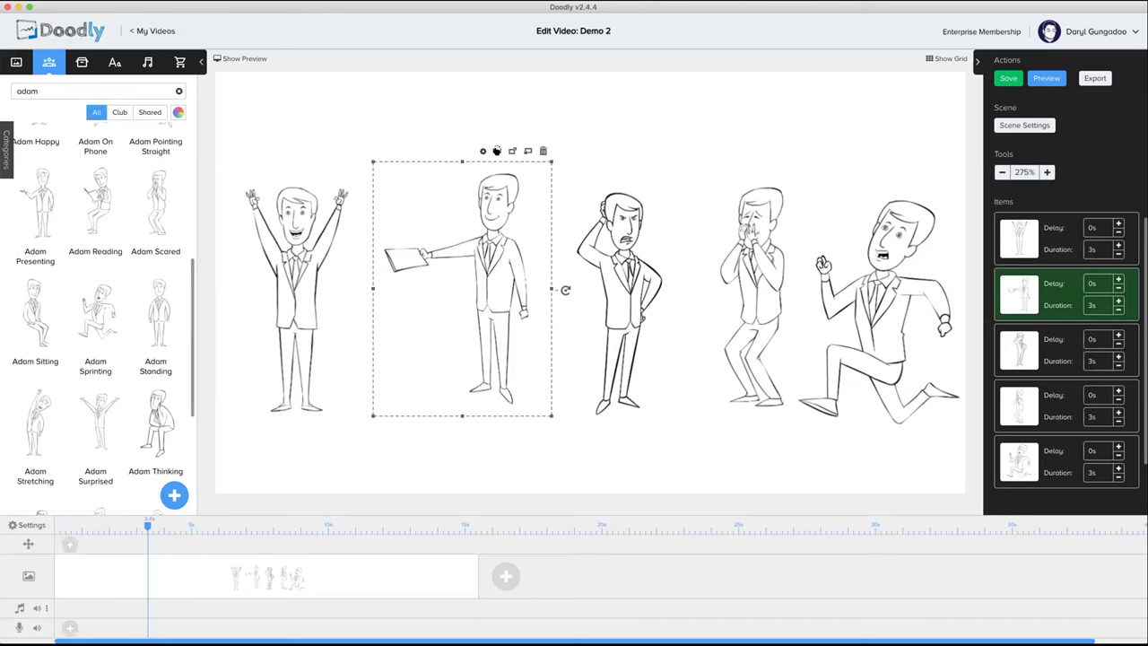
left_click(614, 269)
left_click_drag(676, 435, 632, 338)
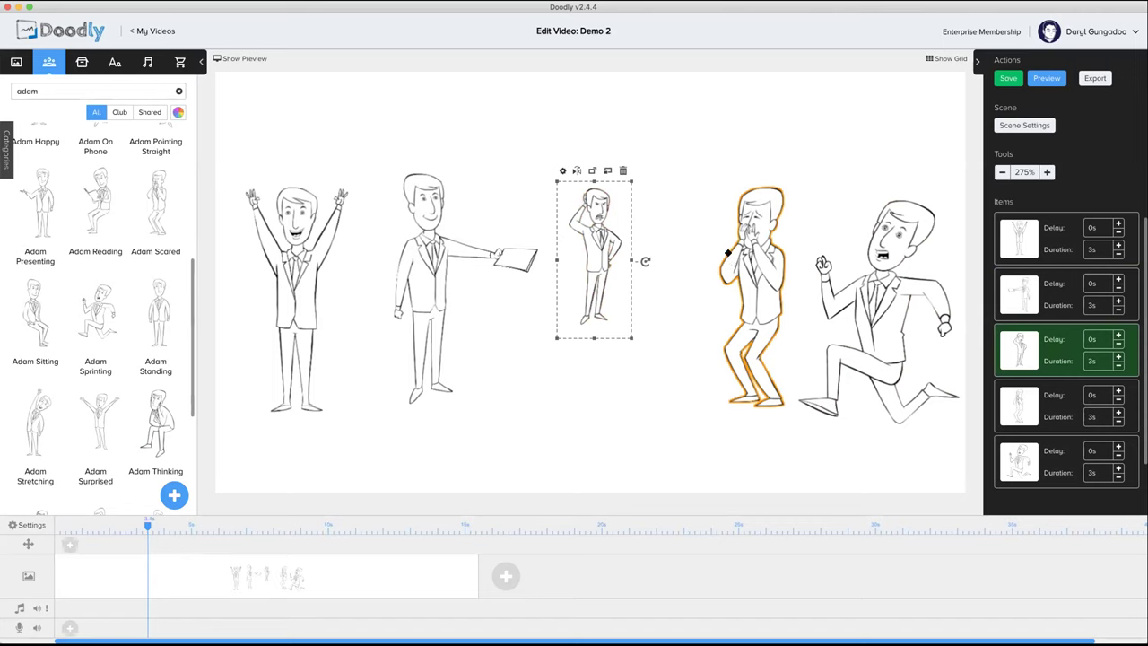
Step: Move Adam Scared and Adam Sprinting left toward the small figure, and mirror Adam Sprinting horizontally
left_click_drag(728, 258, 646, 251)
left_click_drag(870, 269, 808, 251)
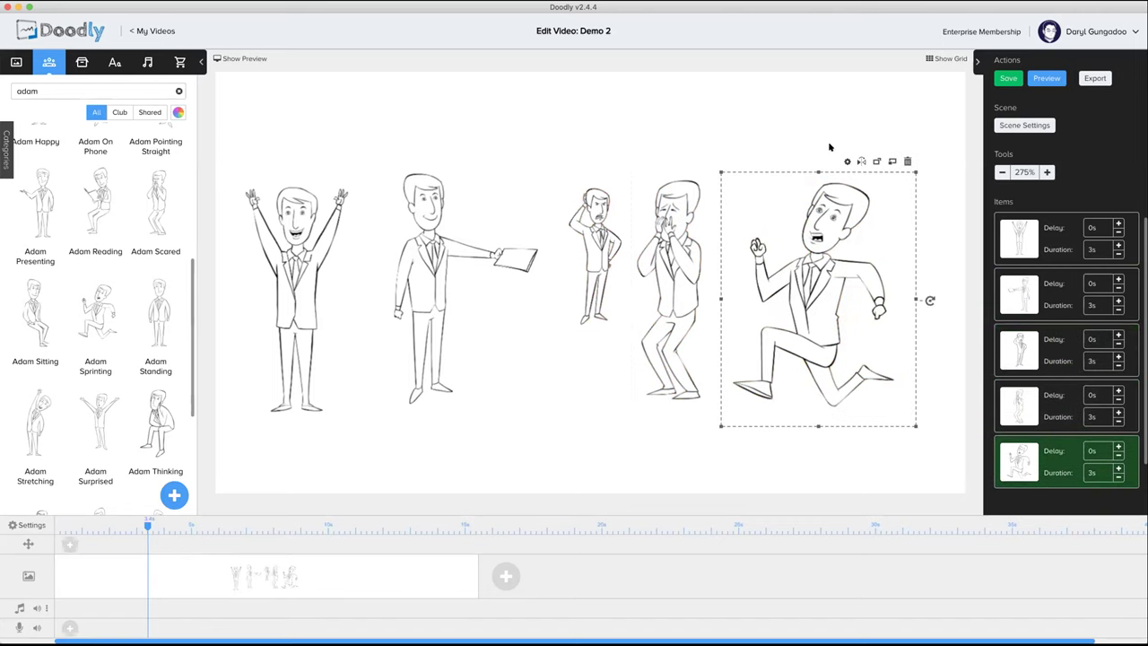
left_click(862, 161)
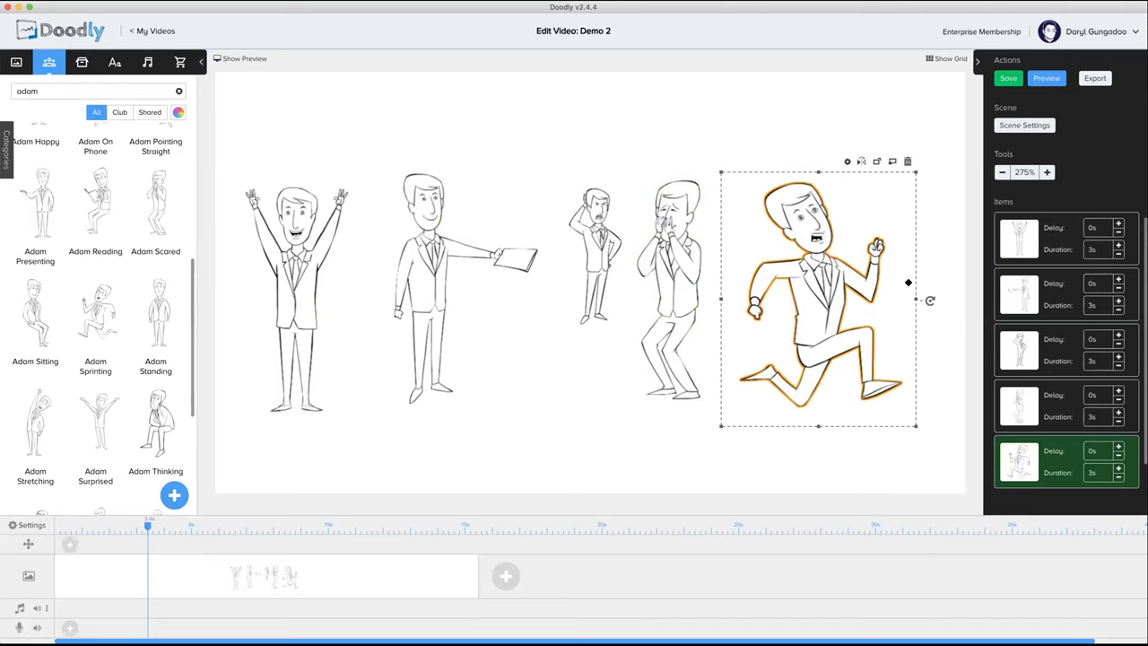
Step: Deselect the sprinting figure and preview the drawing animation of the five-character scene
left_click(792, 134)
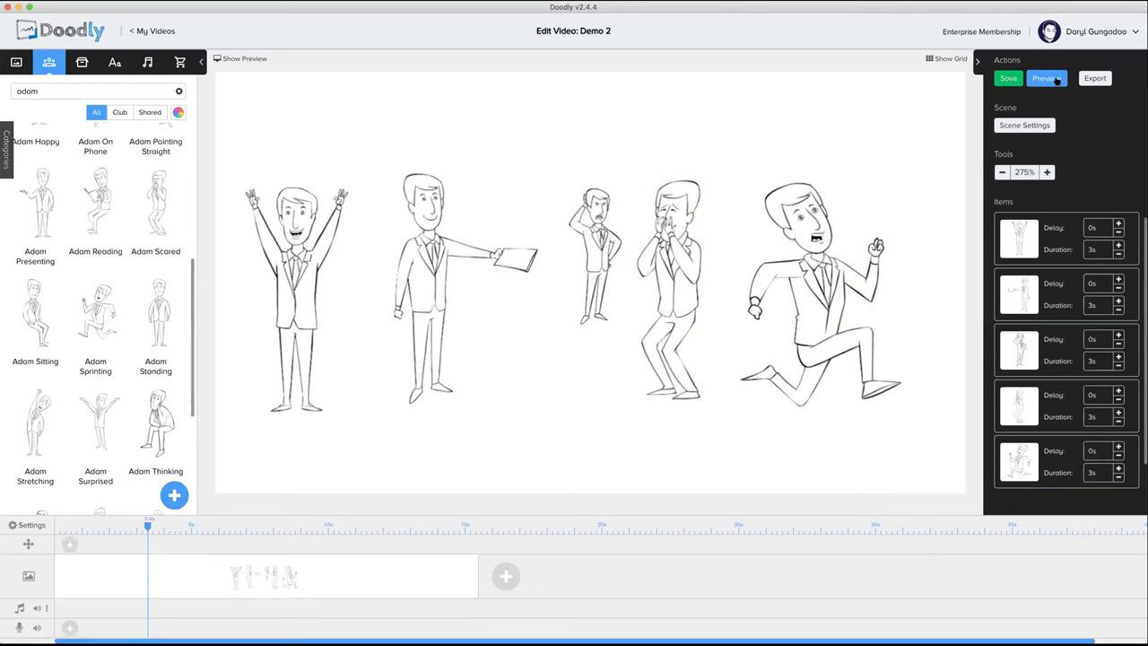
left_click(1045, 79)
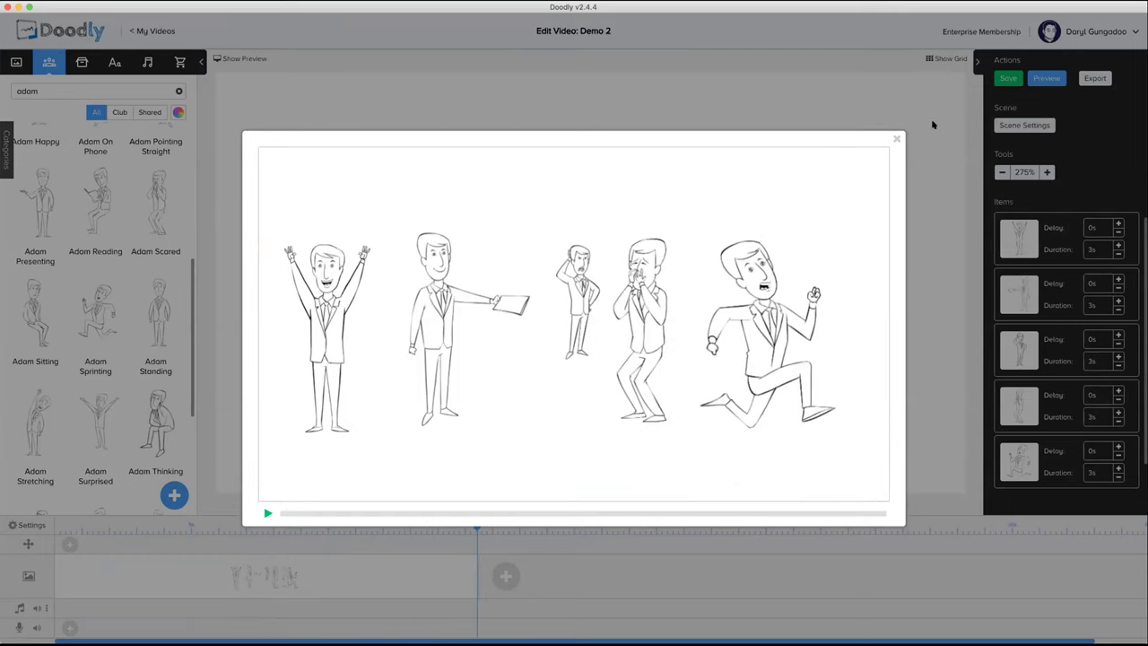
Step: Close the preview and set the drawing duration of Adam Hand Over Something to 1s
left_click(894, 140)
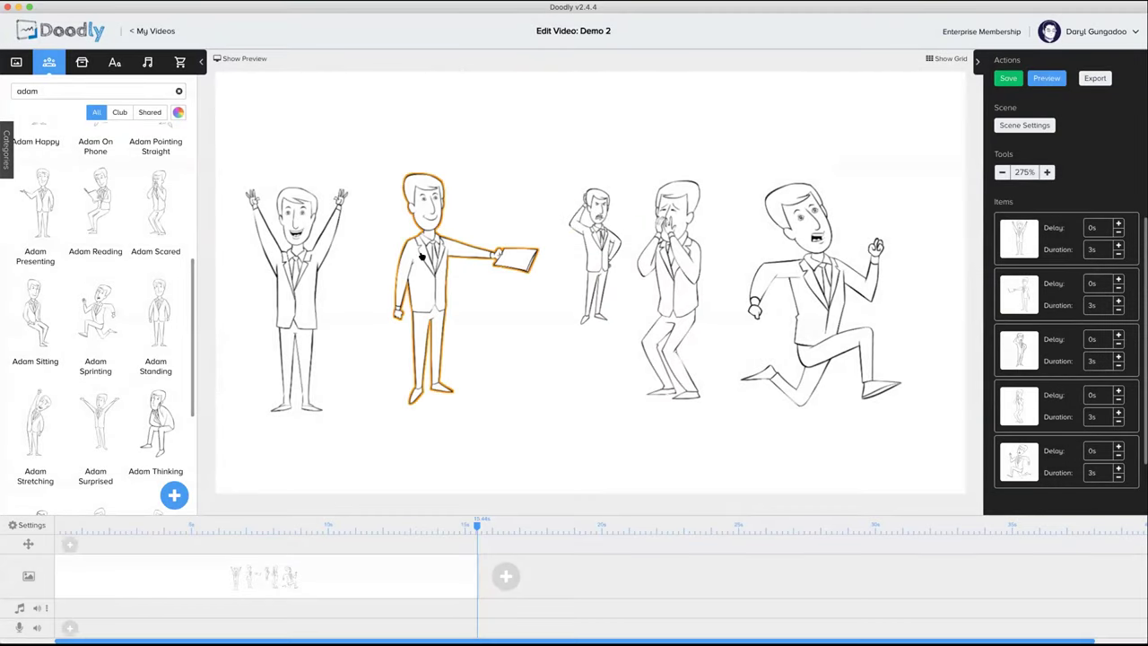
left_click(422, 256)
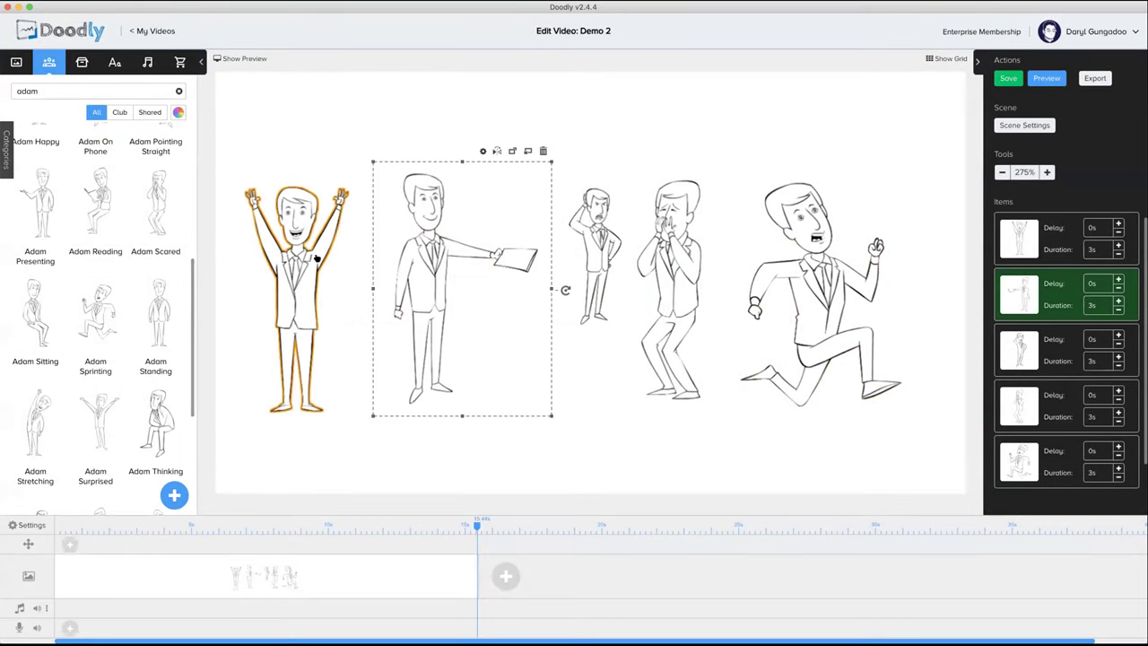
left_click(305, 257)
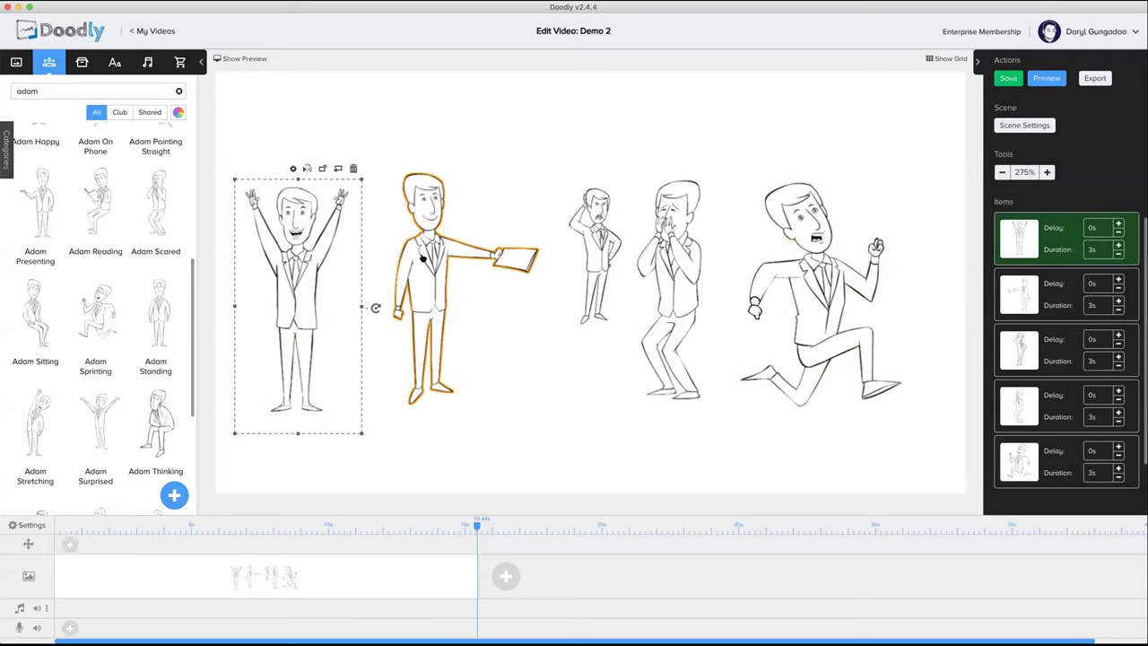
left_click(421, 257)
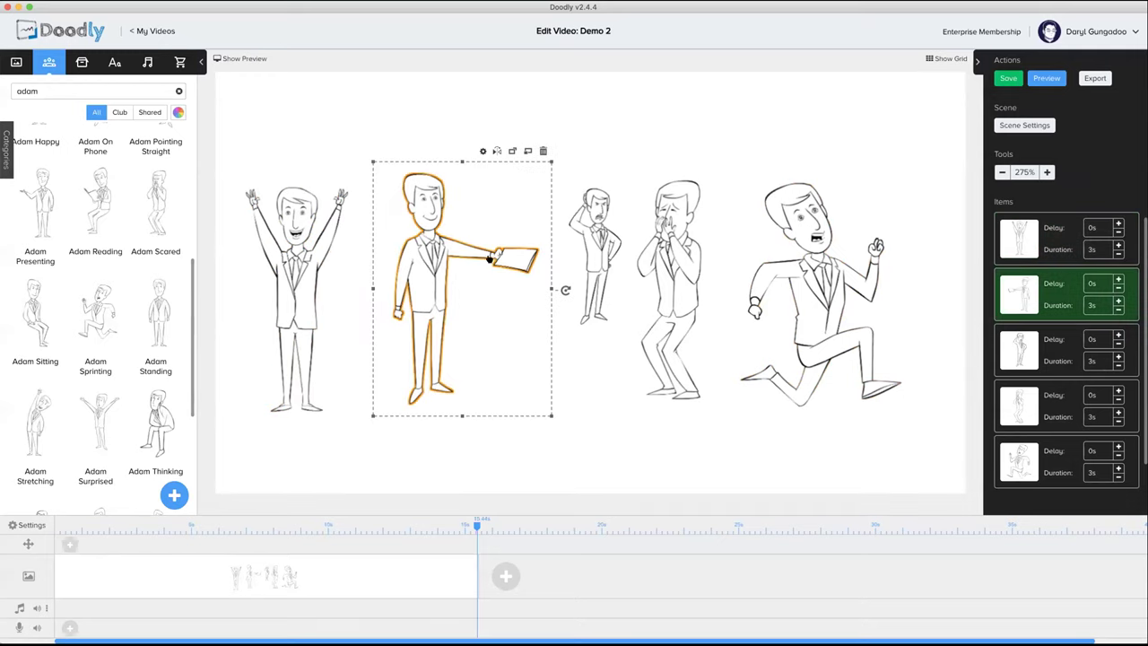
left_click(1118, 310)
left_click(1118, 309)
left_click(1118, 310)
left_click(1118, 309)
left_click(1118, 309)
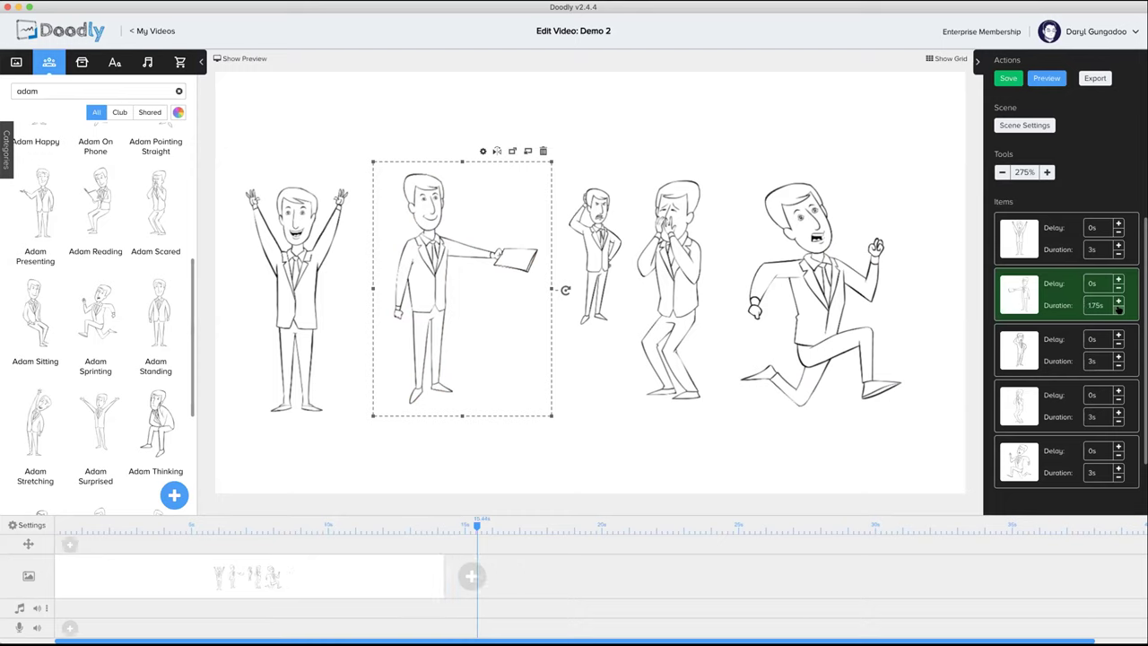
left_click(1118, 309)
left_click(1118, 309)
left_click(1118, 309)
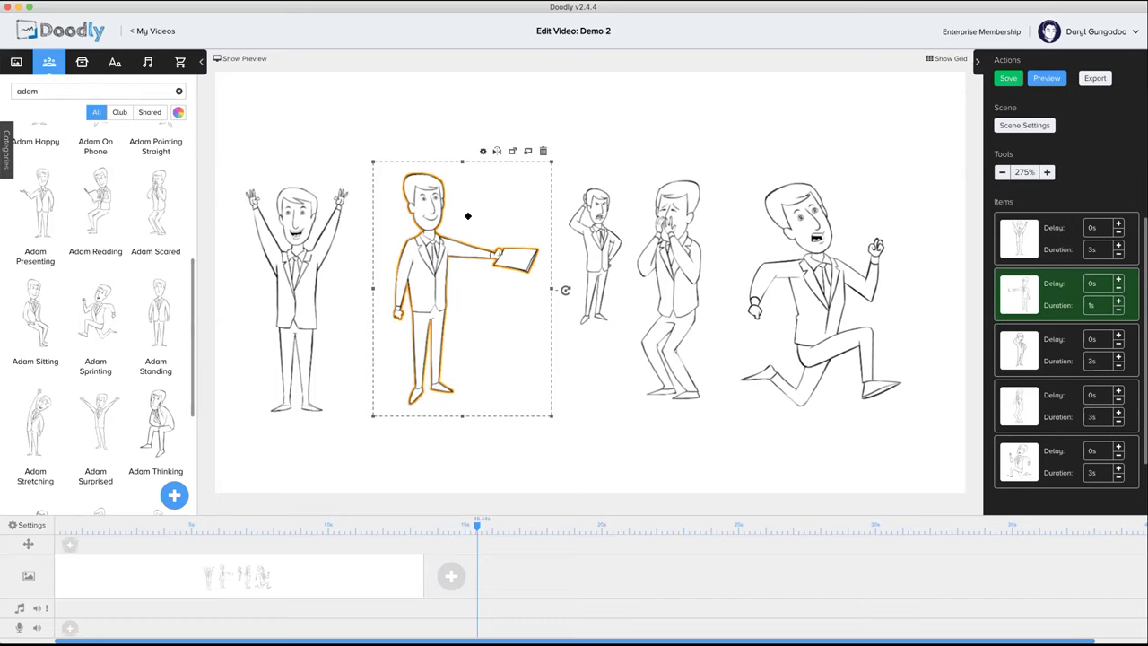
Step: Delete the sprinting, scared and small frustrated figures from the scene
left_click(844, 270)
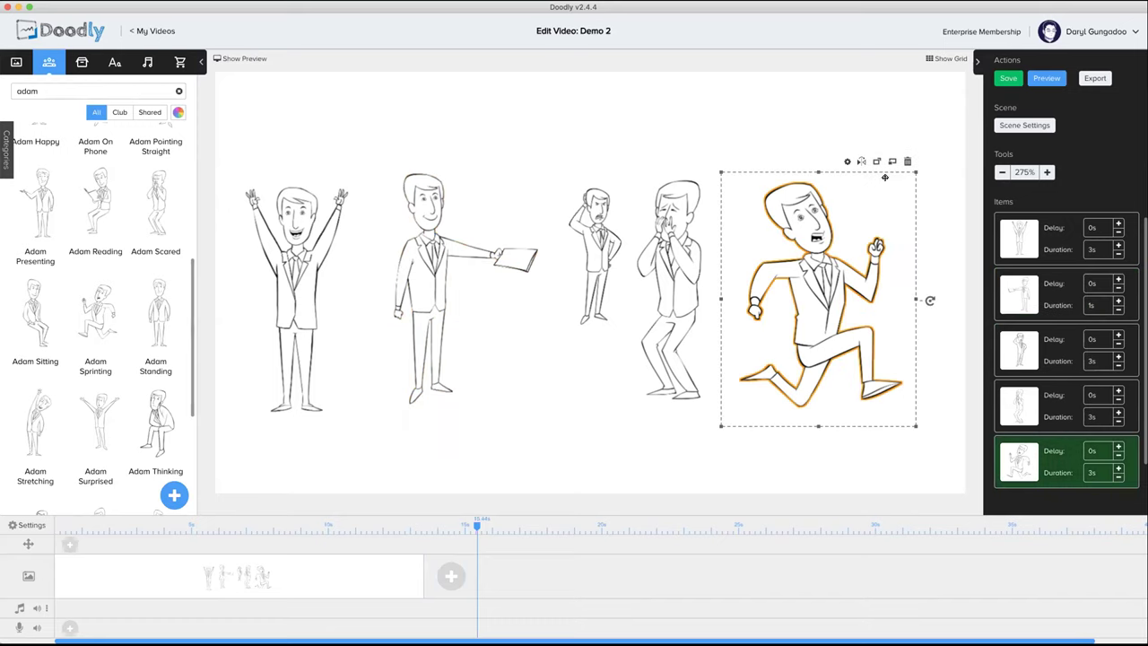
left_click(906, 161)
left_click(605, 356)
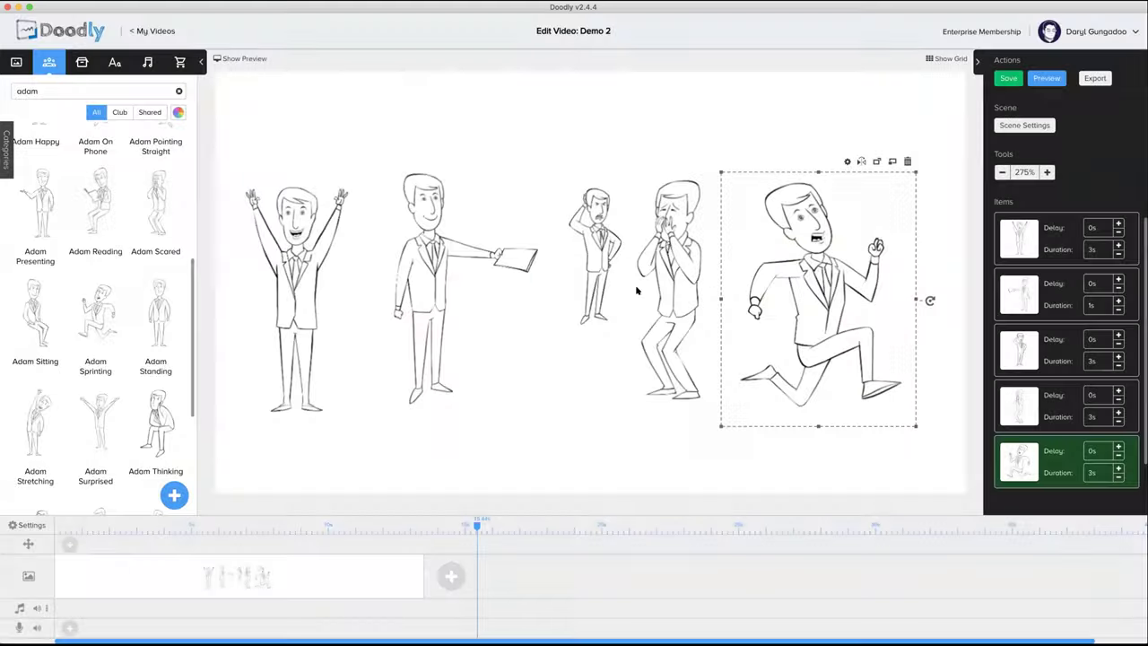
left_click(685, 204)
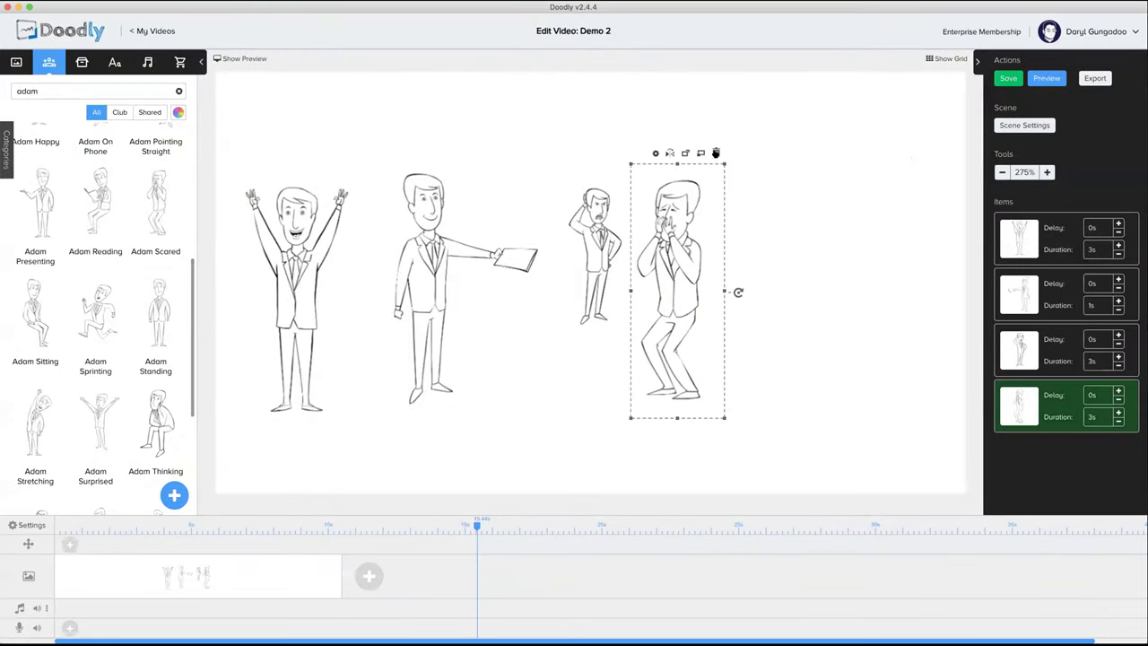
left_click(716, 154)
left_click(599, 356)
left_click(597, 202)
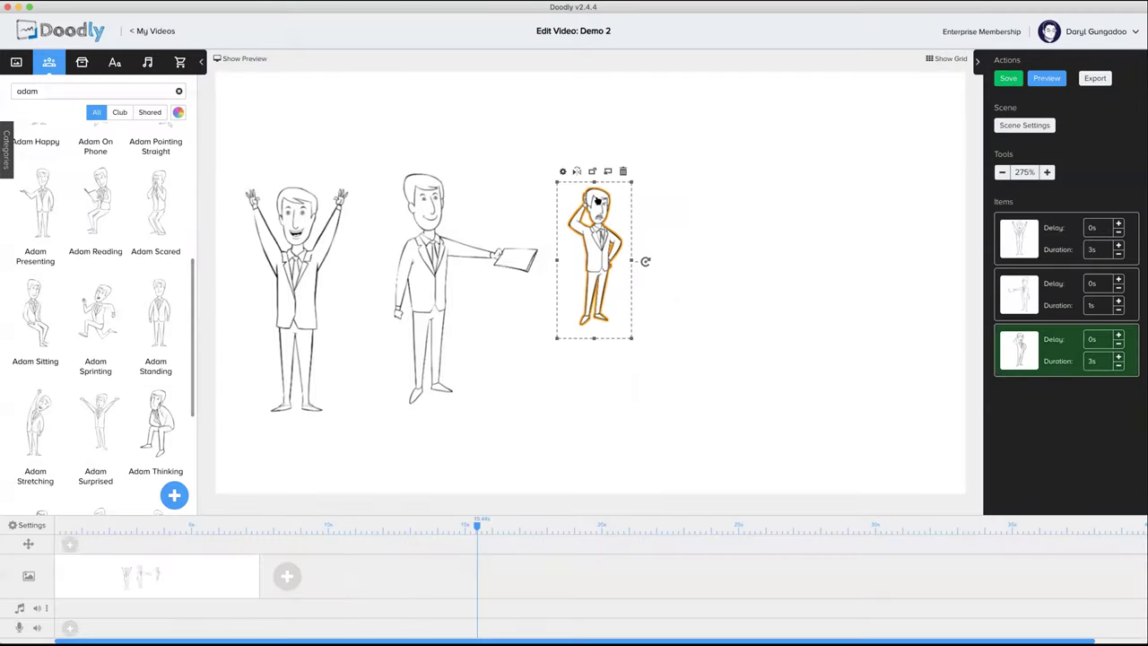
left_click(622, 171)
left_click(601, 357)
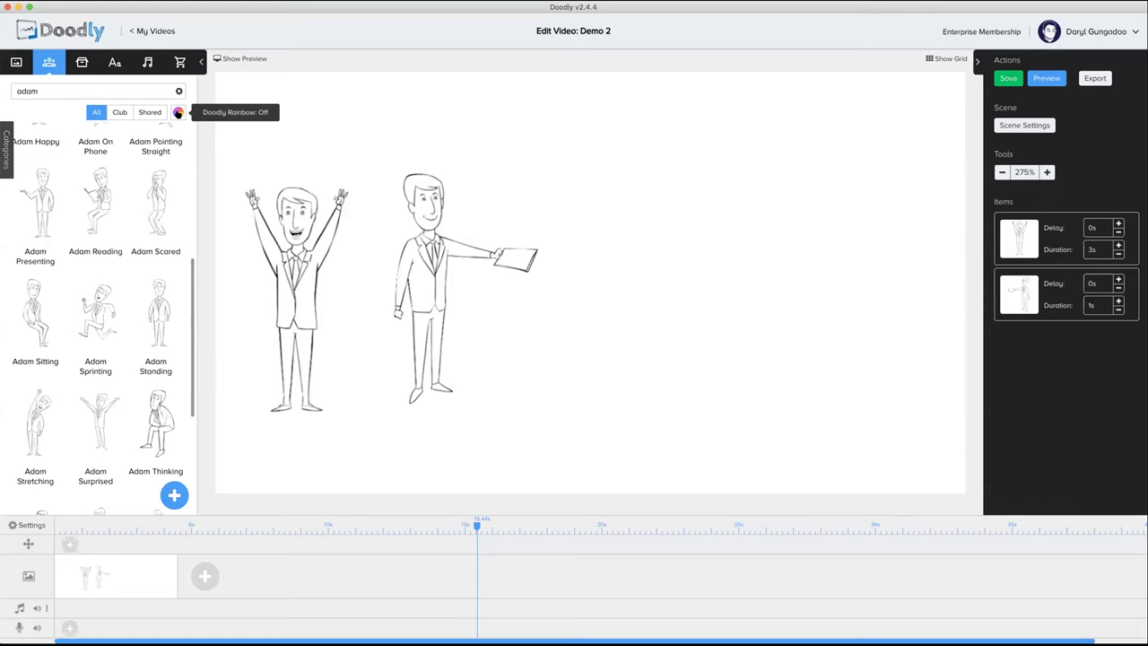
Step: With Doodly Rainbow on, add Adam Sprinting beside the figure holding the paper, mirrored horizontally, and preview the drawing animation
left_click(178, 113)
left_click_drag(95, 310, 622, 287)
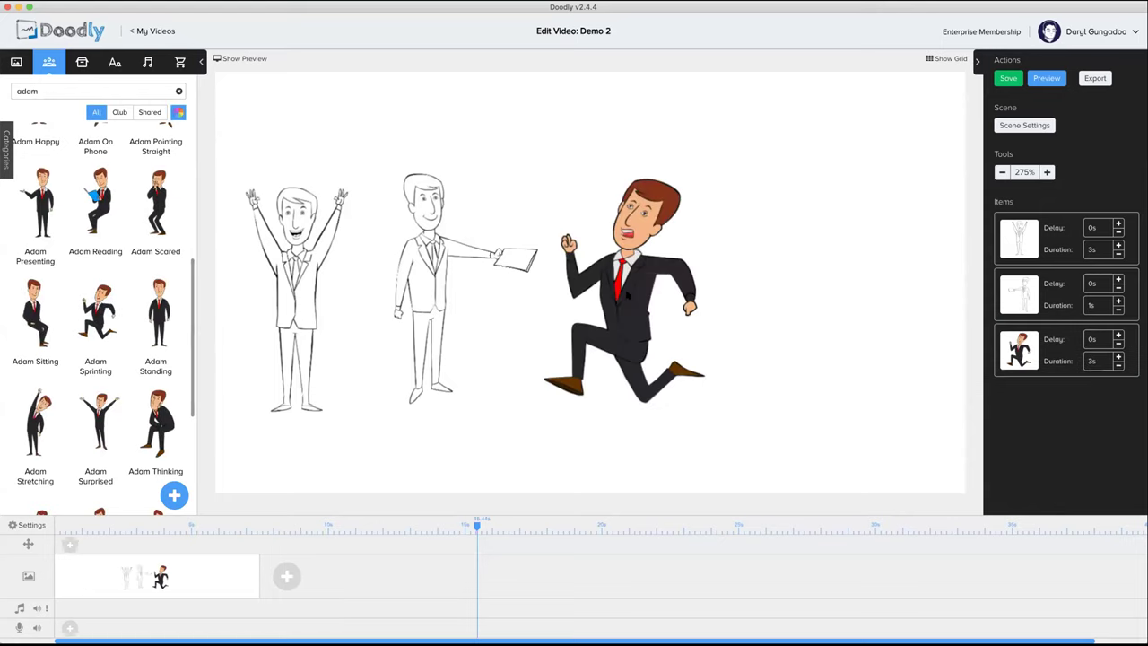
left_click(641, 242)
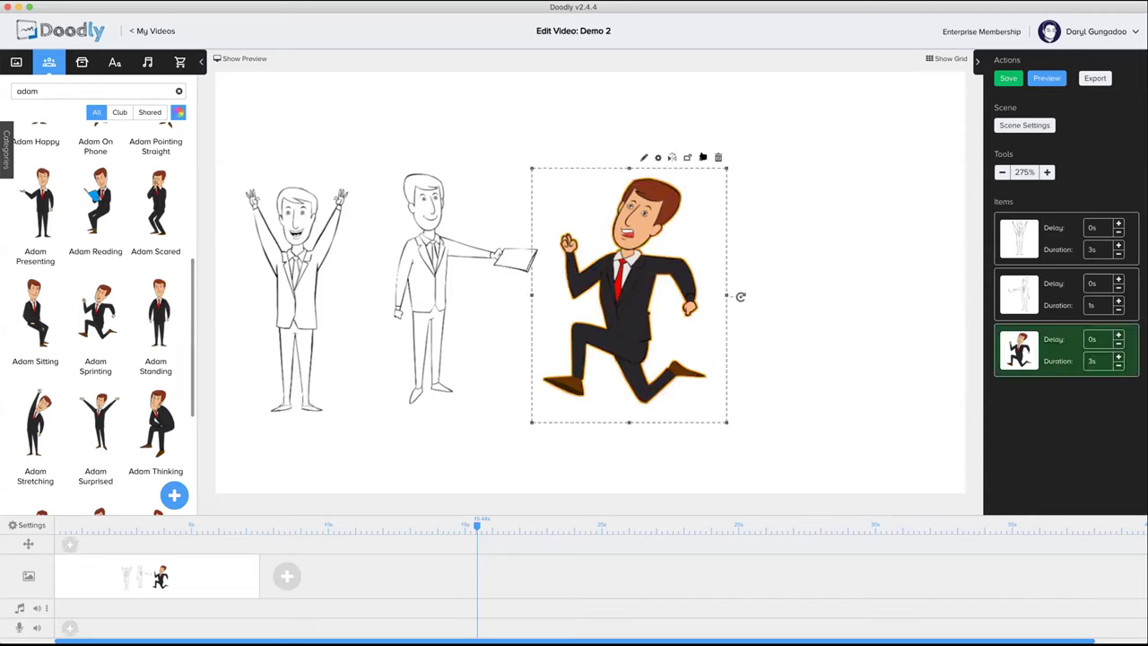
left_click(673, 158)
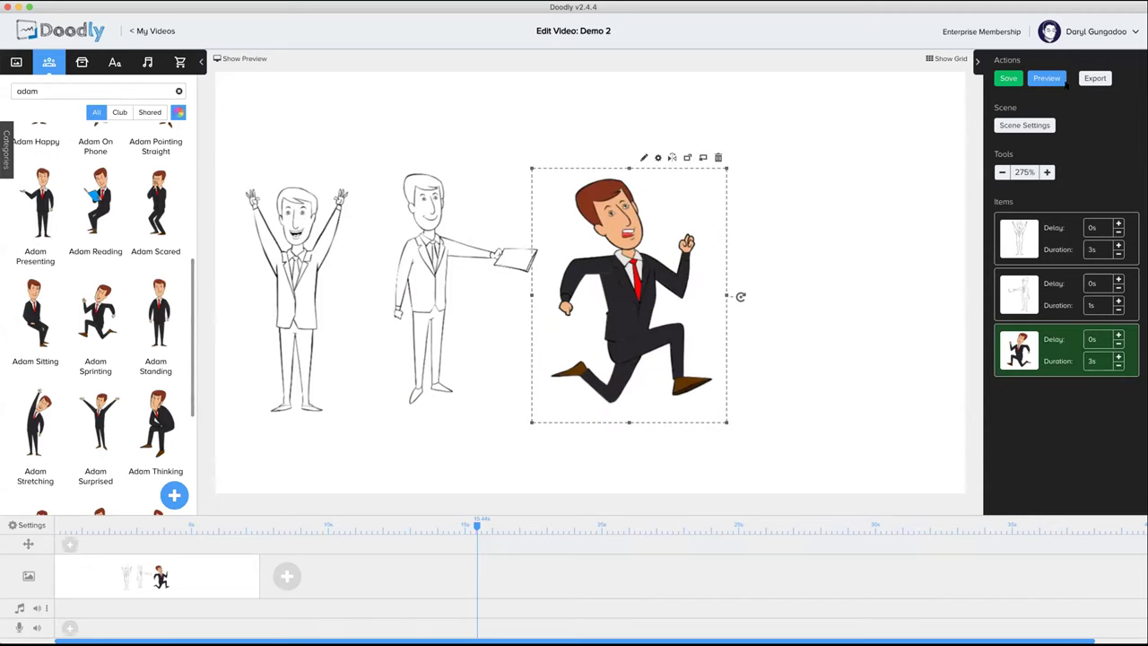
left_click(1046, 79)
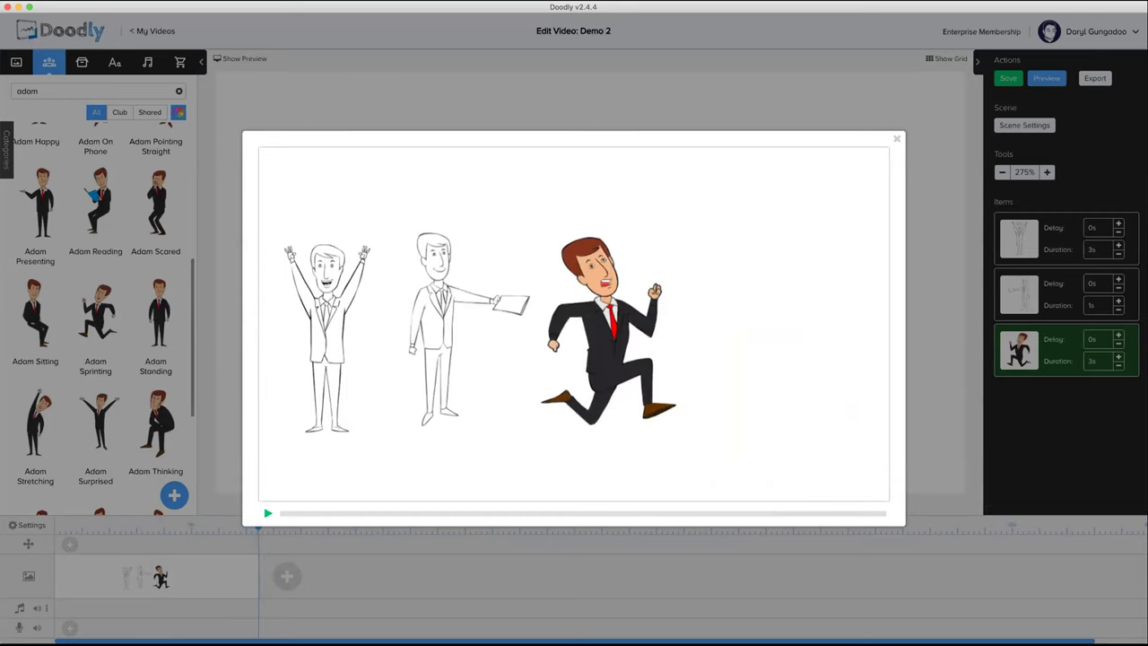
left_click(895, 138)
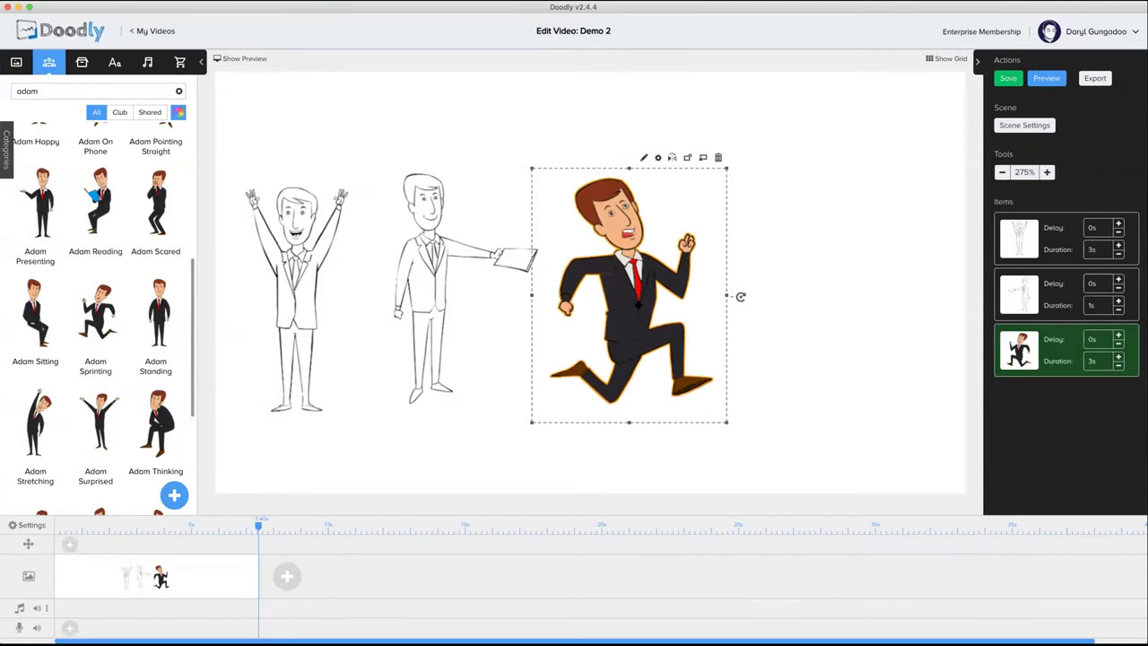
Step: Enlarge the coloured sprinting figure to about 150% and position it partly over the figure holding the paper
mouse_move(628, 295)
left_mouse_down()
mouse_move(505, 287)
mouse_move(509, 267)
left_mouse_up()
left_click_drag(606, 393, 723, 430)
left_click_drag(556, 359, 529, 317)
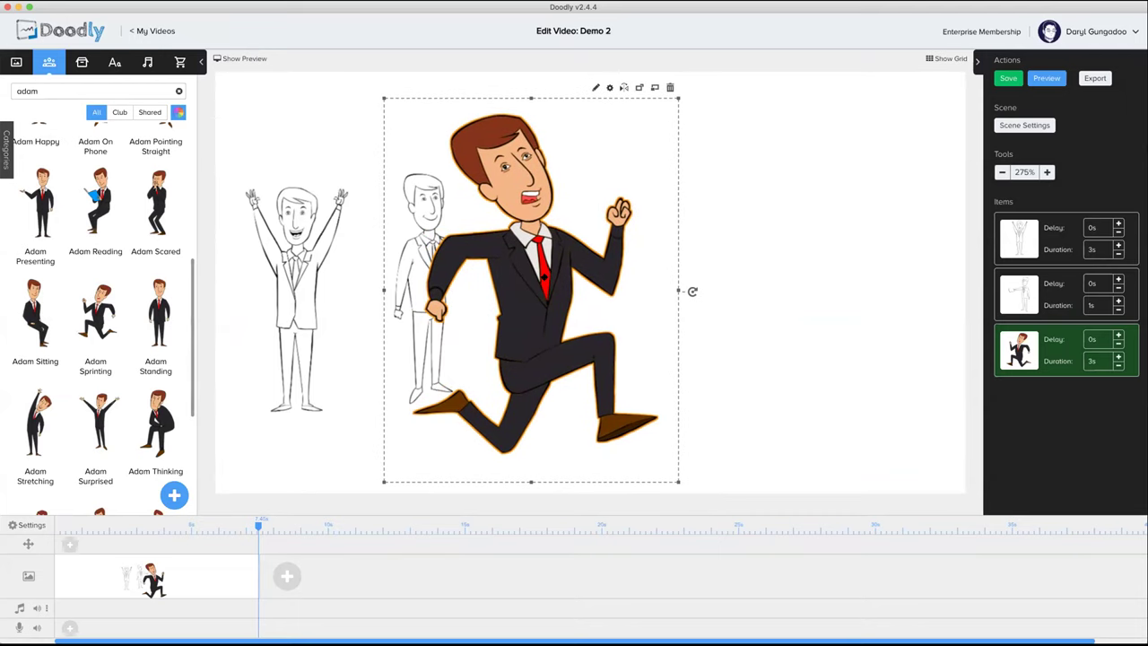
left_click(859, 195)
Step: Delete the figure with raised arms and preview the drawing animation of the remaining two characters
left_click(320, 228)
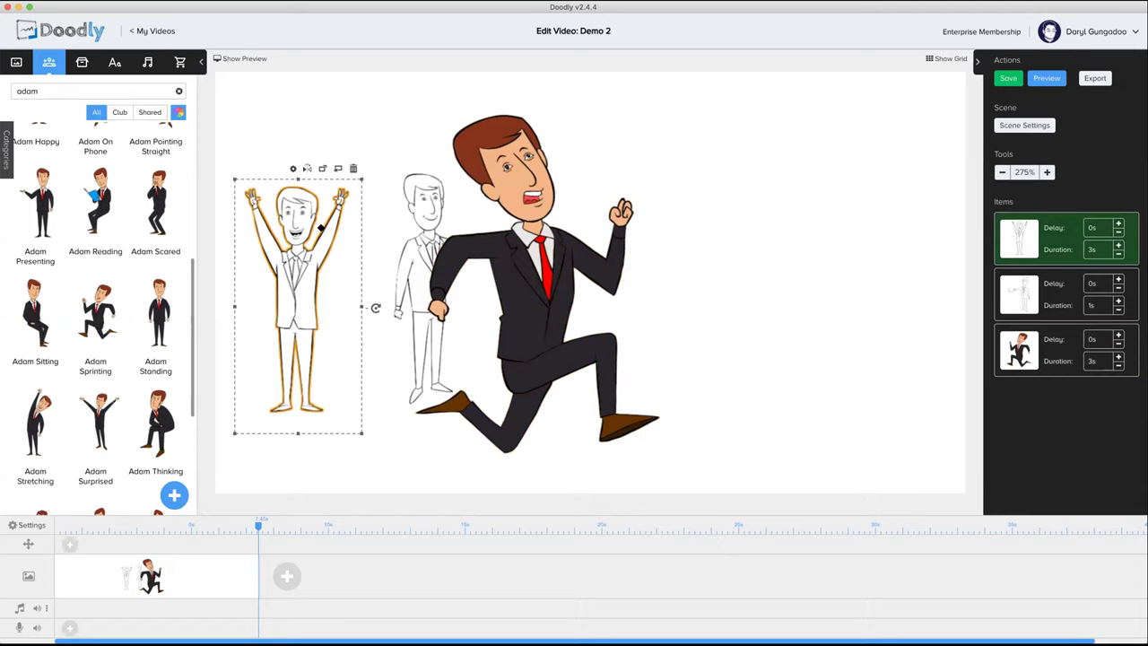
left_click(354, 168)
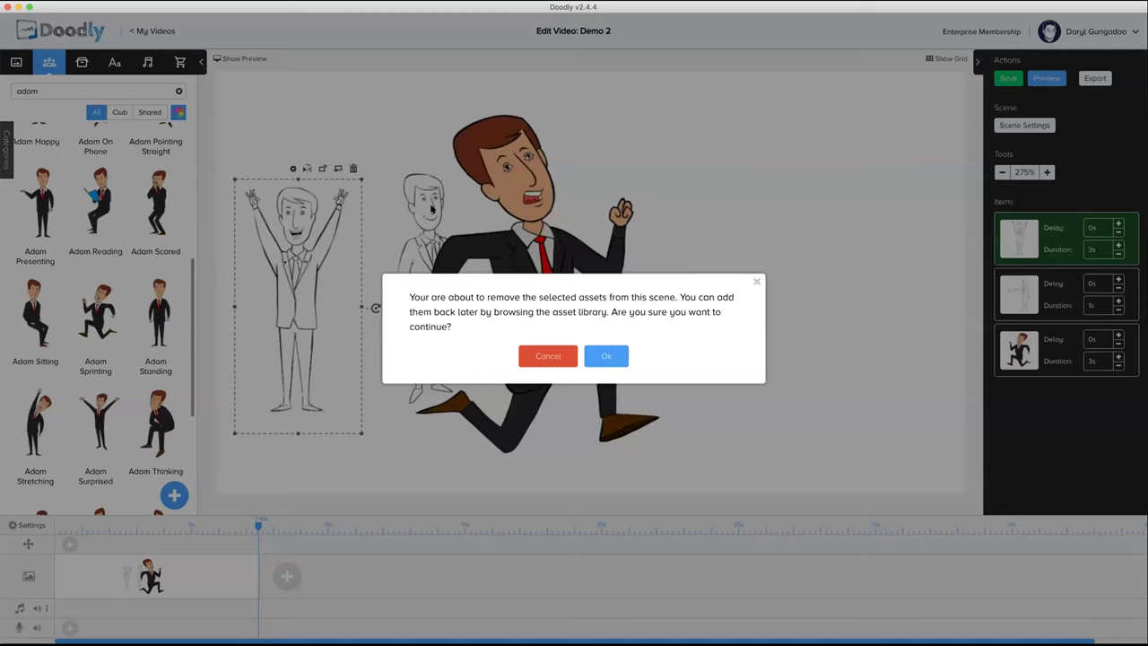
left_click(604, 355)
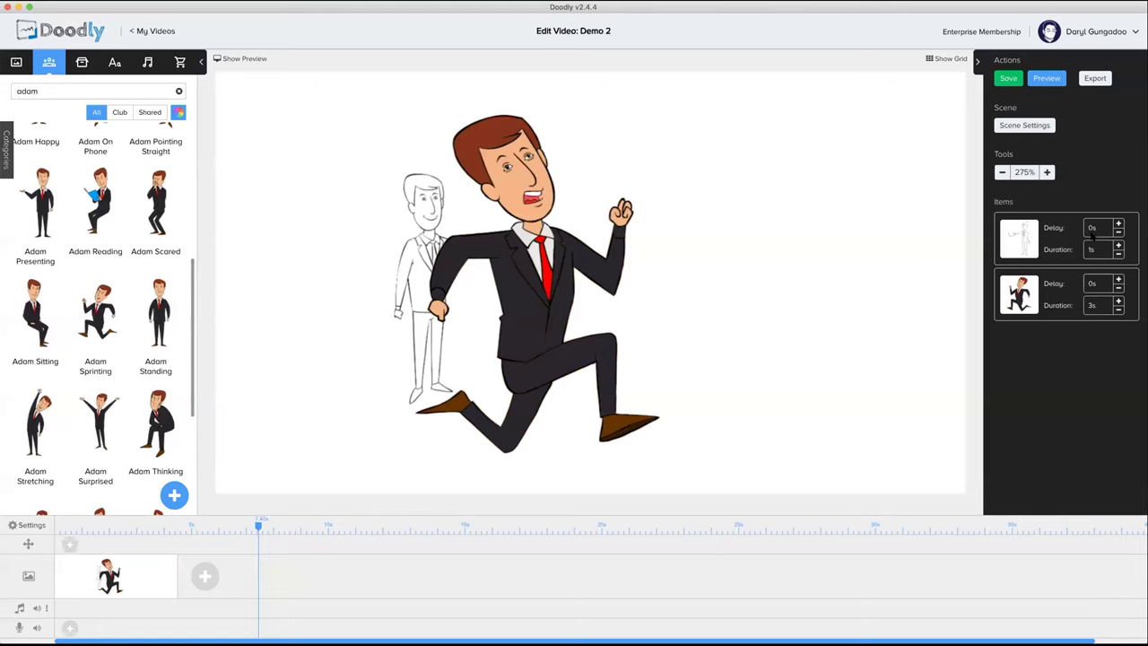
left_click(1046, 79)
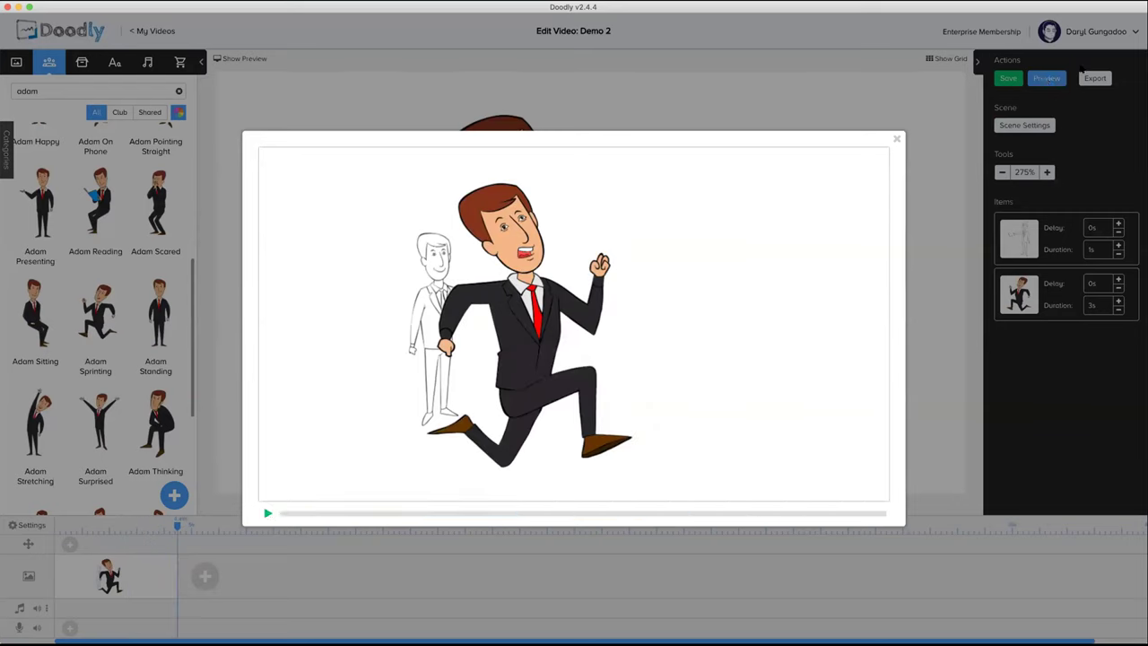
left_click(897, 139)
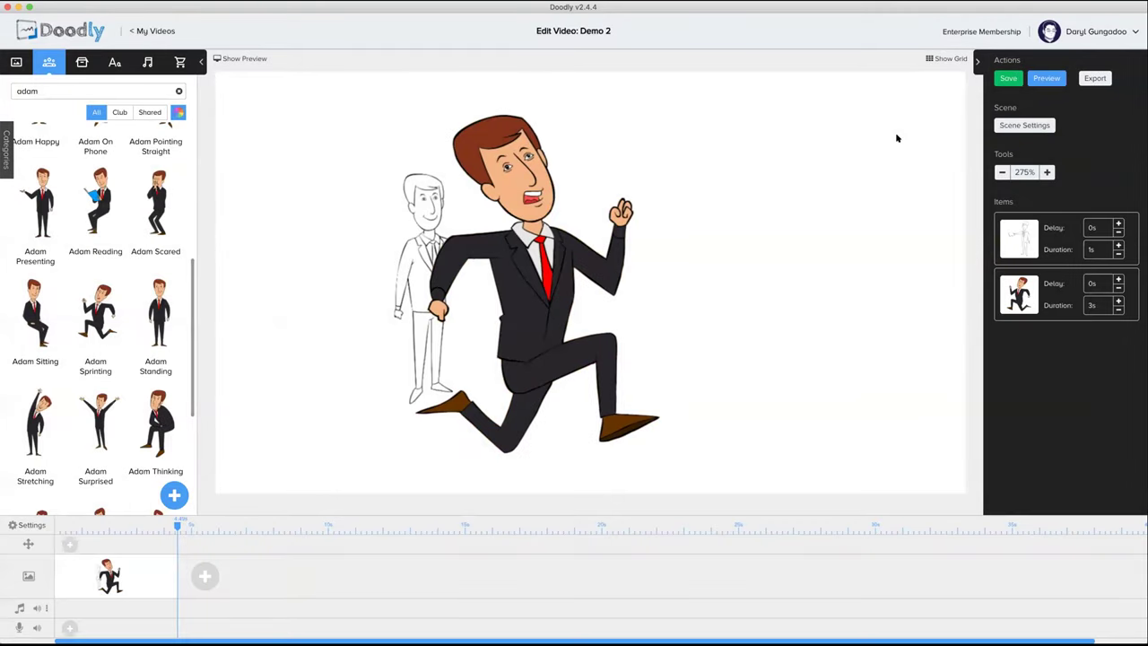
Step: Shift the coloured sprinting figure to the right so it overlaps only the outstretched hand and paper of the sketched figure
left_click(509, 239)
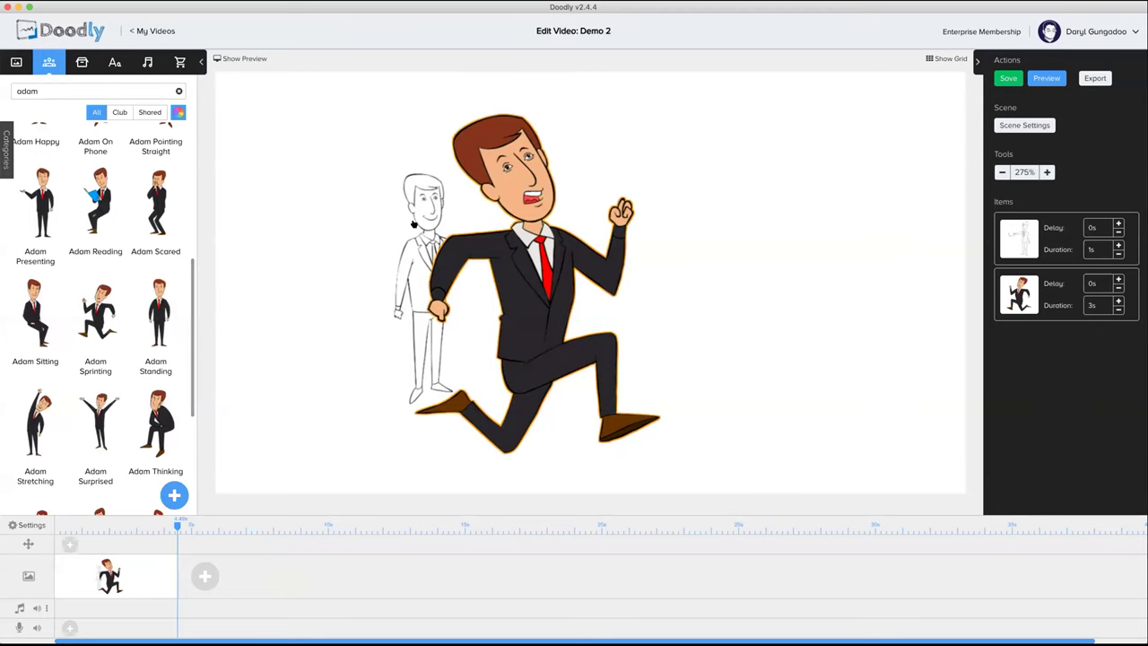
left_click(426, 209)
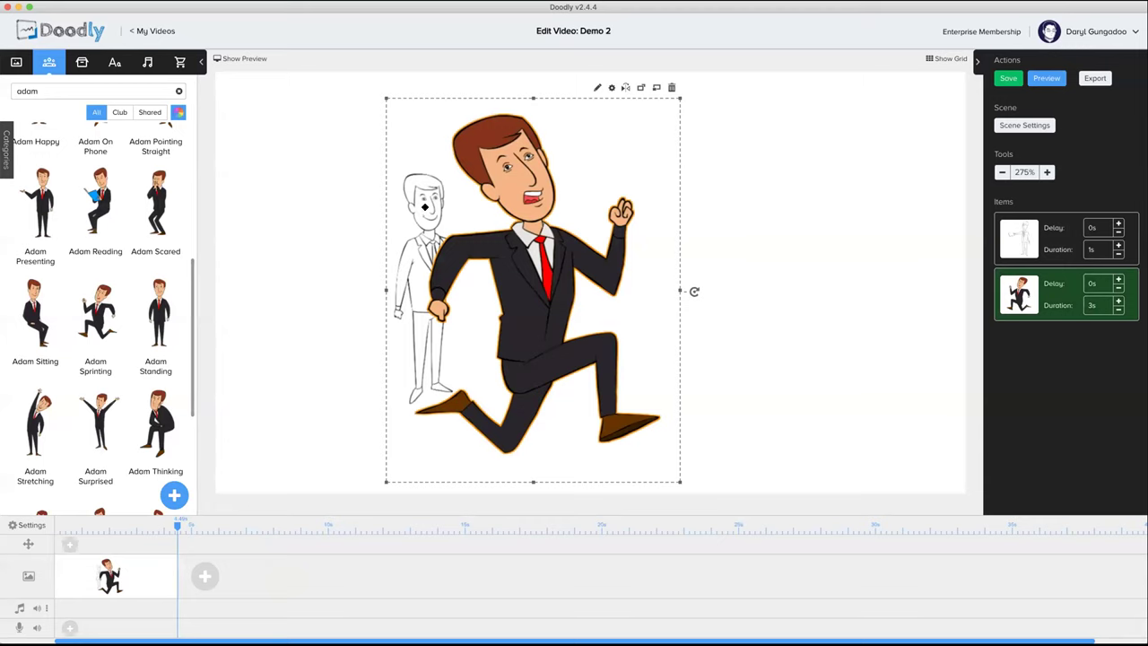
left_click_drag(426, 209, 600, 209)
left_click(426, 236)
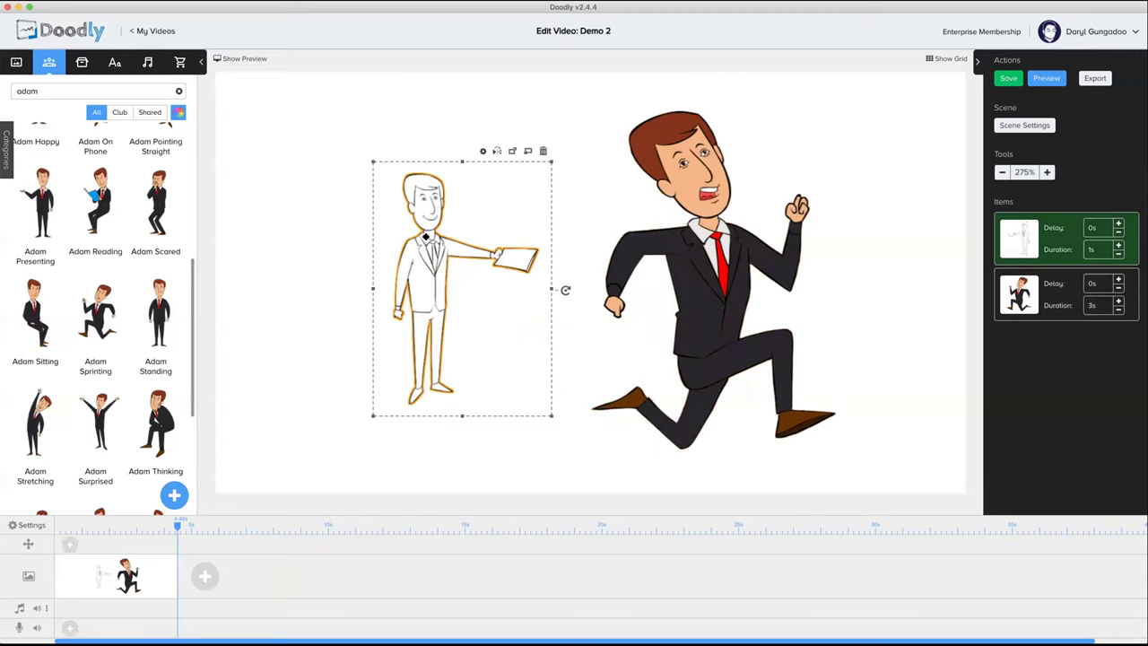
left_click(708, 281)
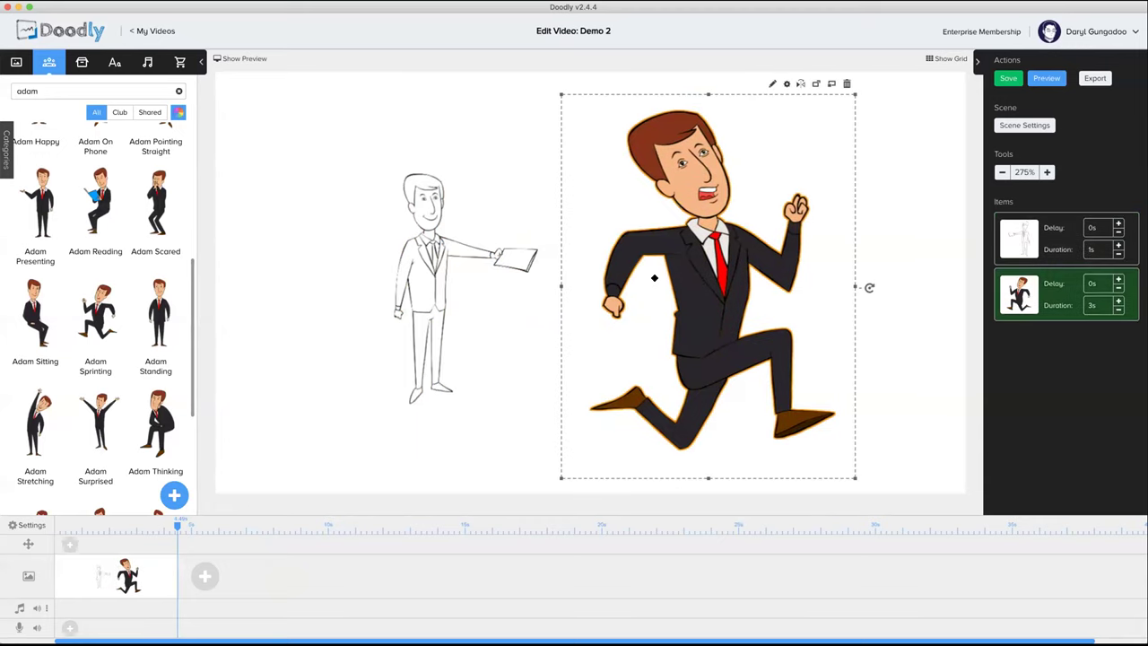
left_click_drag(709, 282, 568, 268)
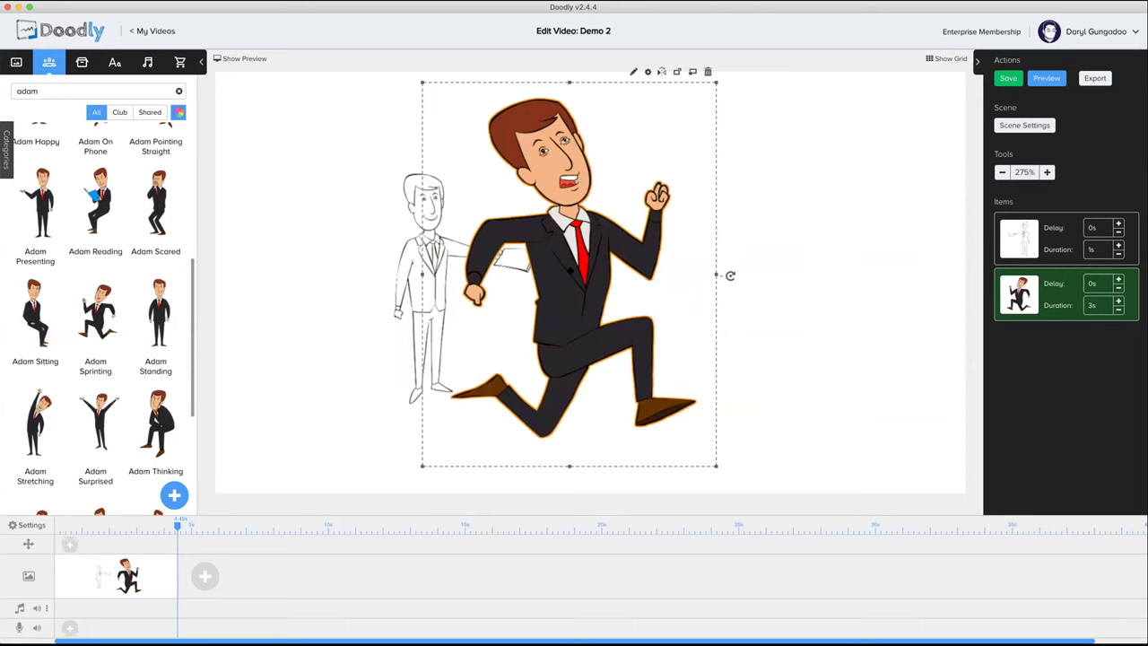
Step: Reorder the scene items so the sketched figure follows the sprinting one, and nudge the sprinting figure slightly right and down
left_click(1065, 235)
mouse_move(1067, 244)
left_mouse_down()
mouse_move(1067, 337)
mouse_move(1053, 325)
left_mouse_up()
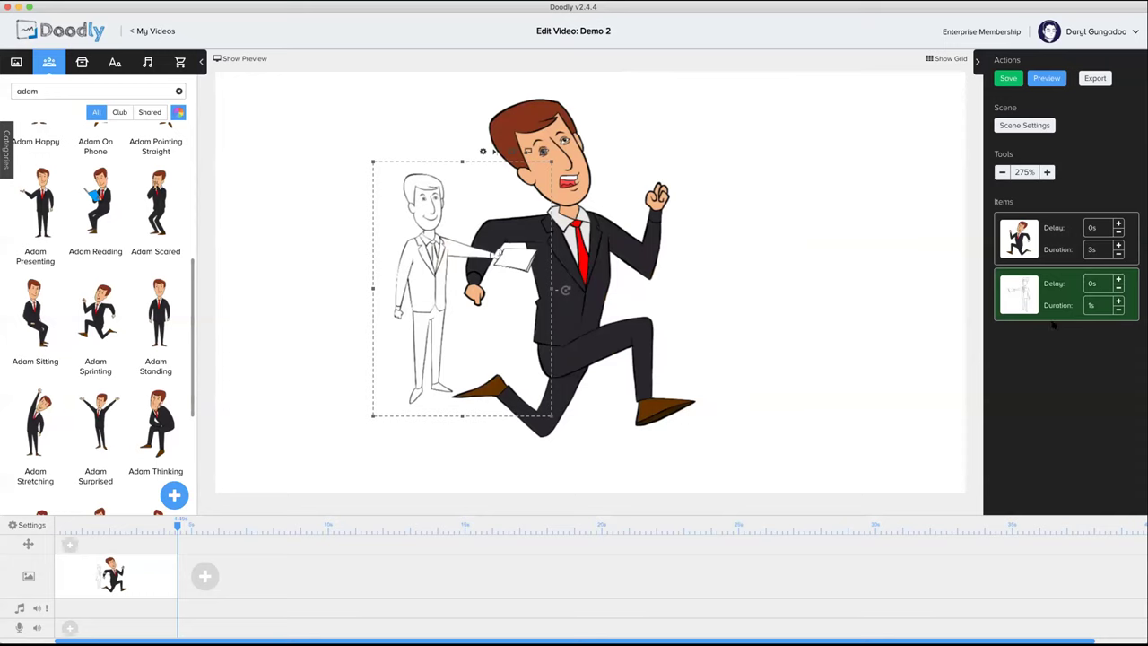
left_click(1001, 240)
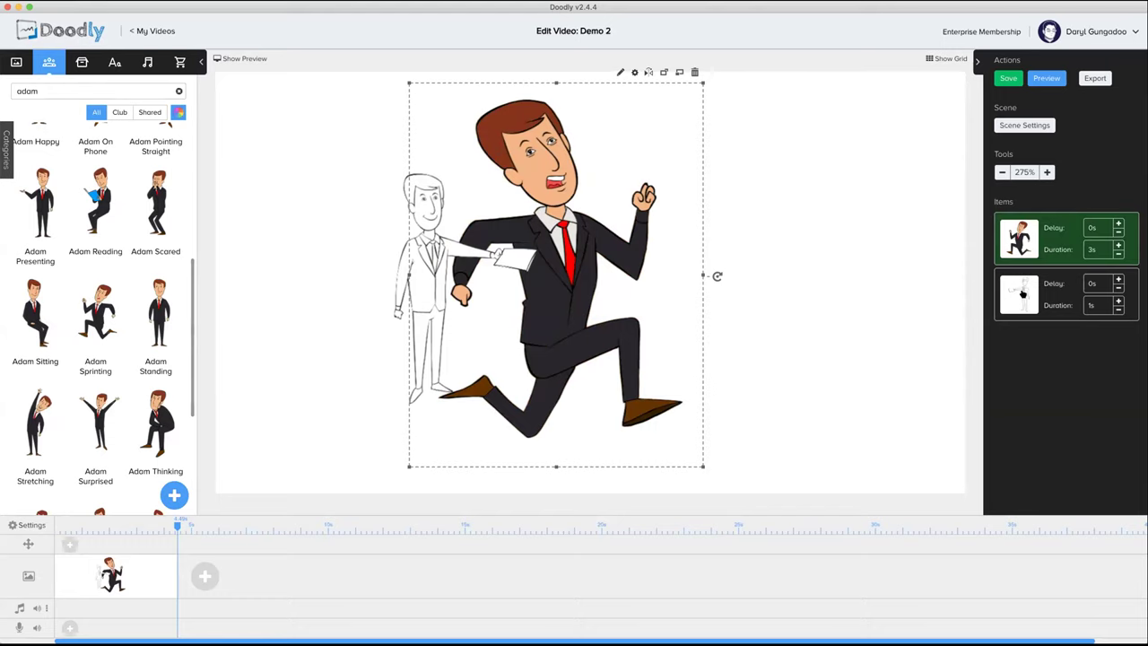
left_click_drag(677, 311, 699, 328)
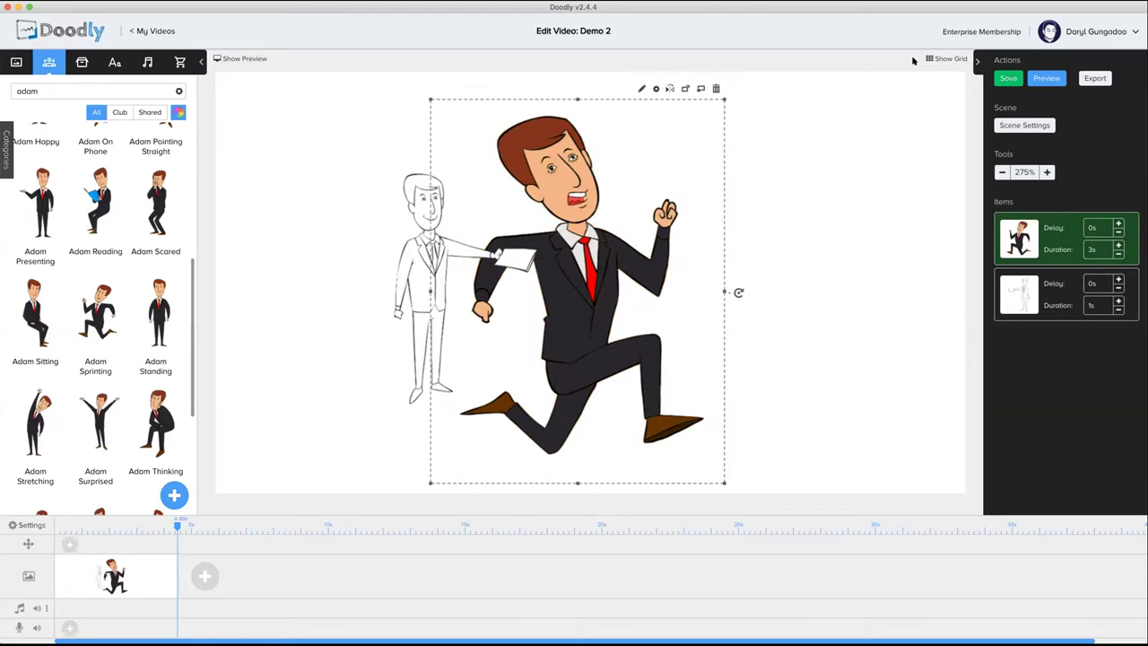
Step: Preview the reordered animation and move the sketched figure left, clear of the sprinting figure
left_click(1040, 79)
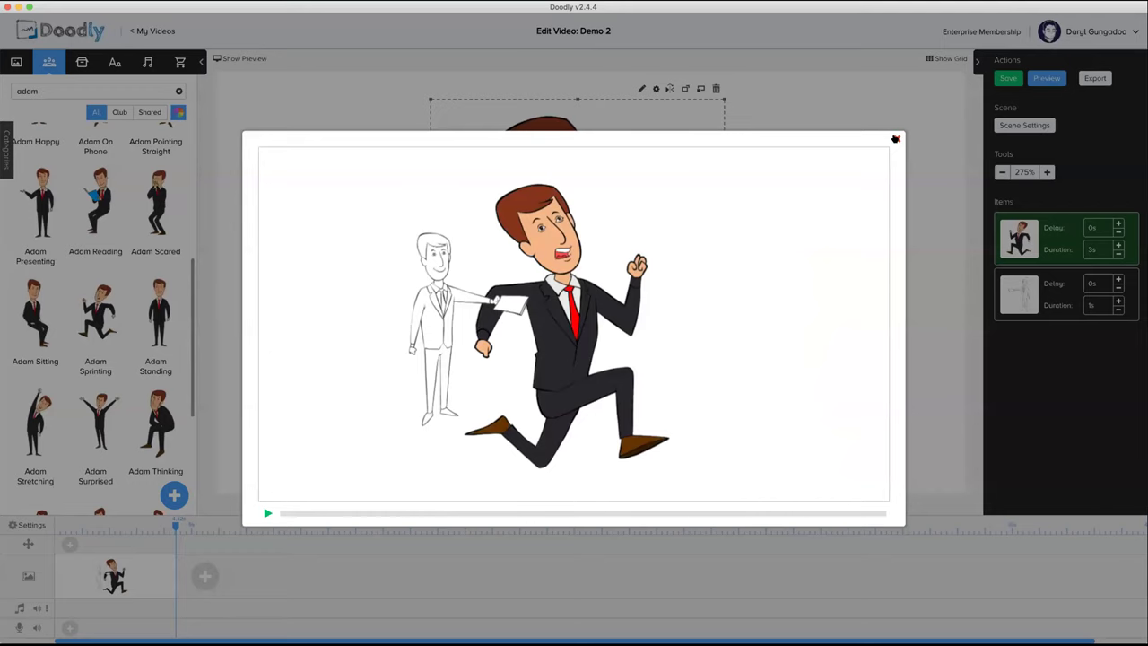
left_click(894, 139)
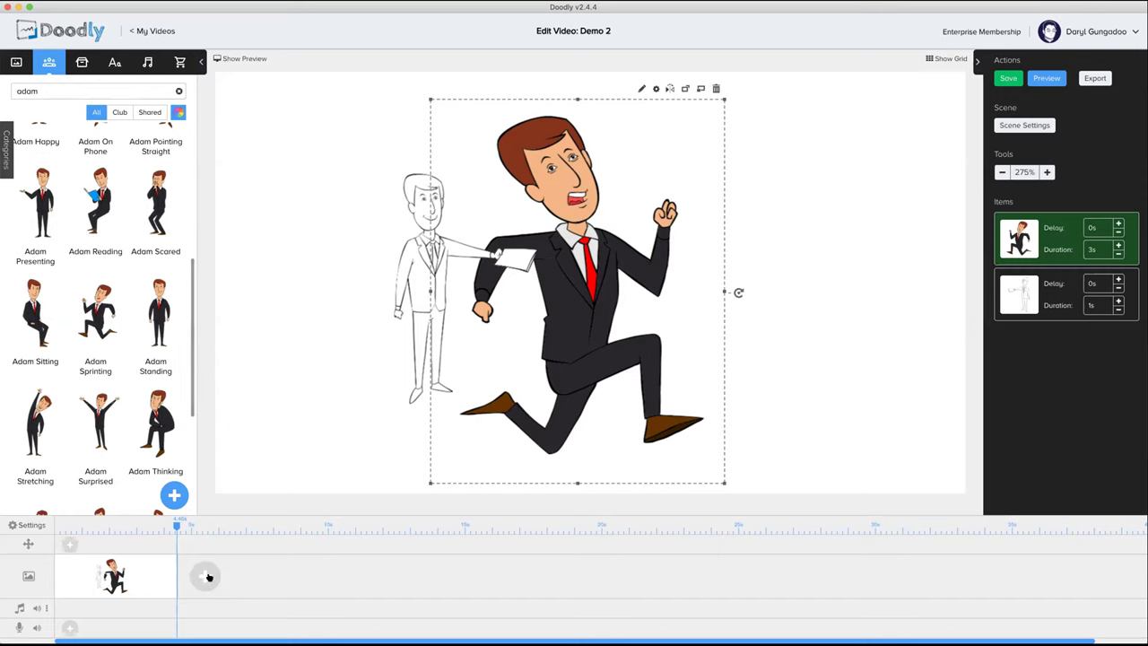
left_click_drag(411, 256, 335, 256)
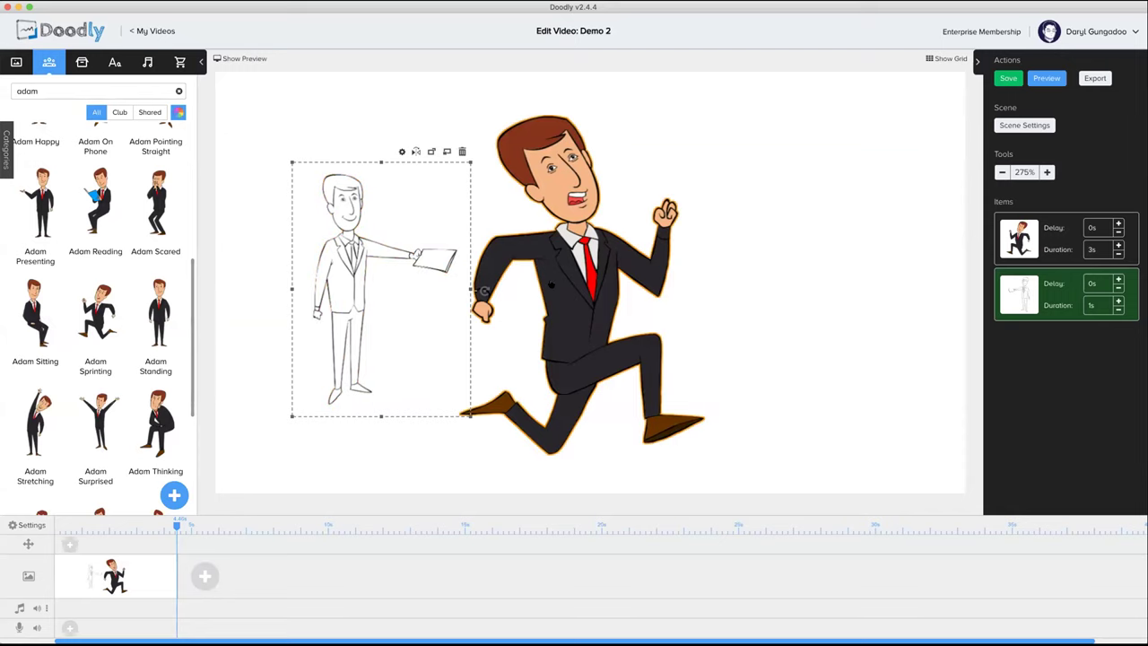
Step: Add a new scene after the first one and place a coloured Adam Scared on the left half of its canvas
left_click(204, 574)
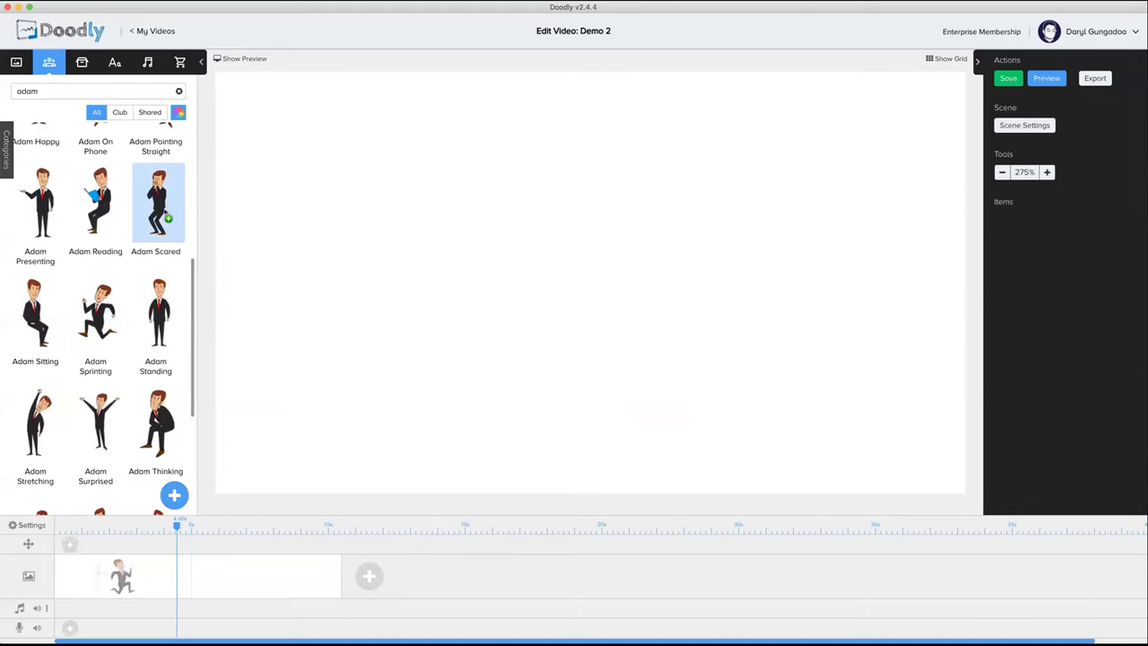
left_click_drag(381, 298, 381, 298)
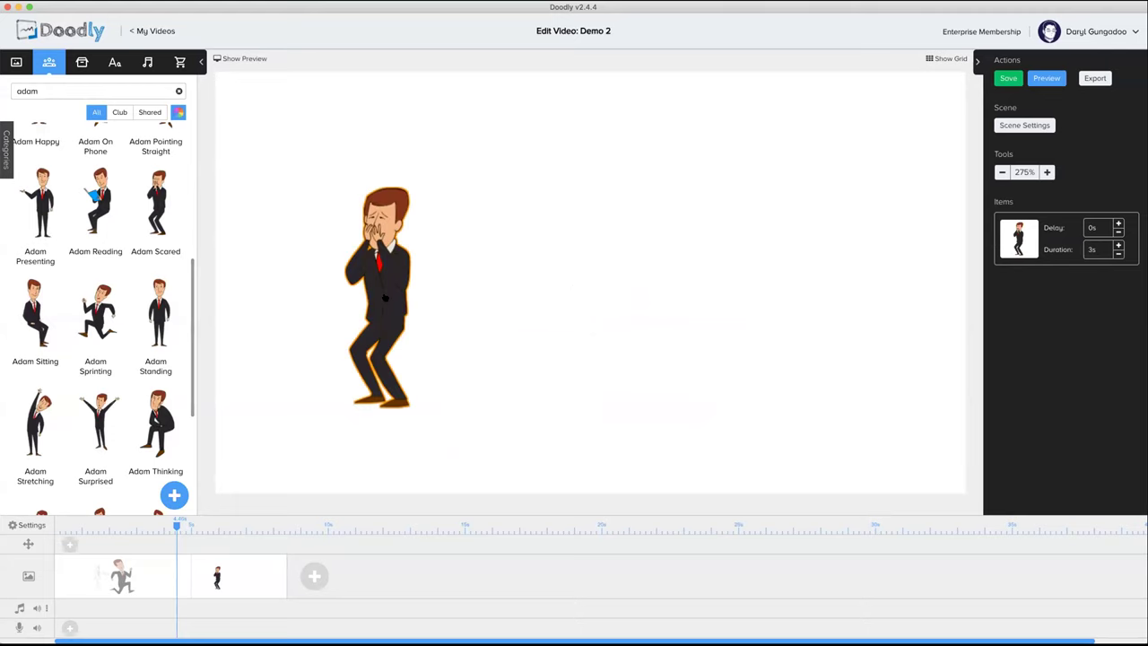
Step: Flip the scared Adam horizontally, enlarge him and move him to the left side of the canvas
left_click(374, 231)
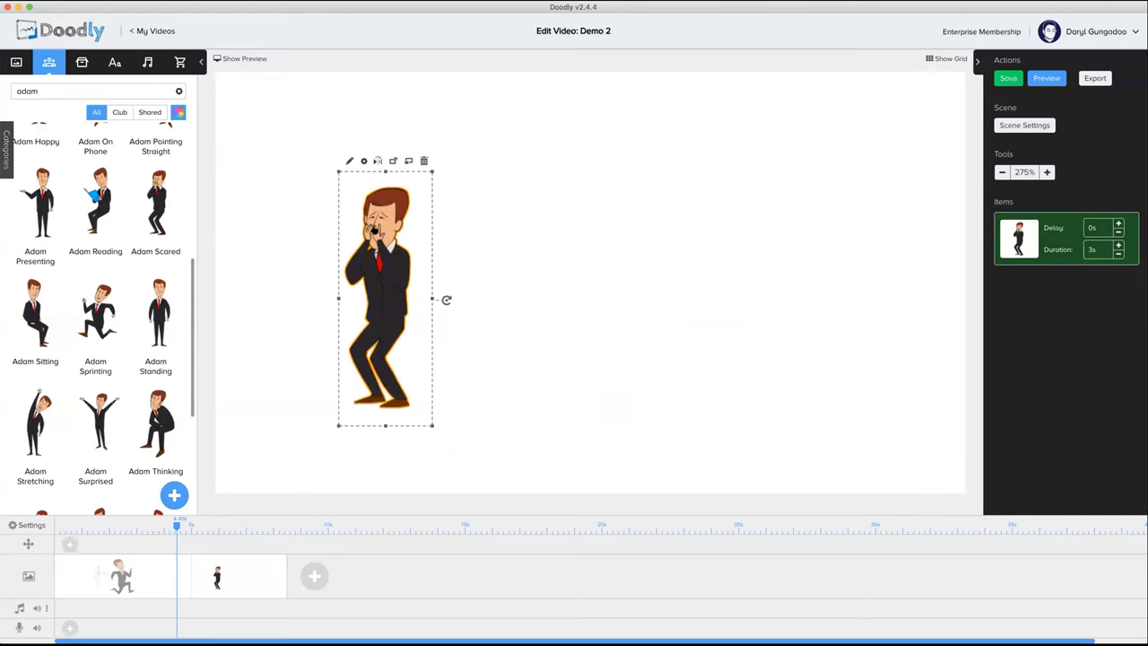
left_click(378, 161)
left_click_drag(430, 171, 469, 77)
left_click_drag(389, 208, 313, 225)
left_click(438, 276)
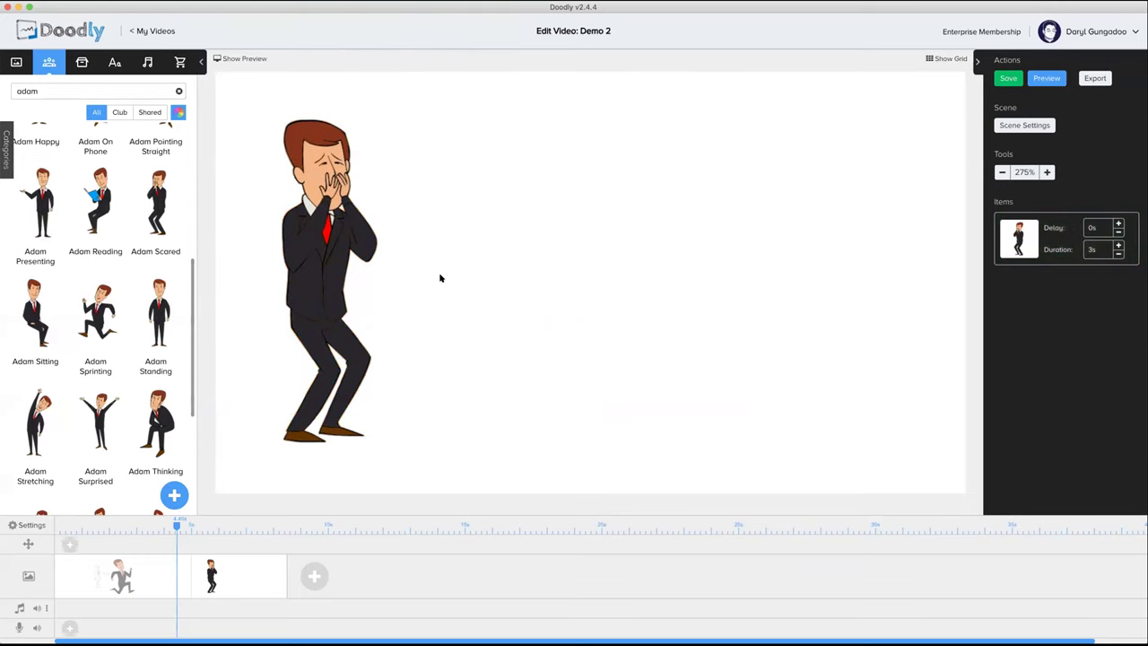
Step: Search the props for "bacte" and add Bacteria 2 twice to the area right of the scared figure
left_click(81, 67)
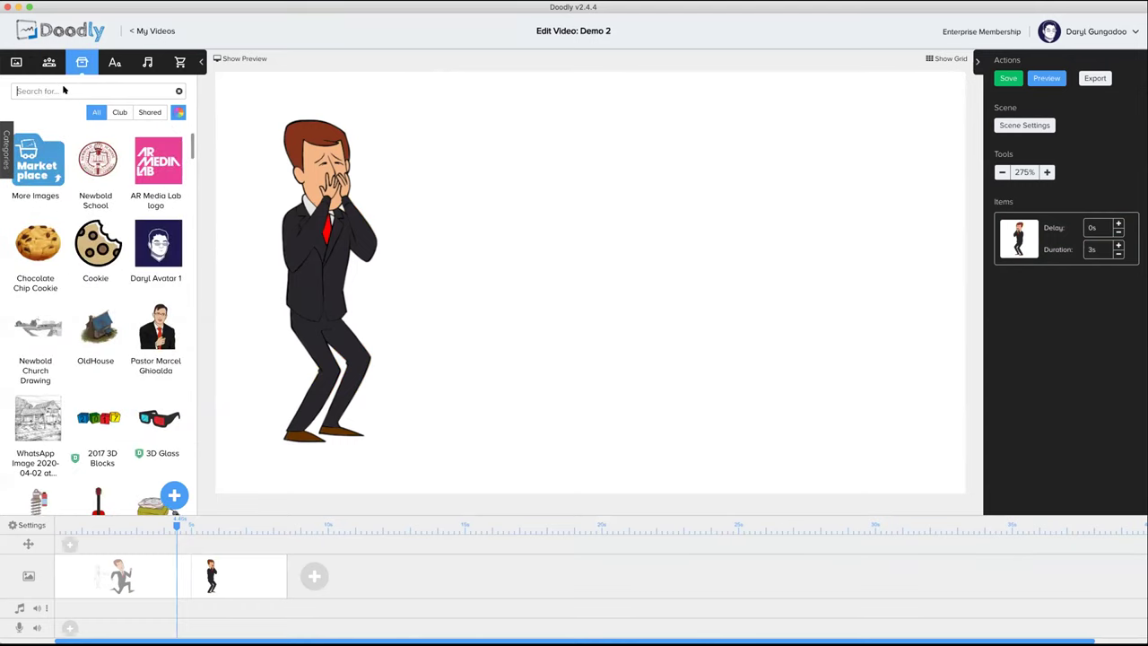
type("bacte")
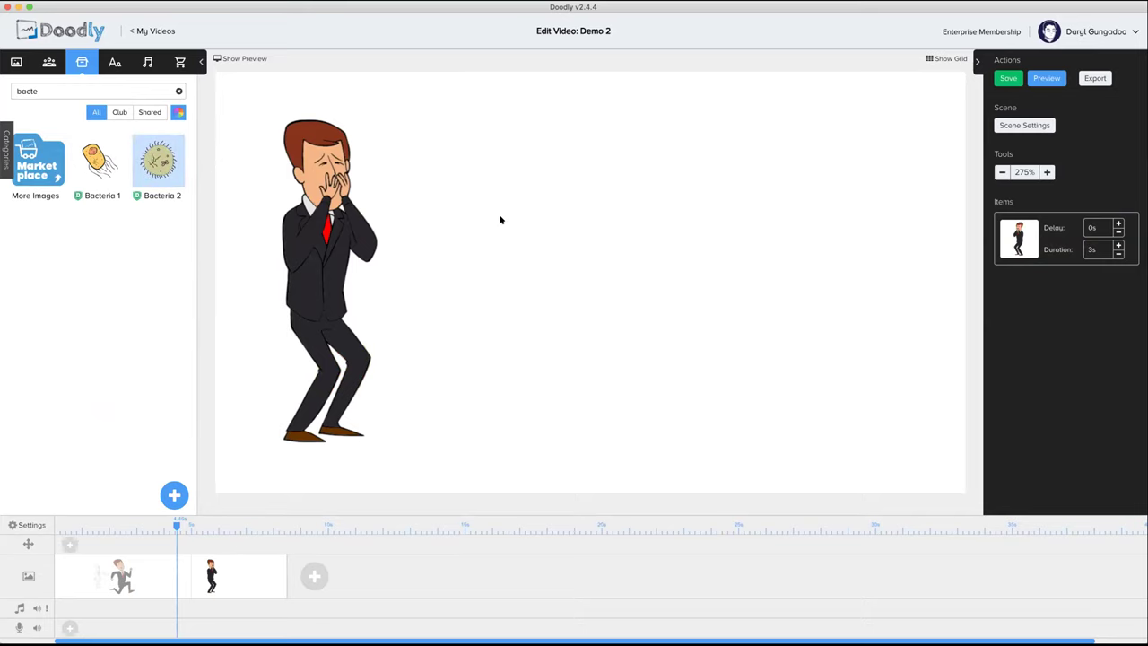
left_click_drag(500, 220, 632, 256)
left_click(158, 159)
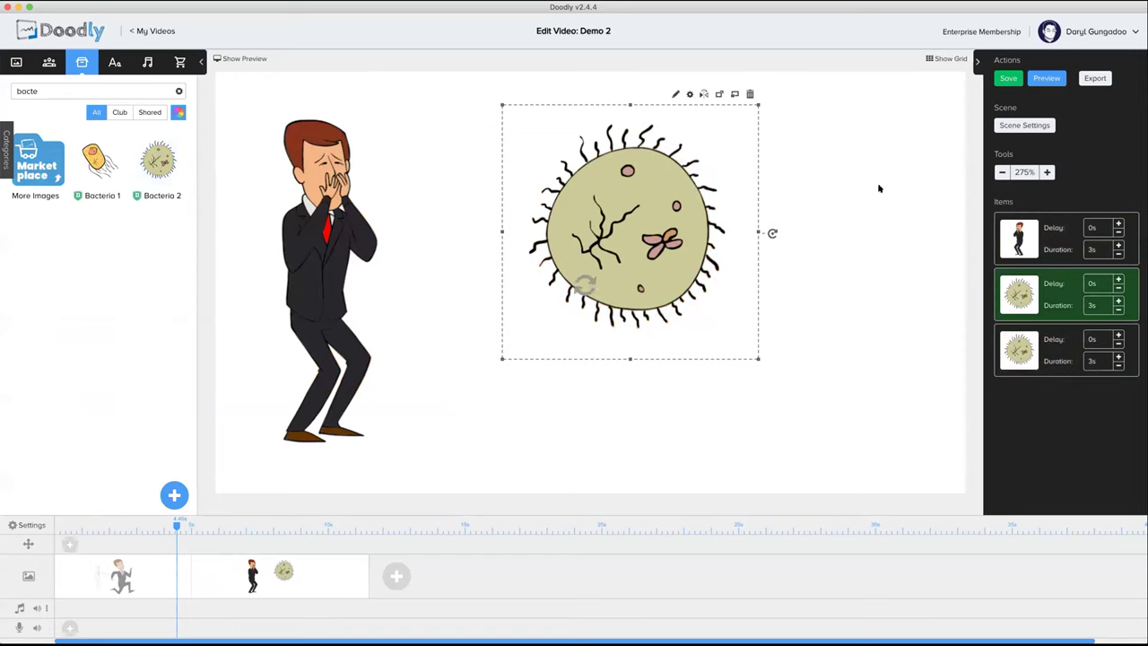
Step: Shrink the second bacterium and move it to the upper-right corner of the canvas
left_click_drag(911, 116, 800, 194)
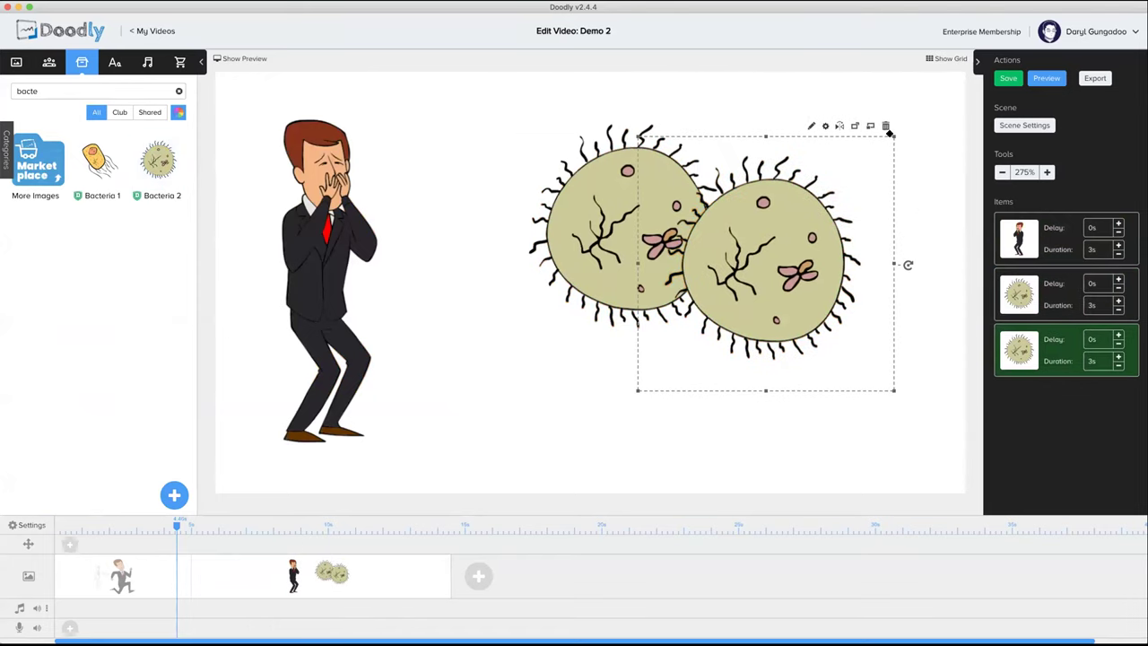
left_click_drag(891, 134, 718, 274)
left_click_drag(690, 336, 846, 131)
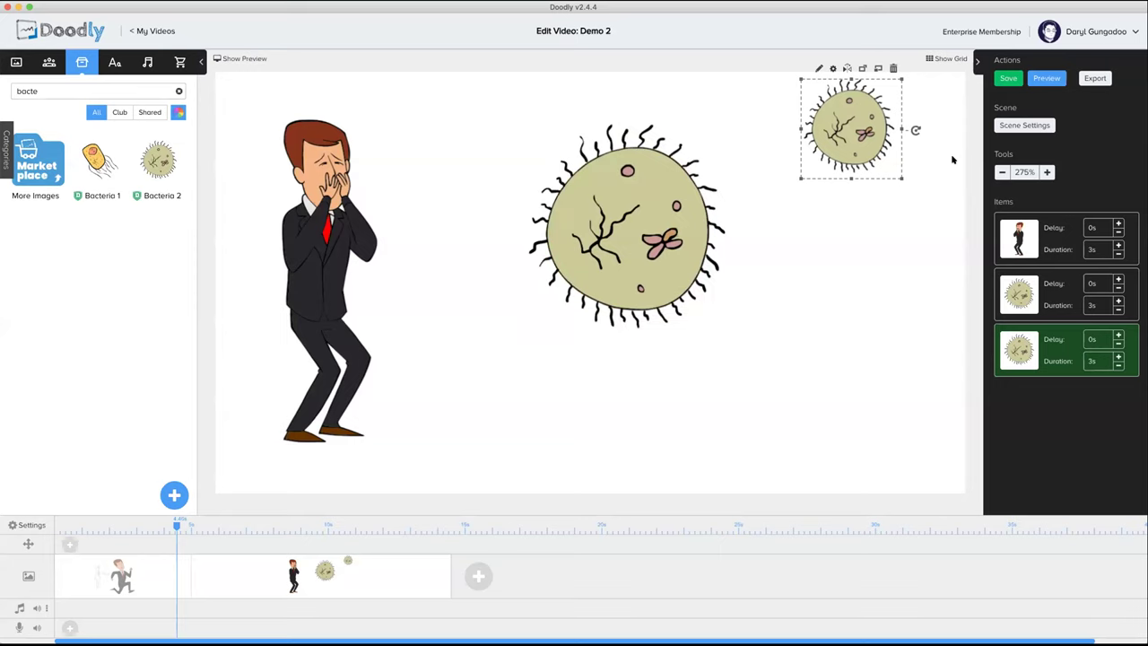
Step: Set the small bacterium's duration to 1 s
left_click(1118, 365)
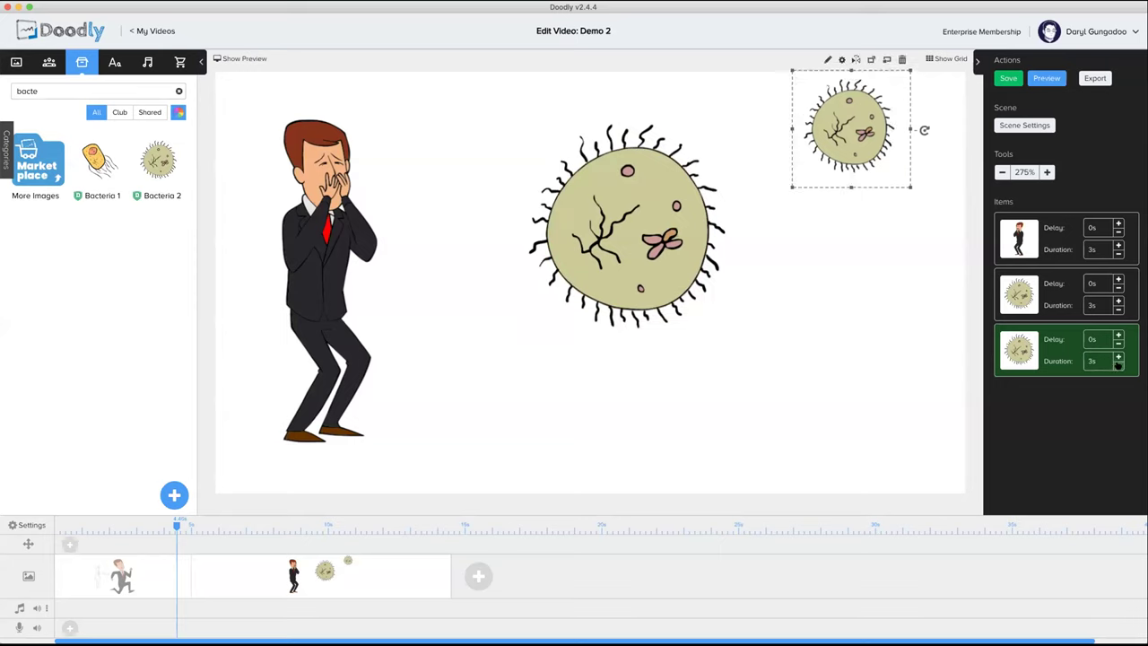
left_click(1118, 365)
left_click(1118, 365)
left_click(1118, 365)
left_click(1118, 365)
left_click(1118, 365)
left_click(1118, 365)
left_click(1118, 365)
left_click(1118, 356)
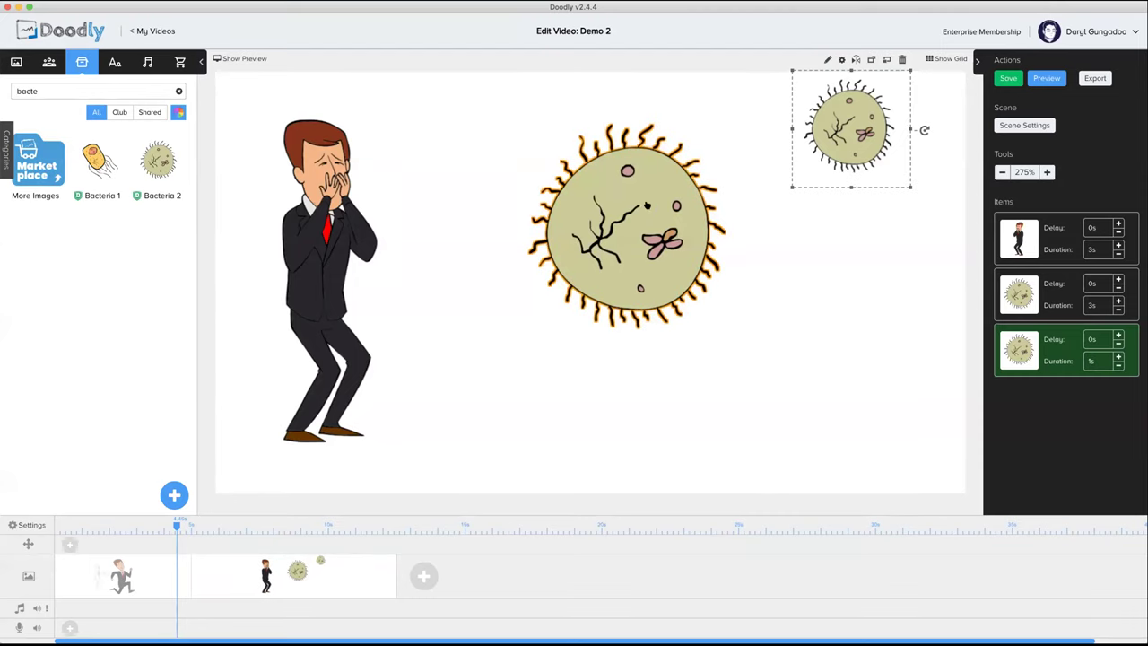
Step: Set the large bacterium's duration to 1 s
left_click(665, 212)
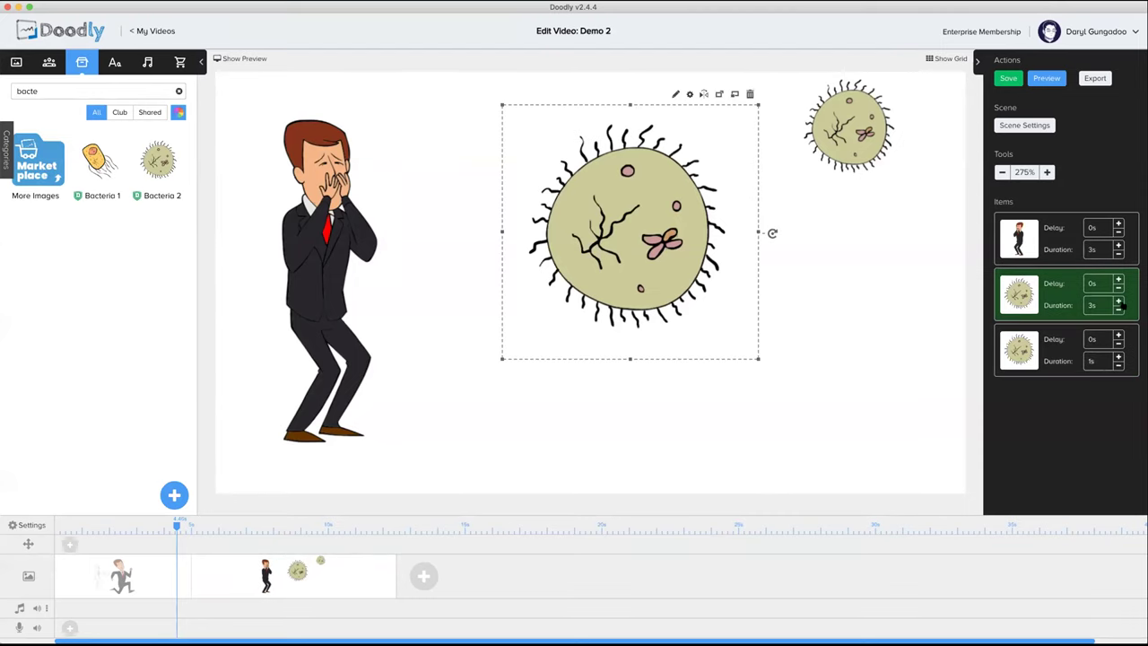
left_click(1118, 309)
left_click(1118, 309)
left_click(1118, 309)
left_click(1118, 309)
left_click(1118, 309)
left_click(1118, 309)
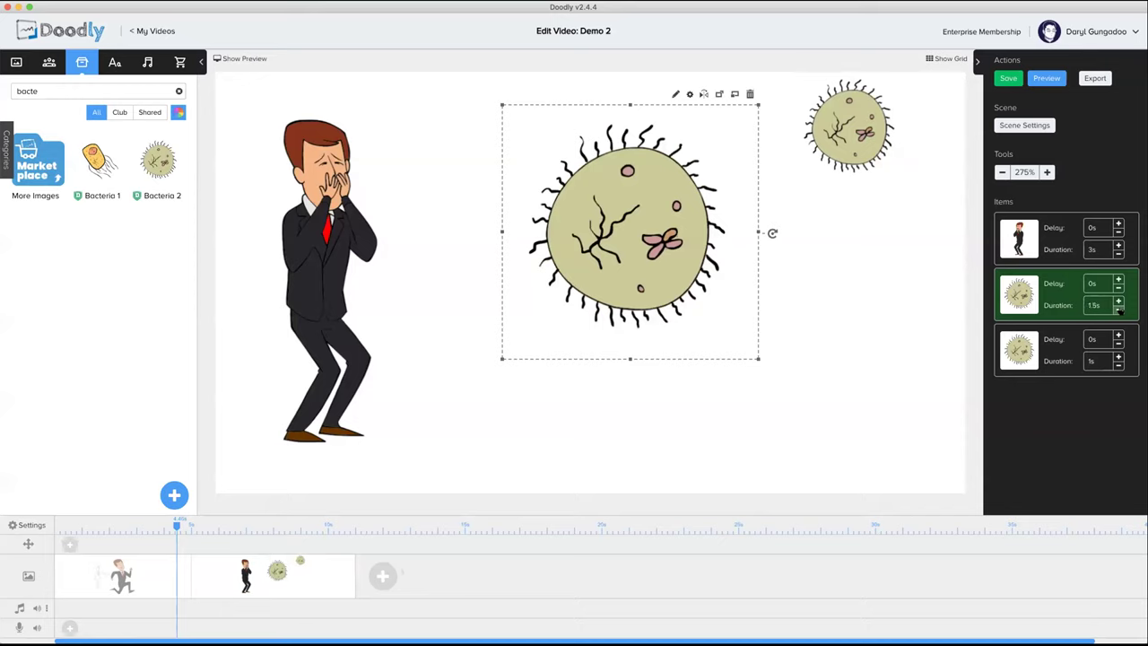
left_click(1118, 309)
left_click(1118, 309)
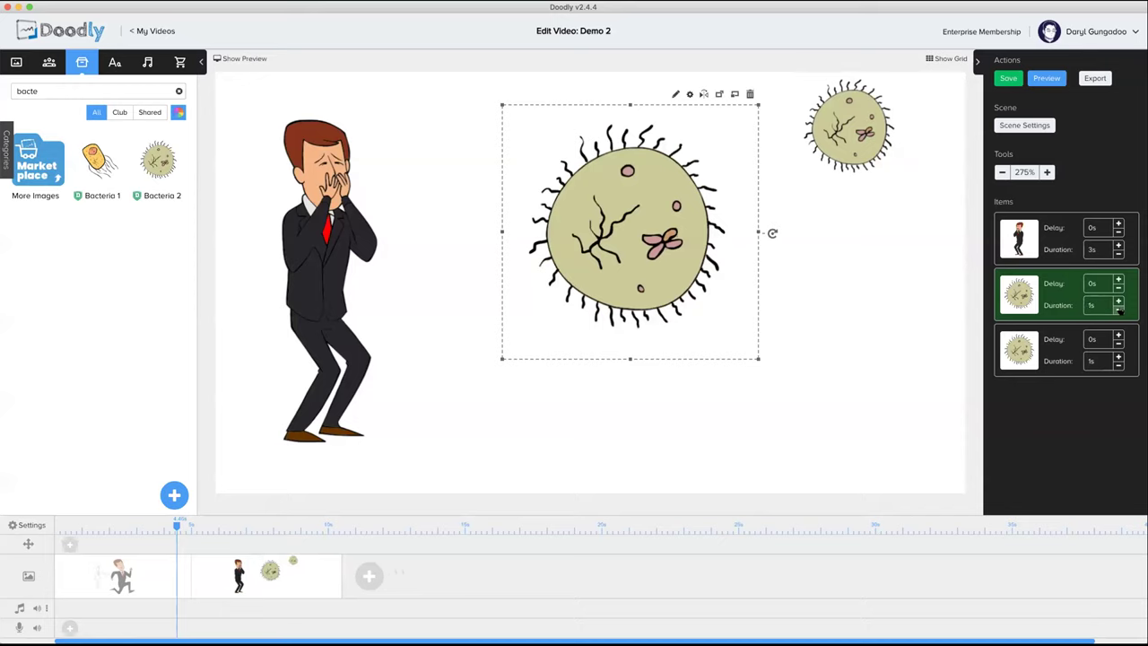
Step: Set the scared figure's duration to 2 s and deselect it
left_click(1118, 254)
left_click(1118, 253)
left_click(1118, 254)
left_click(1118, 254)
left_click(1118, 253)
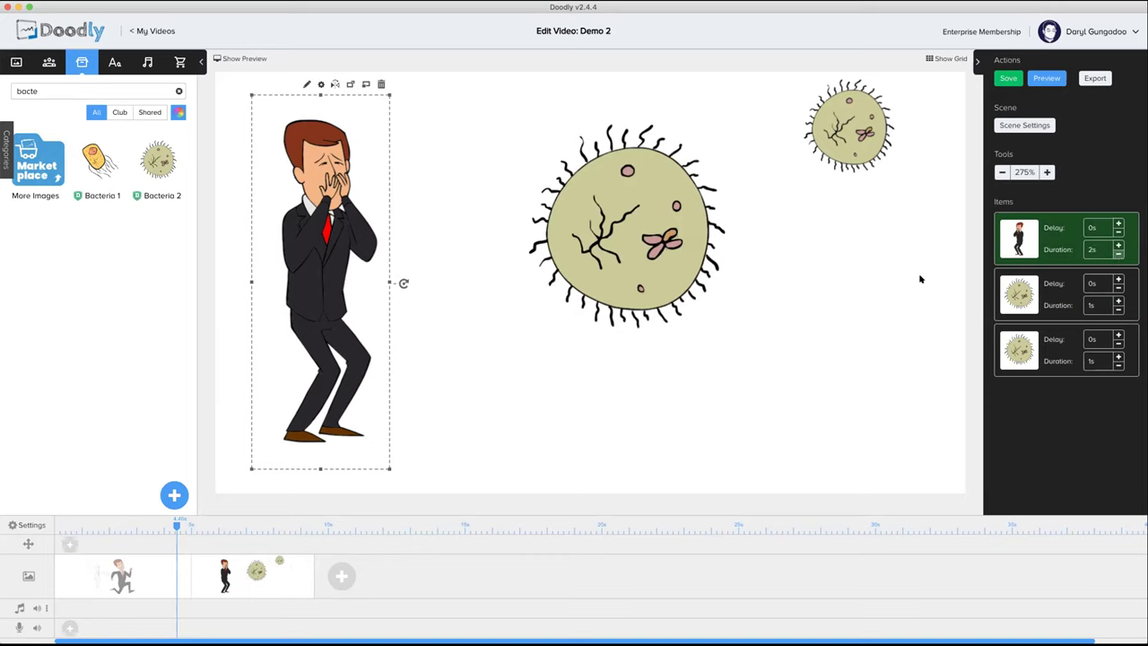
left_click(605, 354)
Step: Return to the start of the first scene, preview both scenes and close the preview
left_click_drag(176, 525, 59, 525)
left_click(104, 577)
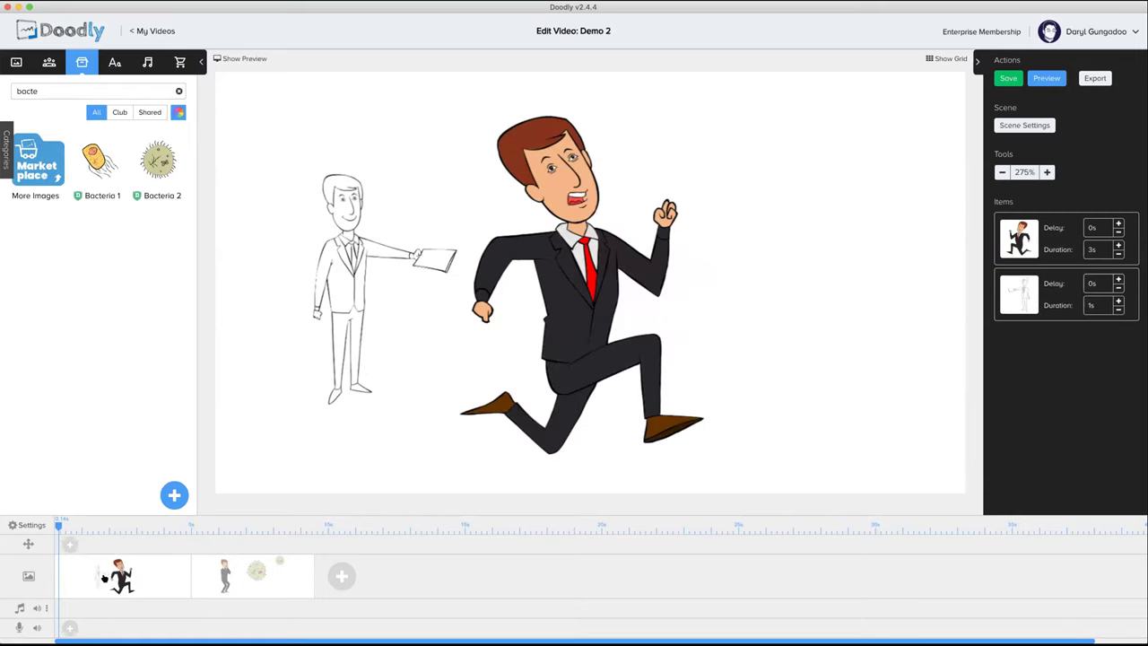
left_click(1047, 79)
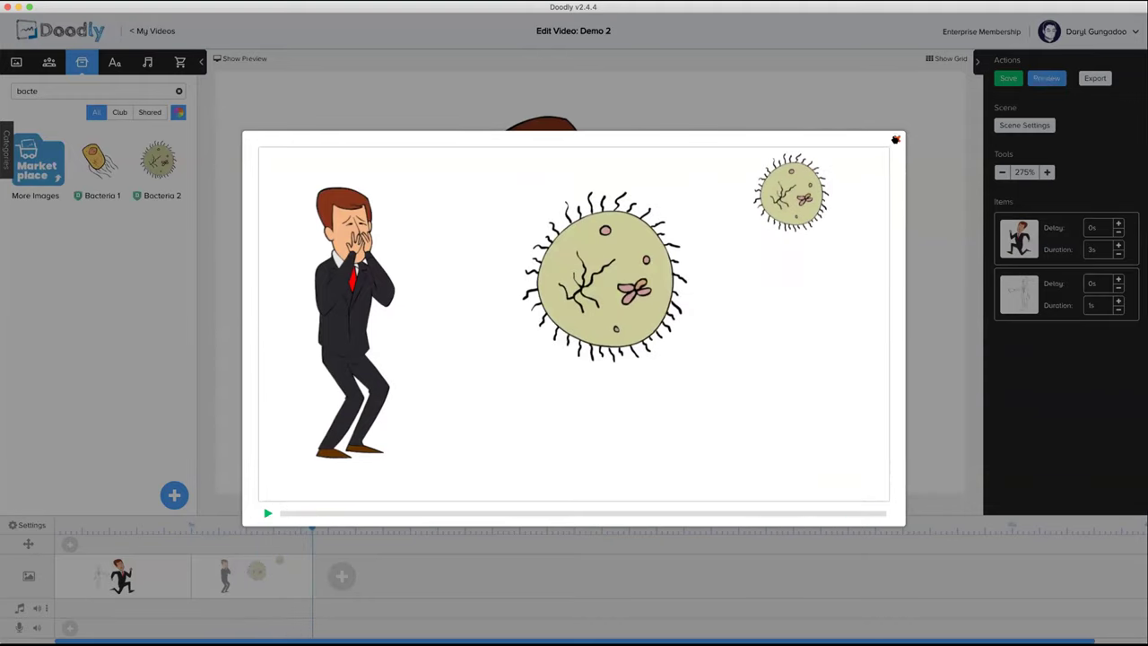
left_click(894, 140)
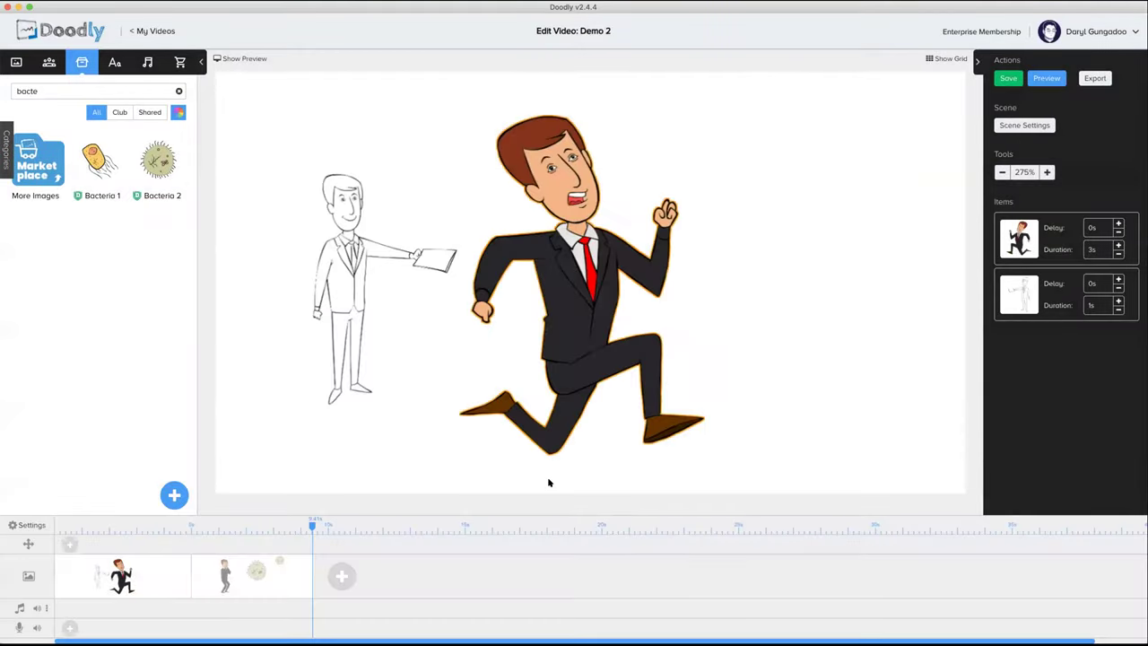
Step: Add a third scene, find the grey and green Microscope prop with "micros" and place it enlarged on the left half of the canvas
left_click(343, 574)
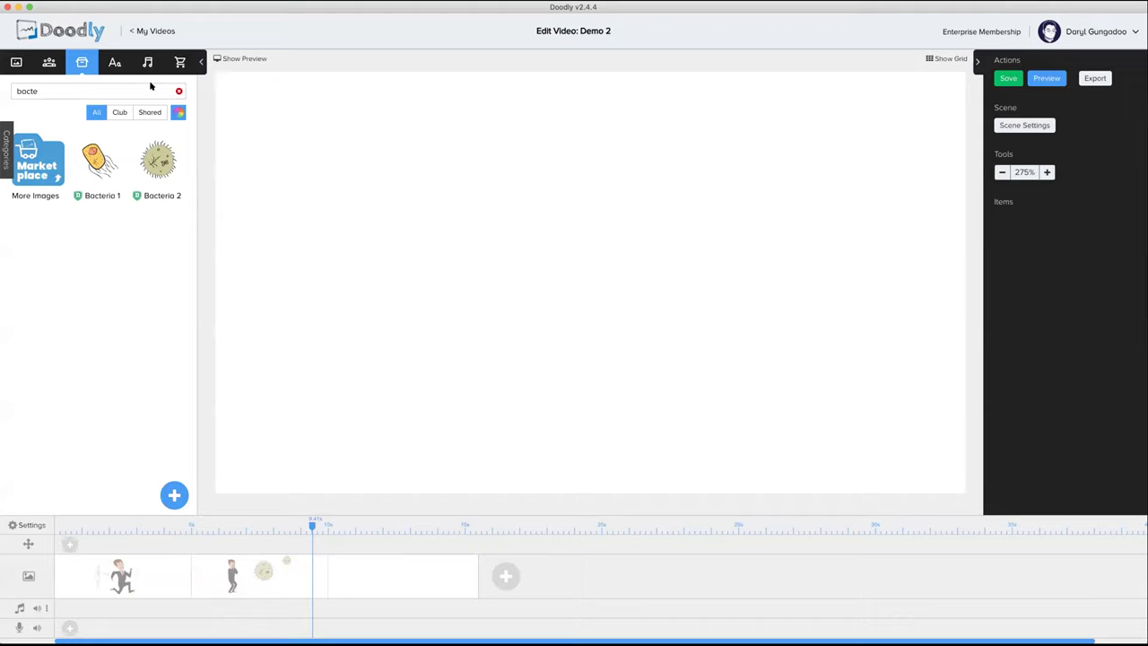
left_click(181, 62)
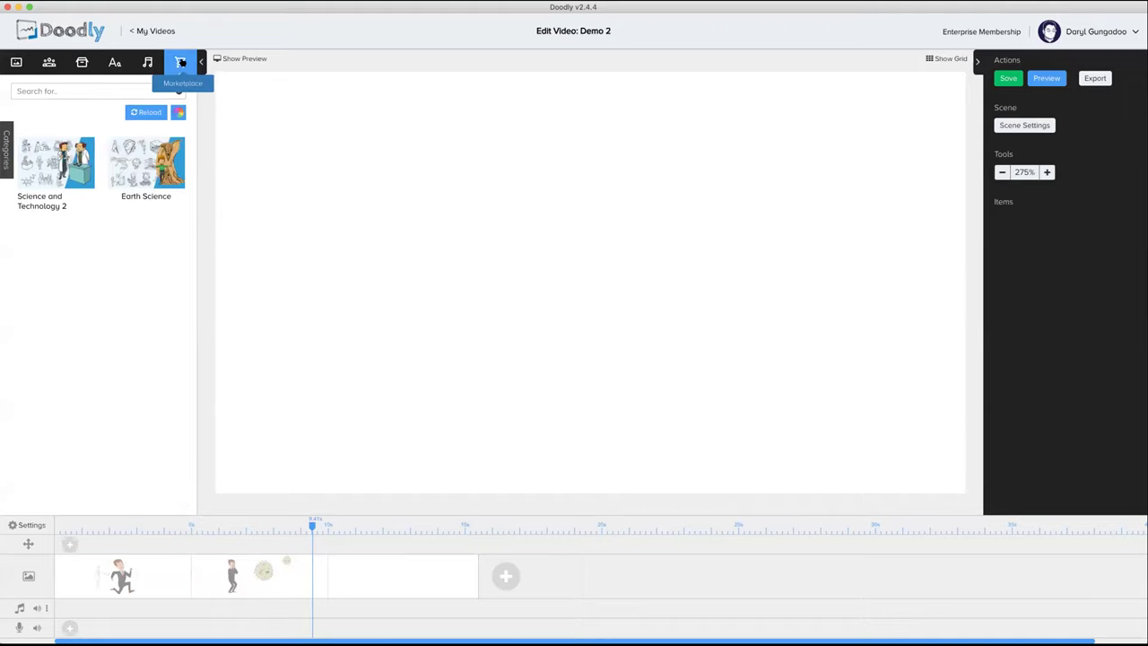
left_click(82, 62)
double_click(82, 92)
type("micros")
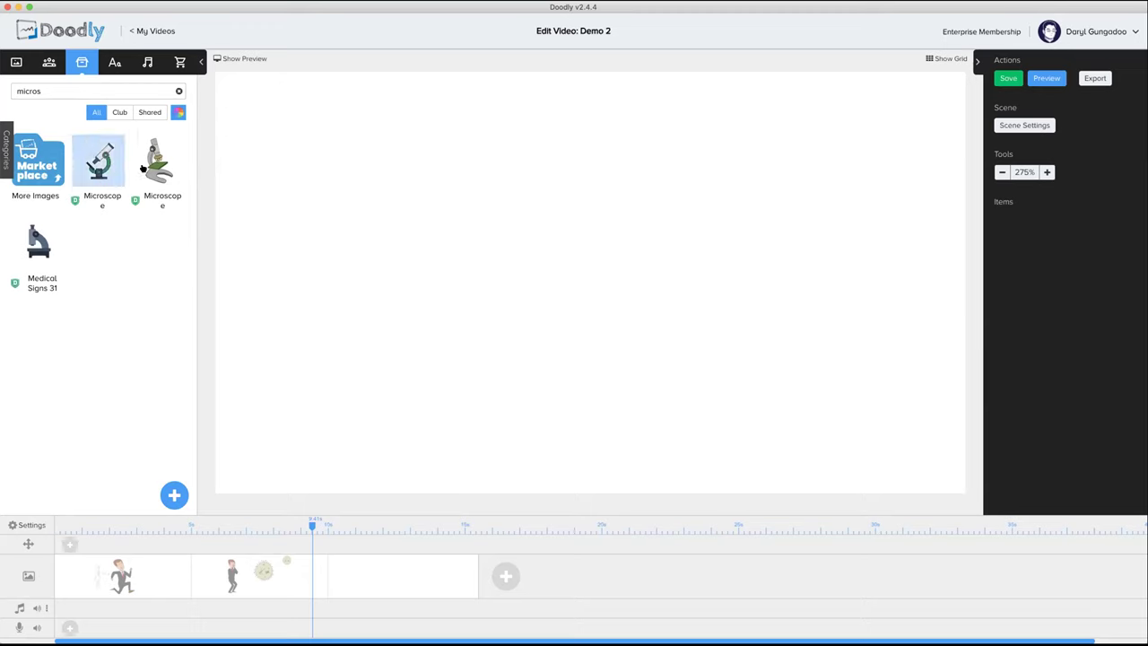
left_click_drag(450, 315, 449, 314)
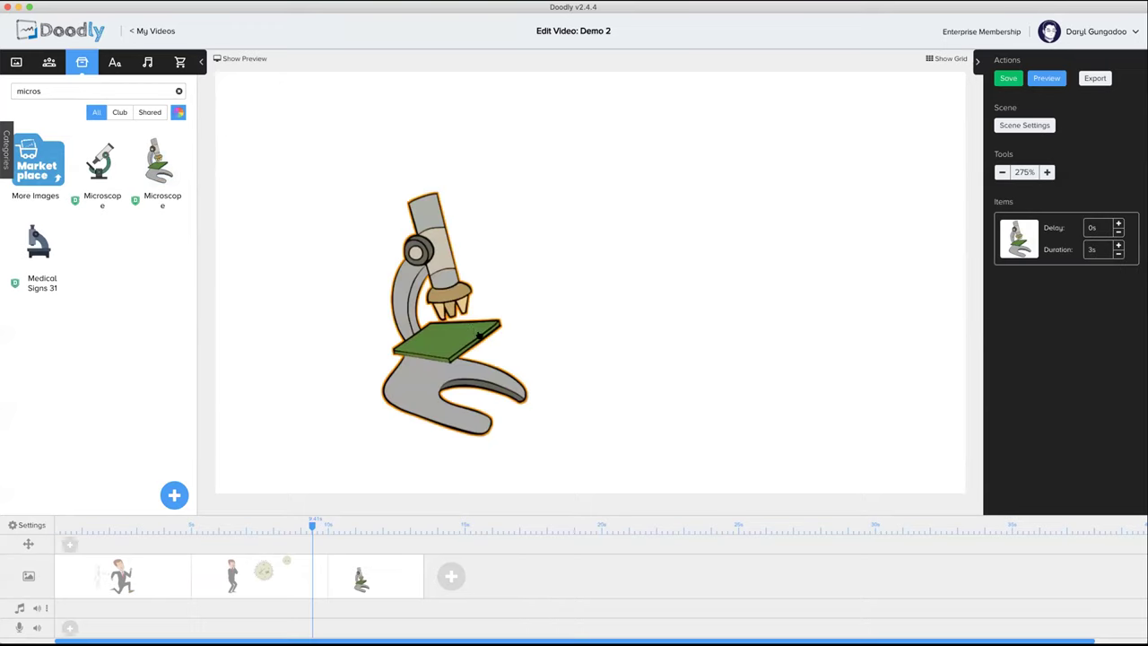
left_click_drag(546, 189, 666, 116)
left_click_drag(432, 314, 379, 326)
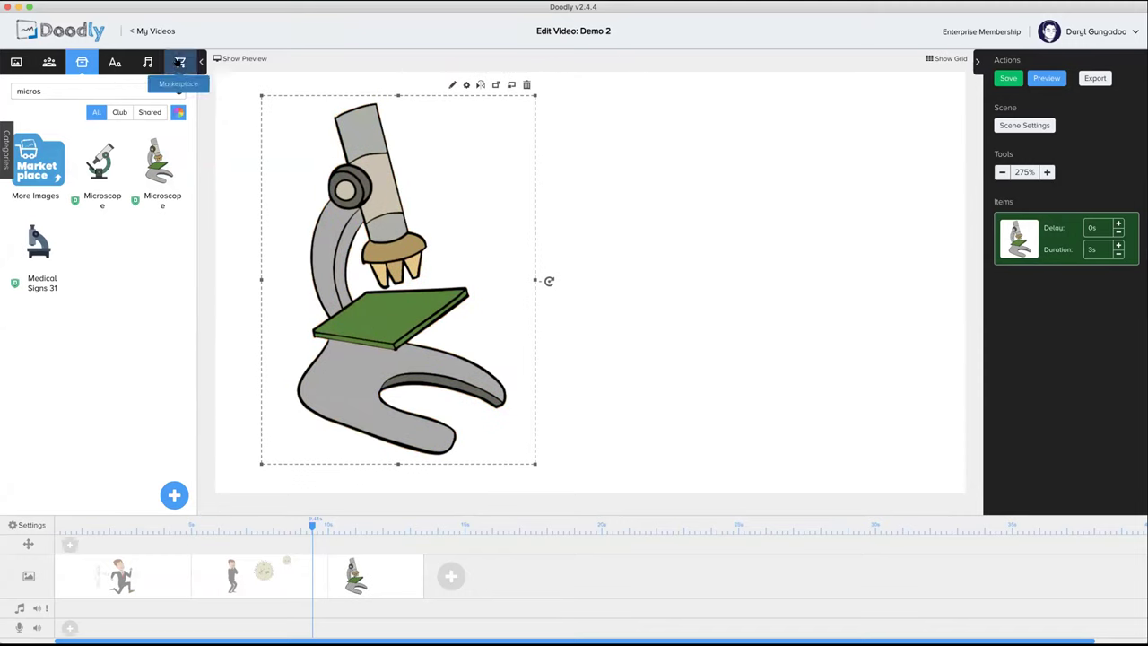
Step: Add Blood Cells from the Science and Technology 2 marketplace pack to the right of the microscope
left_click(179, 63)
left_click(53, 166)
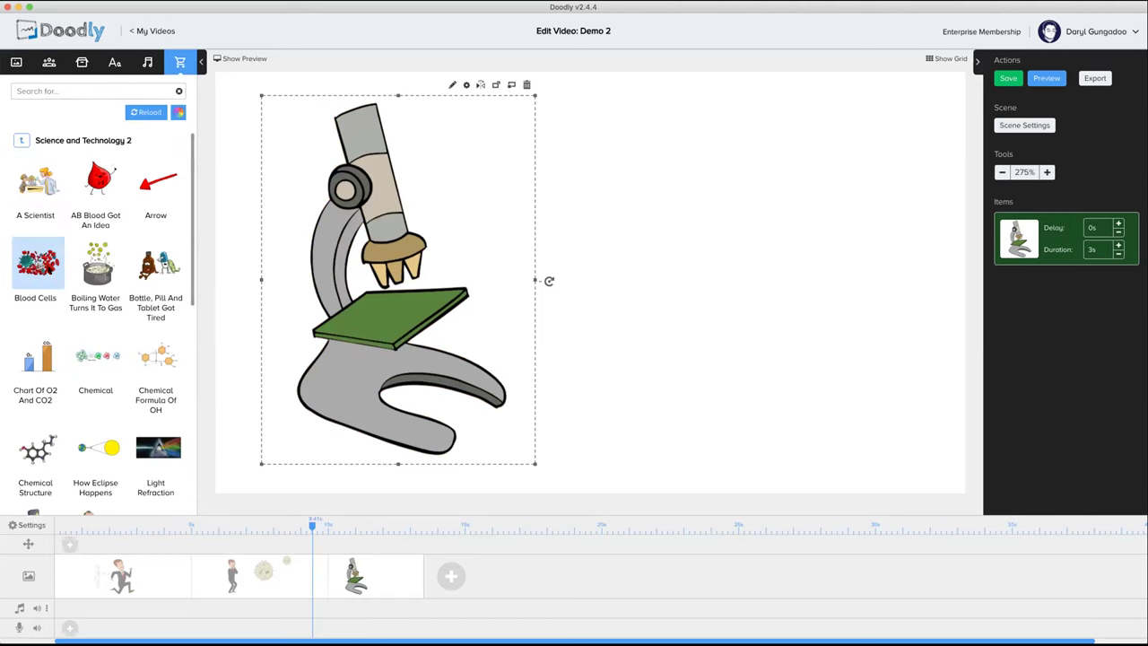
left_click(36, 265)
left_click_drag(668, 312, 666, 253)
left_click(518, 278)
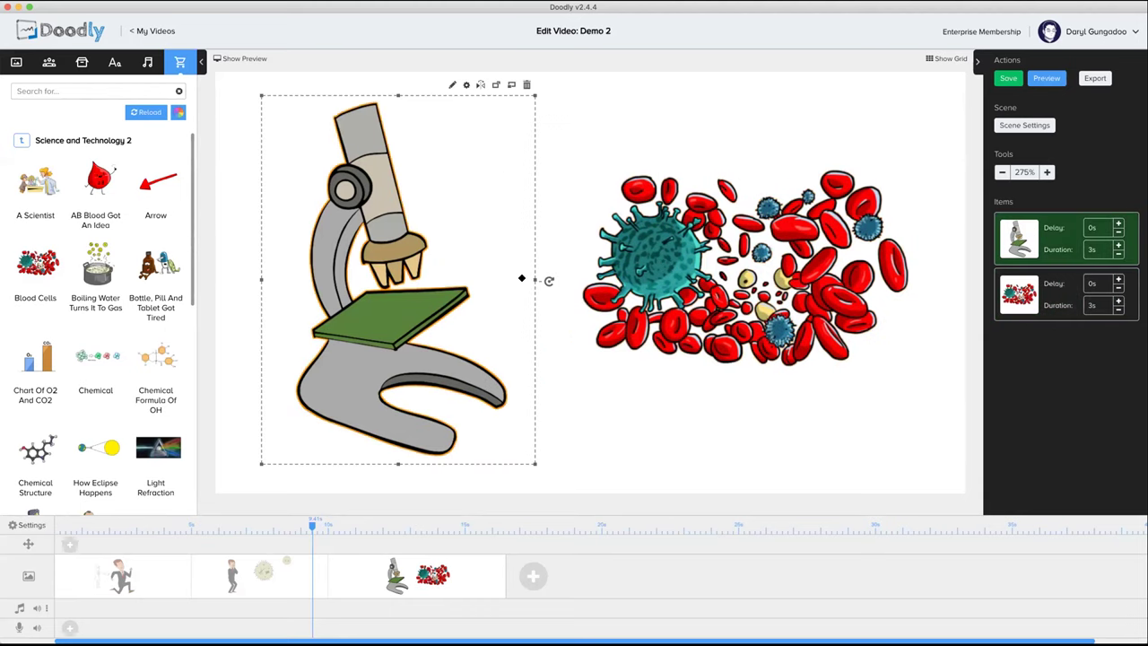
Step: Search the props for "bubble" and place the yellow Speech Bubble on the canvas between the microscope and the blood cells
left_click(81, 62)
double_click(48, 93)
type("bubble")
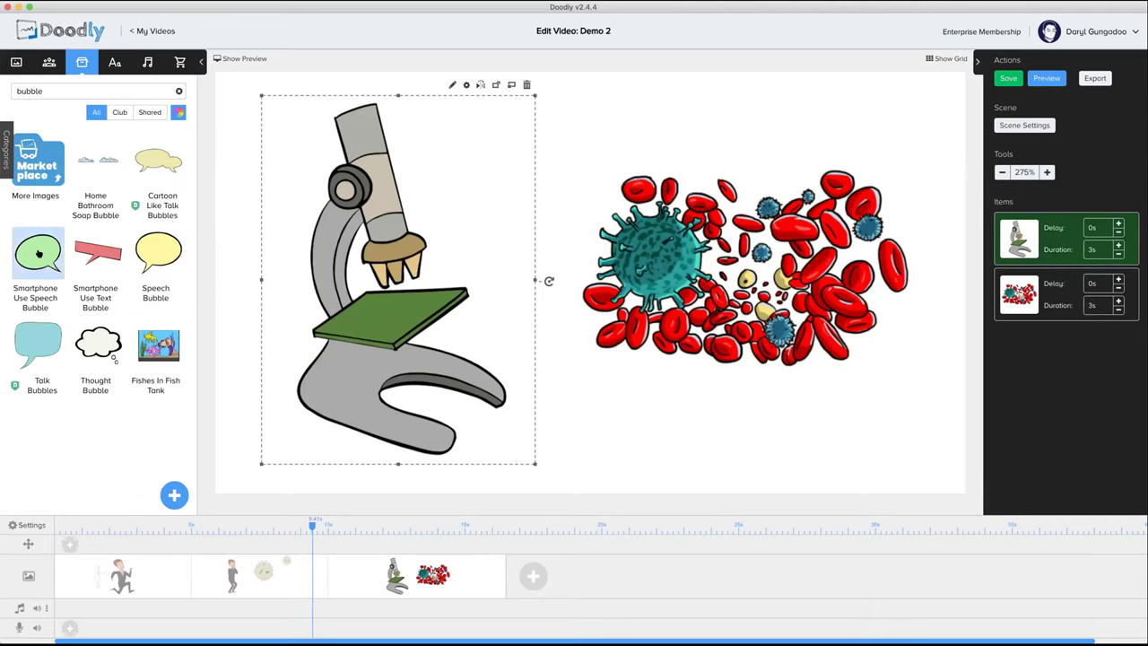
left_click_drag(158, 251, 579, 215)
Step: Shrink the microscope in the canvas's lower-left area and move the speech bubble so its tail points at the green stage
left_click_drag(369, 301, 351, 326)
left_click_drag(517, 120, 467, 210)
left_click_drag(625, 198, 543, 209)
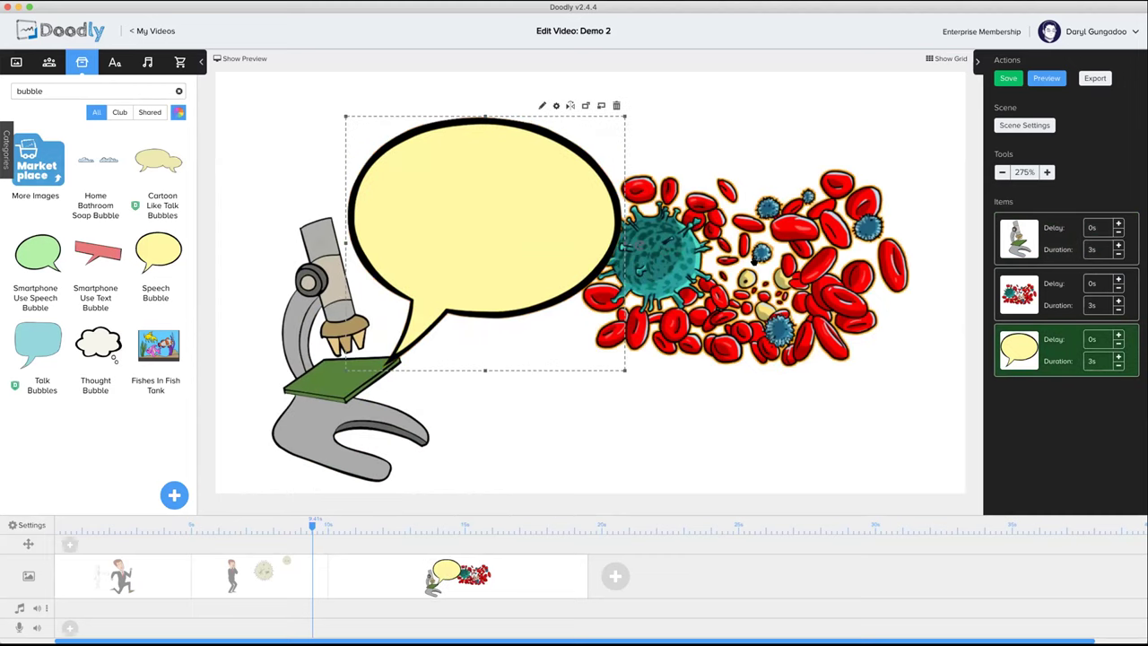
Step: Reorder the blood cells after the speech bubble, then shrink them and position them inside the bubble
left_click(716, 262)
left_click_drag(666, 281, 604, 236)
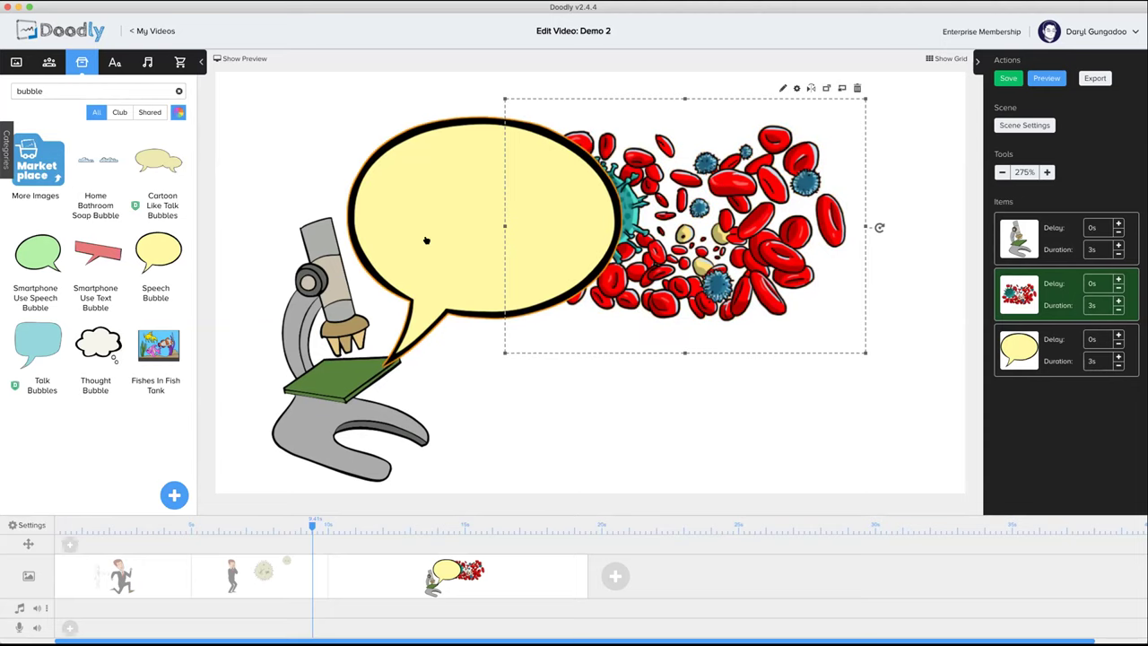
left_click_drag(1023, 298, 1025, 386)
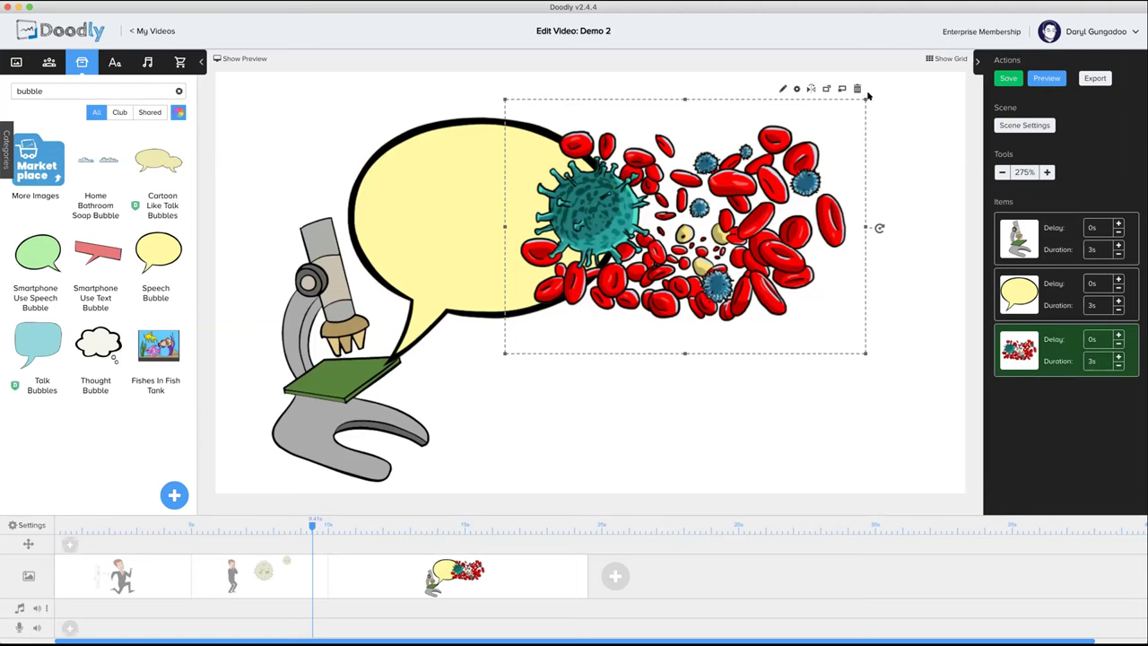
left_click_drag(864, 100, 743, 185)
left_click_drag(552, 266, 429, 221)
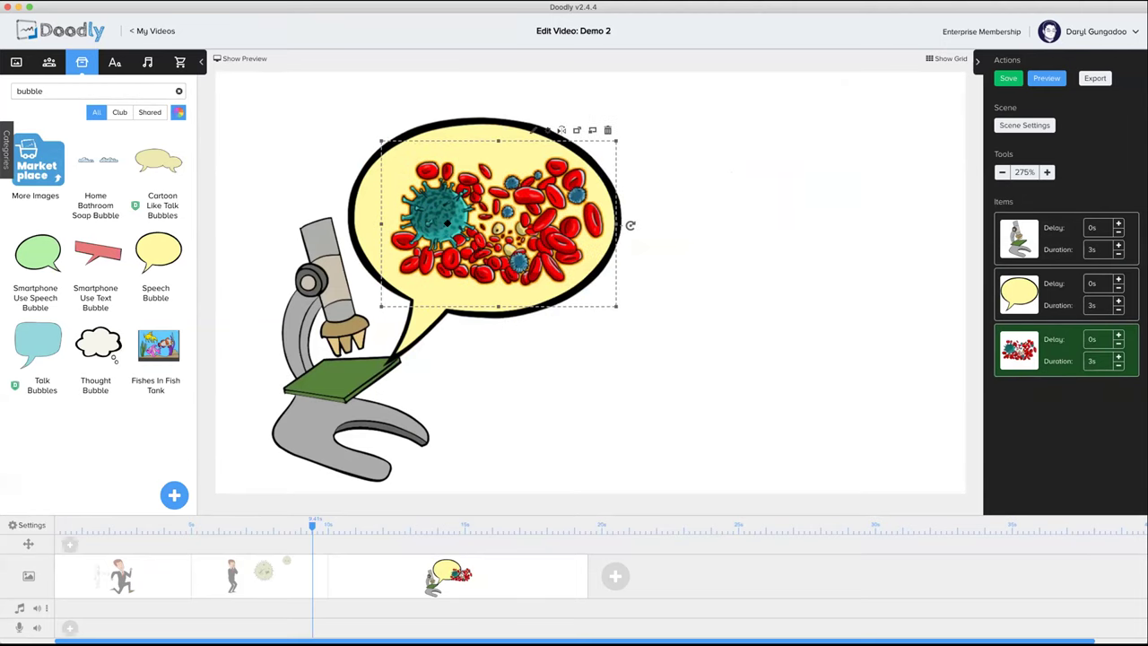
left_click(855, 312)
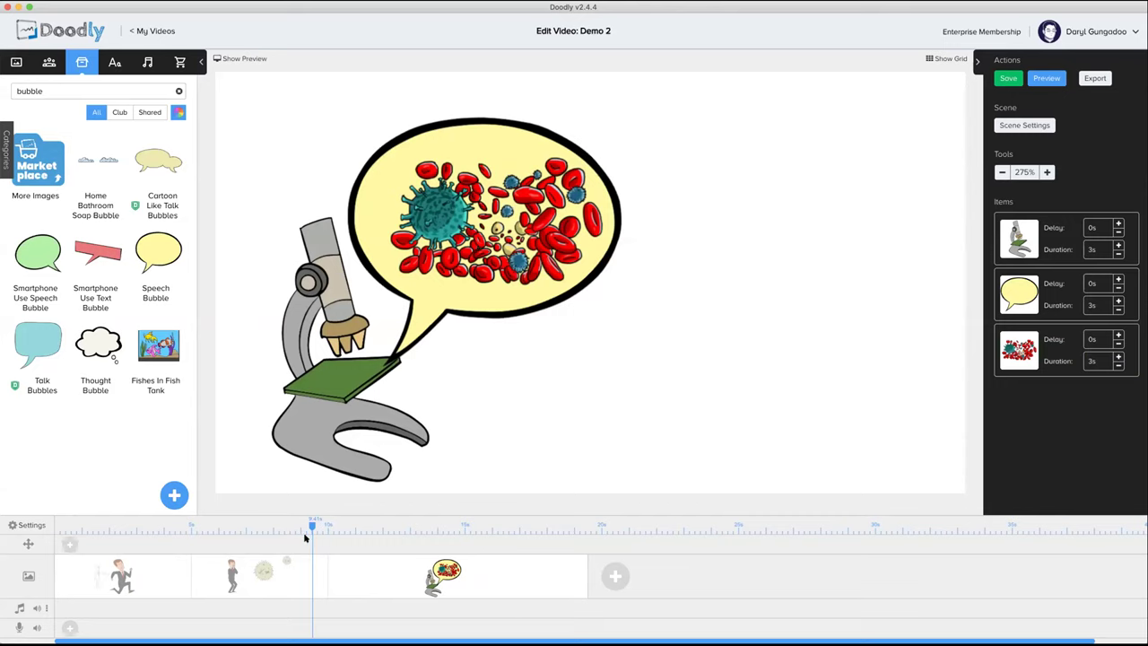
Step: Set the microscope's duration to 2.5 s
left_click(333, 322)
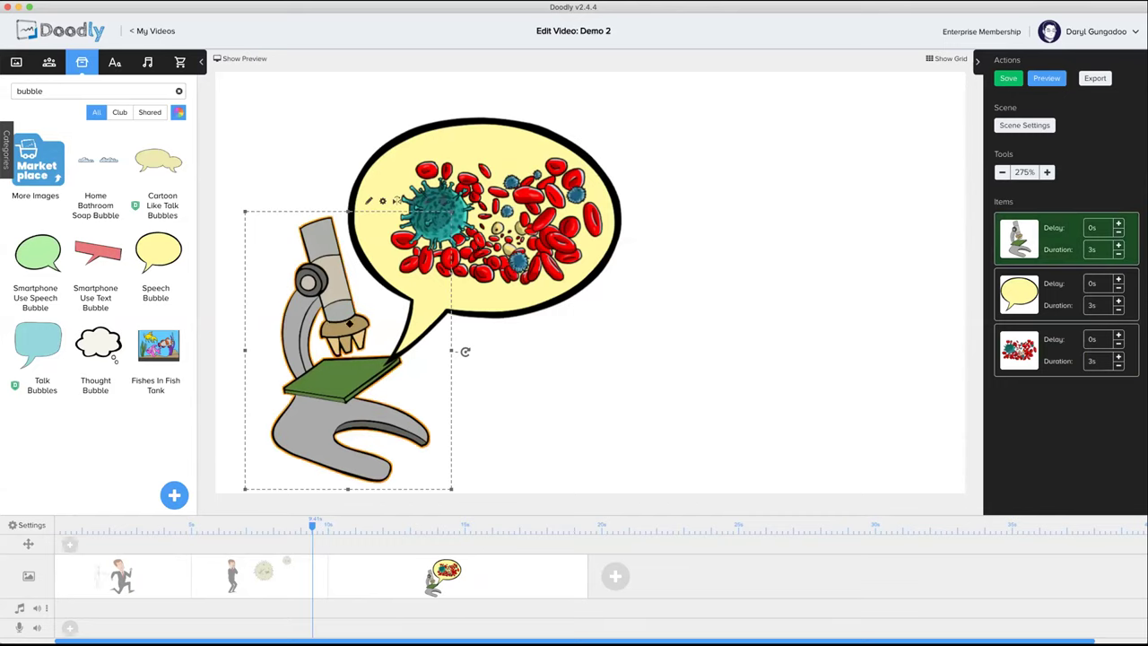
left_click(1118, 254)
left_click(1117, 254)
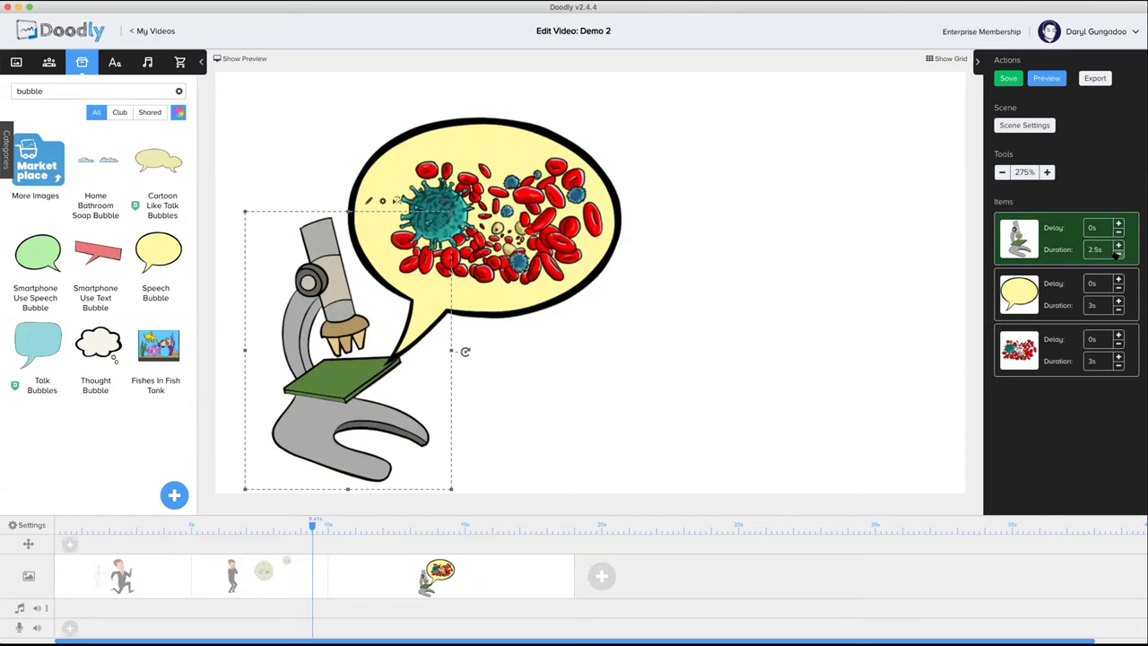
Step: Set the speech bubble's duration to 1 s and the blood cells' duration to 2.75 s
left_click(1118, 310)
left_click(1118, 311)
left_click(1118, 310)
left_click(1118, 310)
left_click(1118, 310)
left_click(1118, 310)
left_click(1118, 310)
left_click(1118, 310)
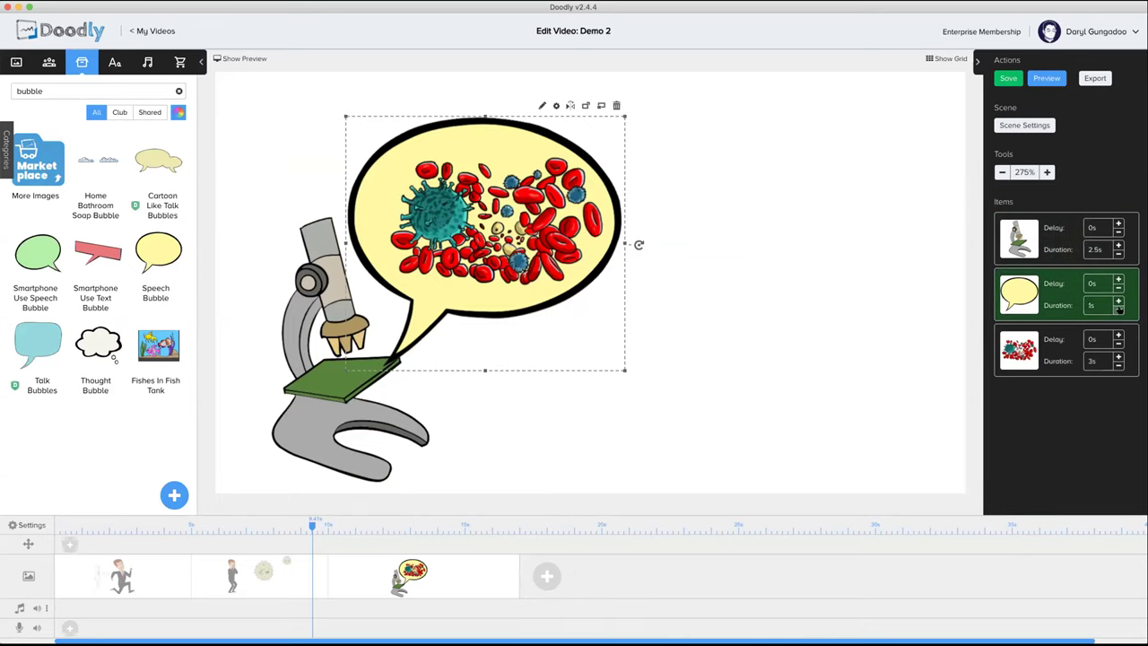
left_click(1118, 365)
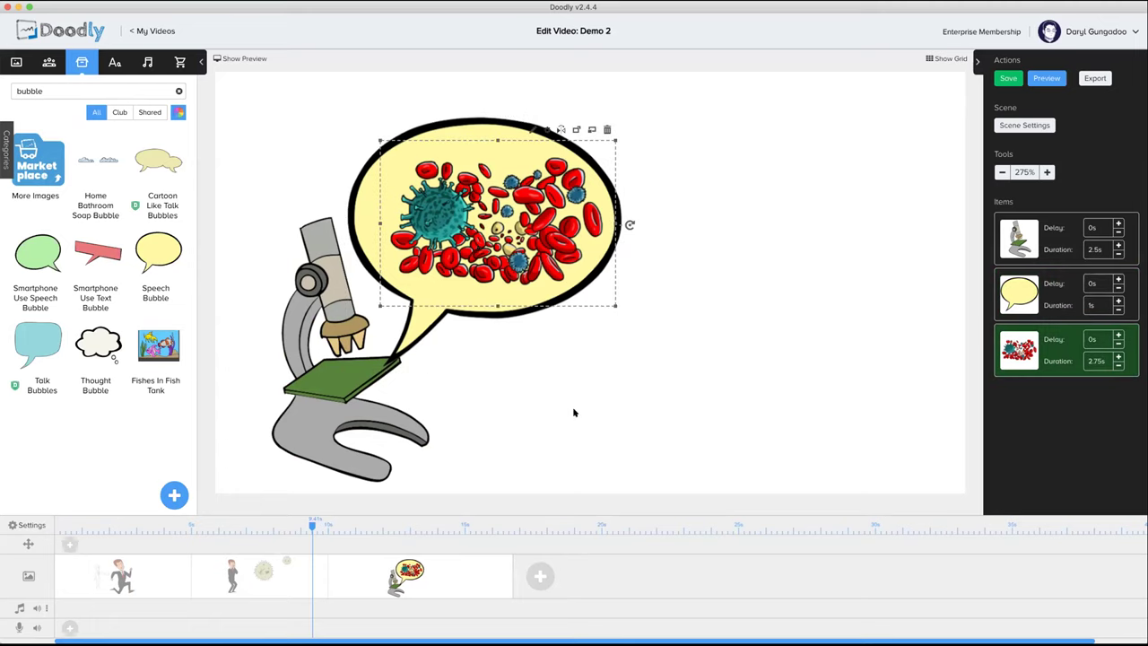
Step: Save the video and play a preview of the microscope scene
left_click(1007, 79)
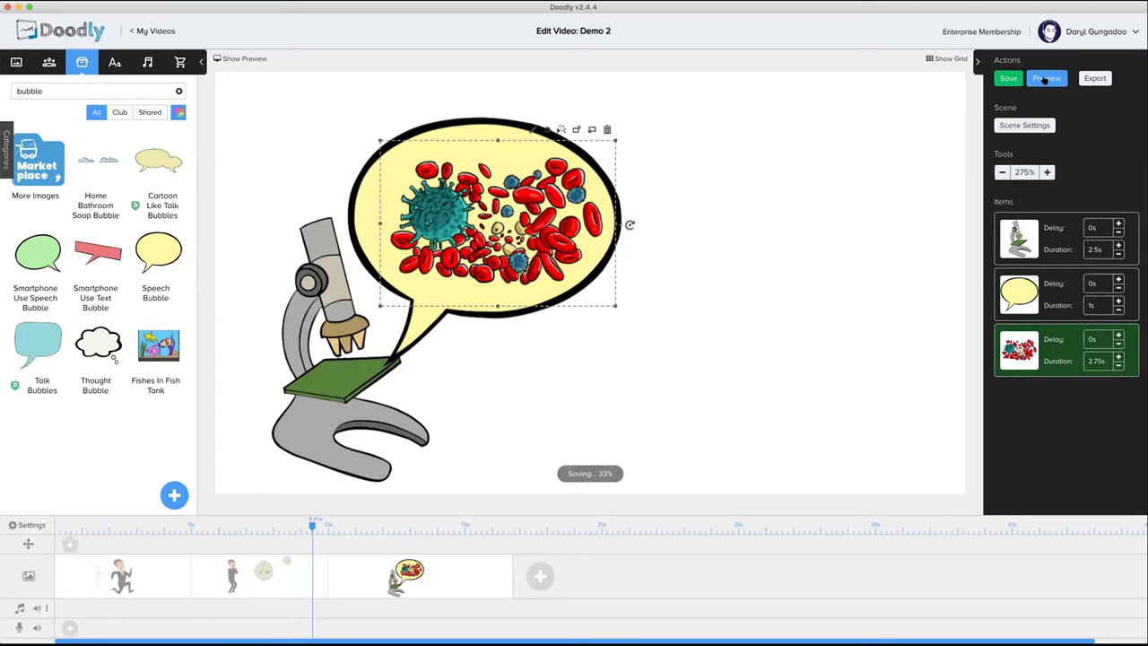
left_click(1044, 78)
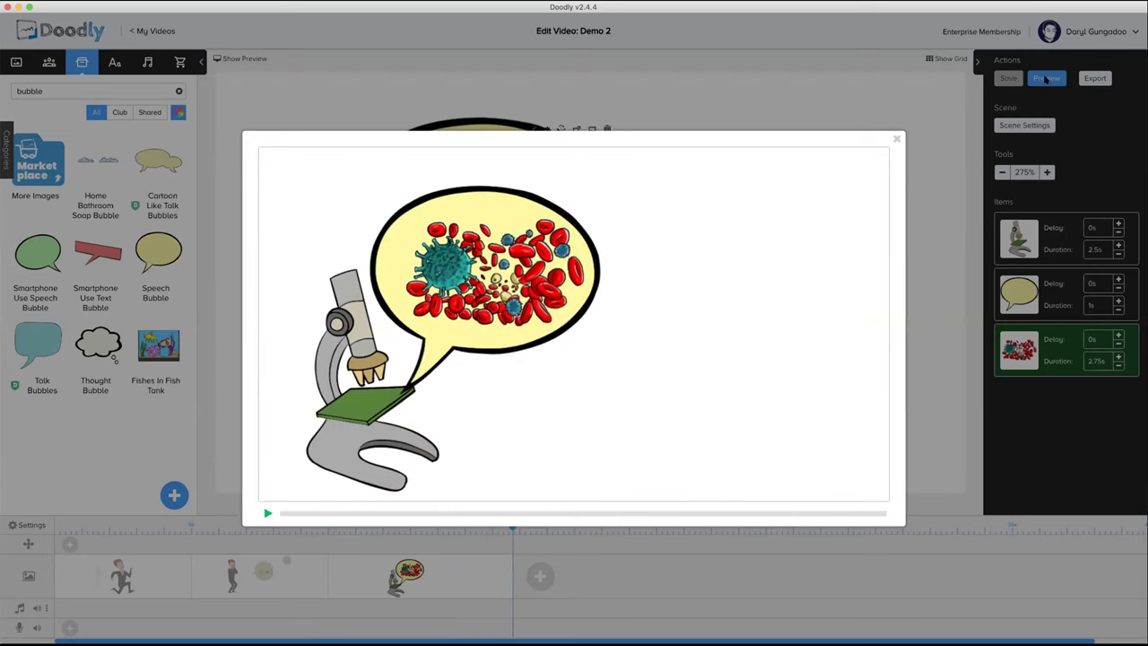
Step: Close the preview, then open the export settings for the video and leave them without exporting
left_click(894, 140)
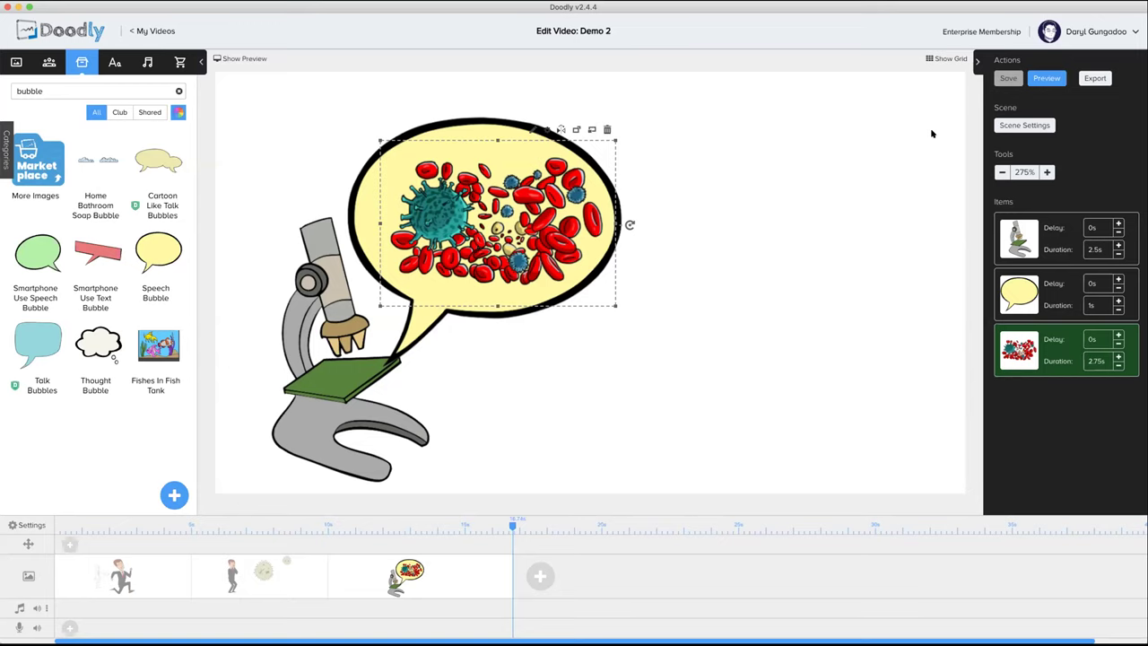
left_click(1095, 79)
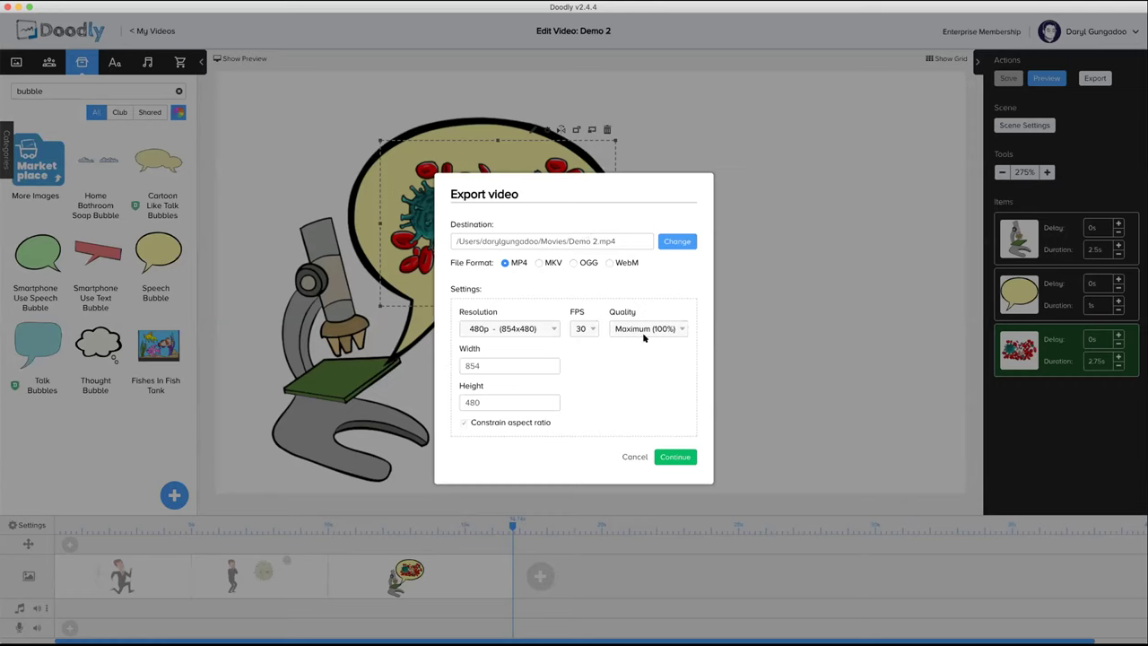
left_click(634, 457)
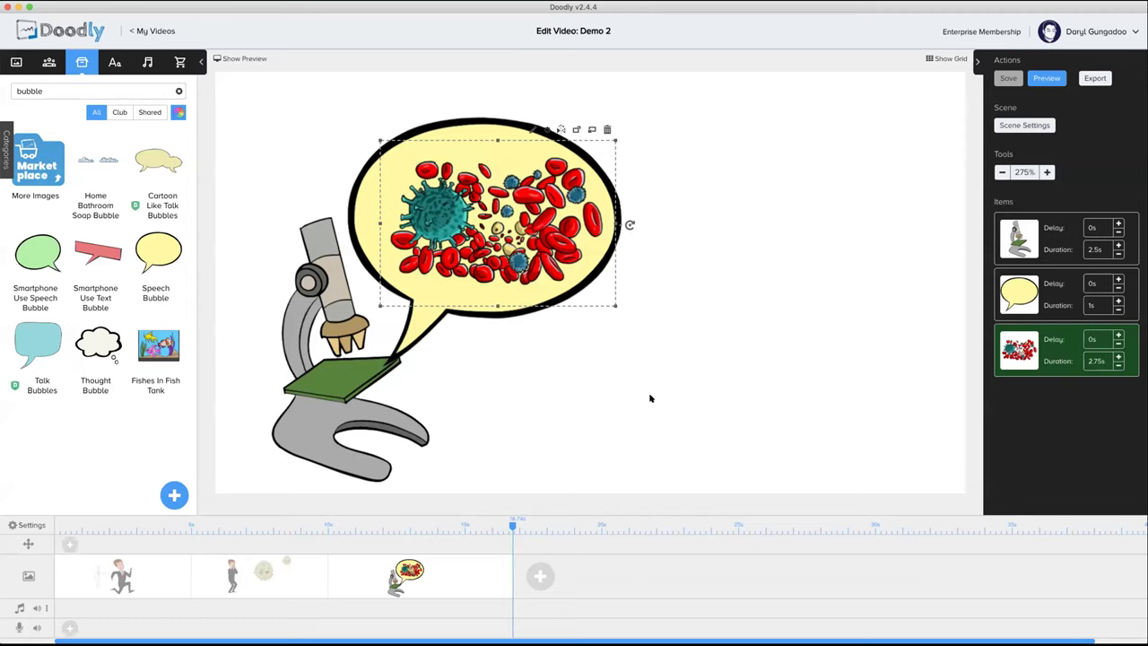
Step: Record a voice-over on the voice track and preview it with the animation from the start of the timeline
left_click(69, 628)
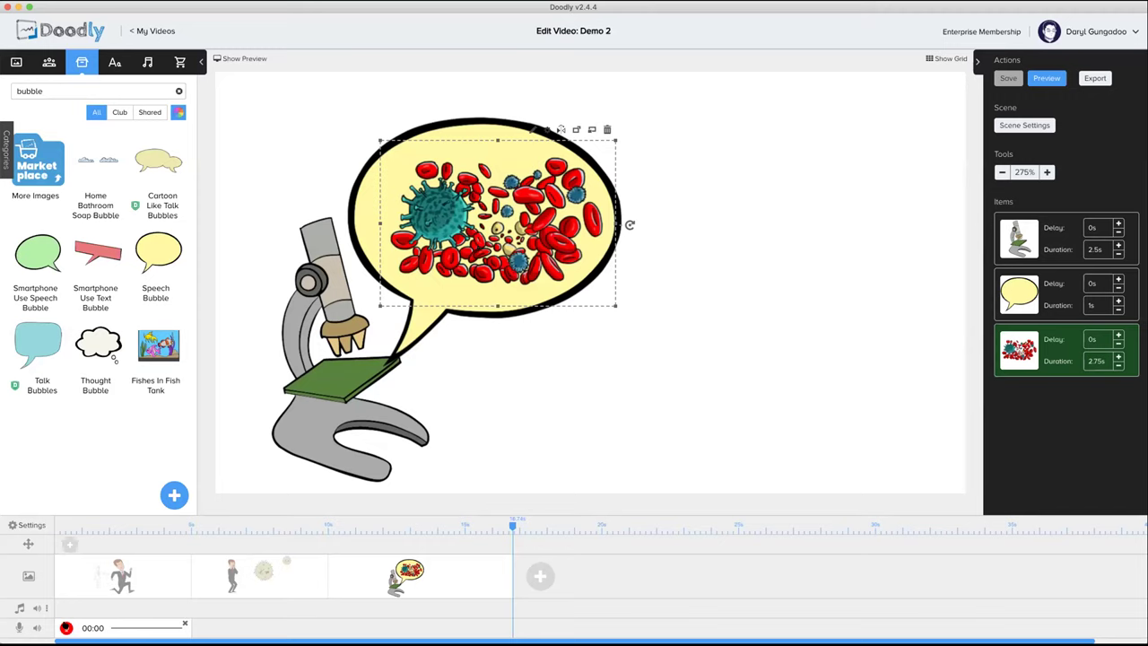
left_click(66, 627)
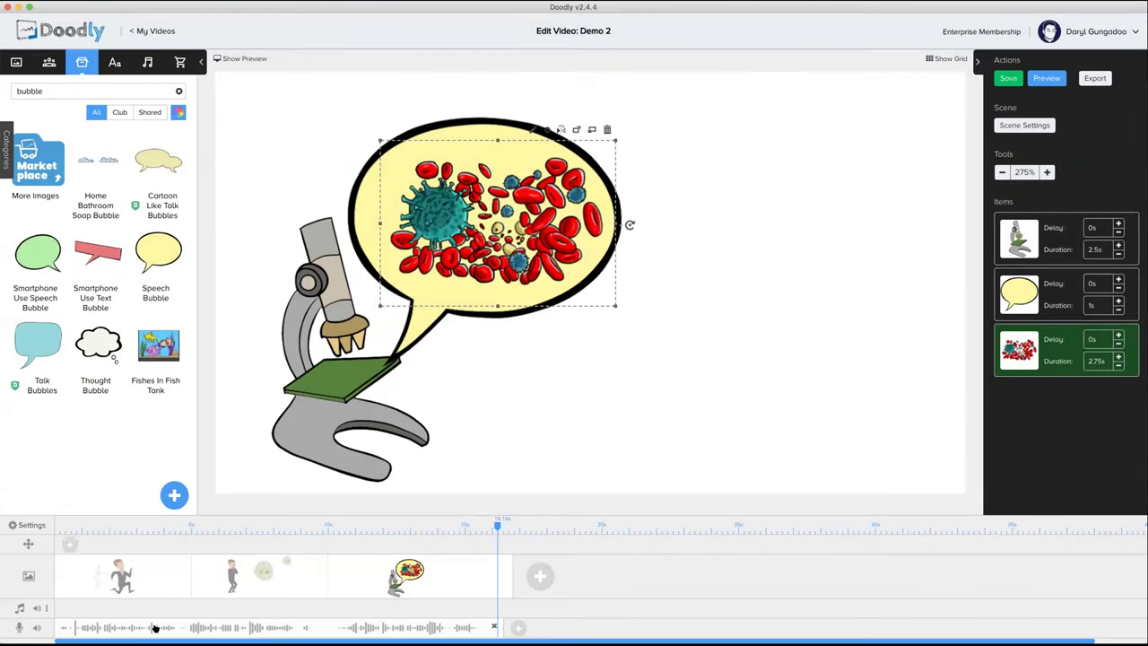
left_click_drag(496, 525, 45, 526)
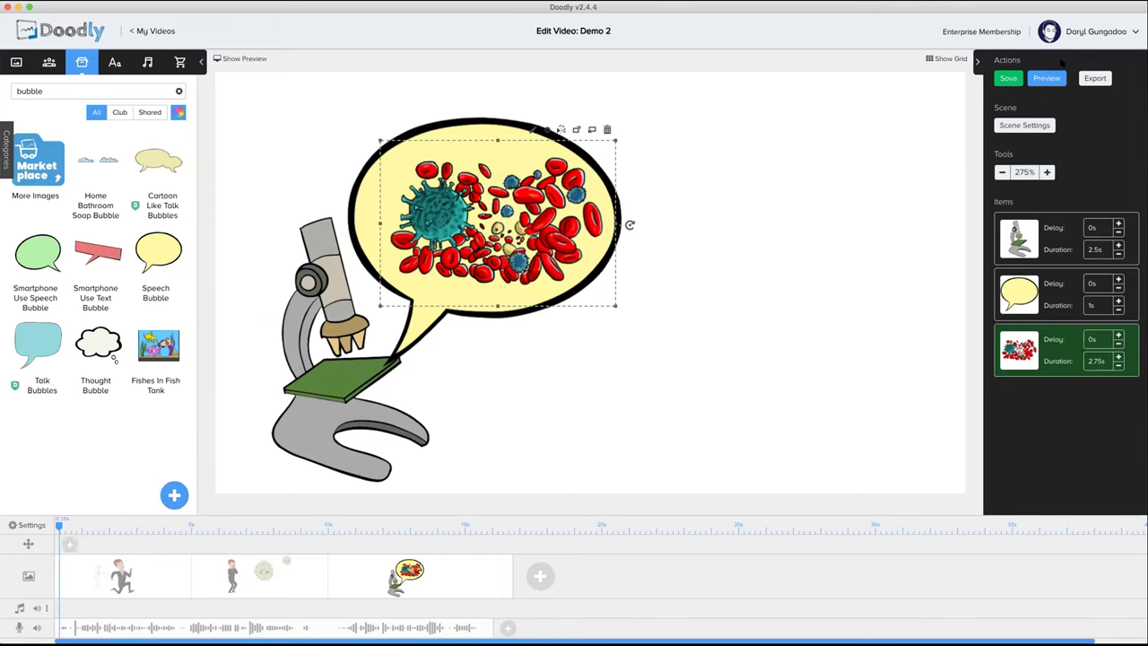
left_click(1047, 78)
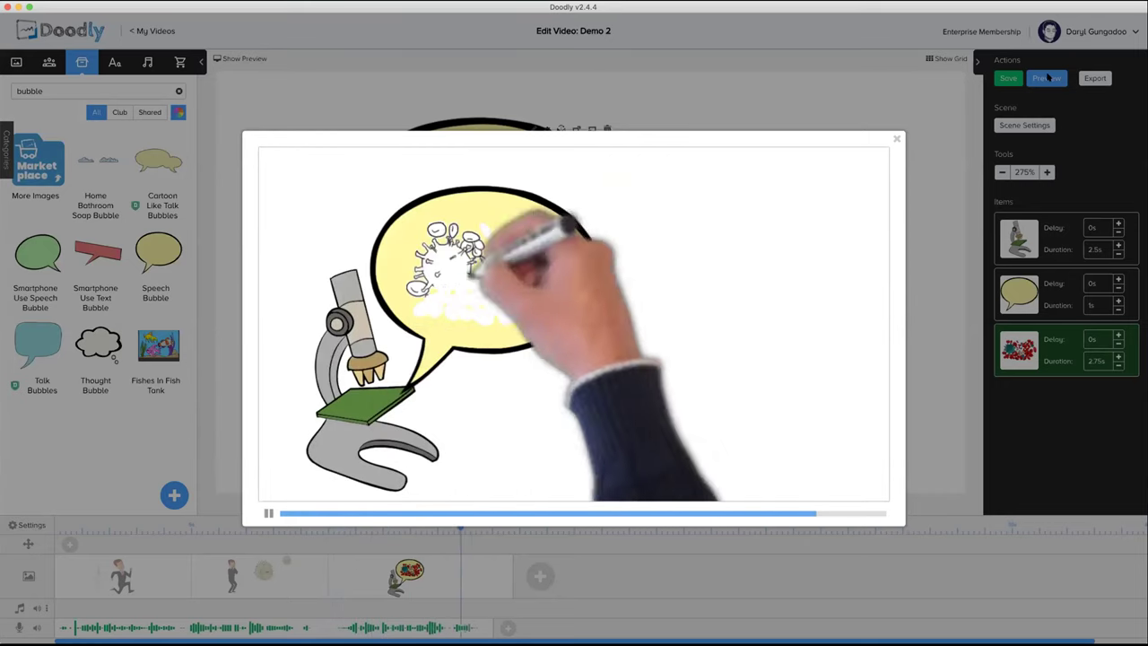
left_click(896, 139)
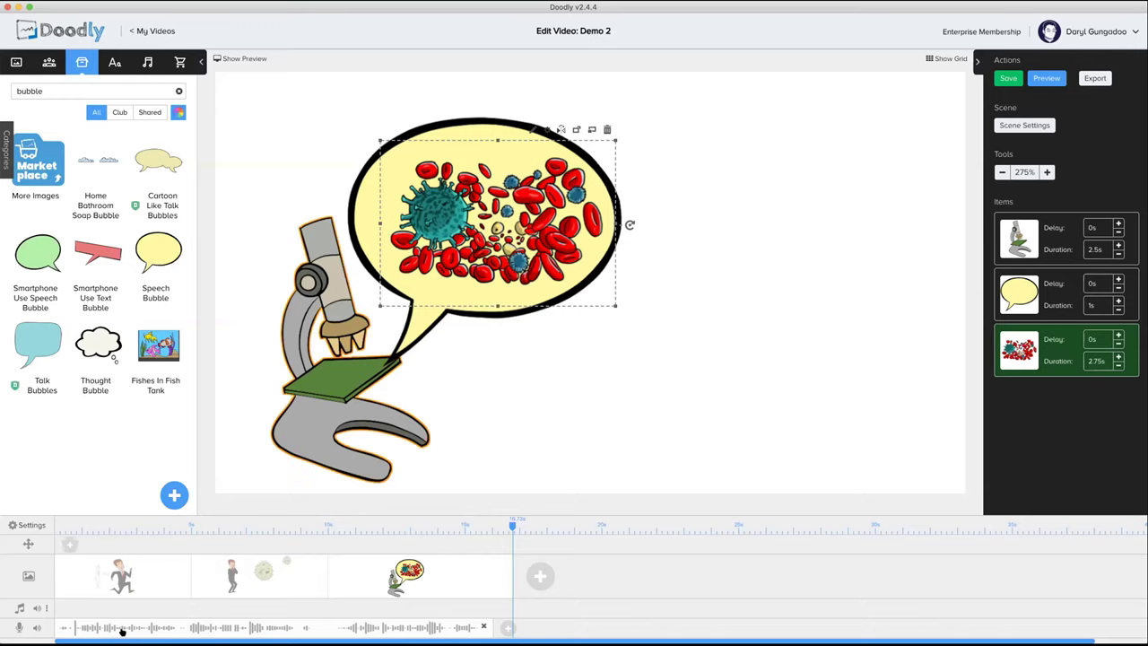
Step: Remove the recorded voice-over from the timeline, then reopen Demo 2 from the list of videos
left_click(481, 627)
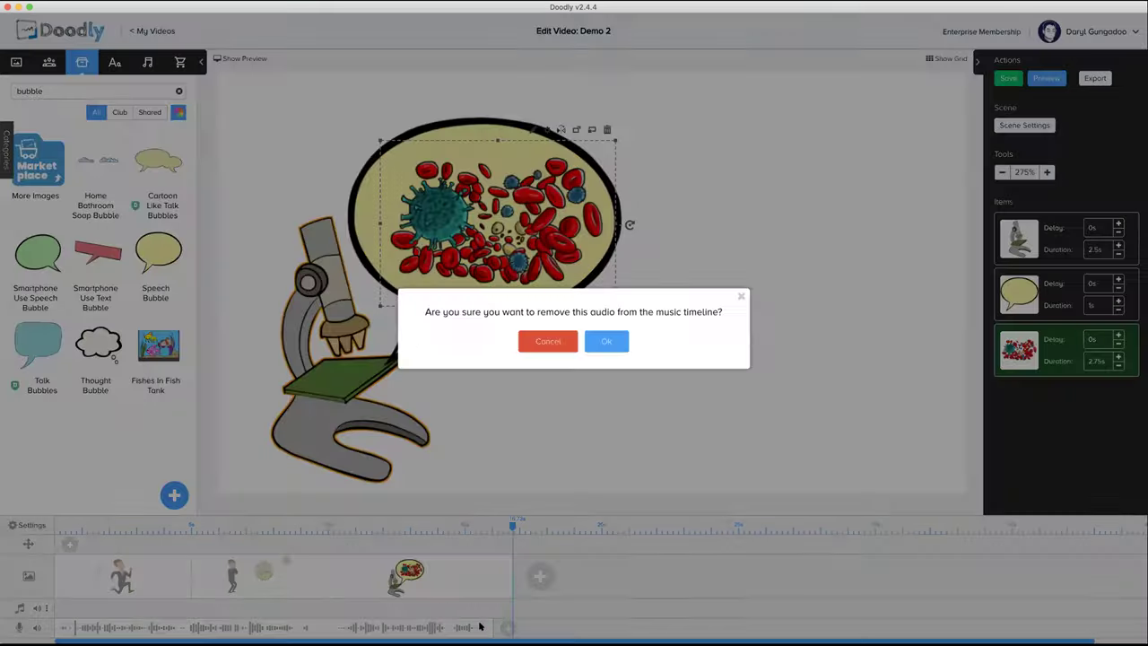
left_click(608, 341)
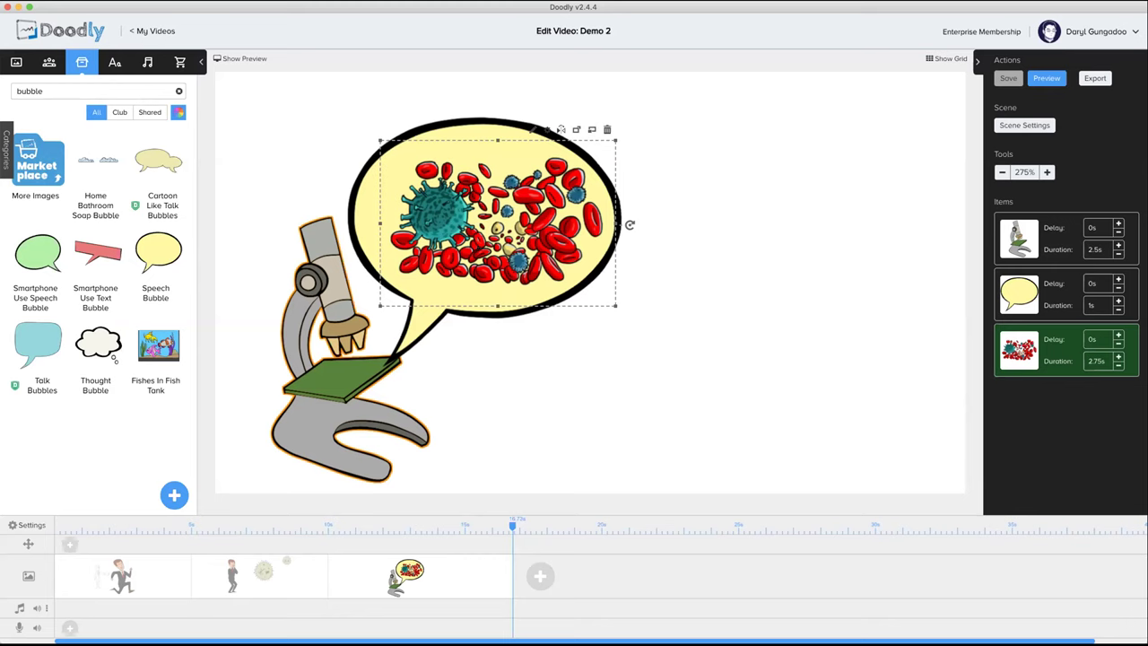
left_click(134, 31)
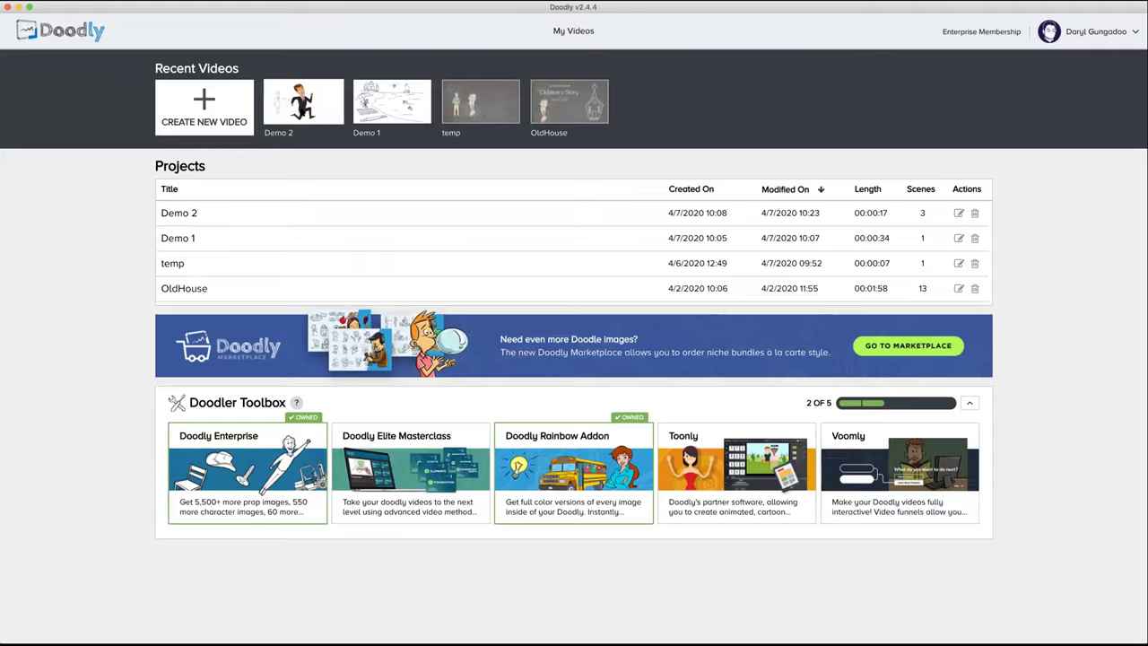
left_click(303, 112)
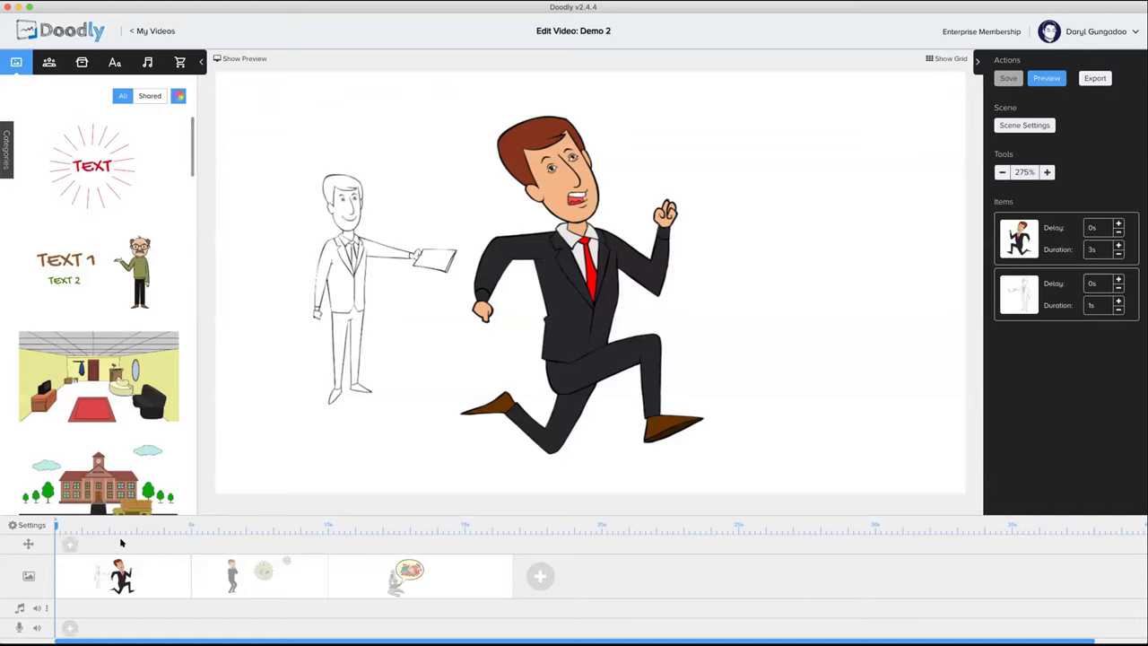
Step: Add an Arial Rounded Bold caption introducing the running man by name and place it to the upper right of his head
left_click(114, 63)
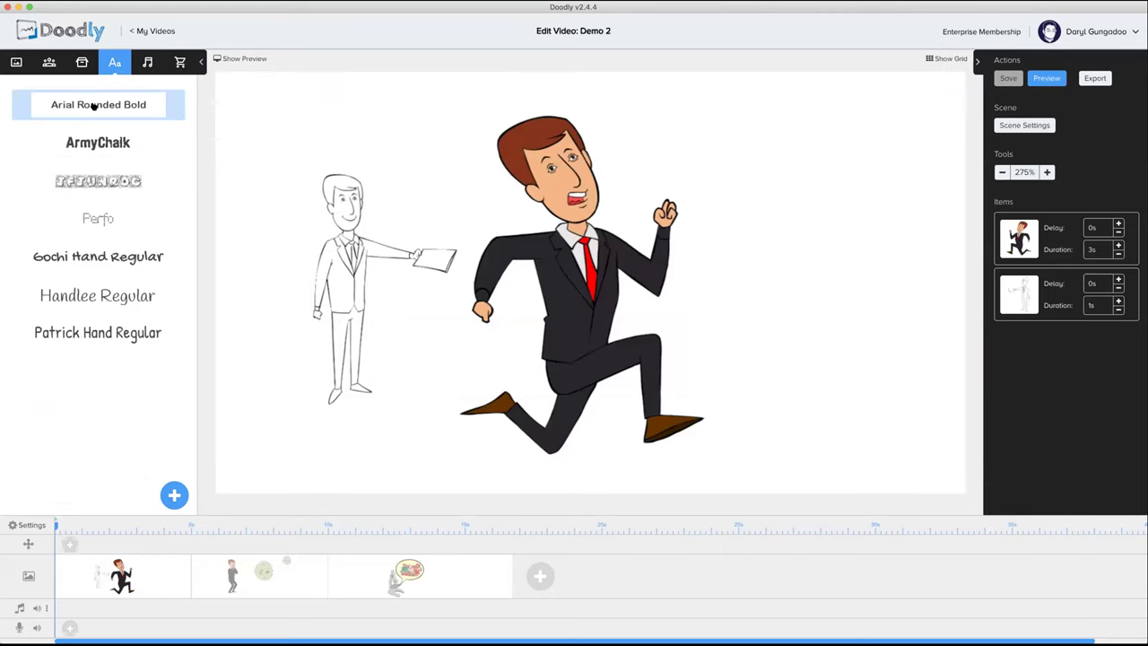
left_click(122, 105)
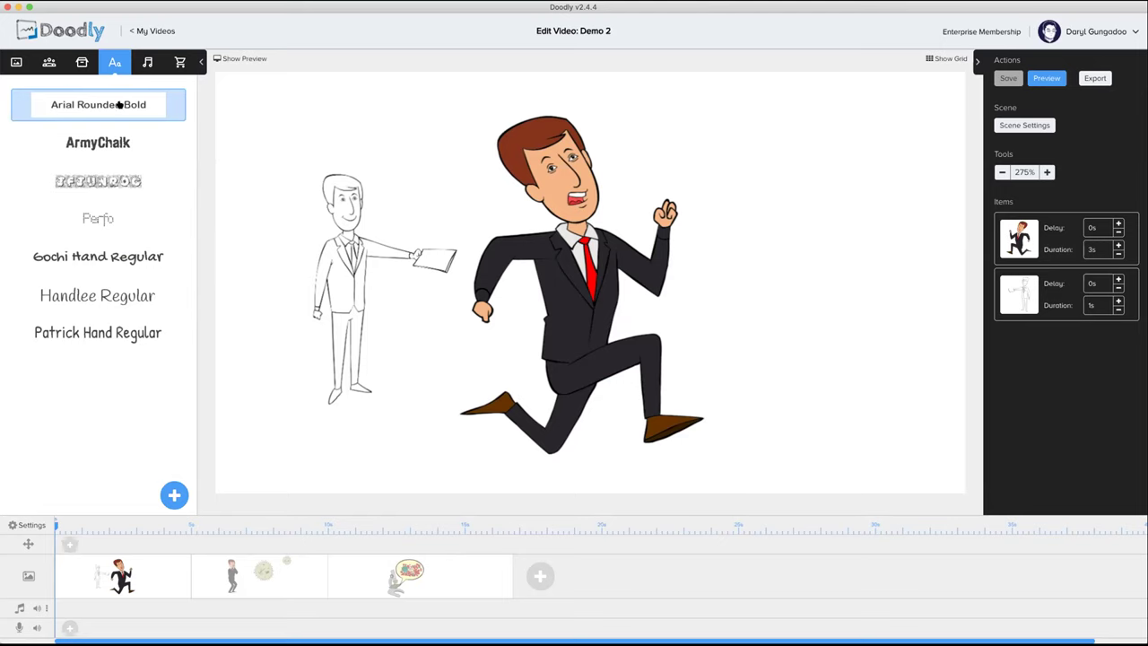
left_click(821, 158)
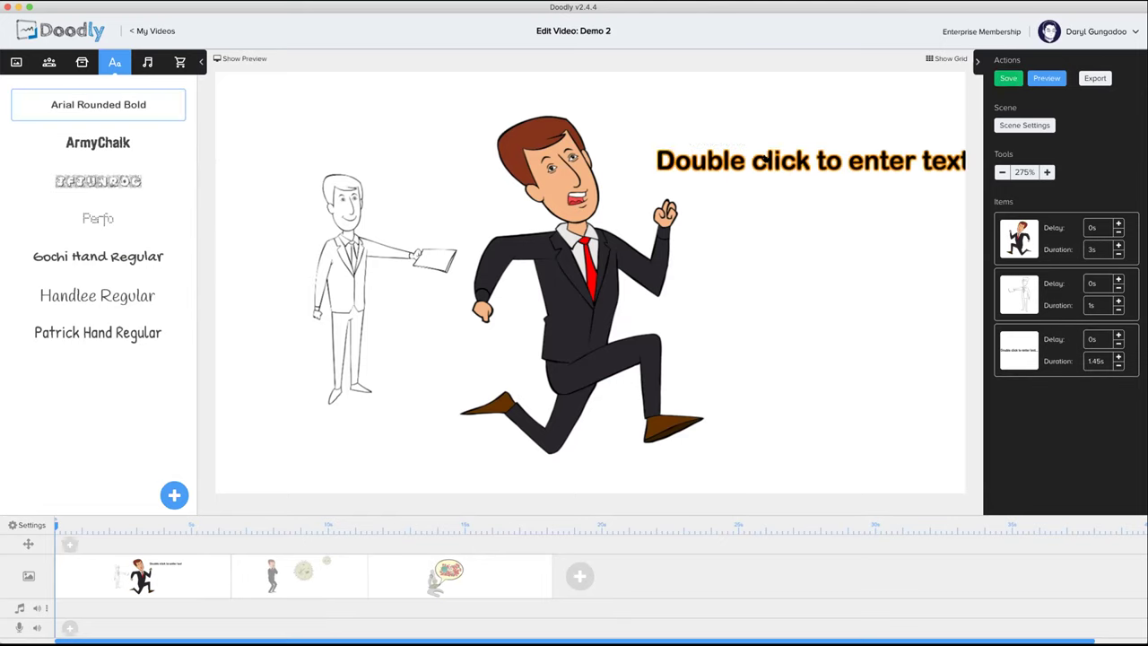
double_click(789, 163)
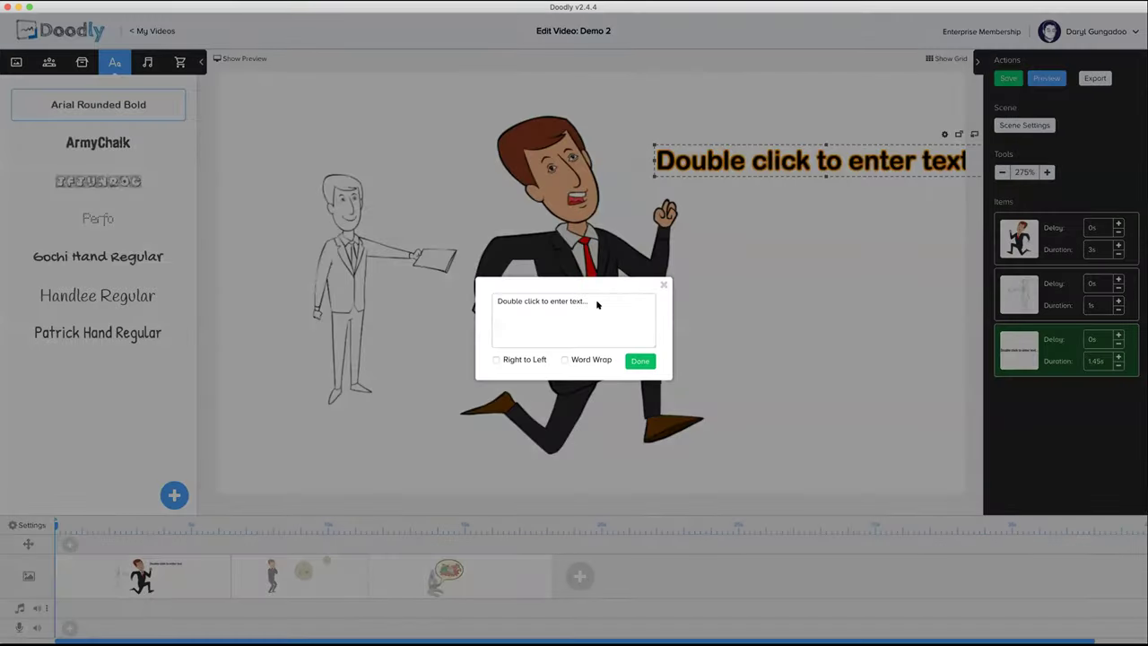
triple_click(597, 303)
type("This is Adam !")
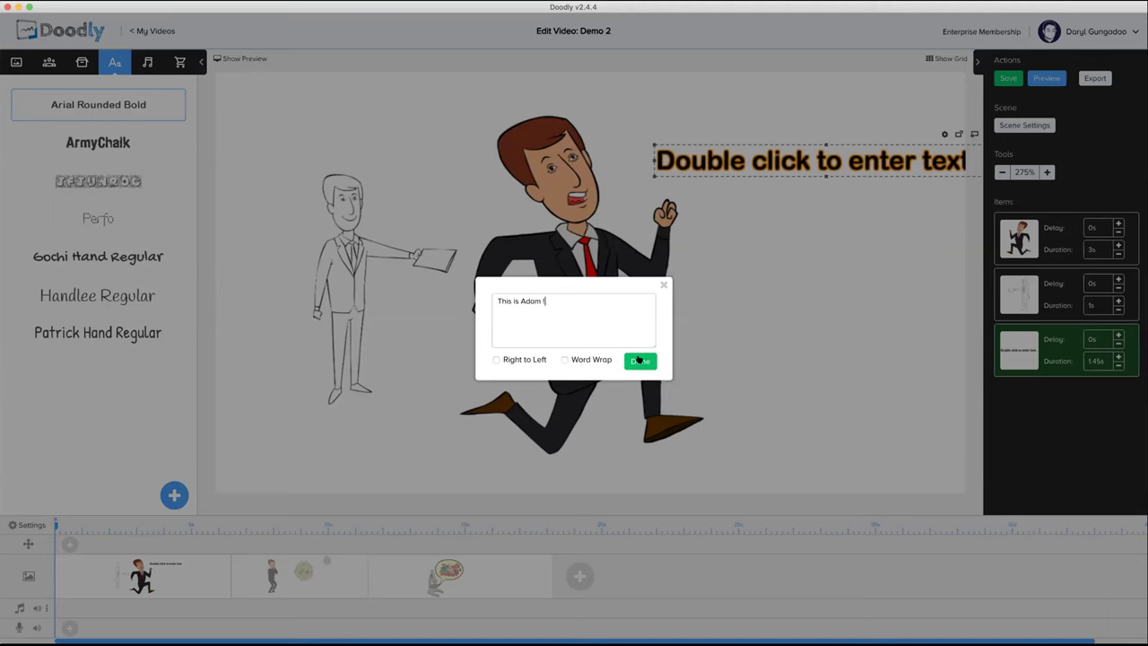
left_click(639, 360)
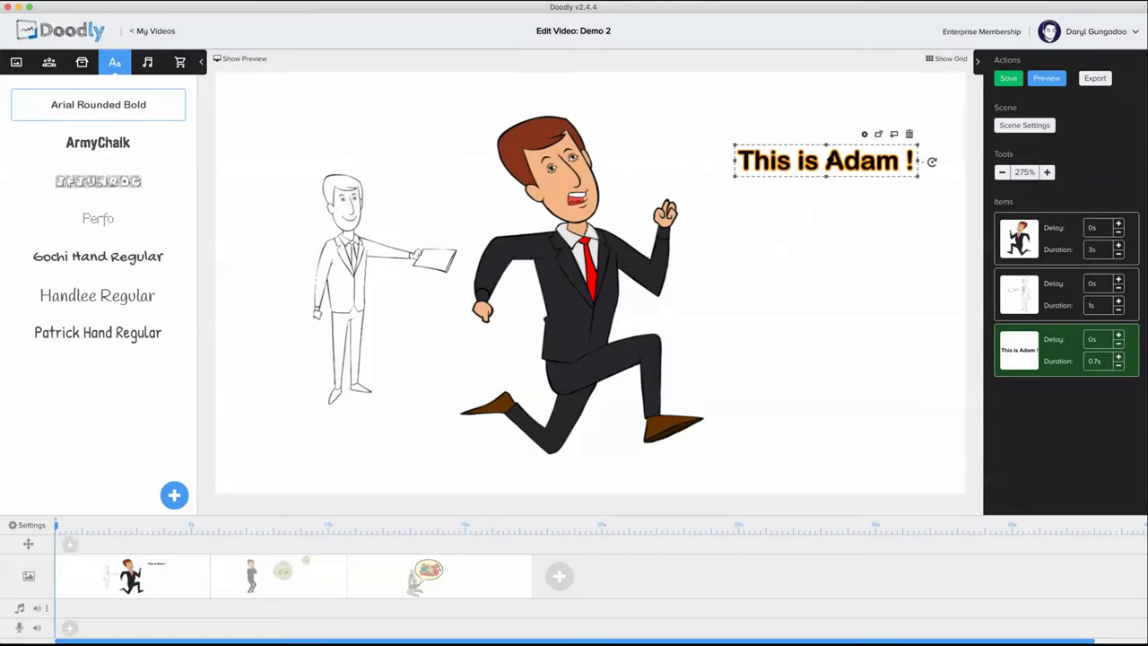
left_click_drag(820, 159, 768, 116)
left_click(777, 212)
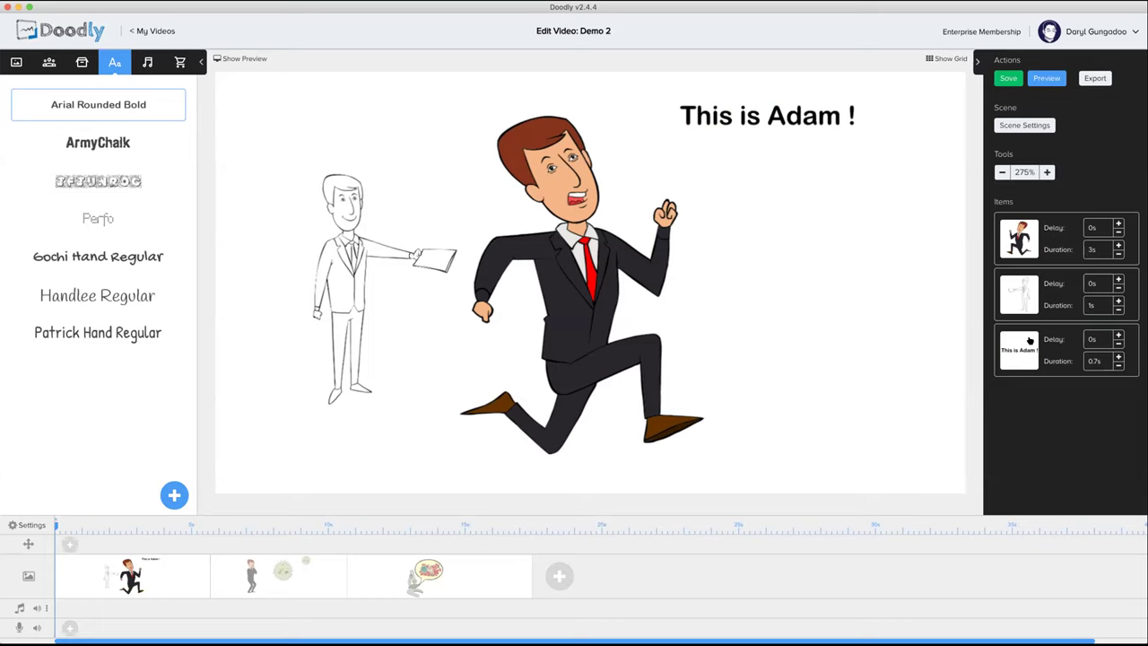
Step: Delete the sketched man holding a paper from the first scene
left_click(390, 243)
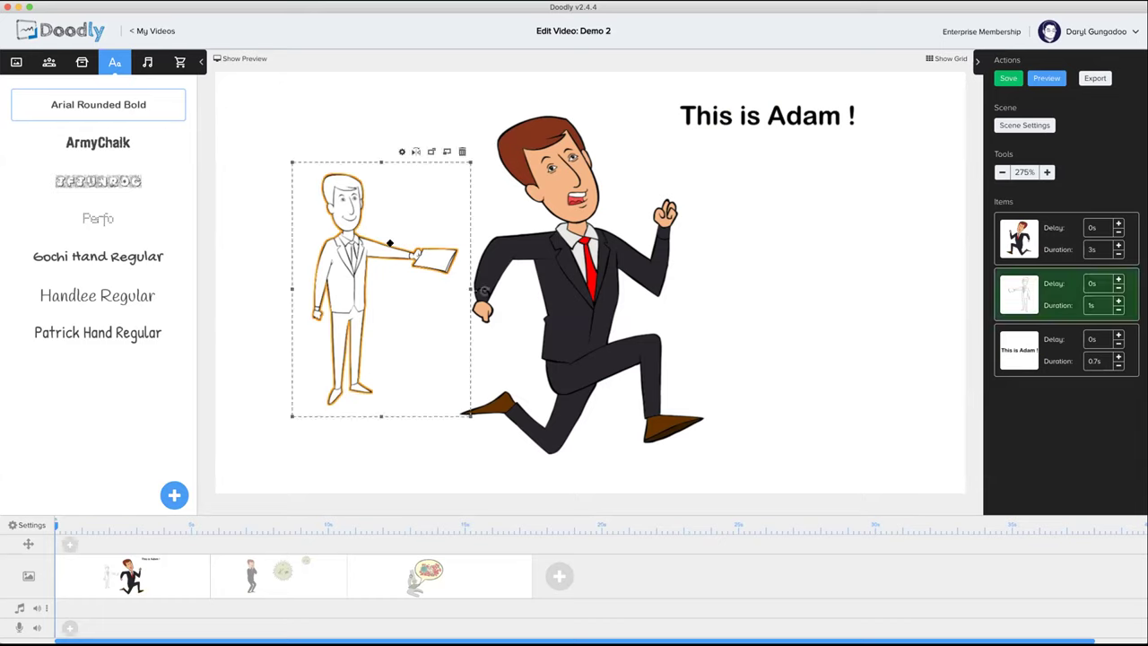
key("Delete")
left_click(606, 357)
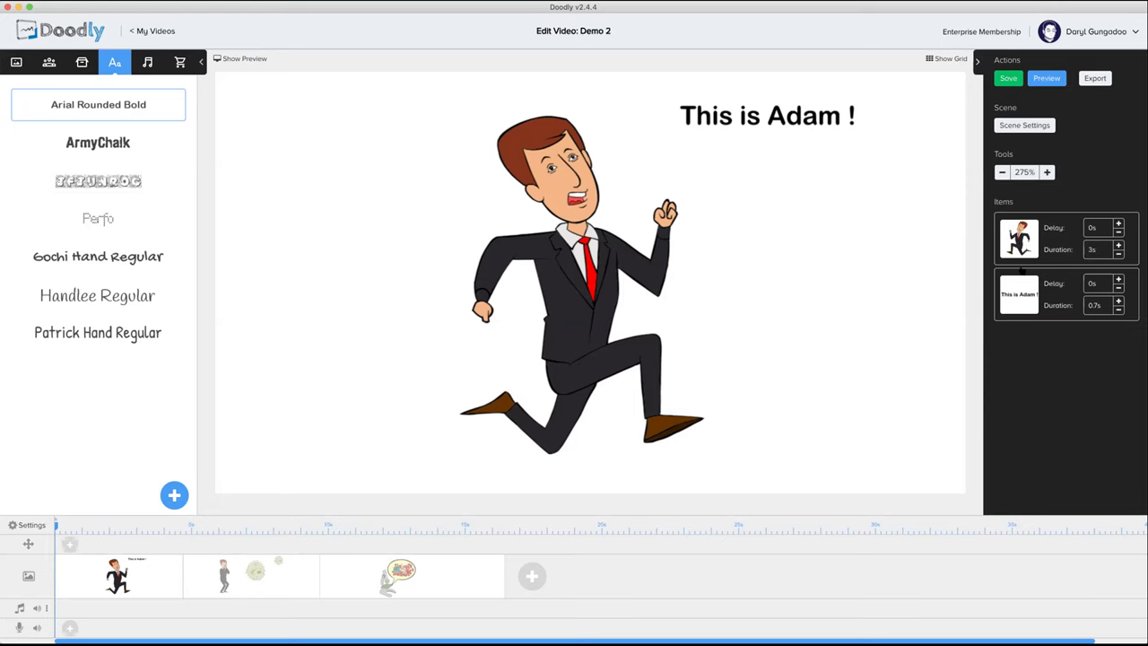
Step: Reorder the caption before the running man and play a preview of the change
left_click_drag(1028, 293, 1030, 235)
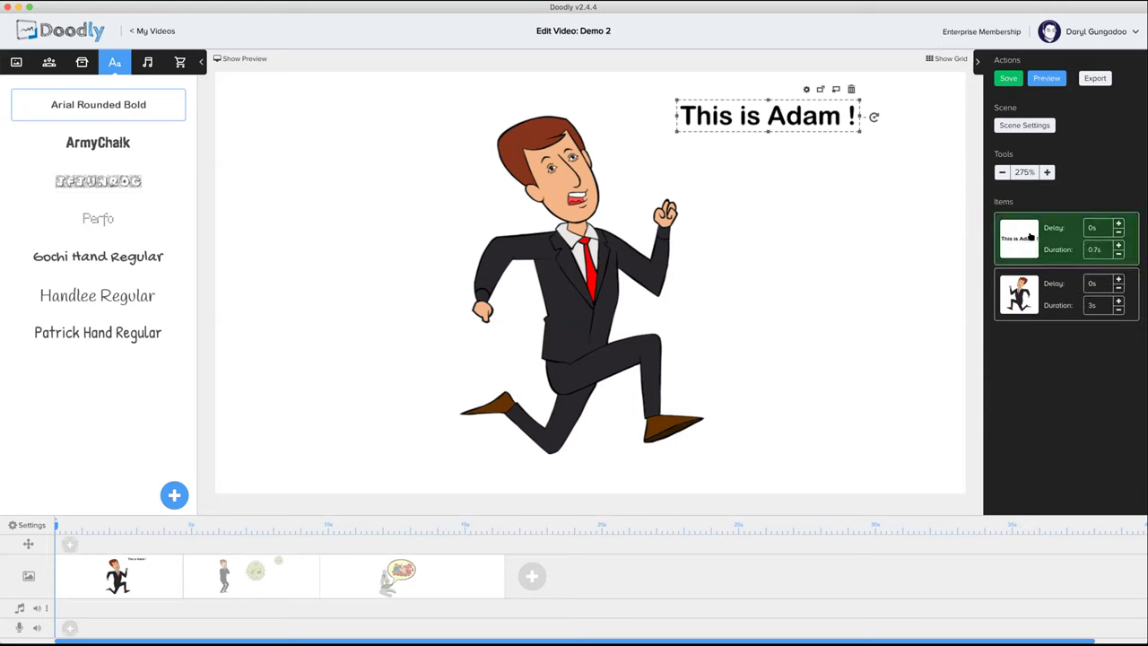
left_click(1035, 79)
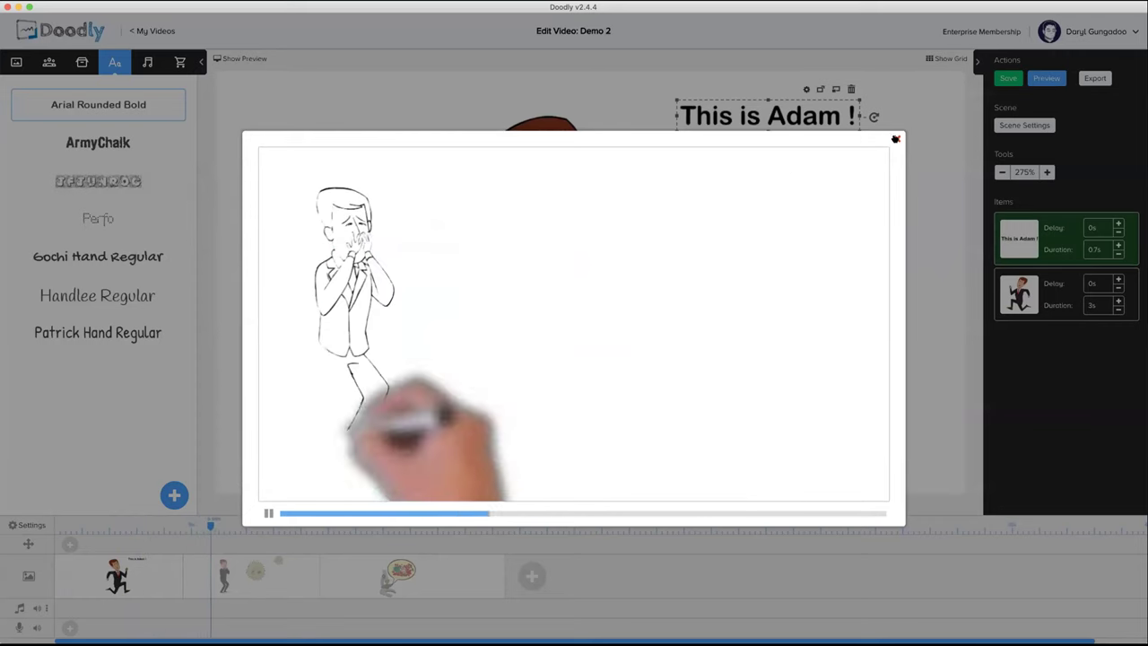
left_click(895, 139)
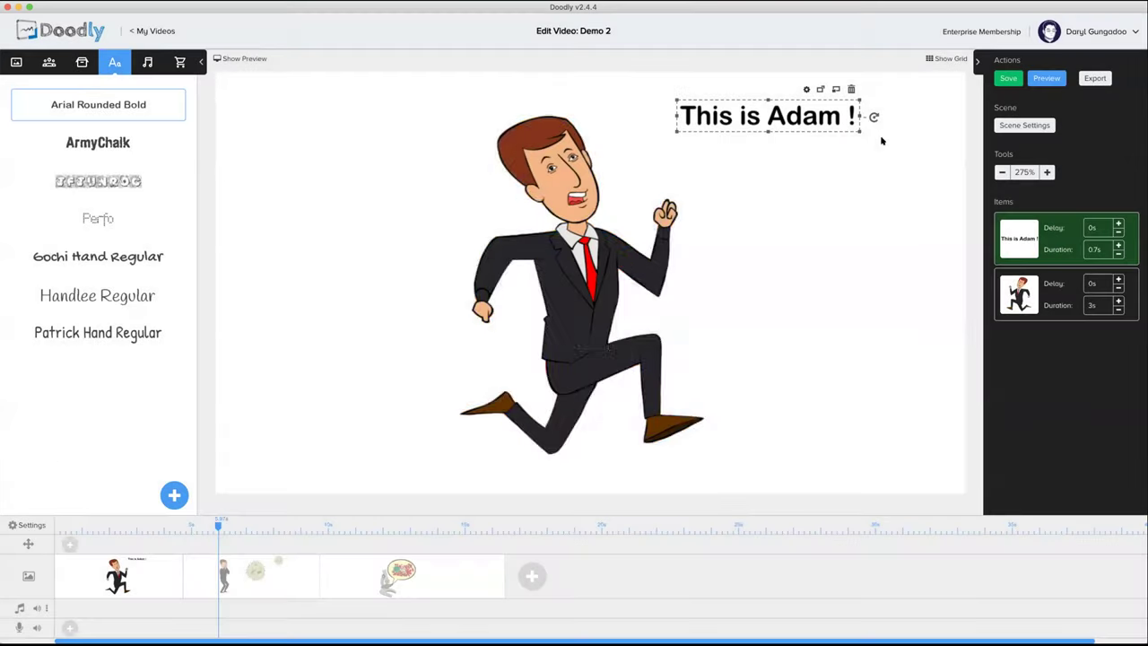
Step: Add the text "Achew !" in Gochi Hand Regular to the second scene and place it beside the sneezing man's head
left_click(232, 579)
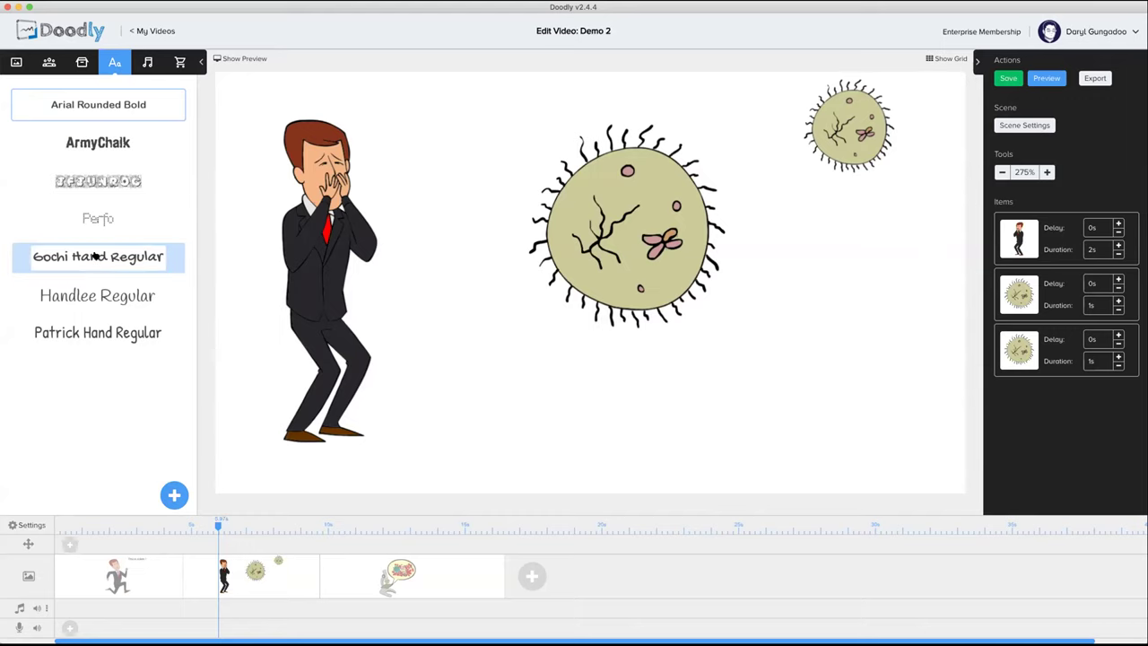
left_click_drag(554, 362, 554, 362)
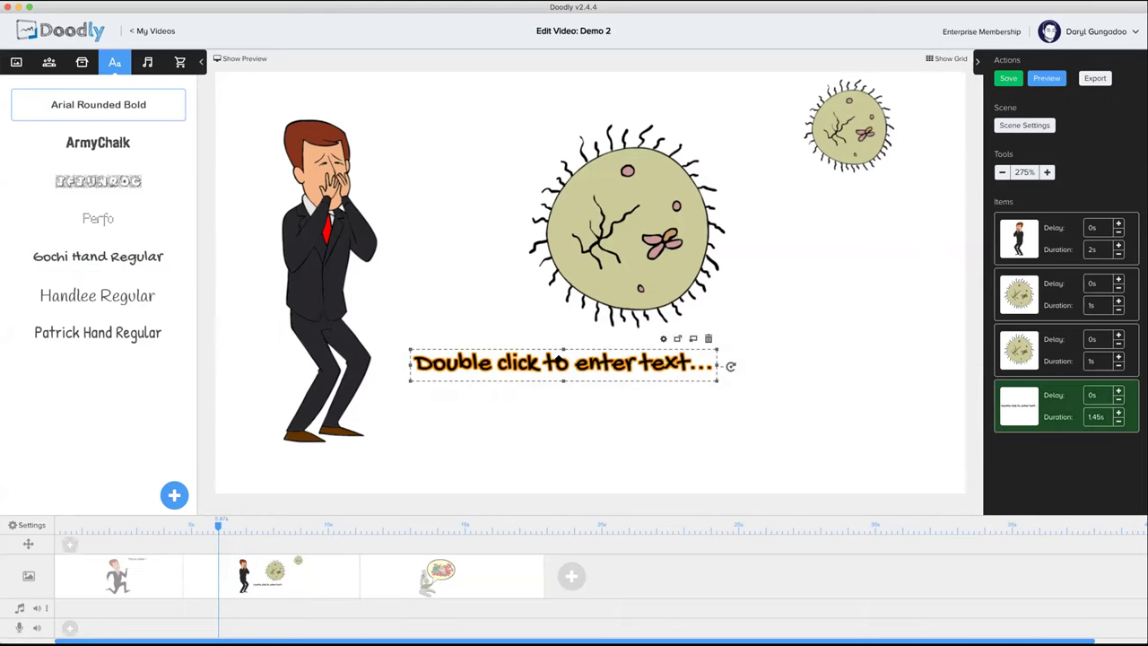
double_click(557, 361)
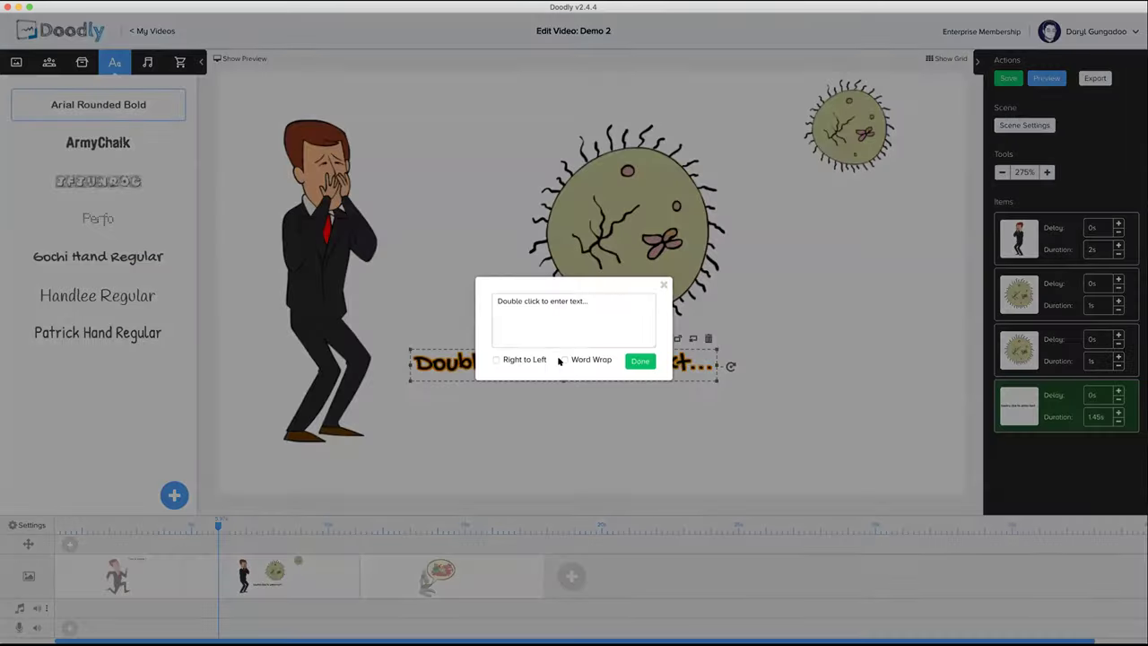
triple_click(590, 301)
type("A")
left_click(640, 361)
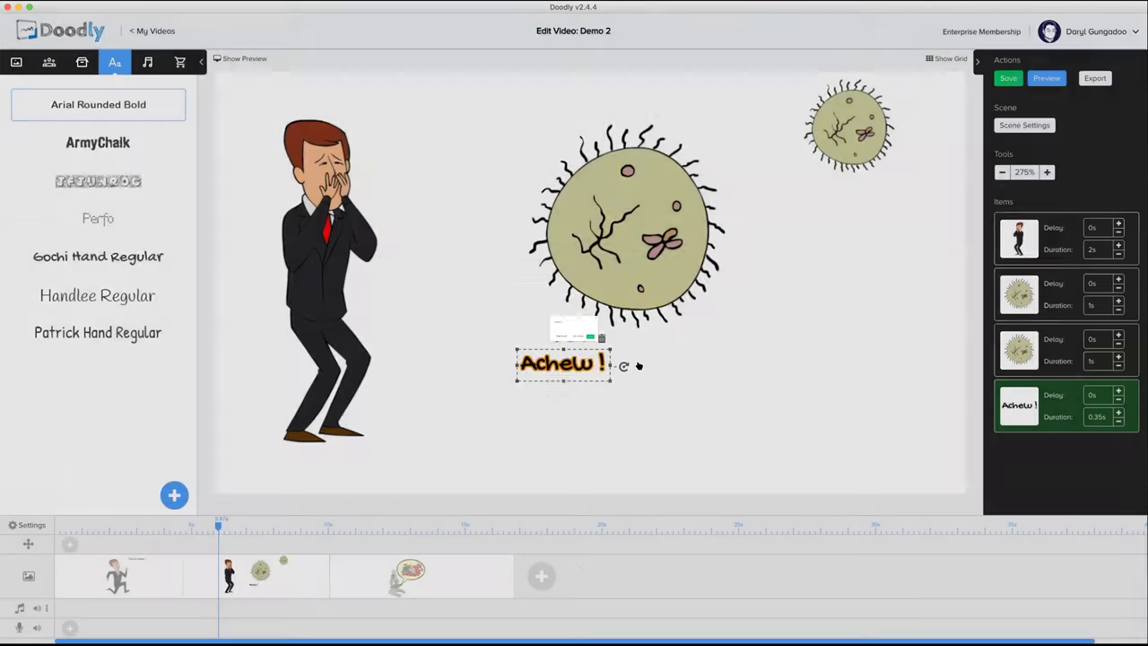
left_click_drag(563, 362, 445, 148)
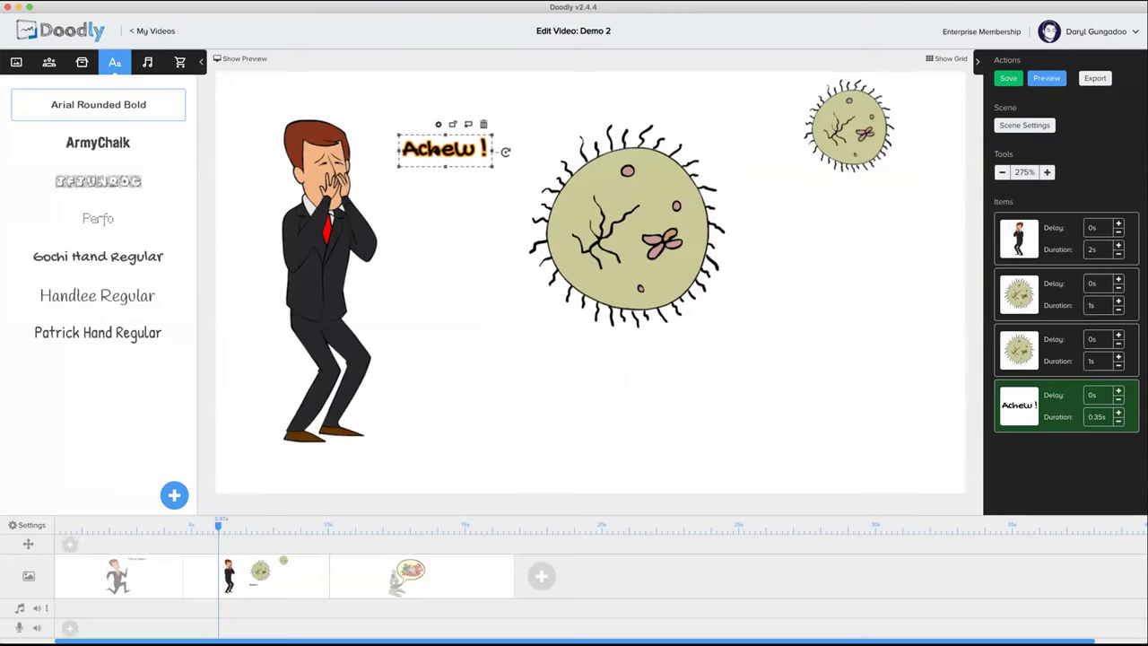
left_click(444, 229)
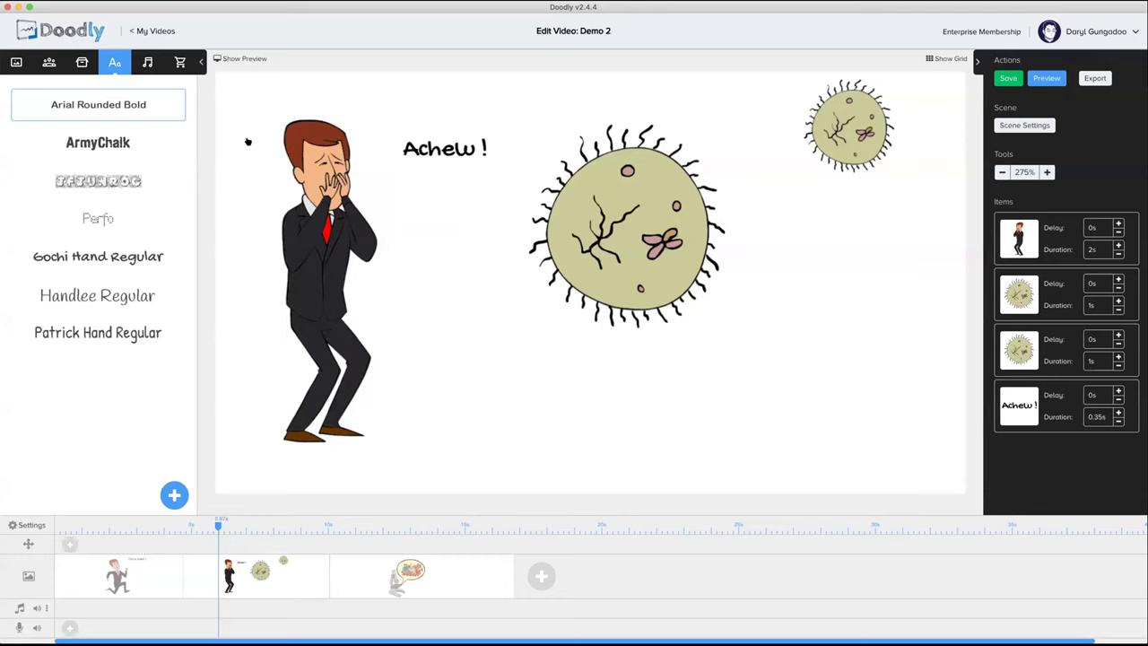
Step: Search the props for "bubble", add the blue talk bubble, shrink it and position it beside the sneezing man's head
left_click(84, 61)
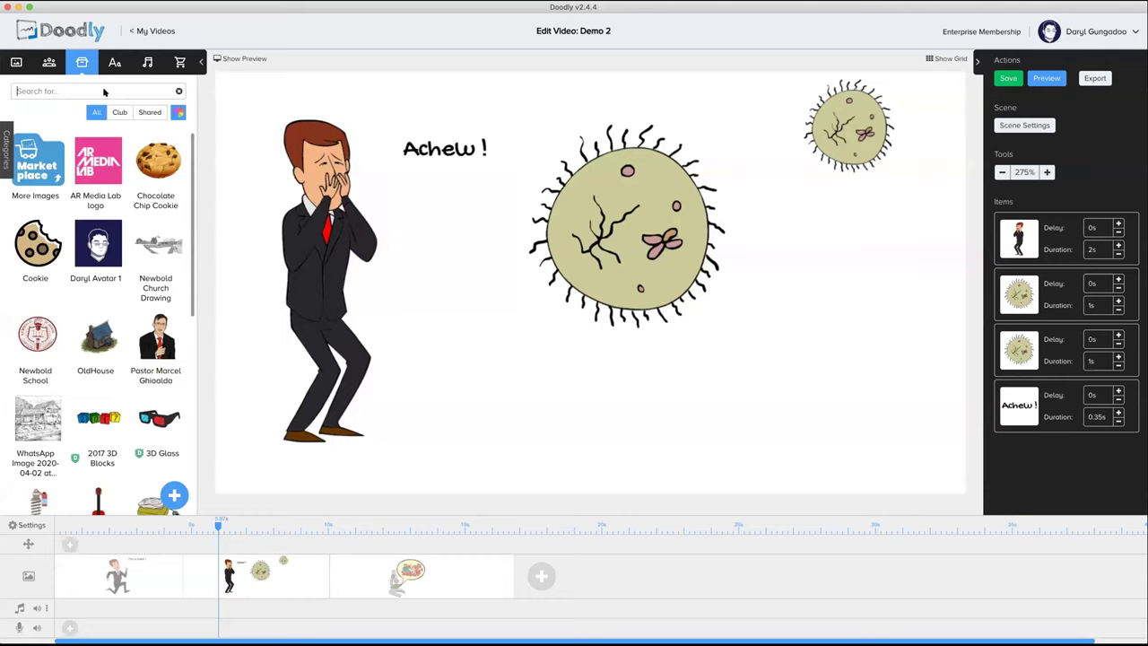
left_click(102, 92)
type("bubble")
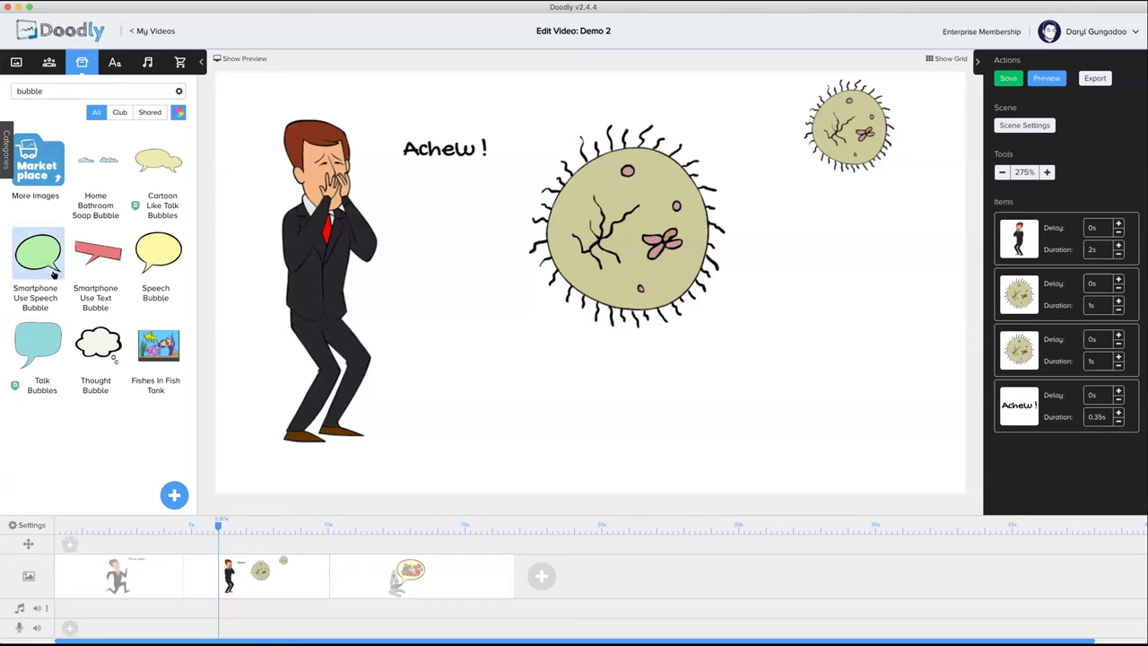
left_click_drag(528, 377, 647, 286)
left_click_drag(754, 188, 615, 323)
left_click_drag(532, 348, 387, 108)
left_click_drag(425, 166, 432, 159)
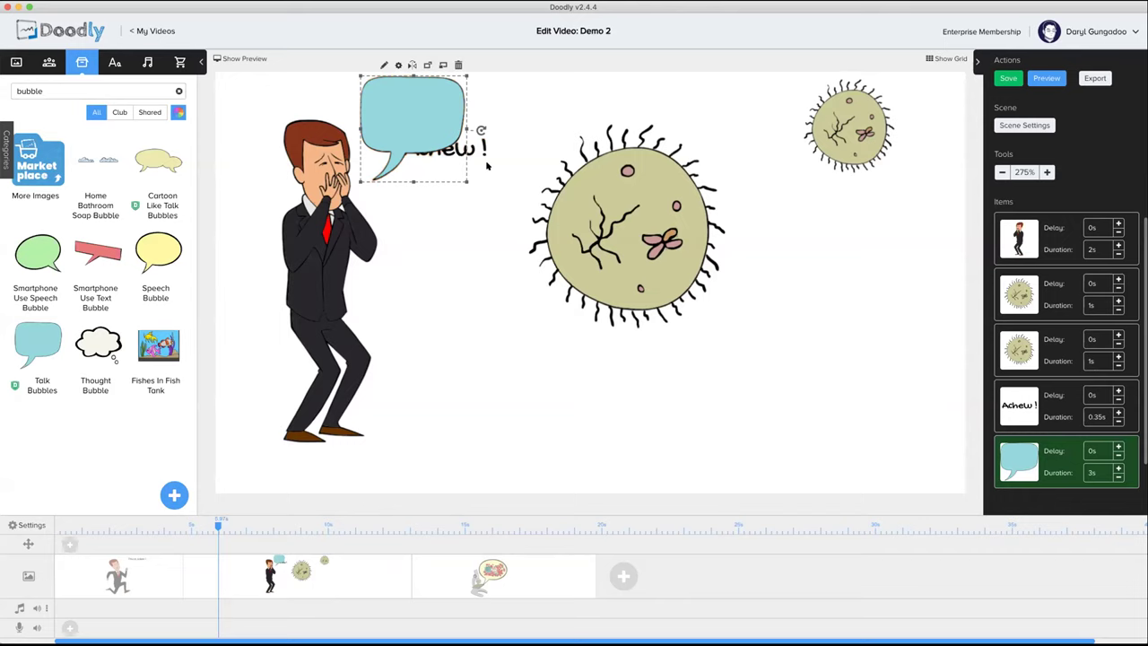
Step: Move the "Achew !" text onto the talk bubble and reorder the bubble before the text
left_click(484, 151)
left_click_drag(462, 150, 451, 115)
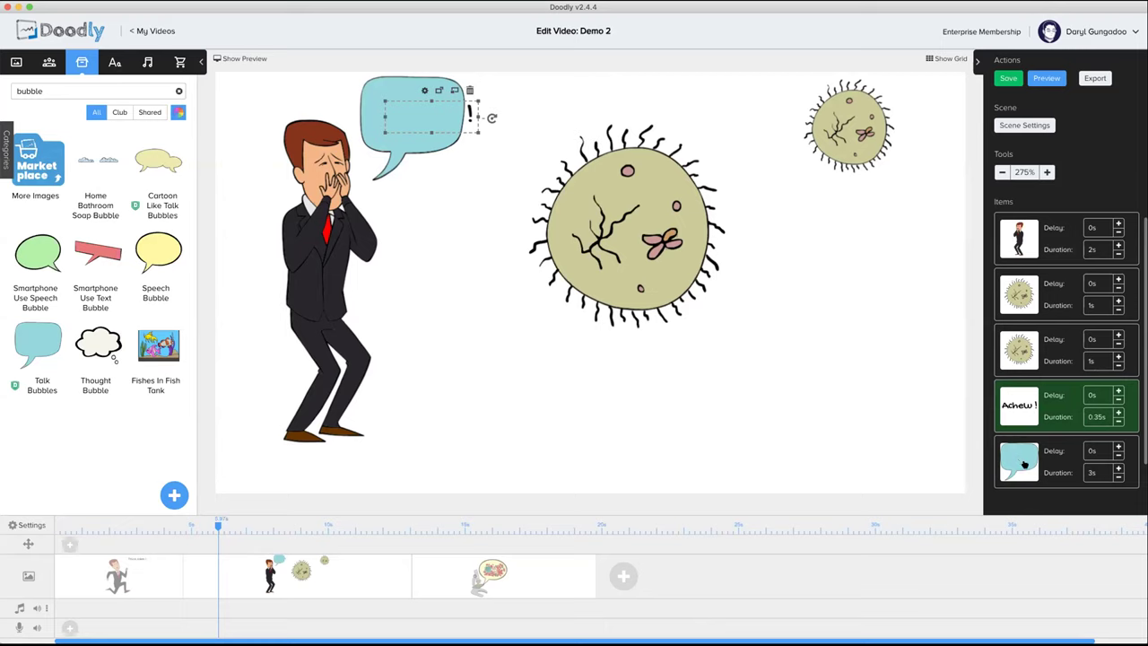
left_click_drag(1019, 463, 1020, 407)
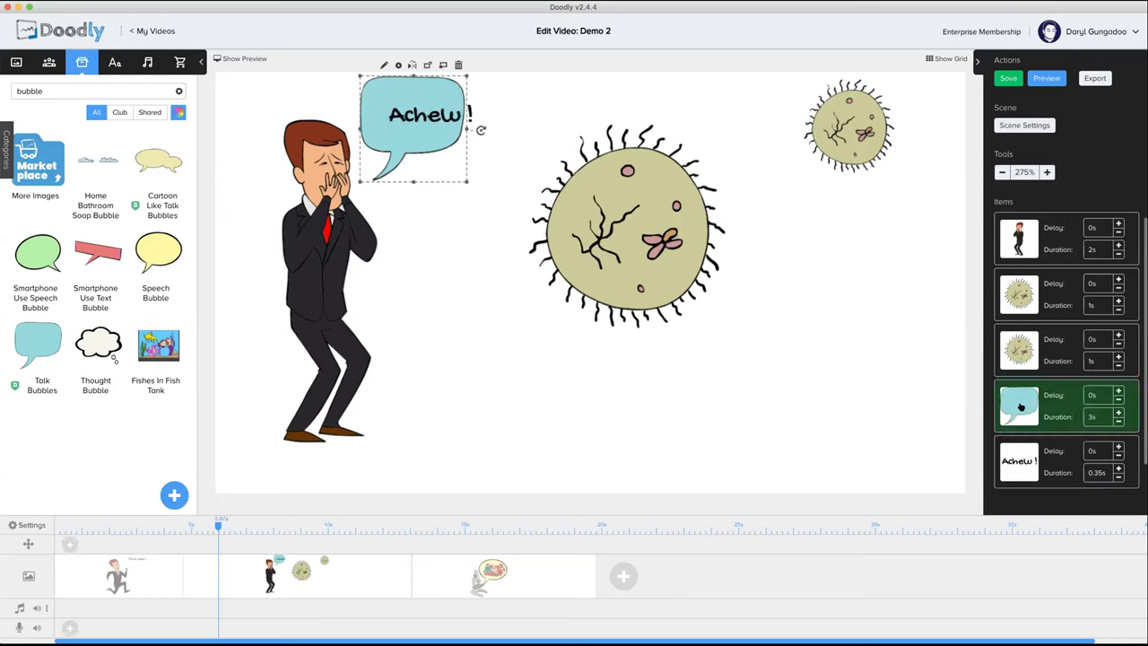
Step: Center the "Achew !" text inside the talk bubble and preview the video from near its start
left_click(1019, 459)
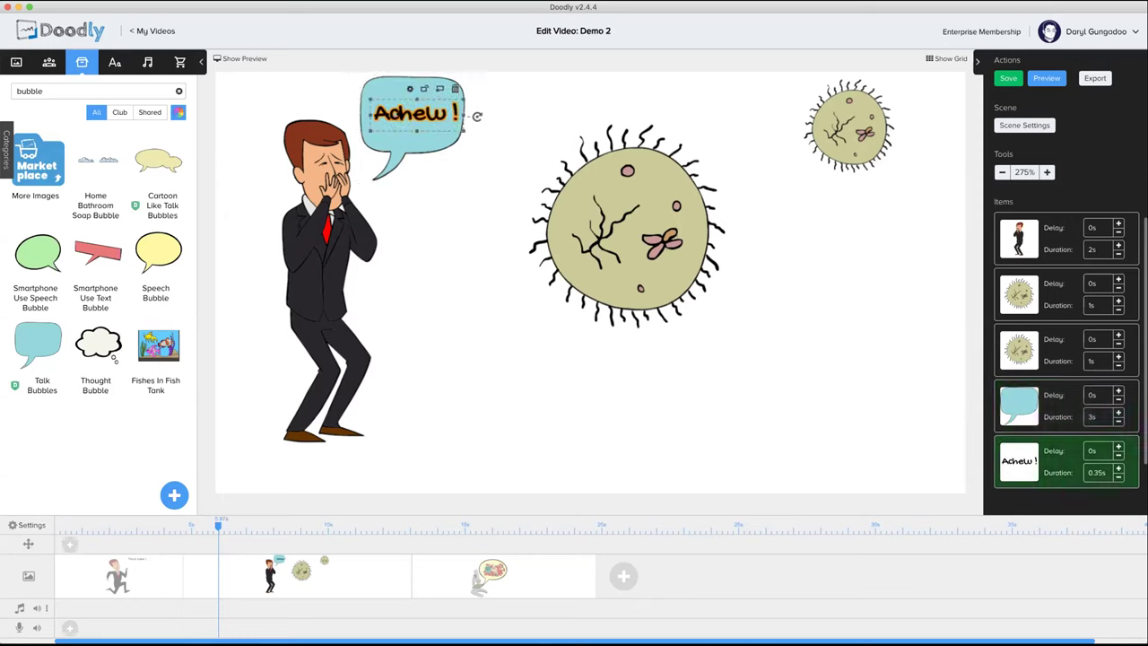
left_click(448, 296)
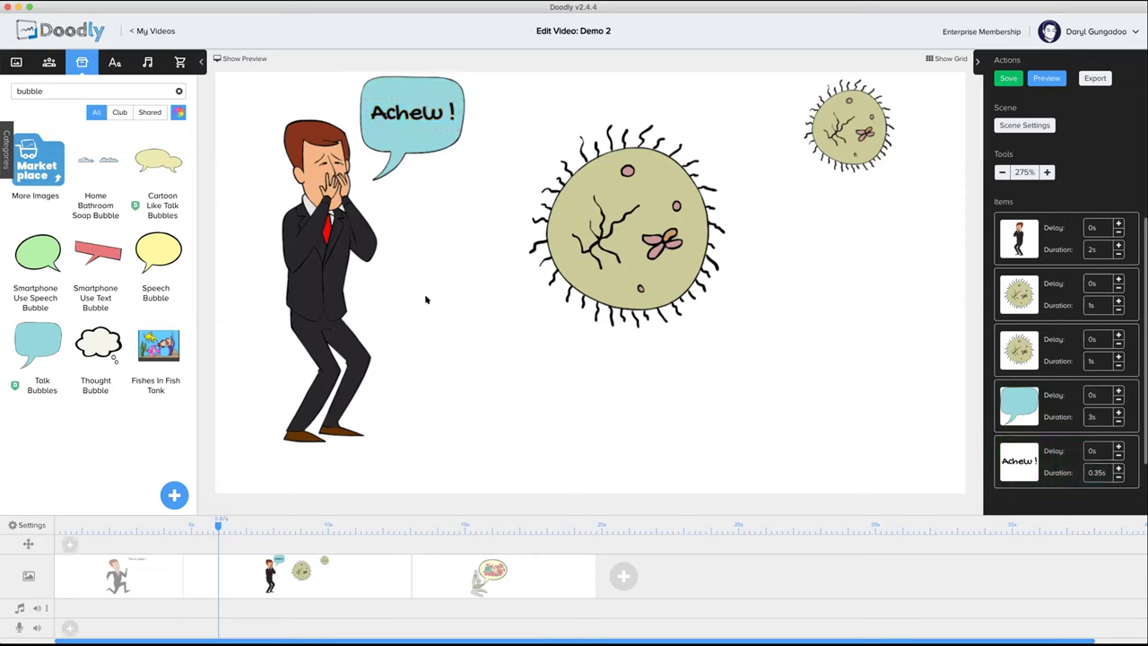
left_click_drag(210, 526, 76, 524)
left_click(1038, 79)
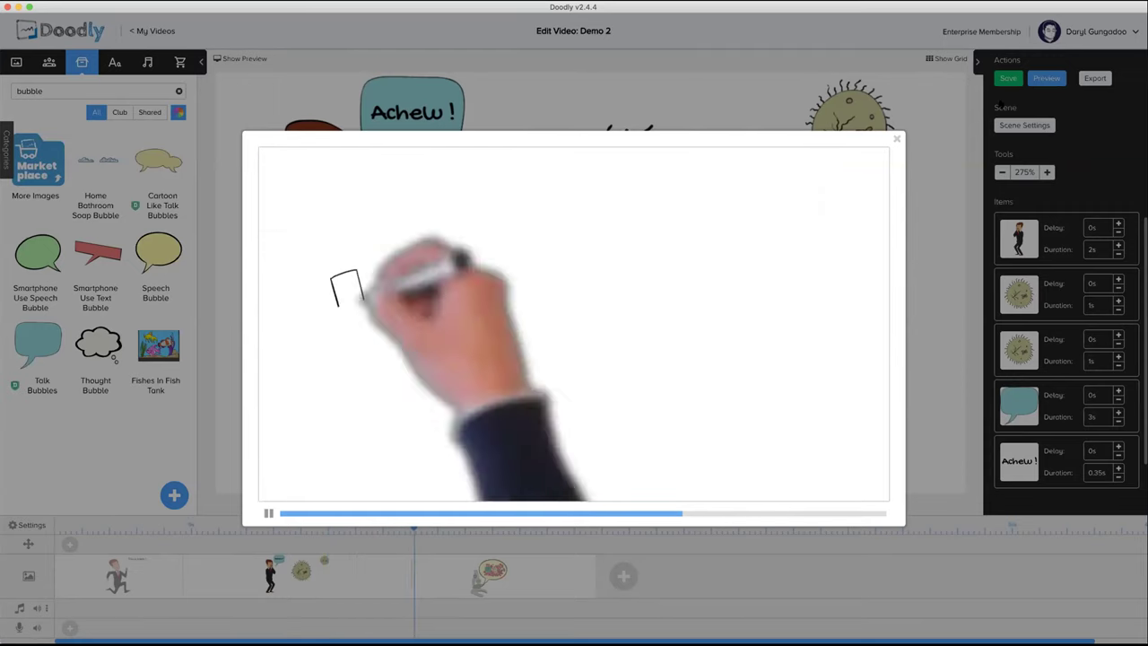
left_click(896, 138)
Step: Reorder the talk bubble and the "Achew !" text before the two germs and preview the video
left_click_drag(1018, 405, 1019, 329)
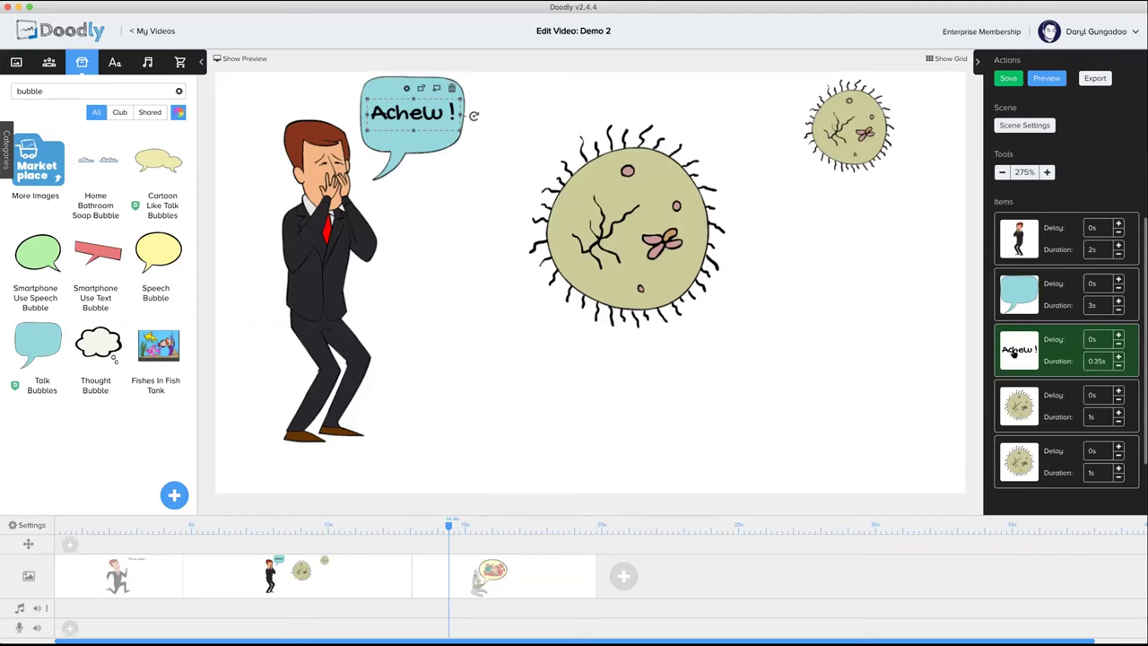
left_click(1017, 413)
left_click(1017, 450)
left_click(843, 398)
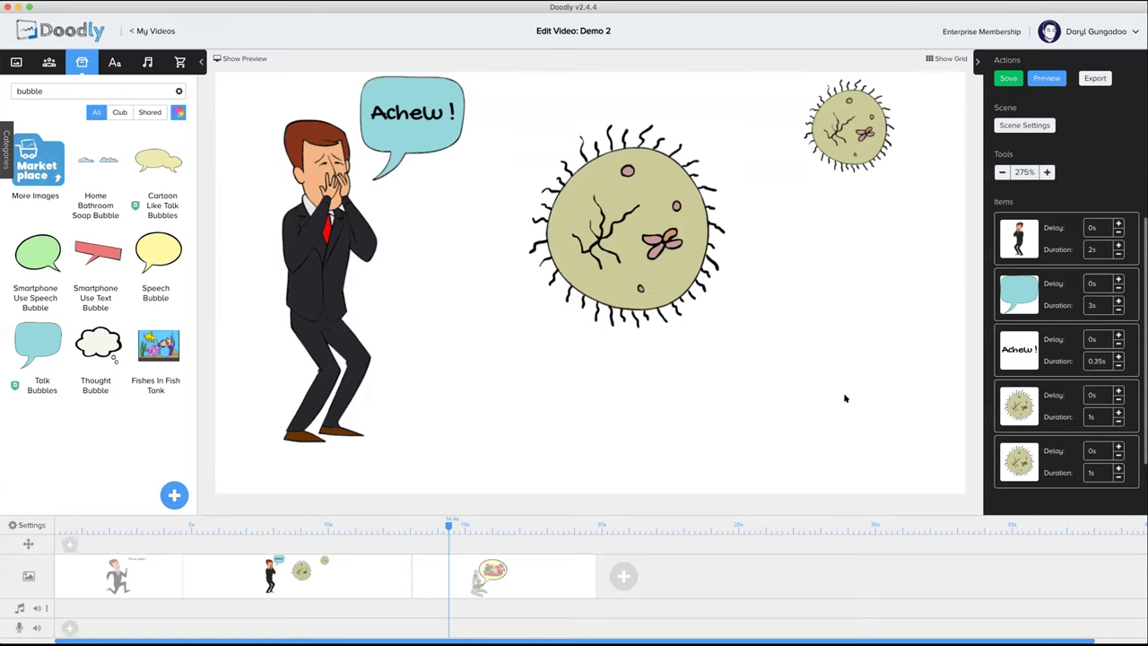
left_click(1049, 79)
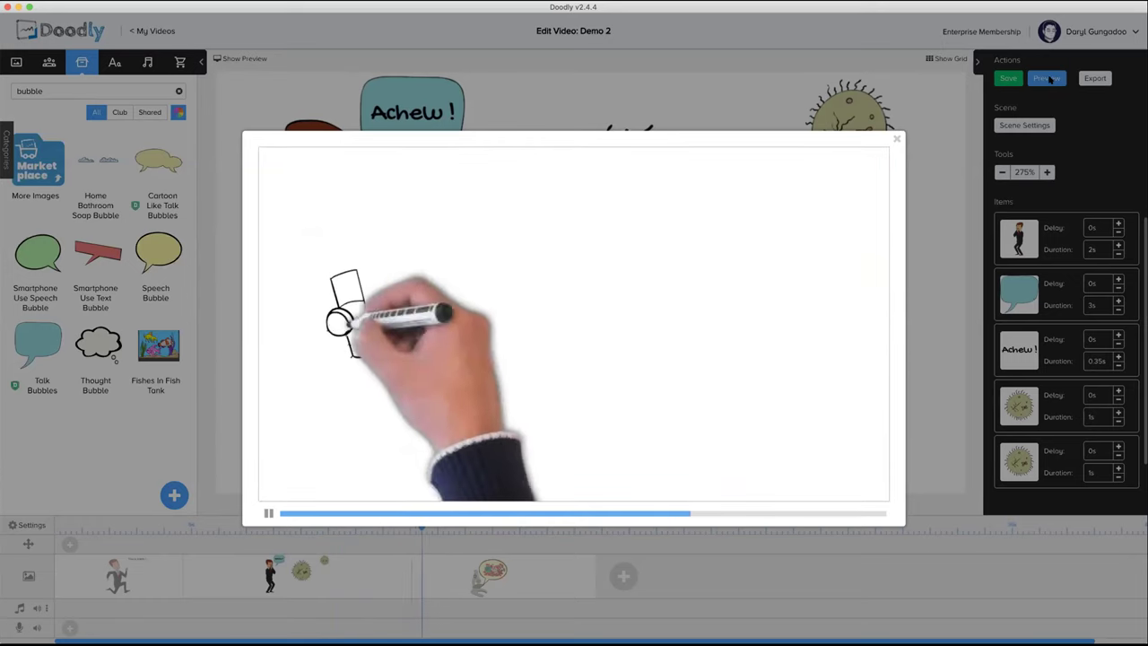
left_click(895, 139)
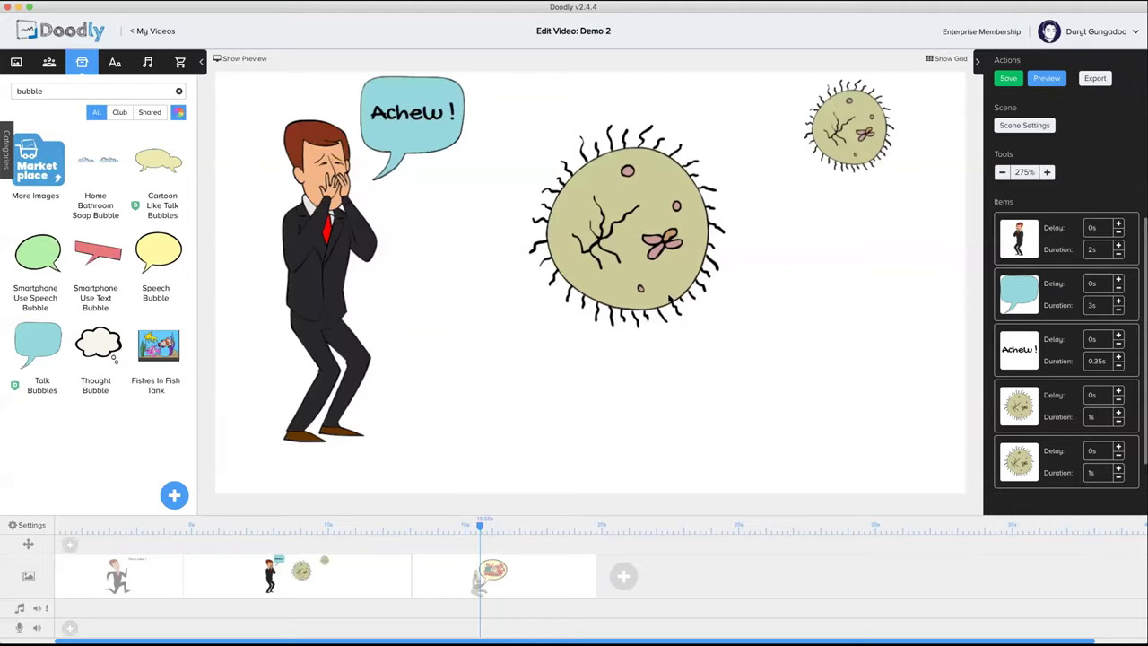
Step: Set the video's scene transition to Camera panning and play a preview of it
left_click(29, 525)
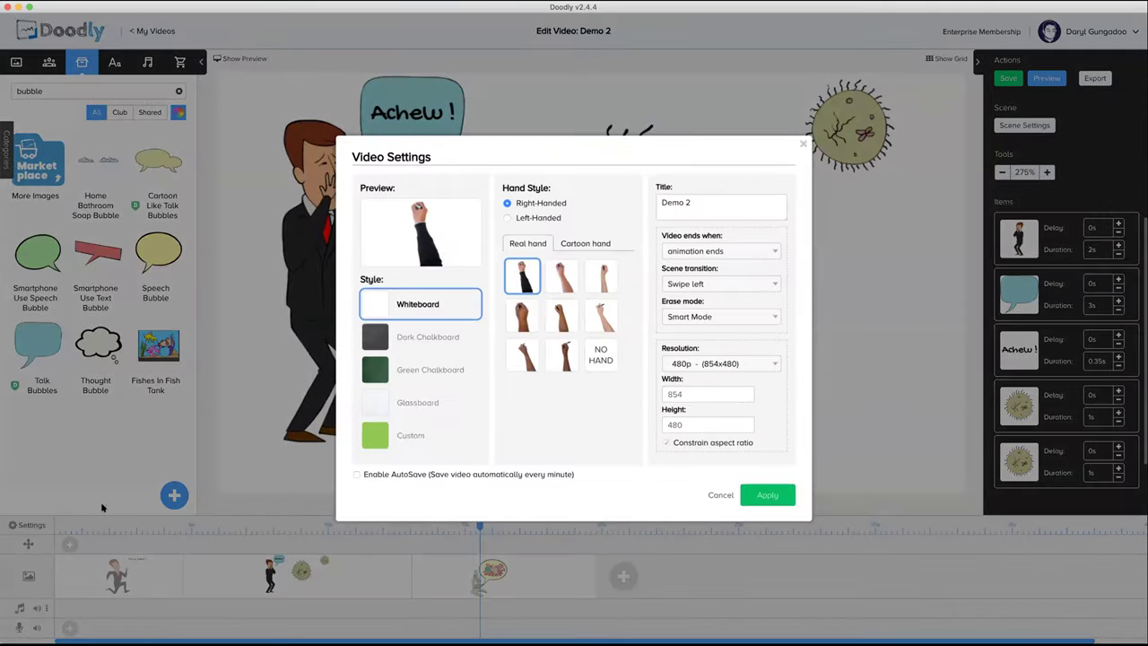
left_click(768, 285)
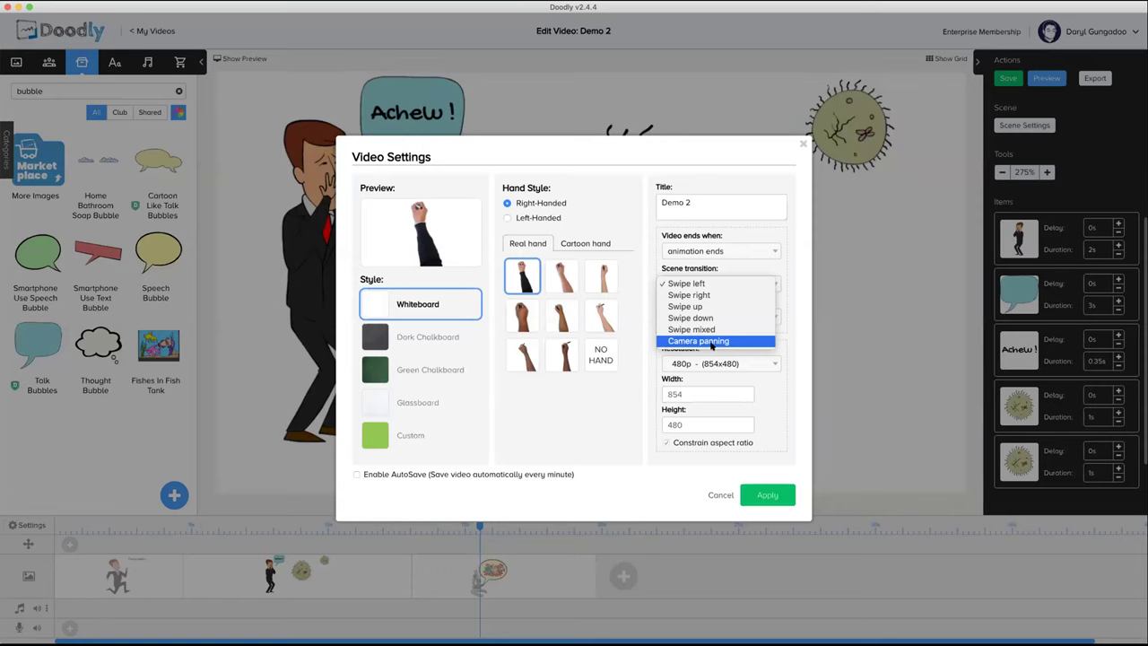
left_click(711, 341)
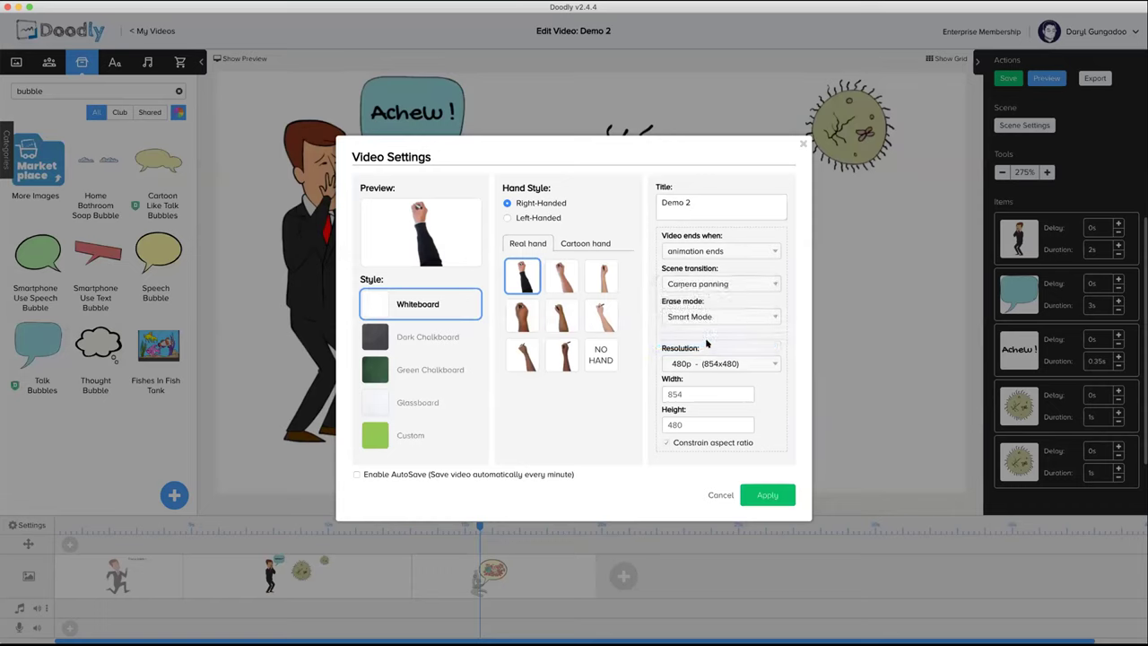
left_click(763, 495)
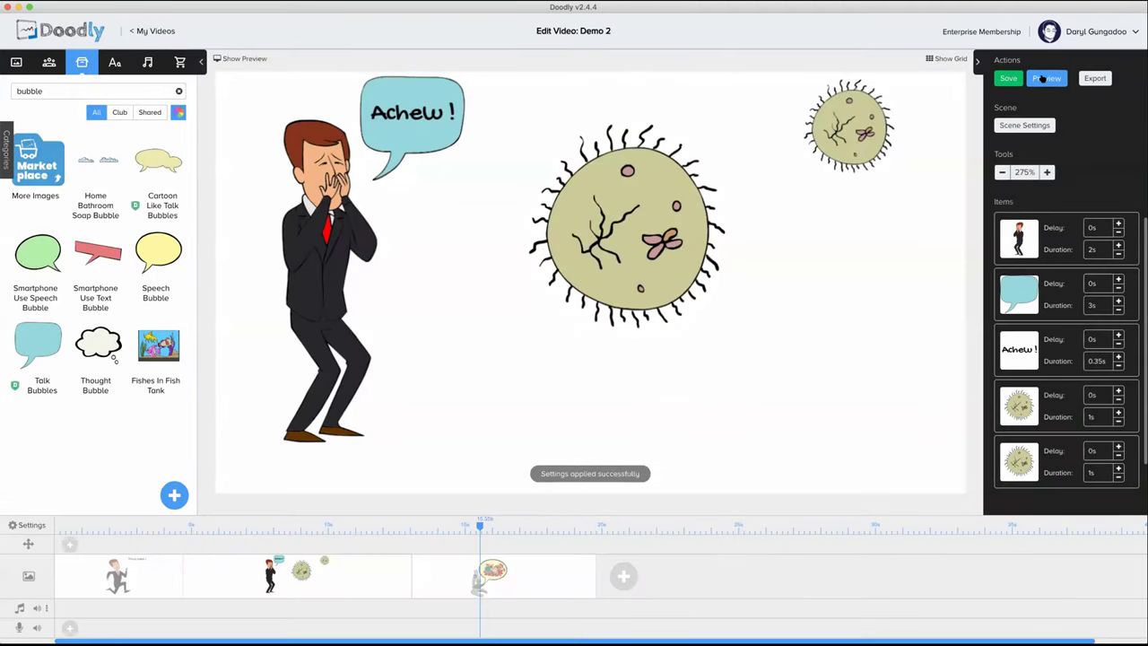
left_click(1042, 78)
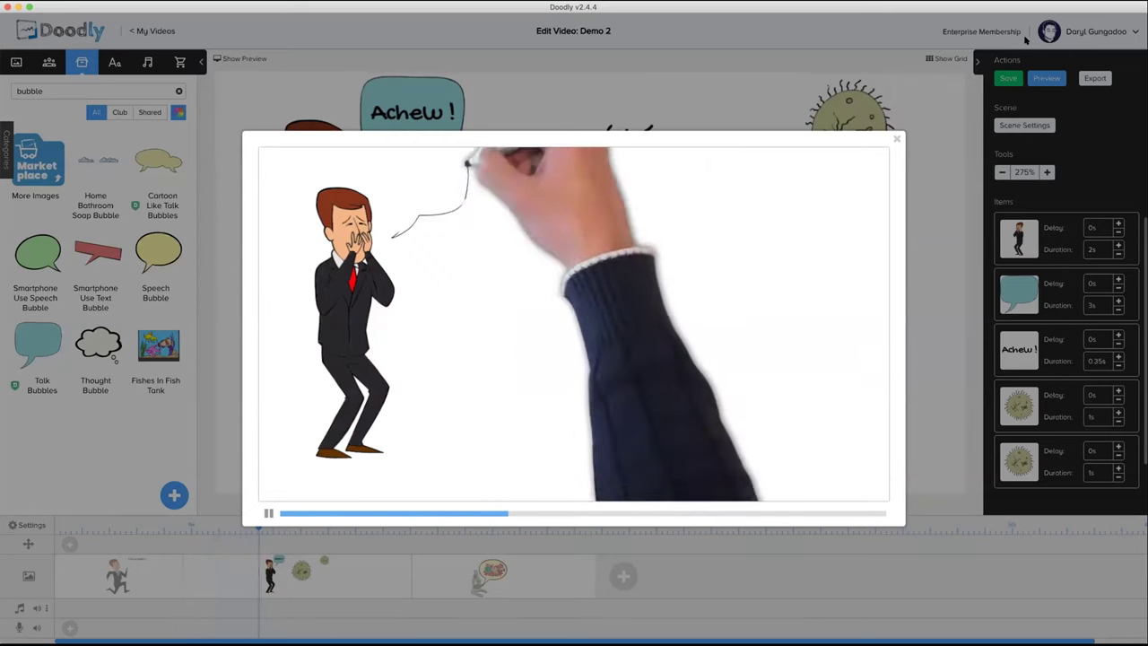
left_click(893, 140)
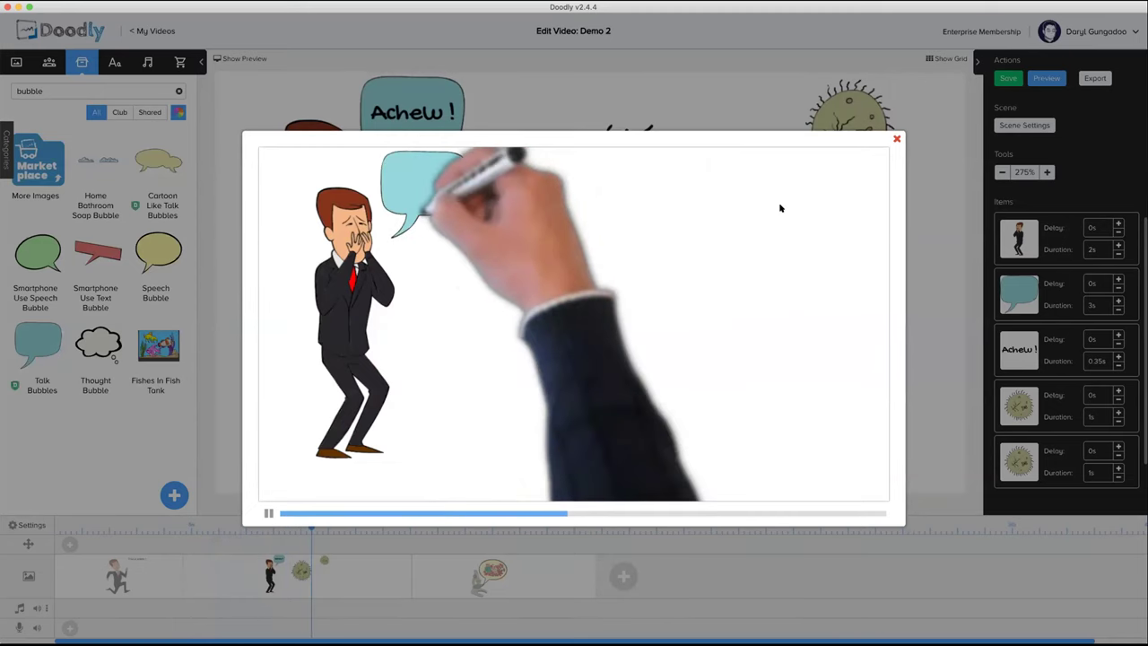
Step: Review the available scene transition options in the video settings without changing anything
left_click(22, 525)
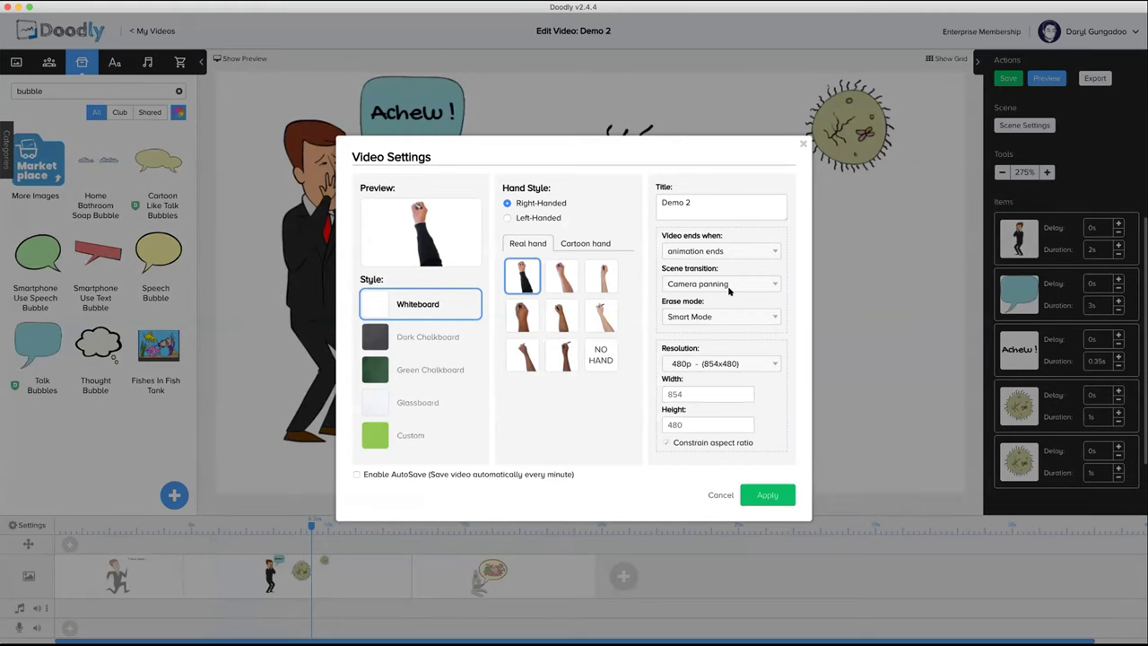
left_click(728, 286)
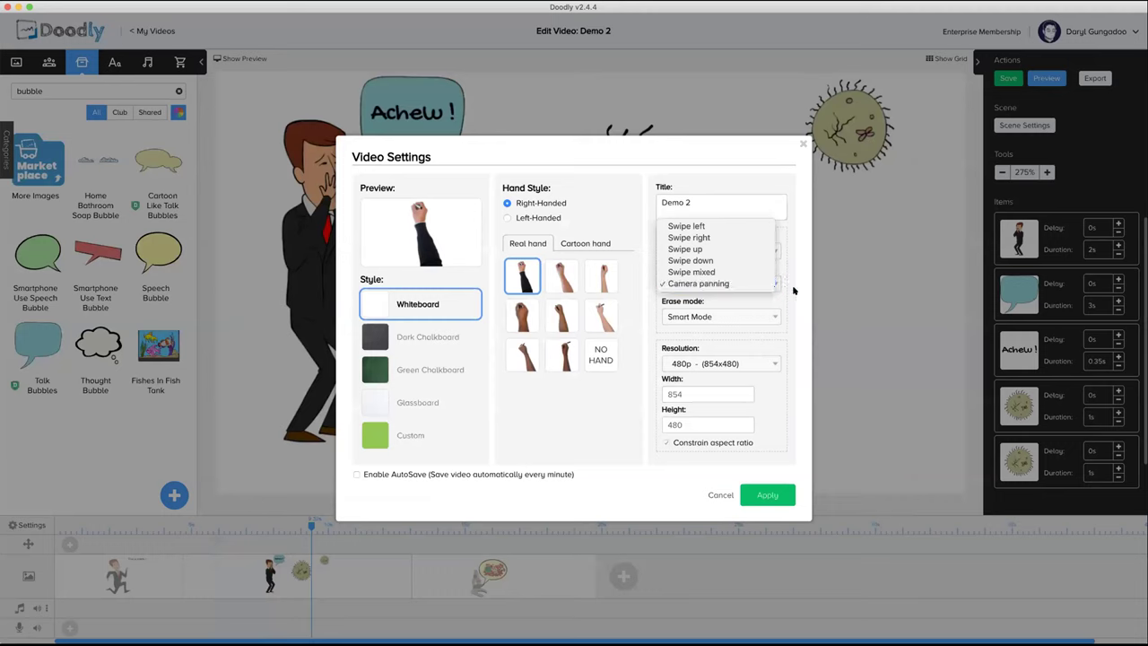
left_click(791, 290)
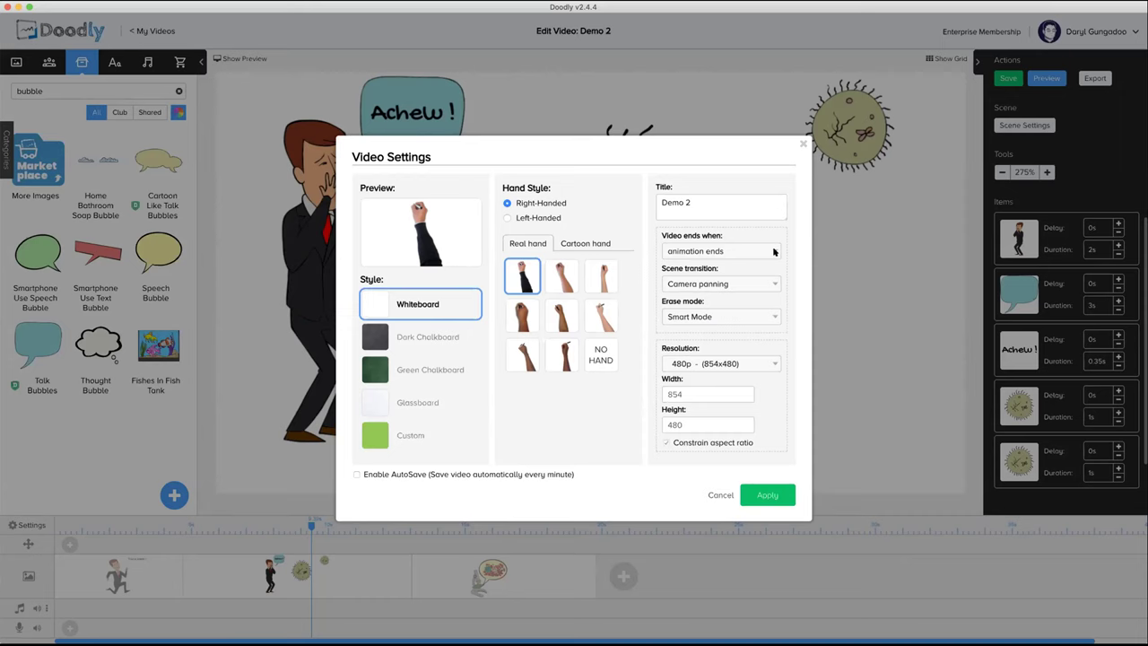
left_click(718, 495)
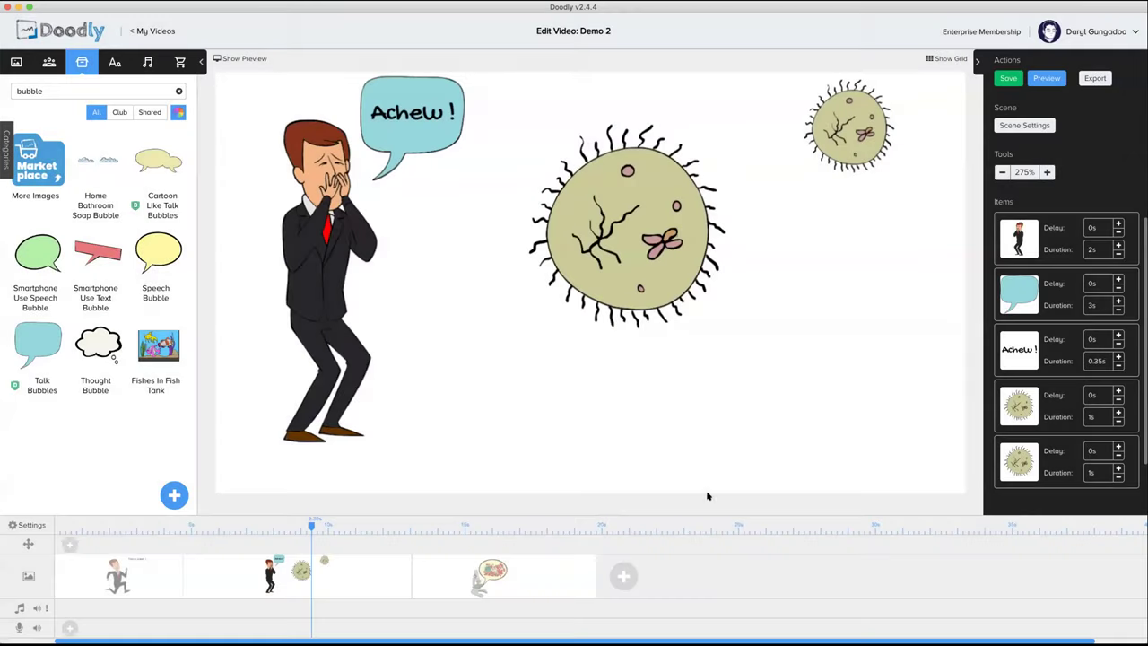
Step: Delete the smaller germ from the sneezing man's scene and preview the video from about 4.4 s
left_click(176, 531)
left_click_drag(177, 527, 174, 527)
left_click(1016, 465)
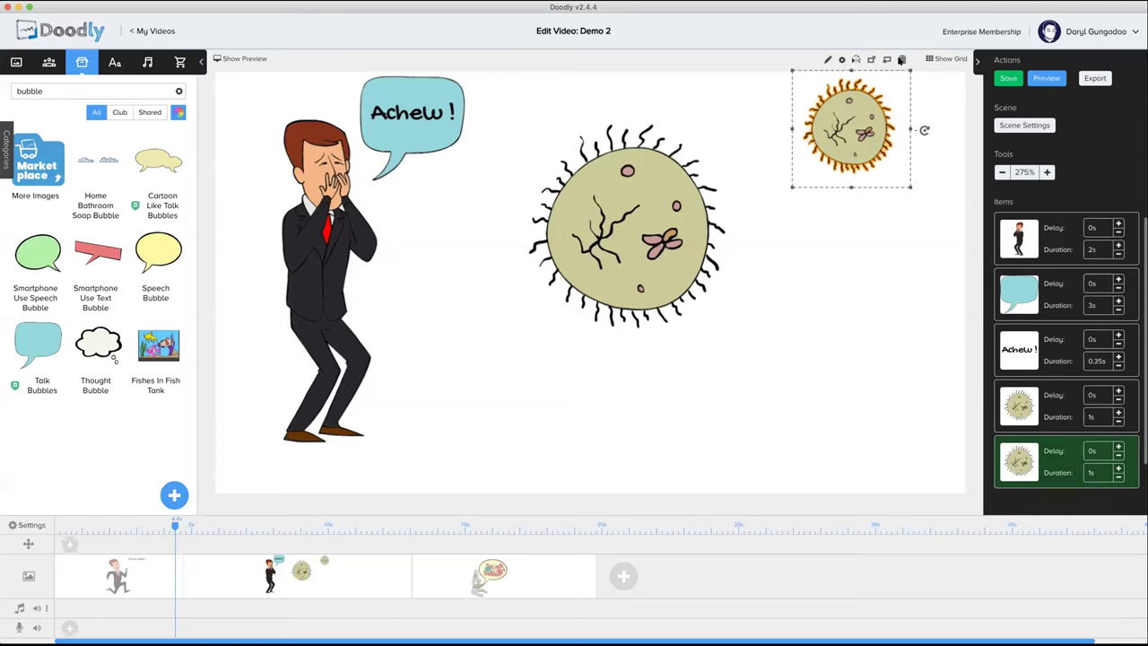
left_click_drag(863, 134, 852, 178)
left_click(858, 297)
left_click(847, 175)
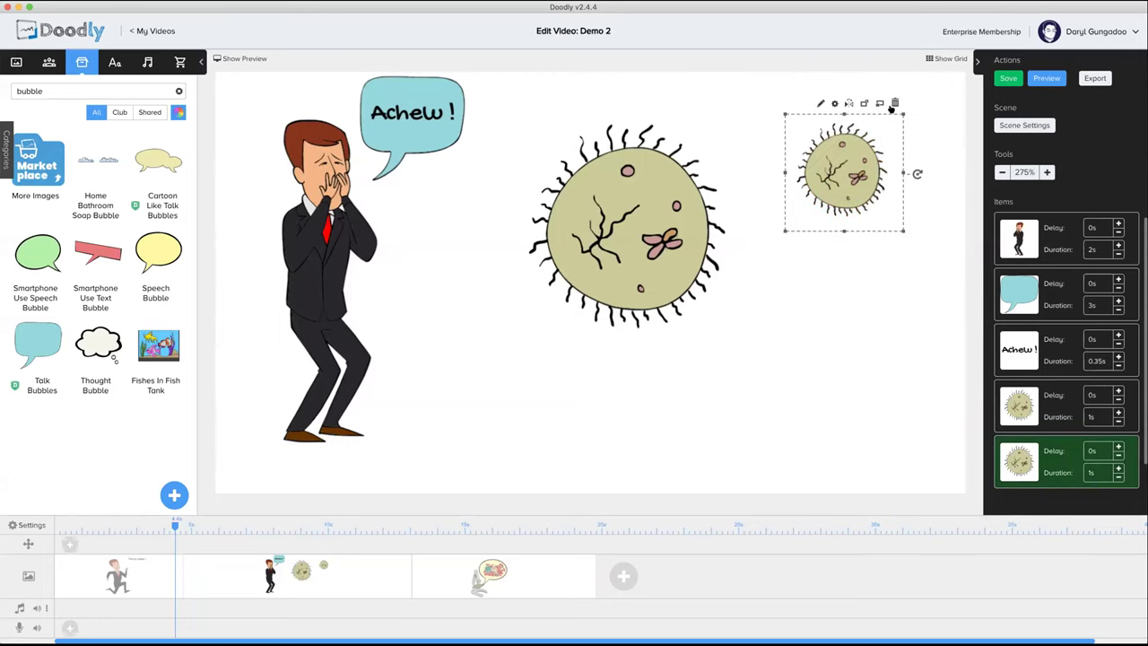
left_click(893, 104)
left_click(610, 356)
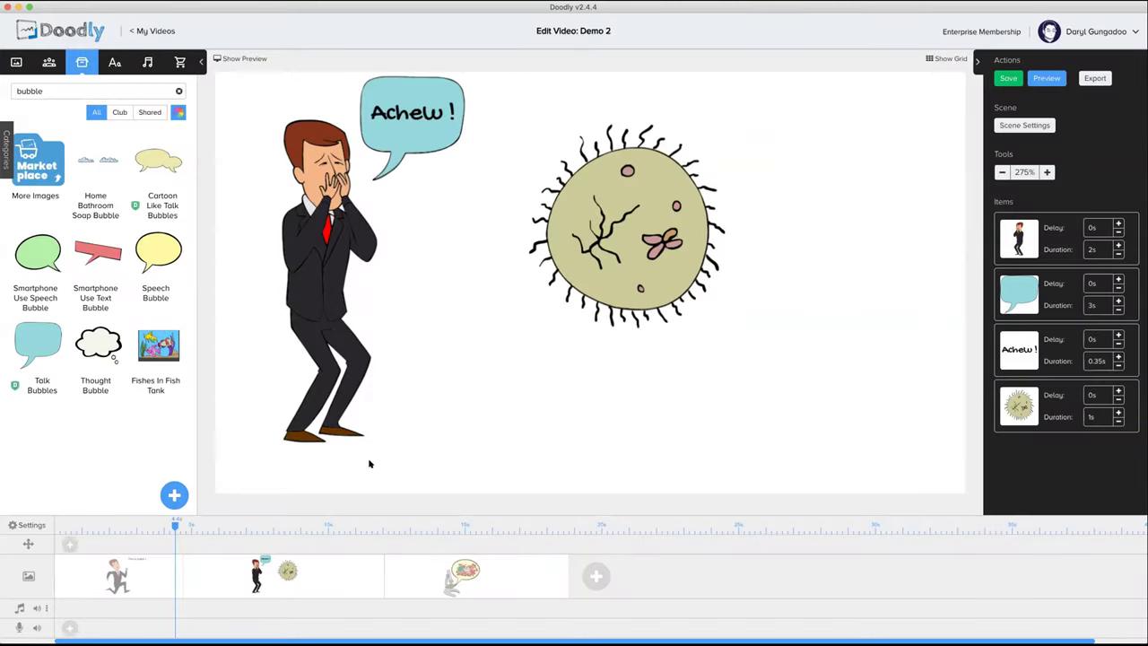
left_click(1046, 78)
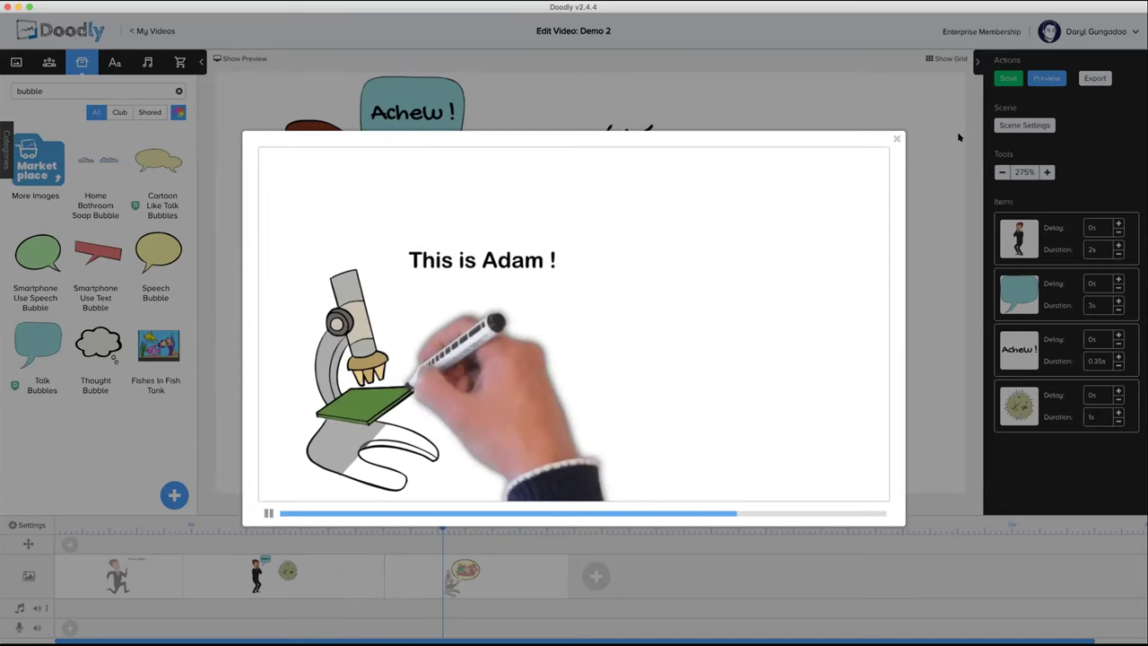
left_click(896, 138)
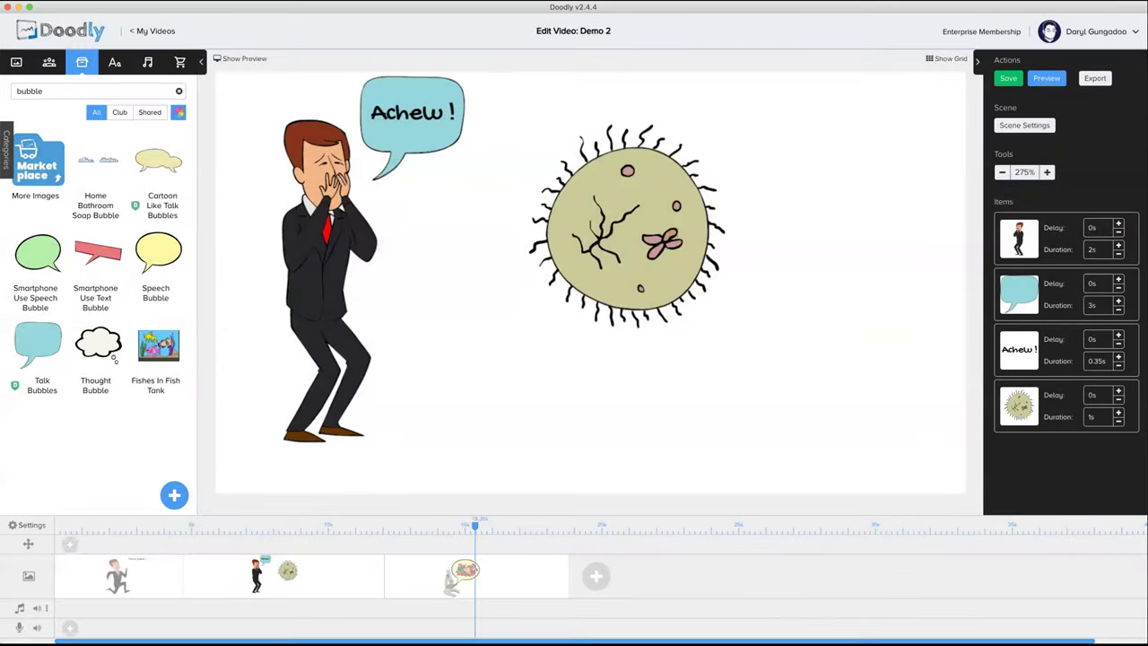
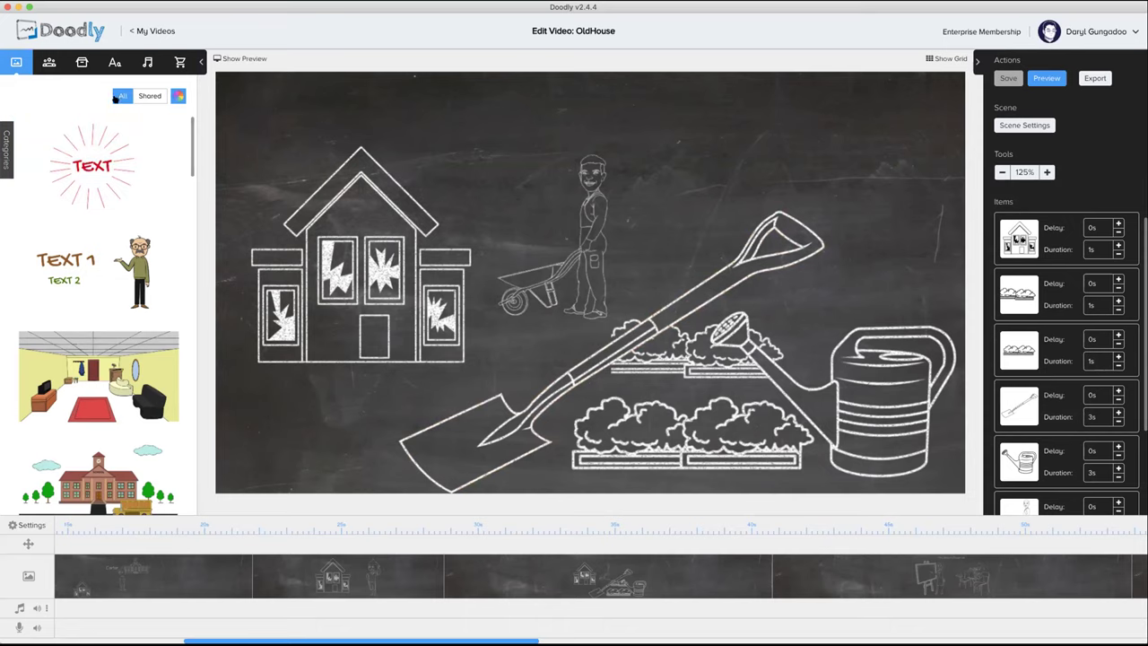
Step: Return to the video list and create a new Whiteboard video titled "Characters" at 480p (854x480)
left_click(144, 31)
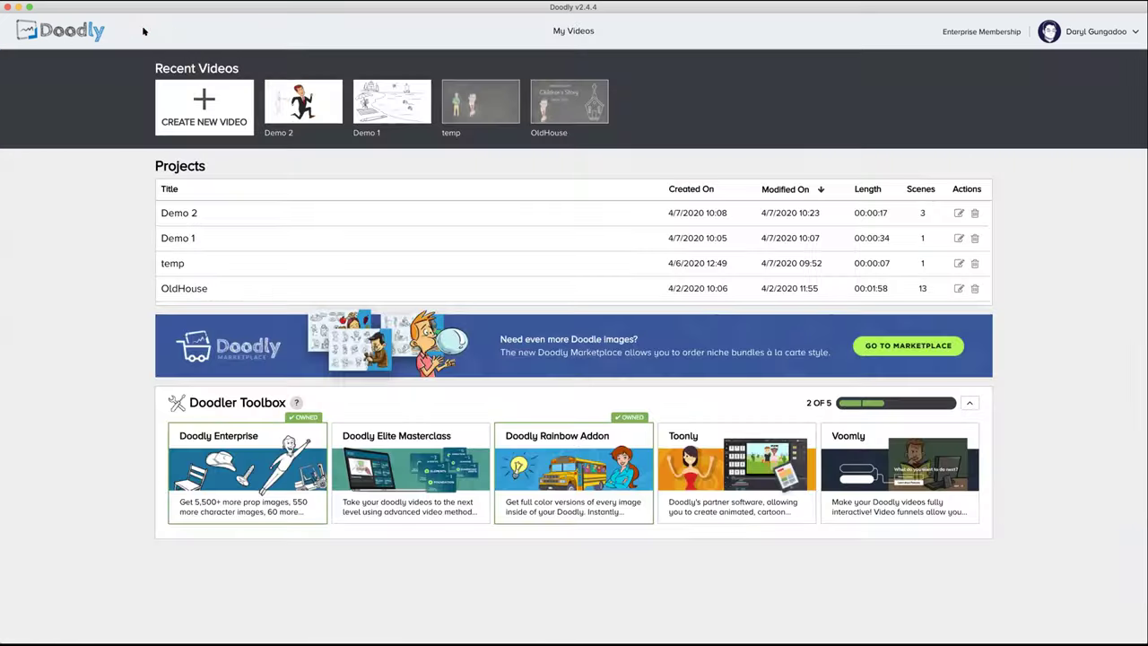
left_click(203, 108)
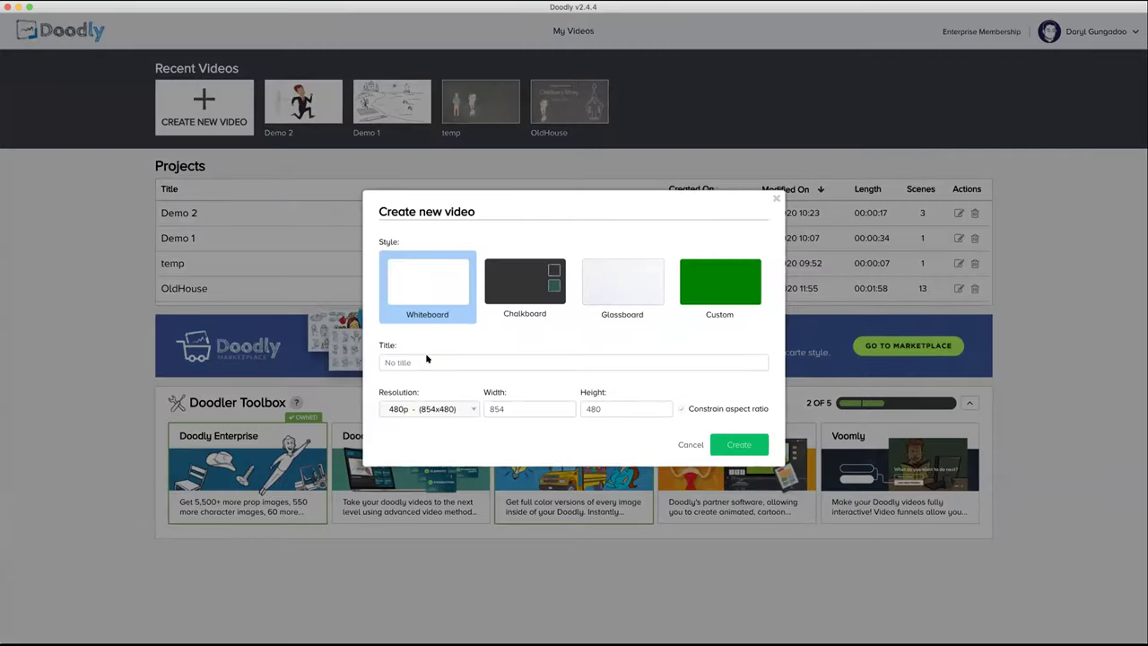
type("Characters")
left_click(738, 444)
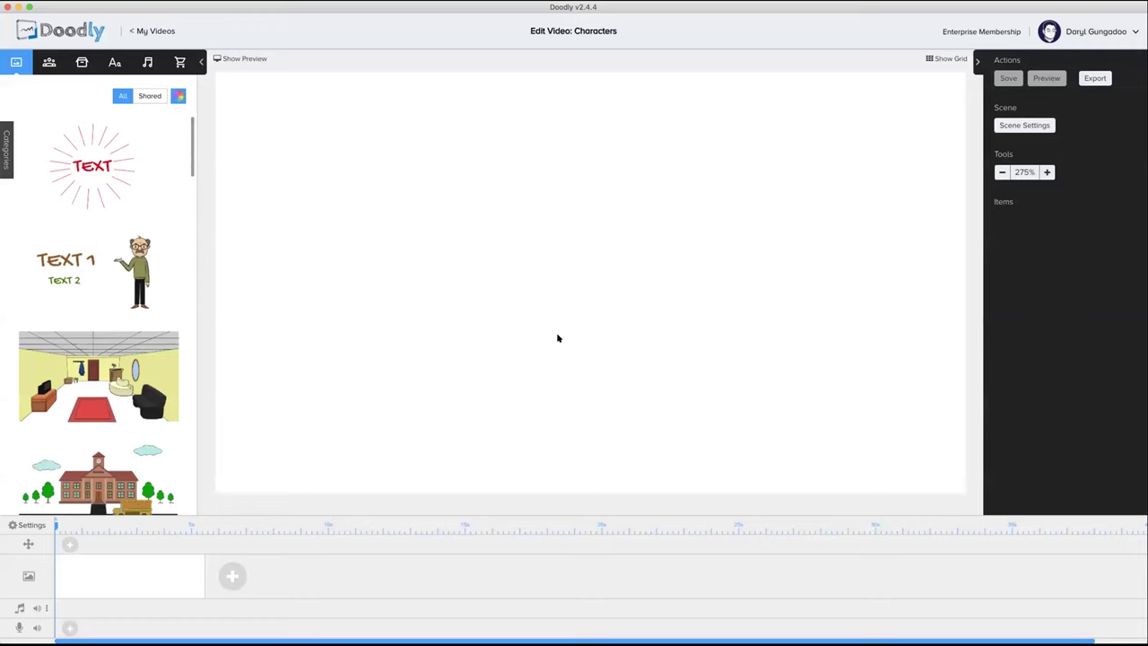
Step: Switch the character library to uncoloured images, search it for "brad" and add Brad Happy to the scene
left_click(48, 62)
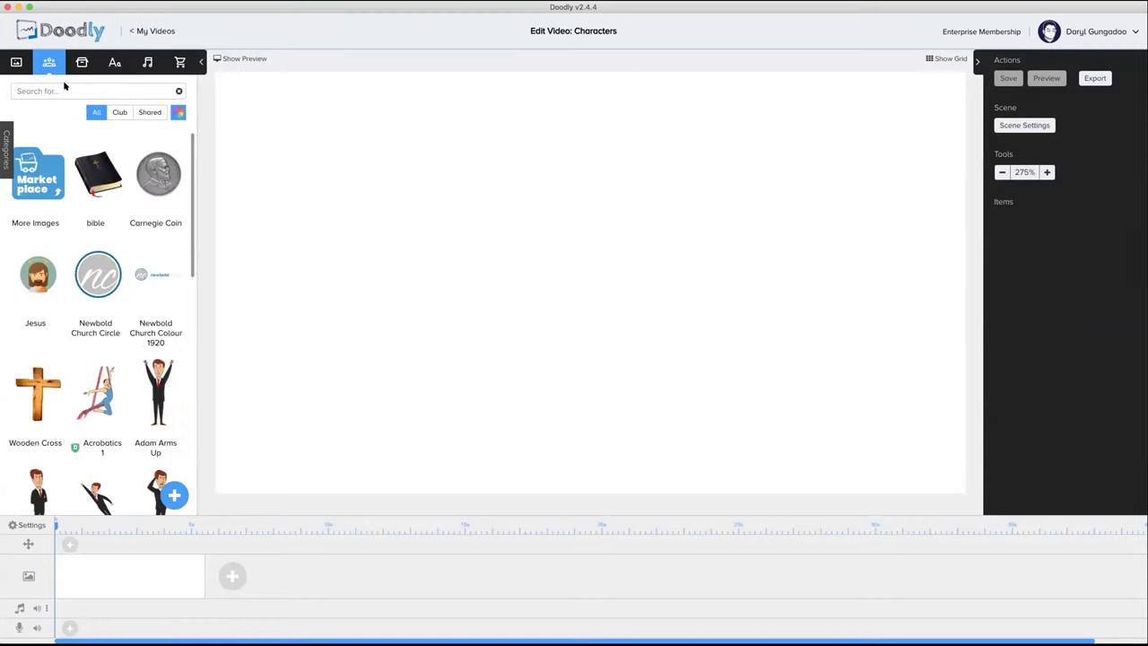
scroll(89, 283, "down", 10)
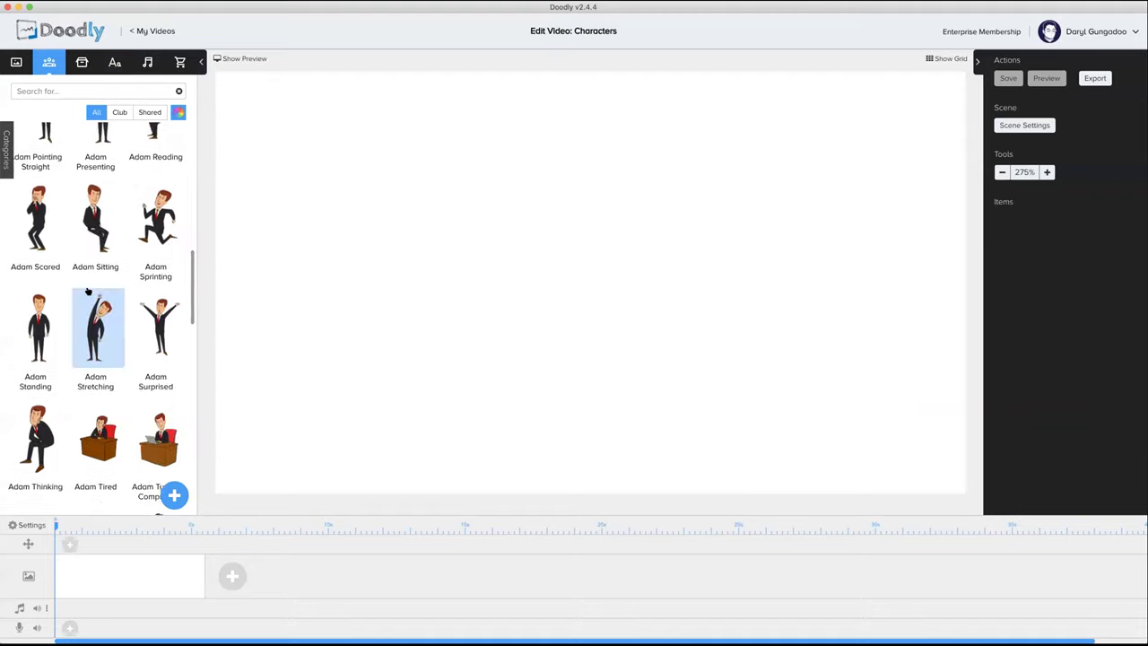
scroll(90, 284, "up", 10)
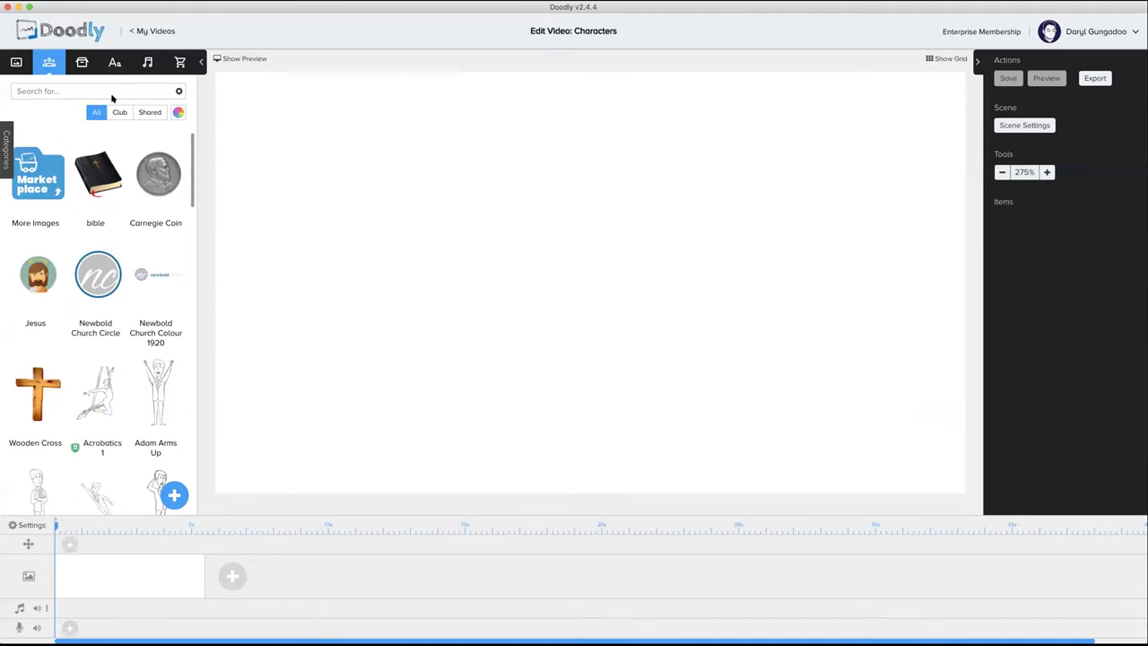
type("brad")
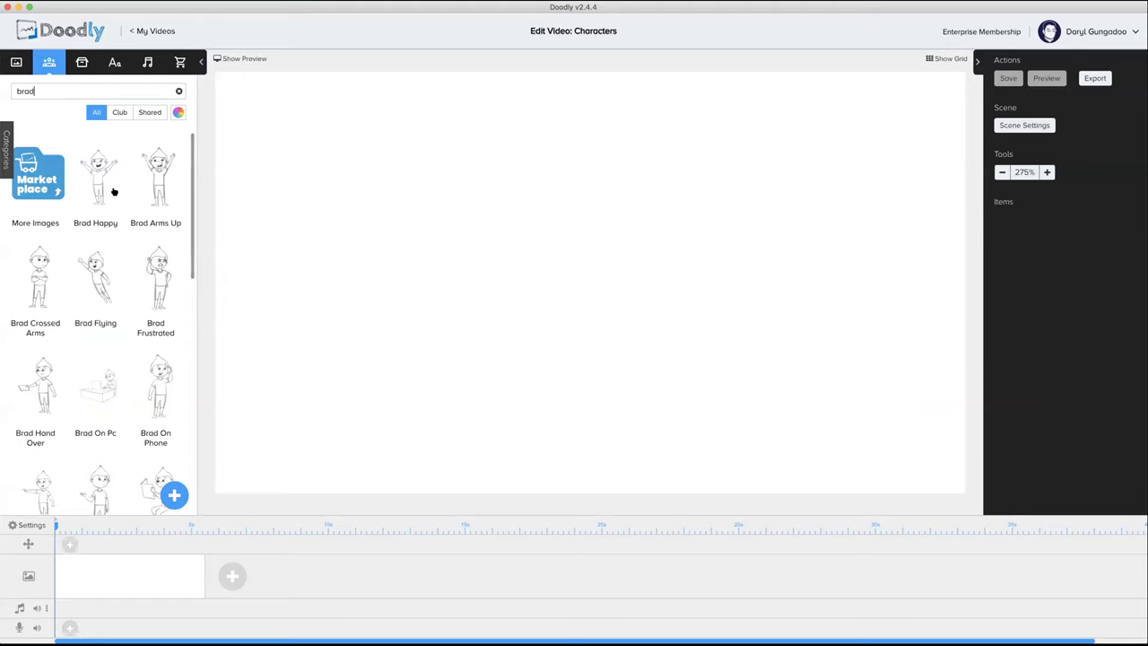
left_click_drag(111, 188, 376, 290)
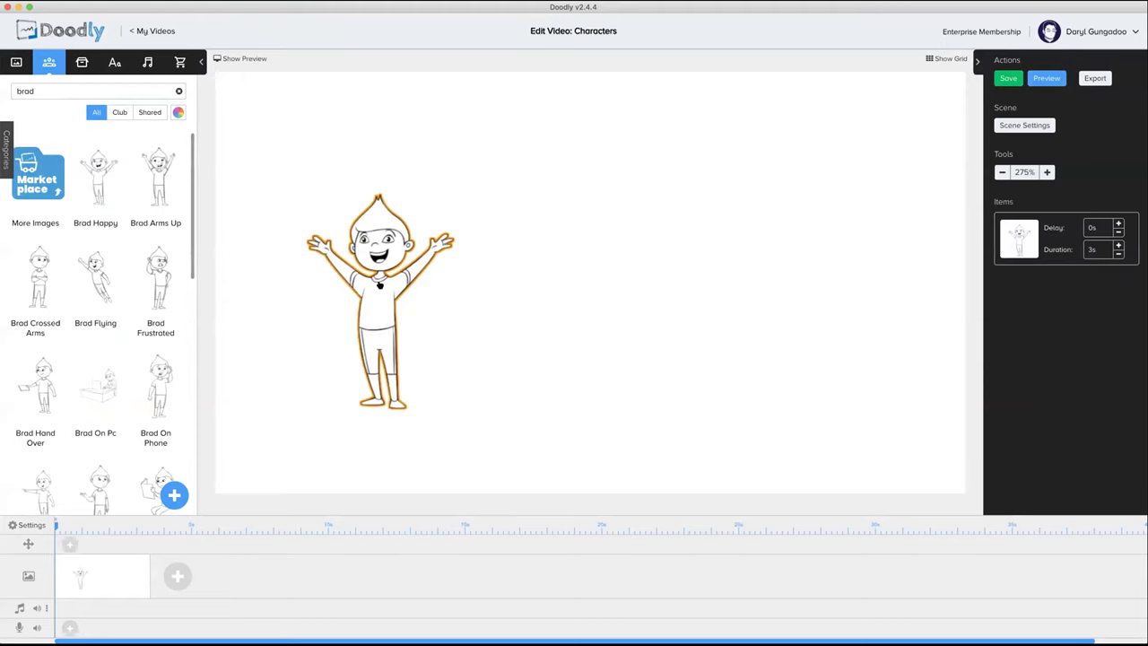
Step: Enlarge the Brad Happy character and move it to the left side of the canvas
left_click(464, 417)
left_click_drag(465, 421, 544, 516)
left_click_drag(393, 278, 322, 210)
Step: Add the Brad Reading and Brad Sprinting characters to the canvas right of Brad Happy
scroll(112, 278, "down", 7)
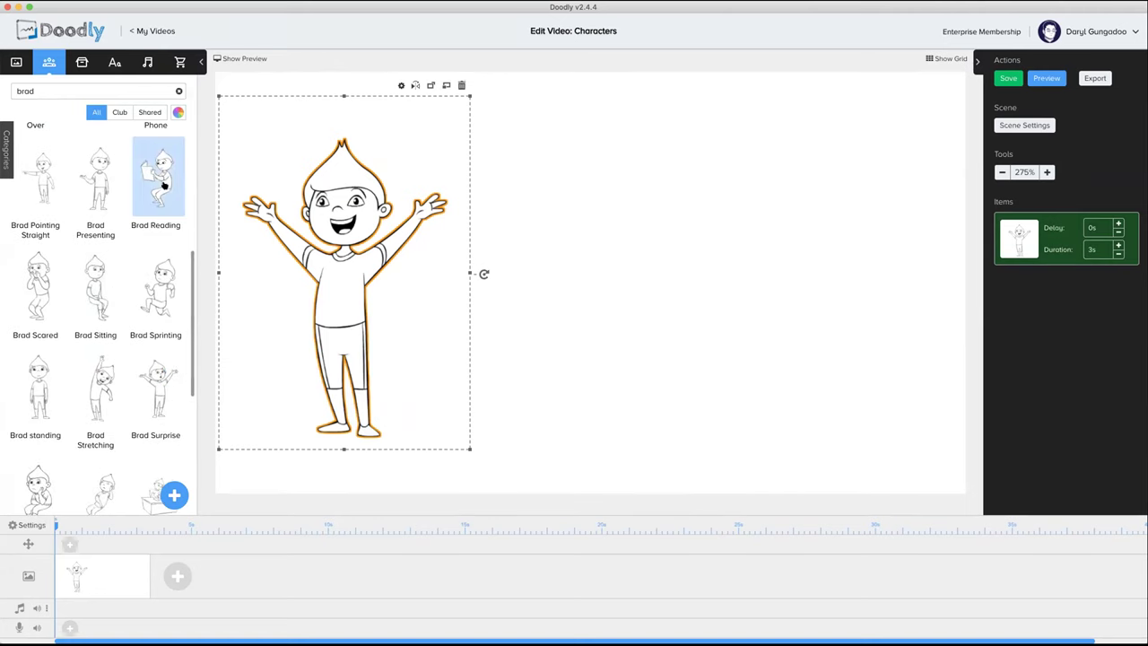
left_click_drag(581, 263, 591, 198)
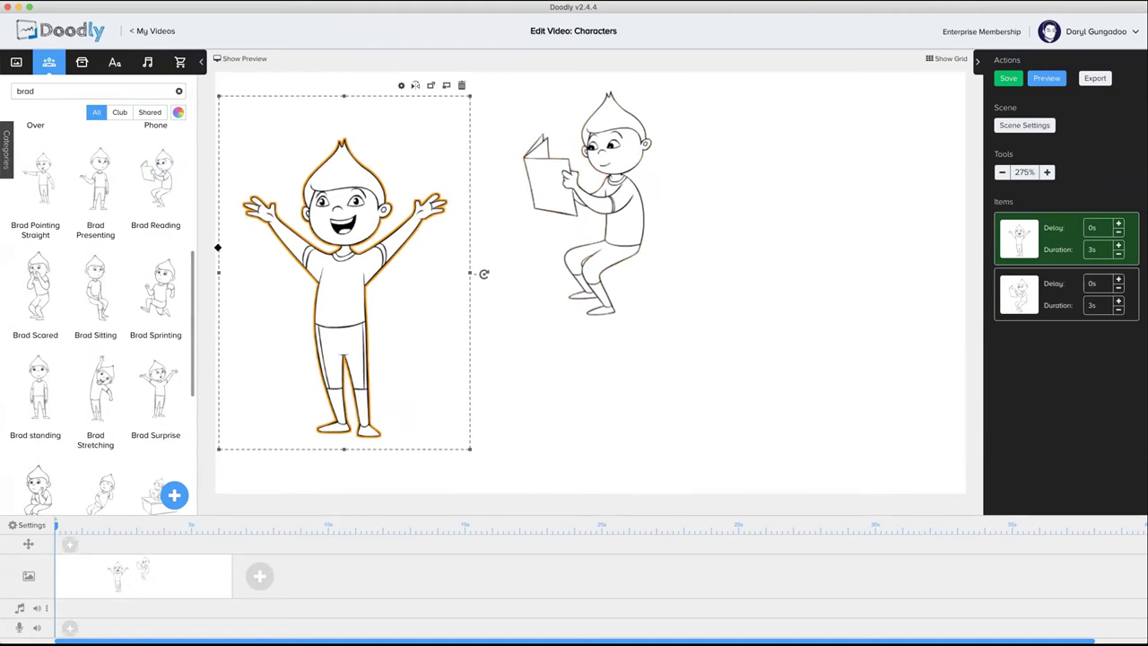
left_click_drag(161, 300, 722, 333)
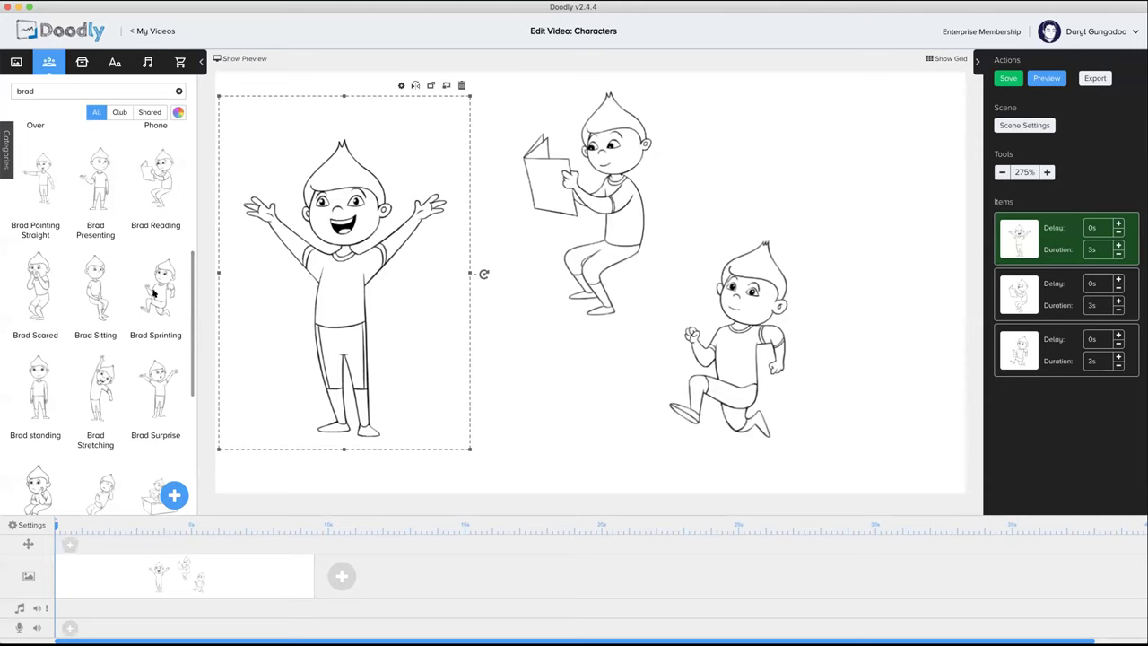
scroll(74, 304, "down", 5)
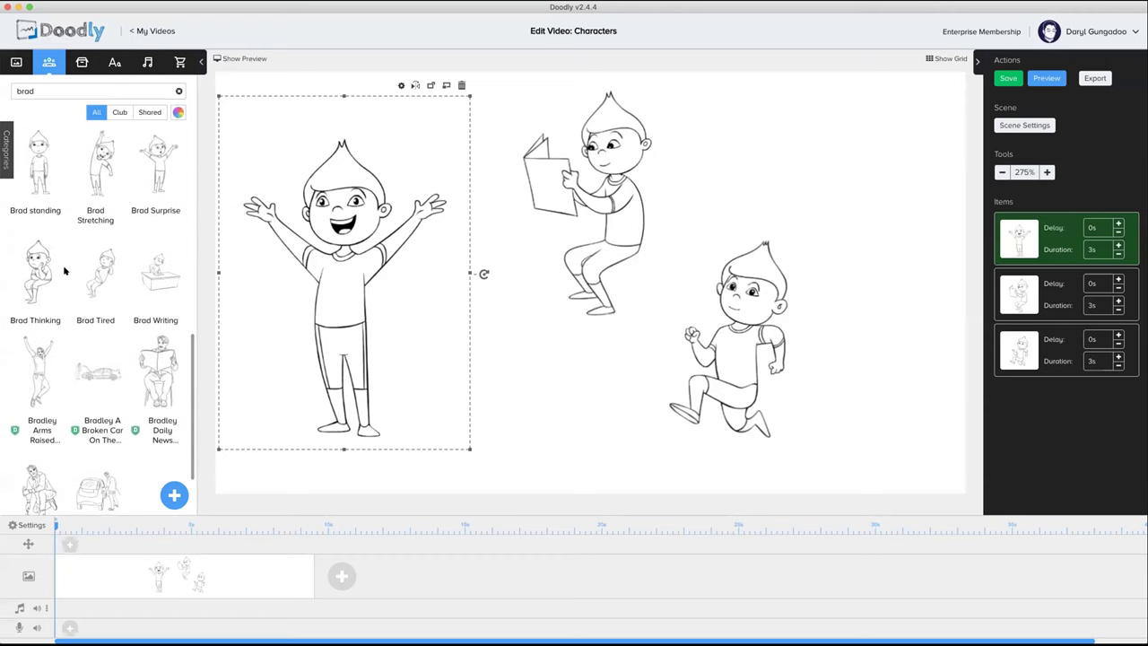
Step: Add the Brad Thinking character to the scene and place it beyond the sprinting Brad near the canvas's right edge
left_click_drag(39, 271, 574, 285)
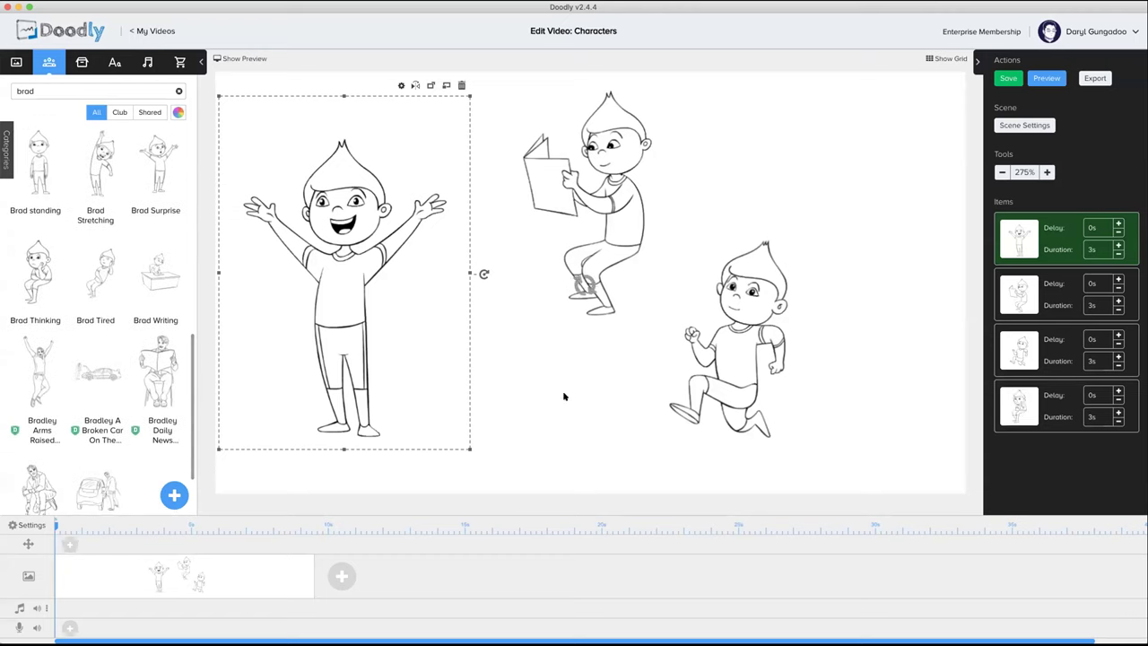
left_click_drag(569, 384, 857, 224)
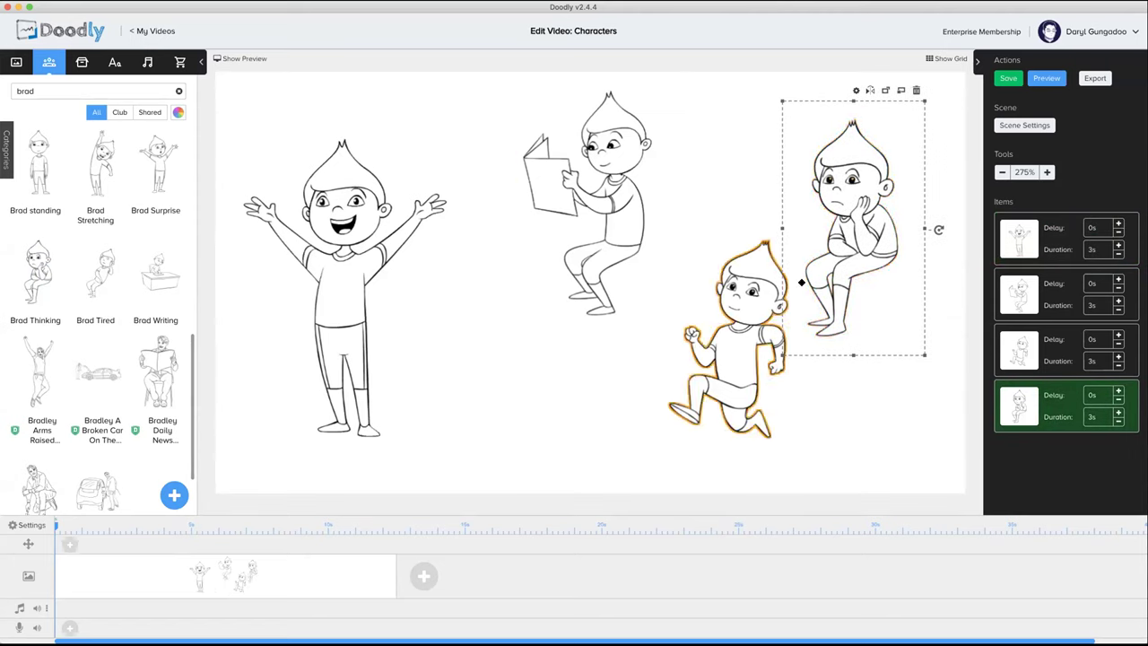
Step: Search the props library for "chair" and add a wheeled office chair to the canvas between Brad Happy and the sprinting Brad
left_click(81, 62)
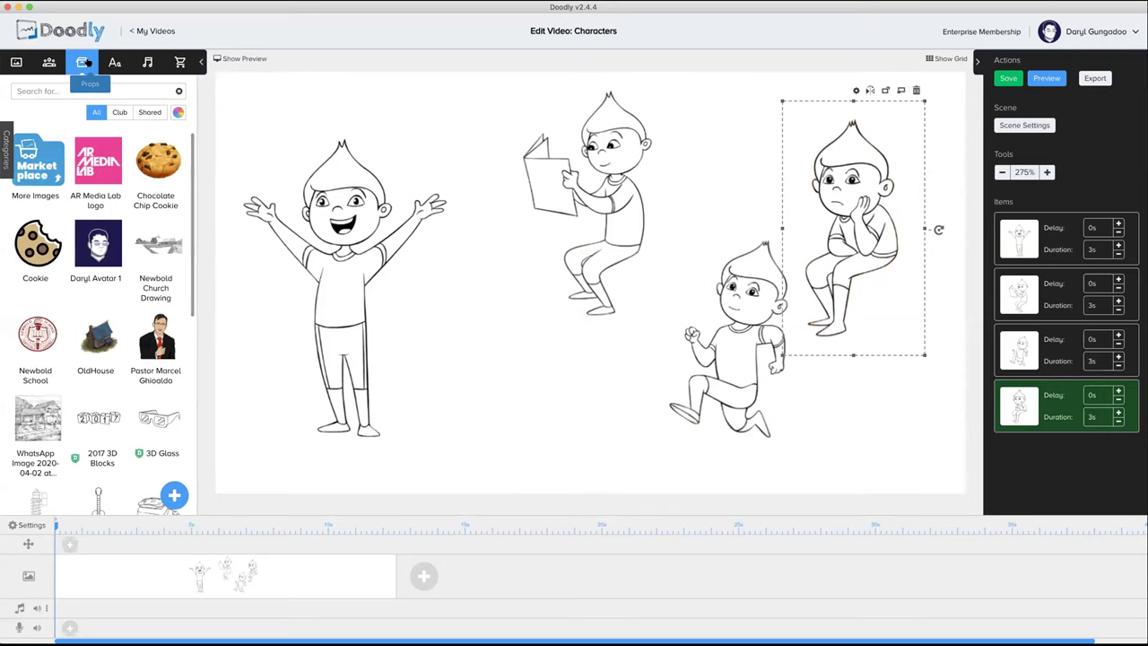
type("chair")
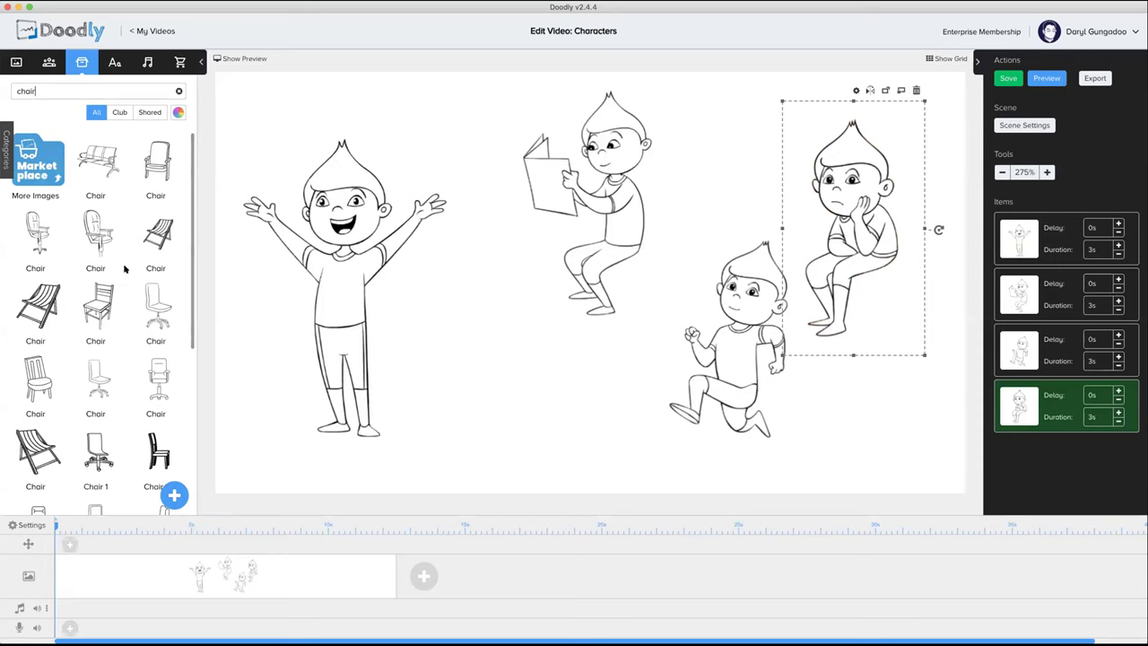
scroll(132, 333, "down", 5)
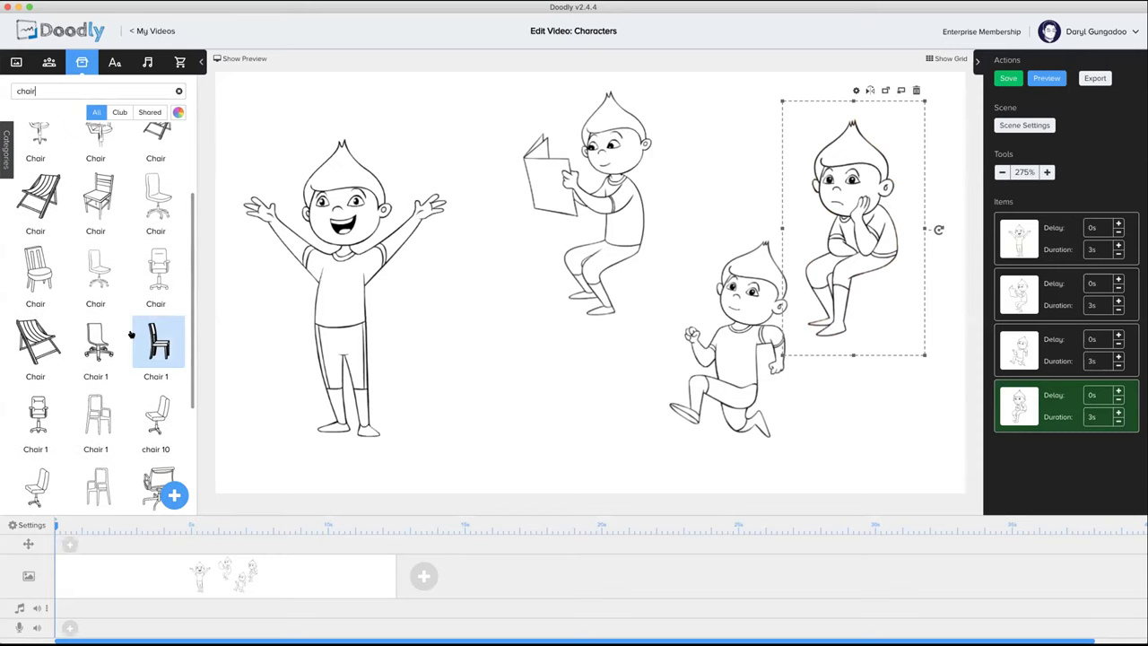
left_click_drag(387, 393, 528, 341)
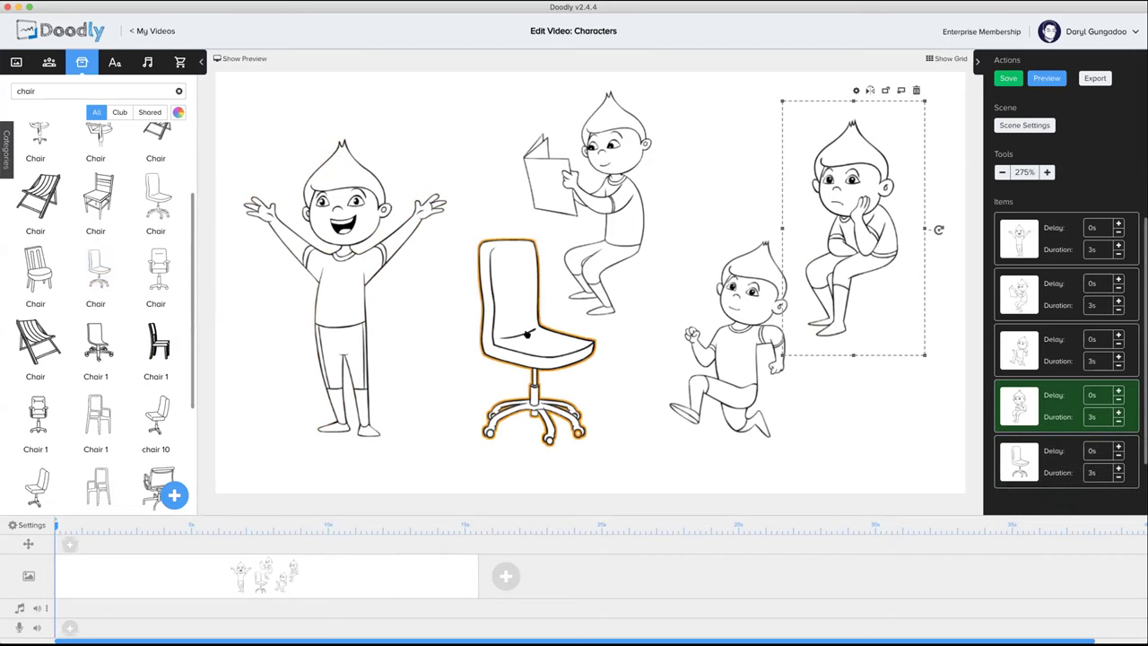
Step: Flip the office chair horizontally, shrink it and position it under the reading Brad
left_click(528, 334)
left_click(563, 205)
left_click_drag(540, 341, 668, 255)
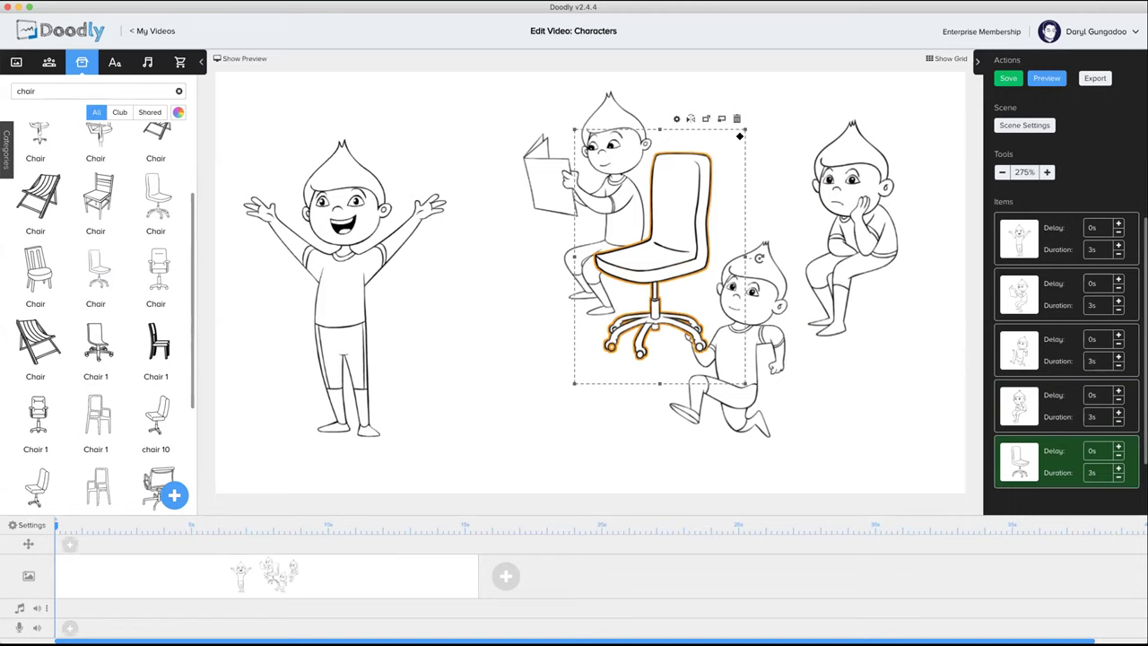
left_click_drag(740, 135, 693, 204)
left_click_drag(632, 283, 644, 252)
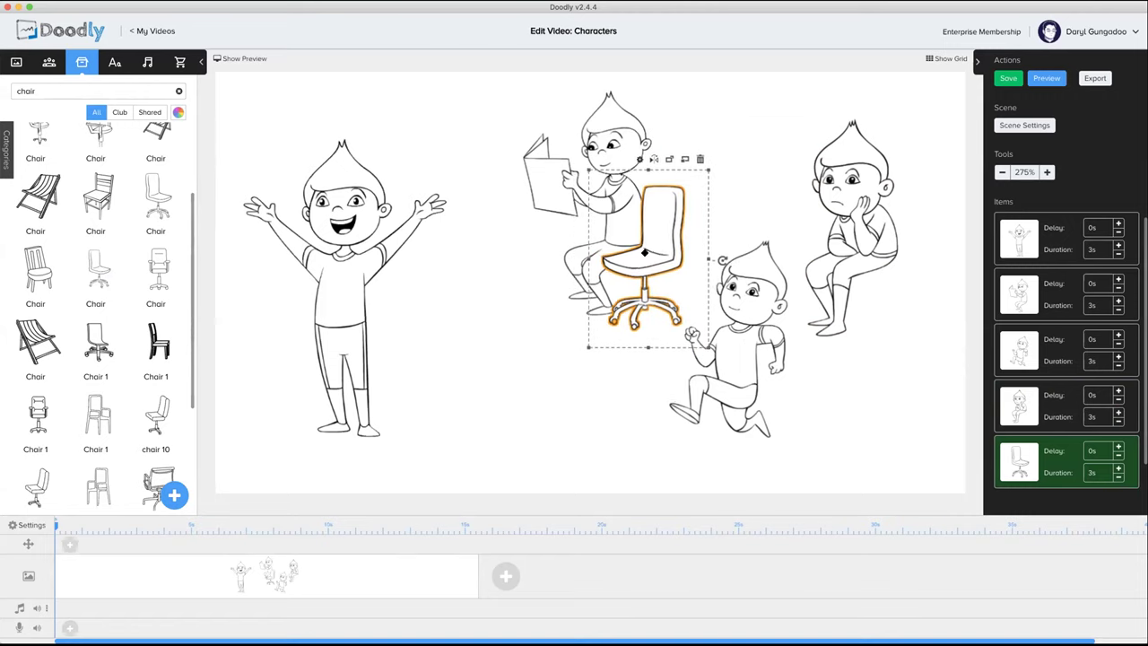
Step: Reorder the items so the office chair comes before the reading Brad, and shift the reading Brad onto its seat
left_click(610, 147)
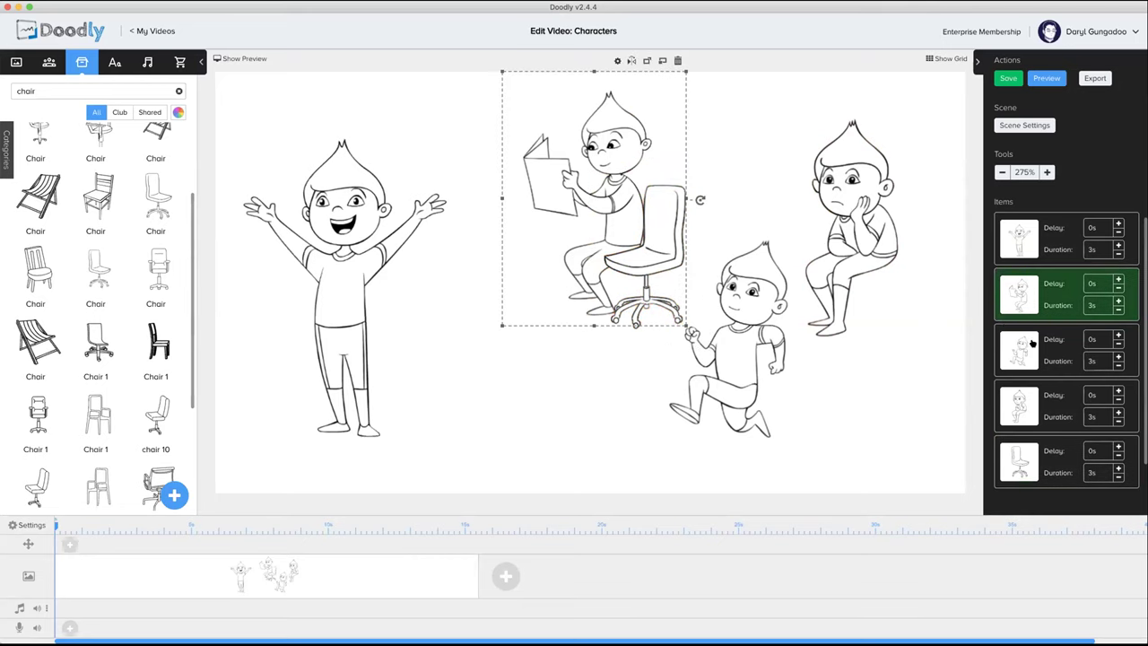
scroll(1038, 377, "down", 1)
left_click_drag(1024, 421, 1029, 303)
left_click_drag(591, 190, 605, 195)
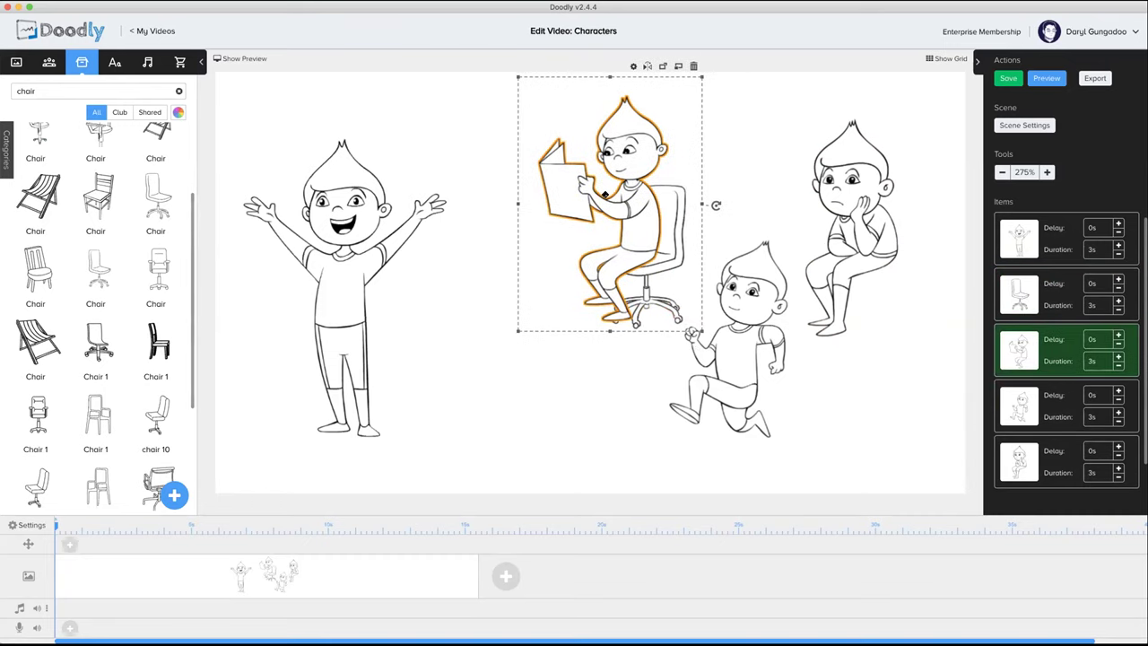
Step: Delete the sprinting Brad and the thinking Brad from the scene, confirming each removal
left_click(543, 410)
left_click(734, 328)
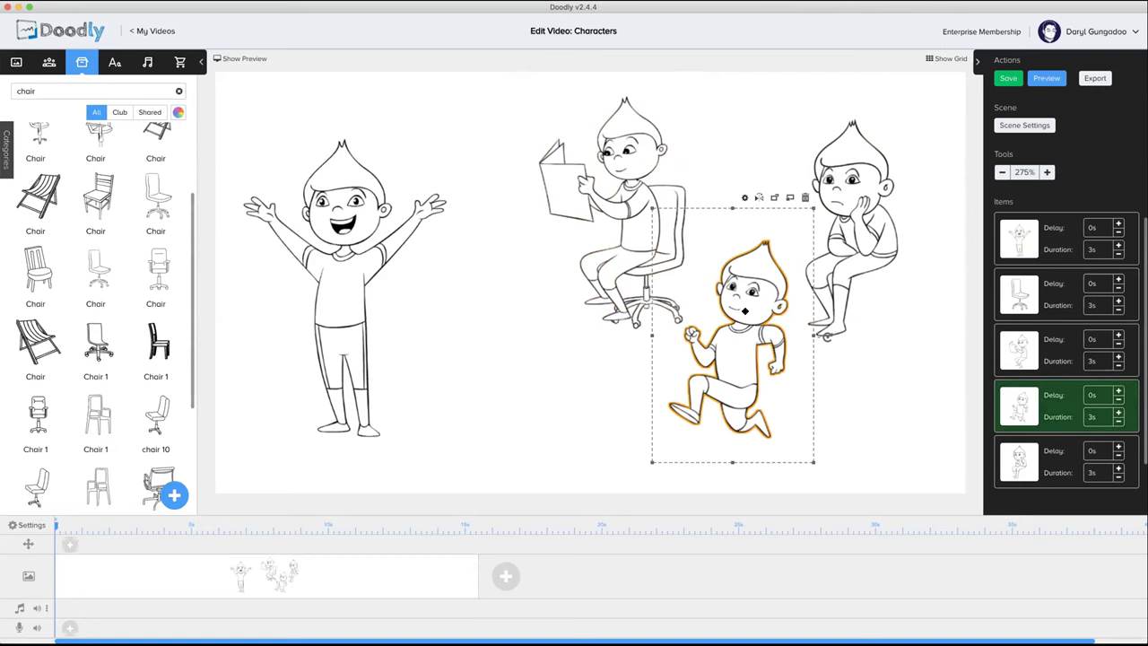
left_click(804, 198)
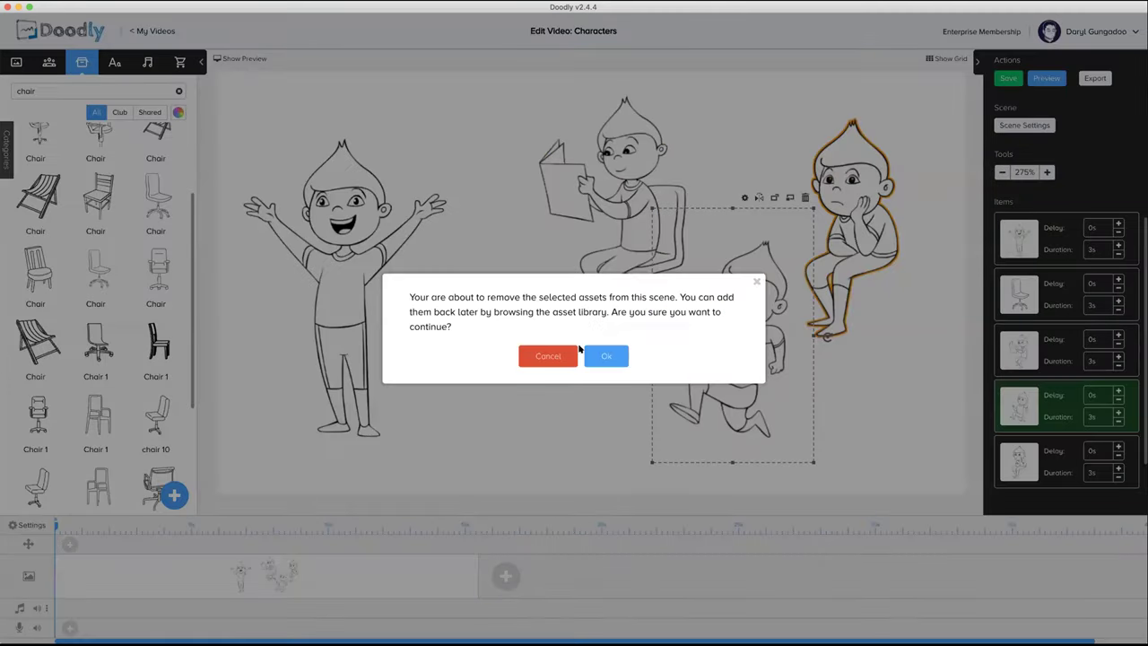
left_click(606, 355)
left_click(850, 176)
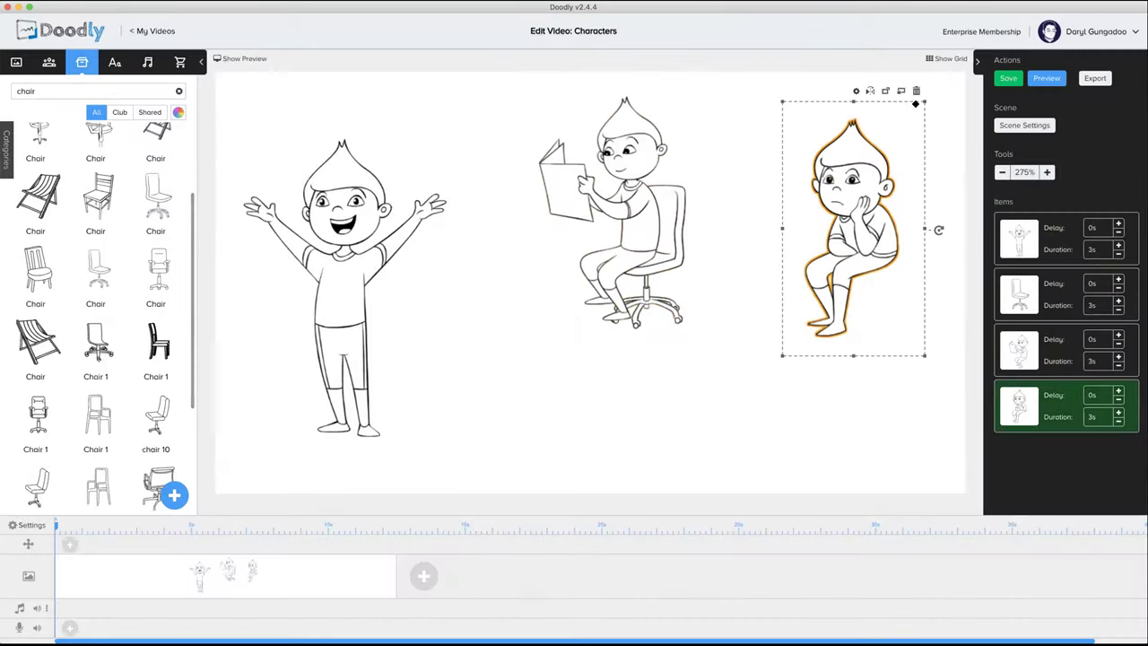
left_click(916, 90)
left_click(606, 354)
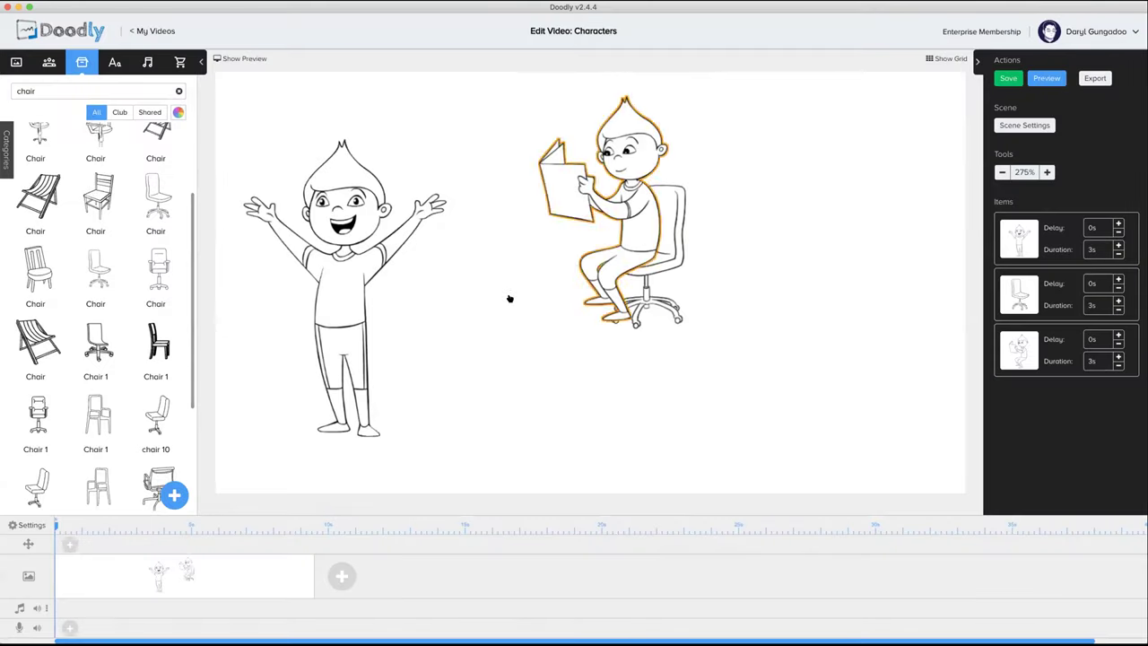
Step: Preview the scene with Brad Happy and Brad reading in the chair, and close the preview
left_click(1035, 82)
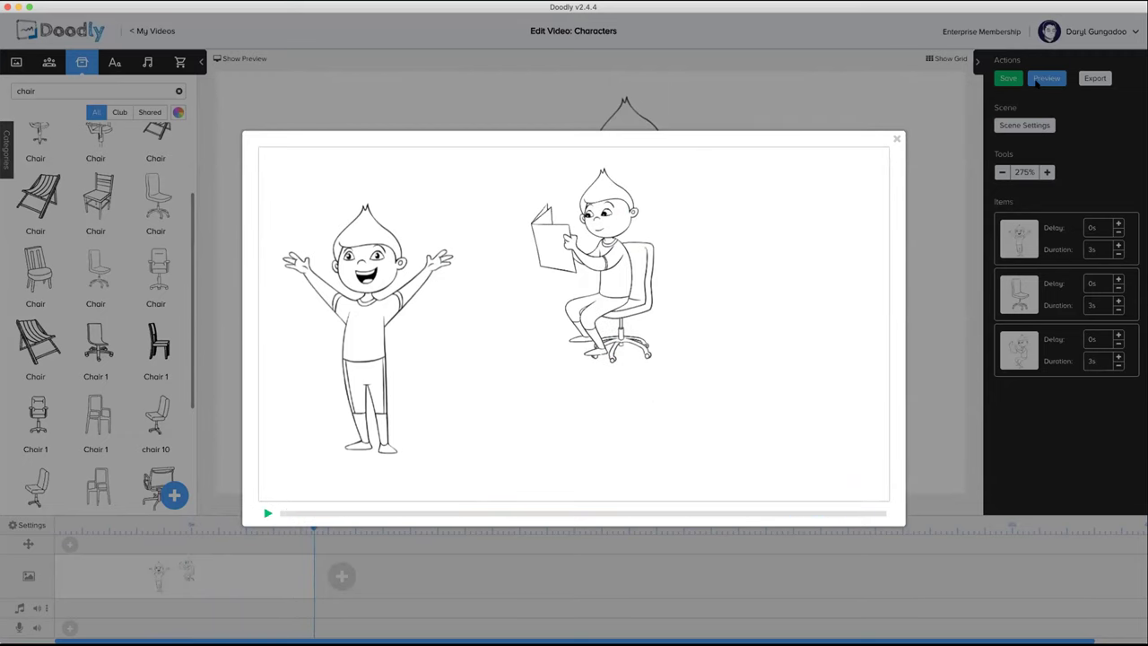
left_click(894, 139)
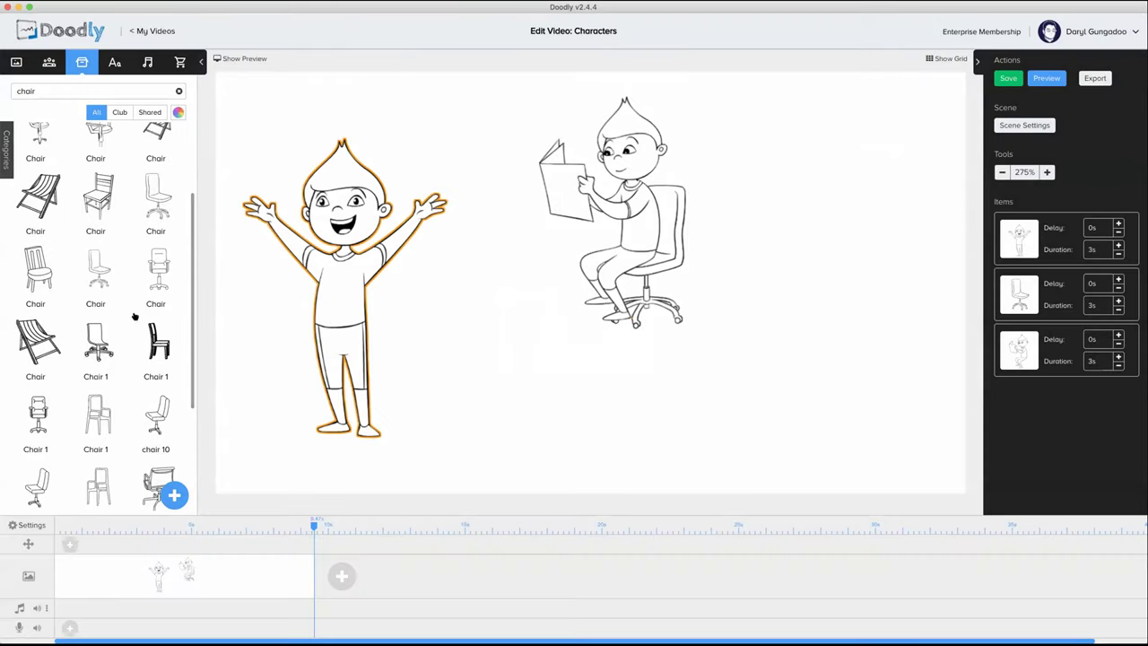
Step: Browse the chair props and add Classroom Student Chair 1 to the canvas beside the seated Brad
scroll(107, 328, "down", 5)
scroll(69, 341, "down", 6)
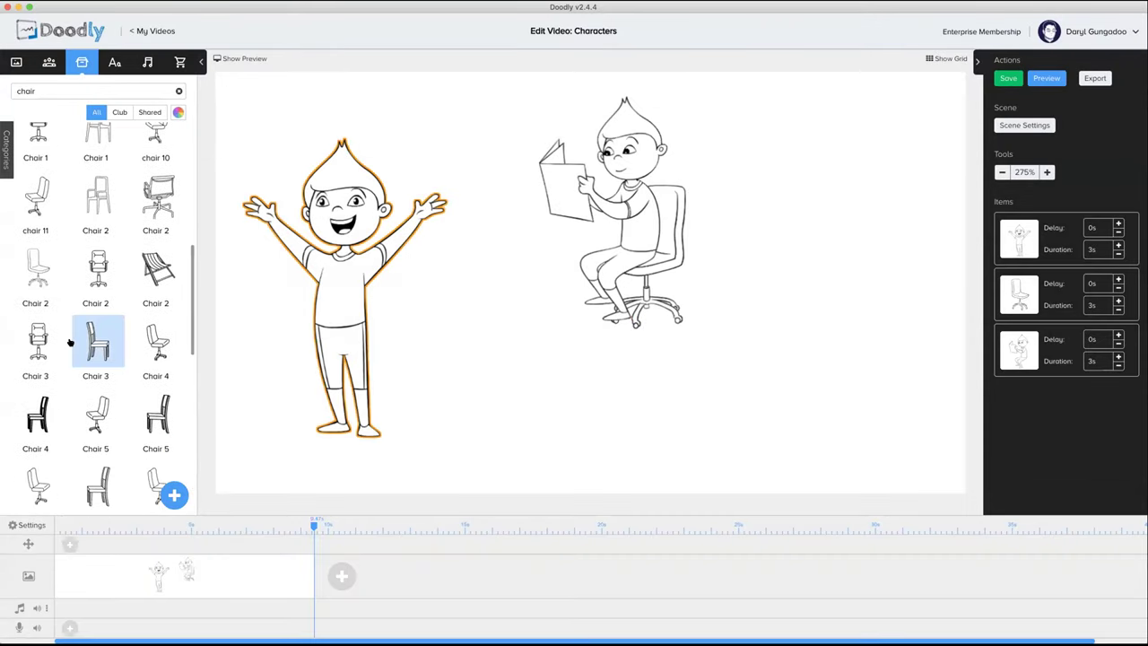
scroll(69, 341, "down", 8)
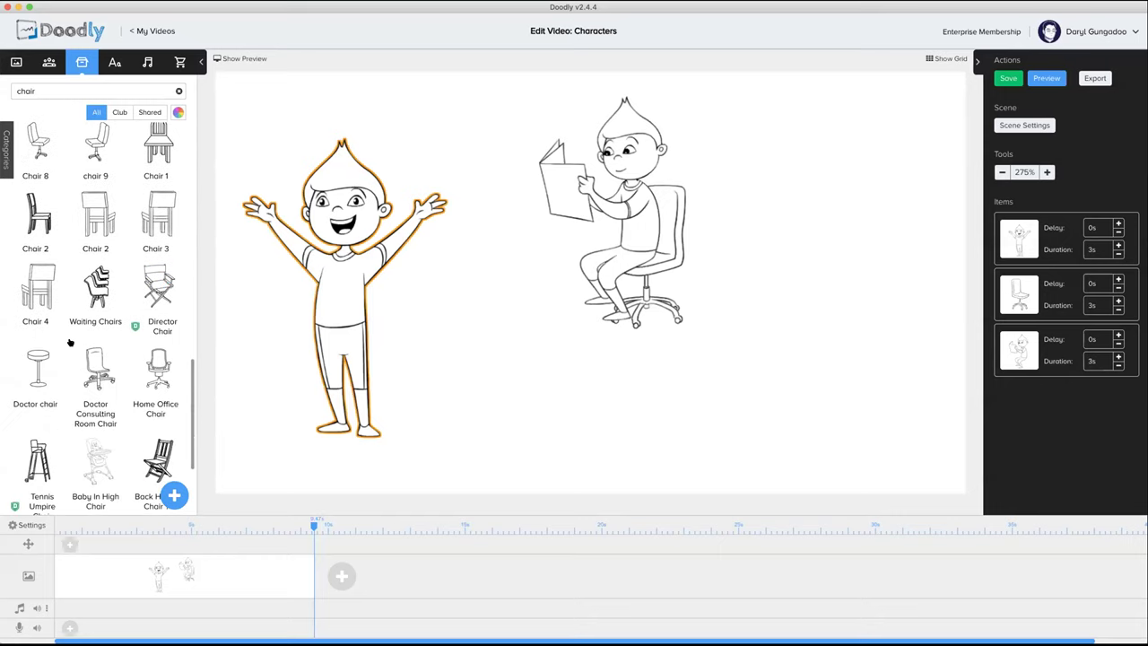
scroll(69, 342, "down", 1)
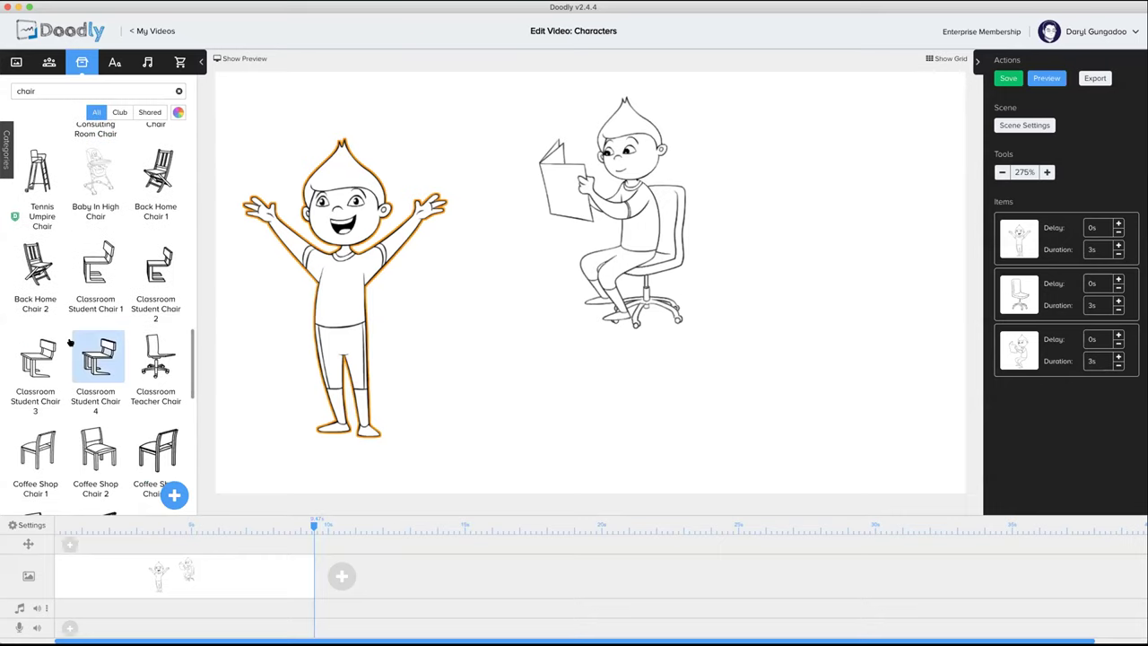
left_click(99, 258)
left_click(766, 269)
left_click(350, 304)
scroll(148, 332, "down", 10)
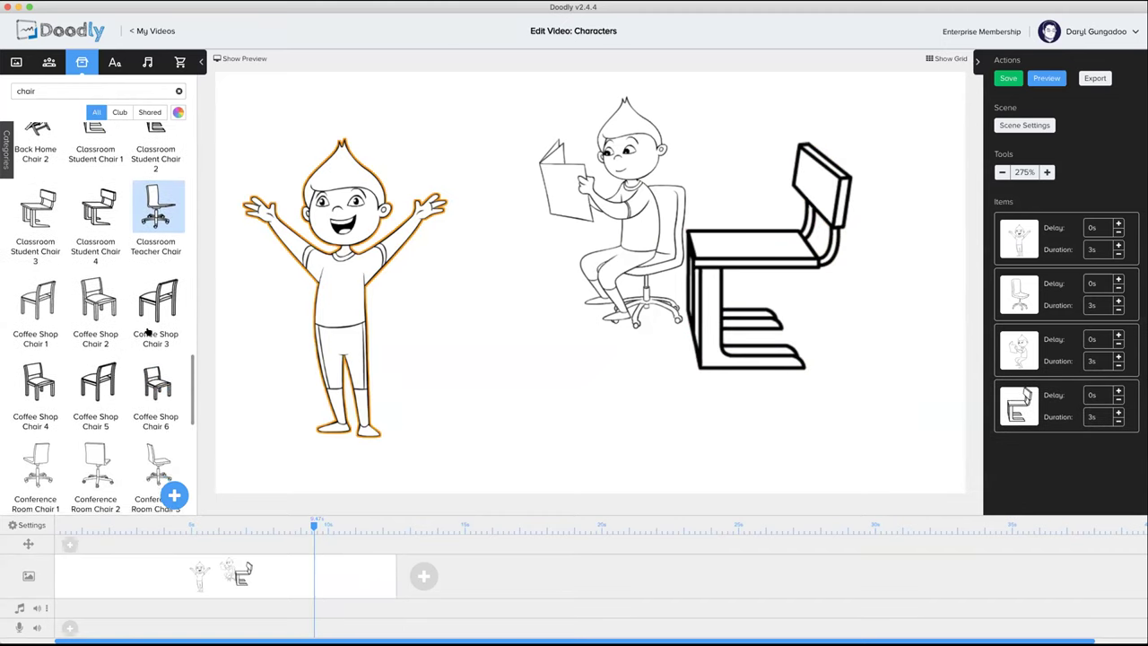
scroll(148, 330, "down", 5)
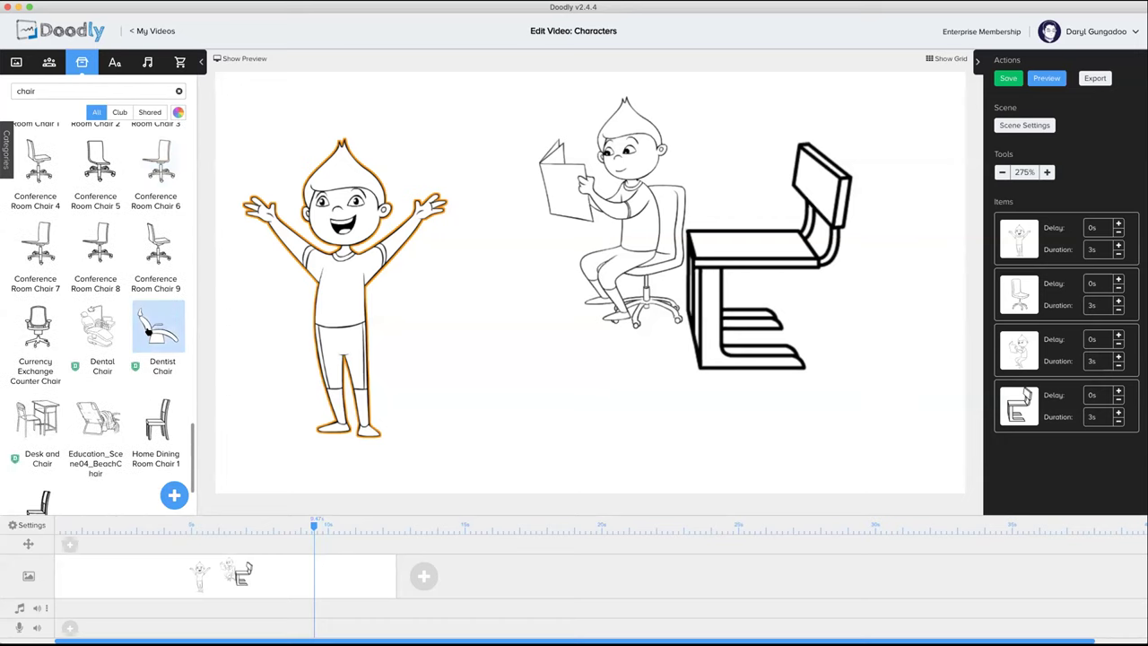
scroll(148, 330, "down", 3)
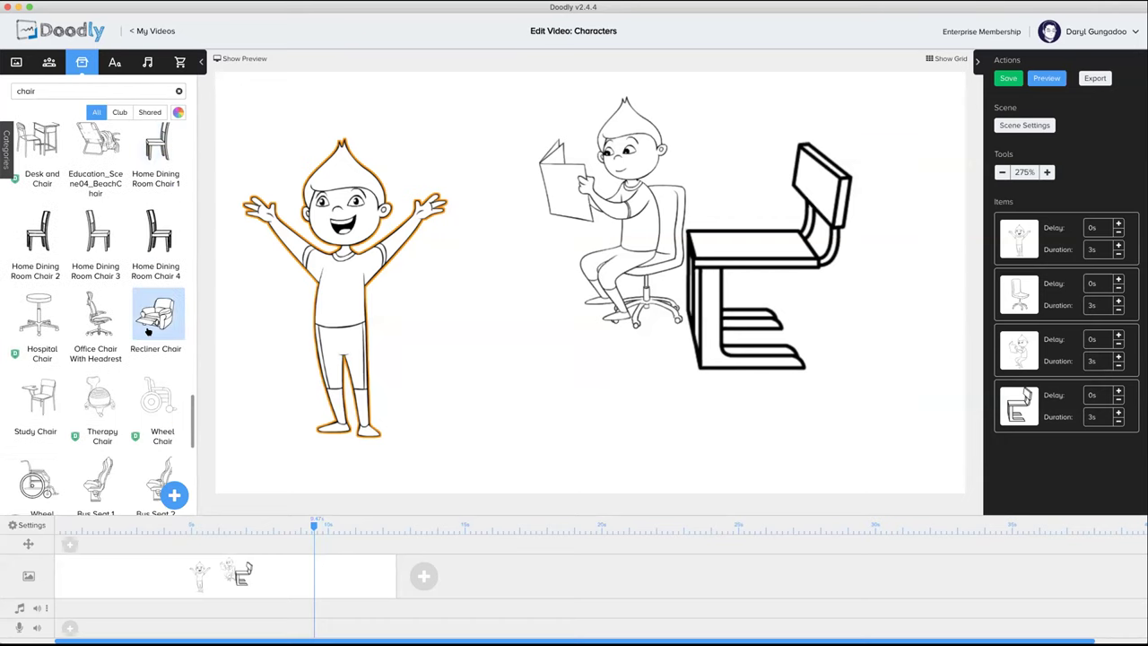
Step: Delete the Brad Happy and Brad Reading characters from the scene, confirming each removal
left_click(417, 250)
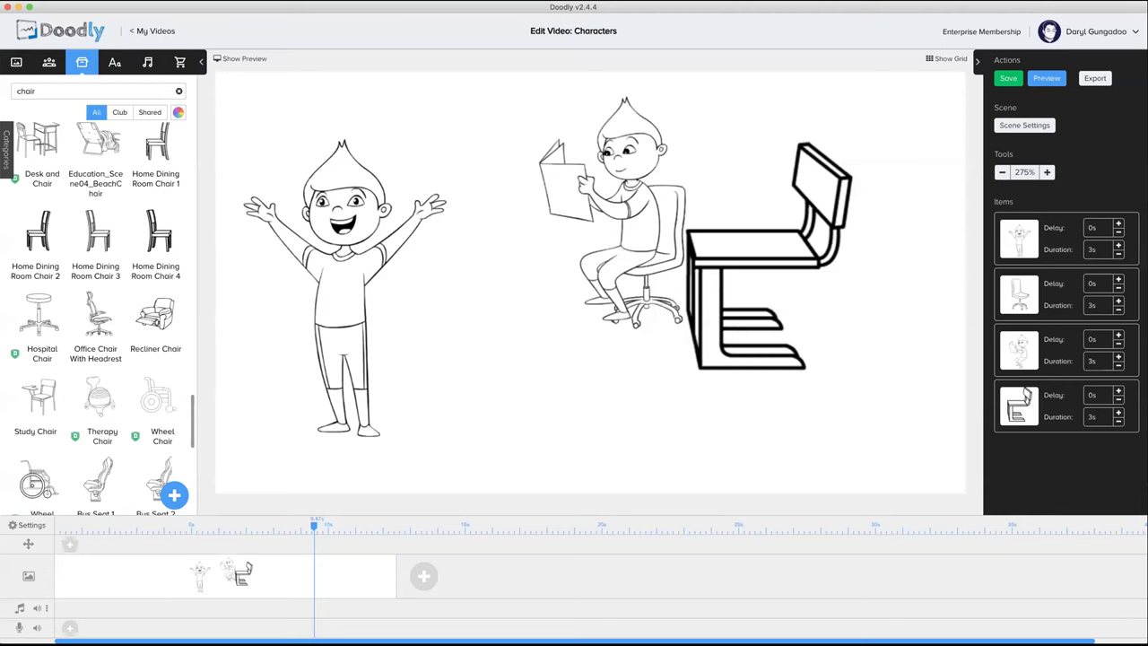
left_click(359, 259)
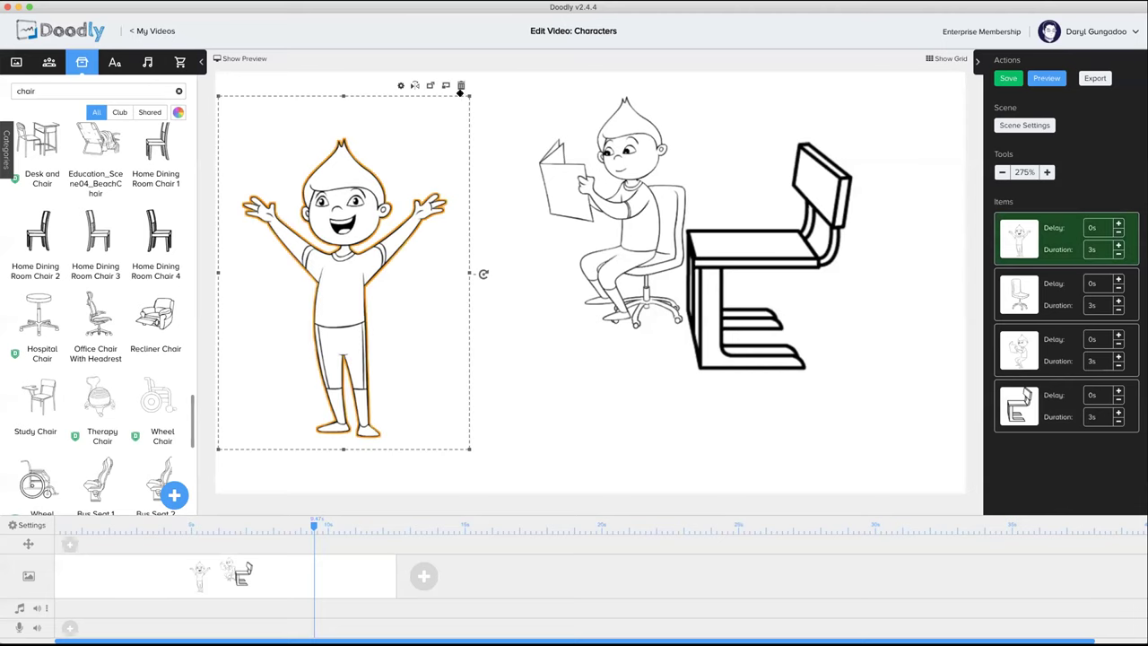
left_click(461, 86)
left_click(604, 353)
left_click(605, 187)
left_click(693, 66)
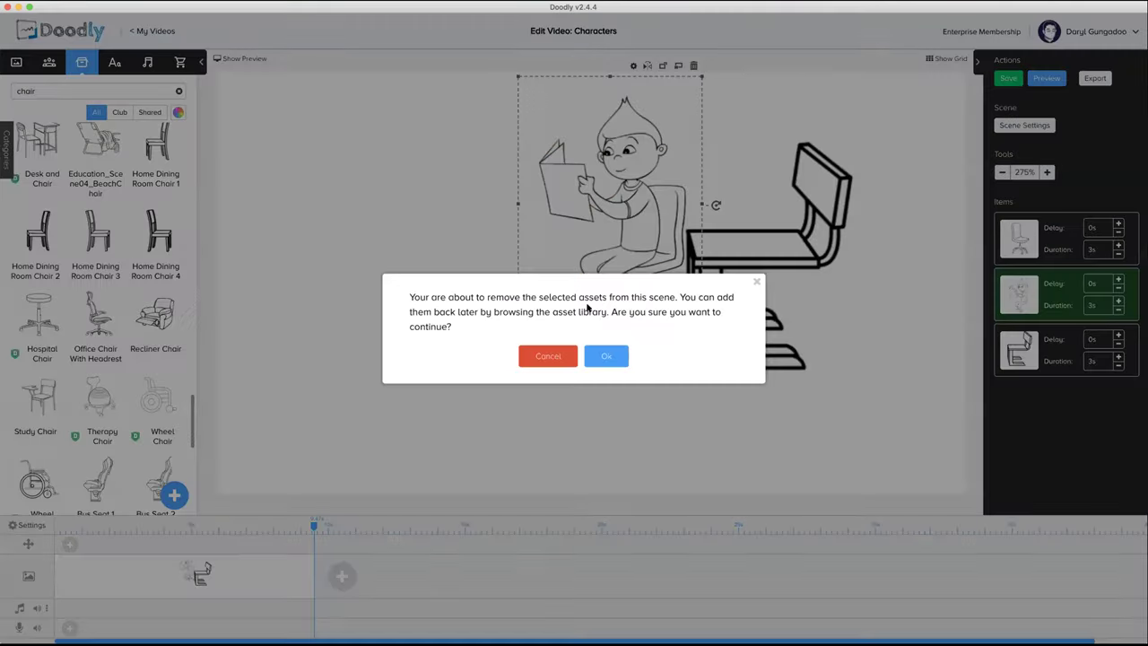
left_click(606, 356)
Step: Delete the classroom chair and the office chair so the canvas is empty
left_click(817, 160)
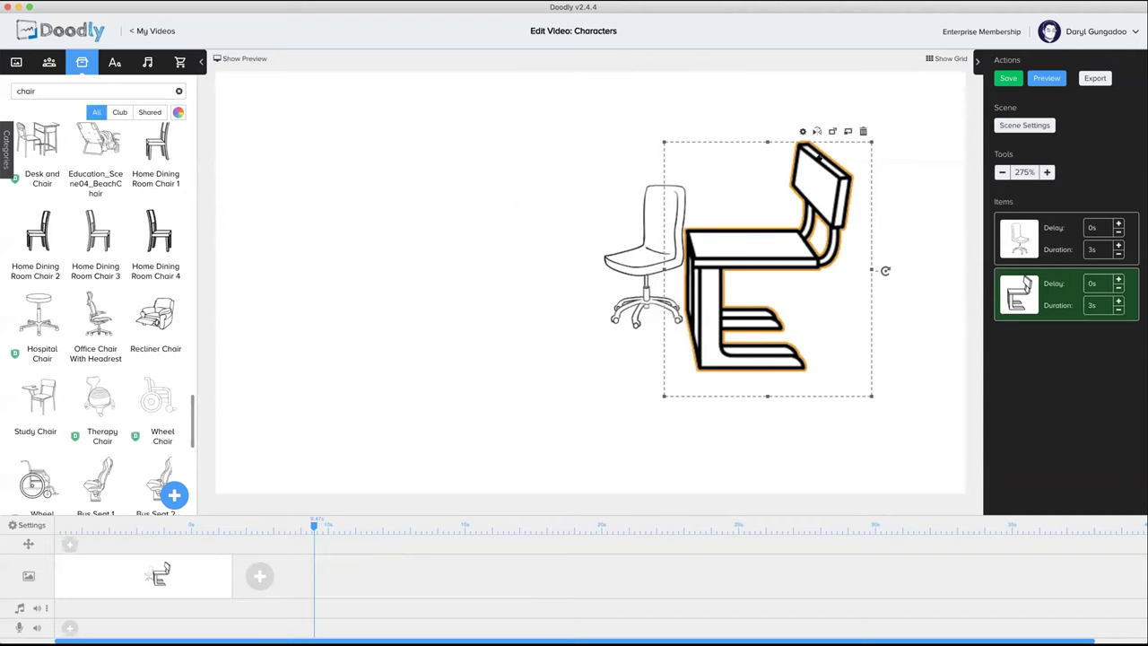
left_click(863, 131)
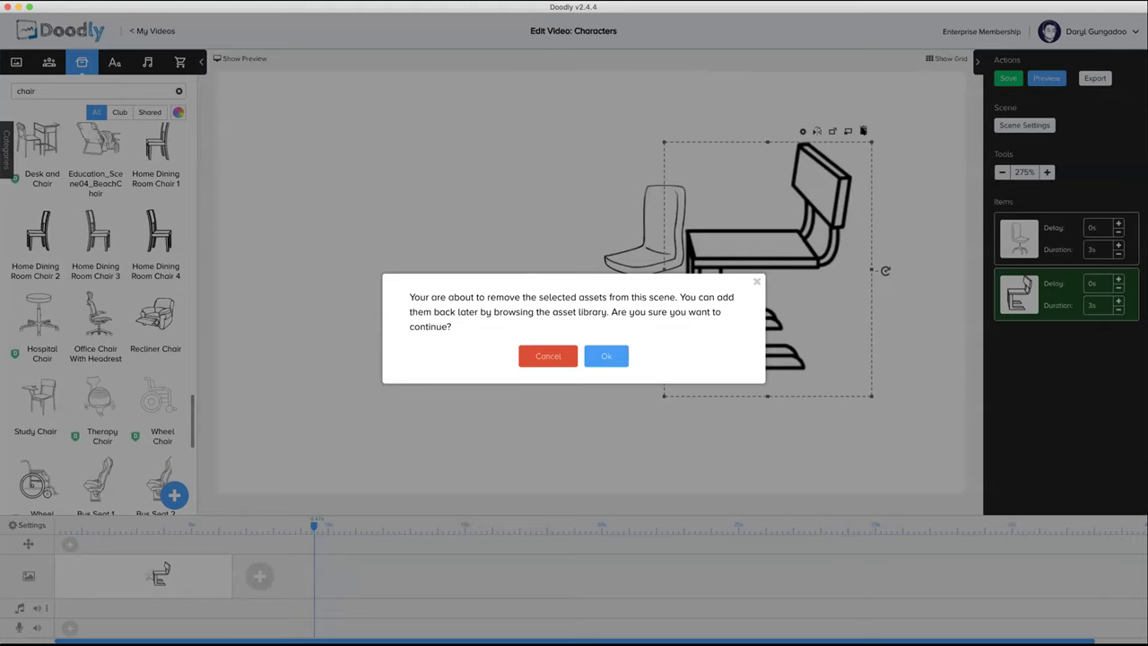
left_click(606, 356)
left_click(675, 229)
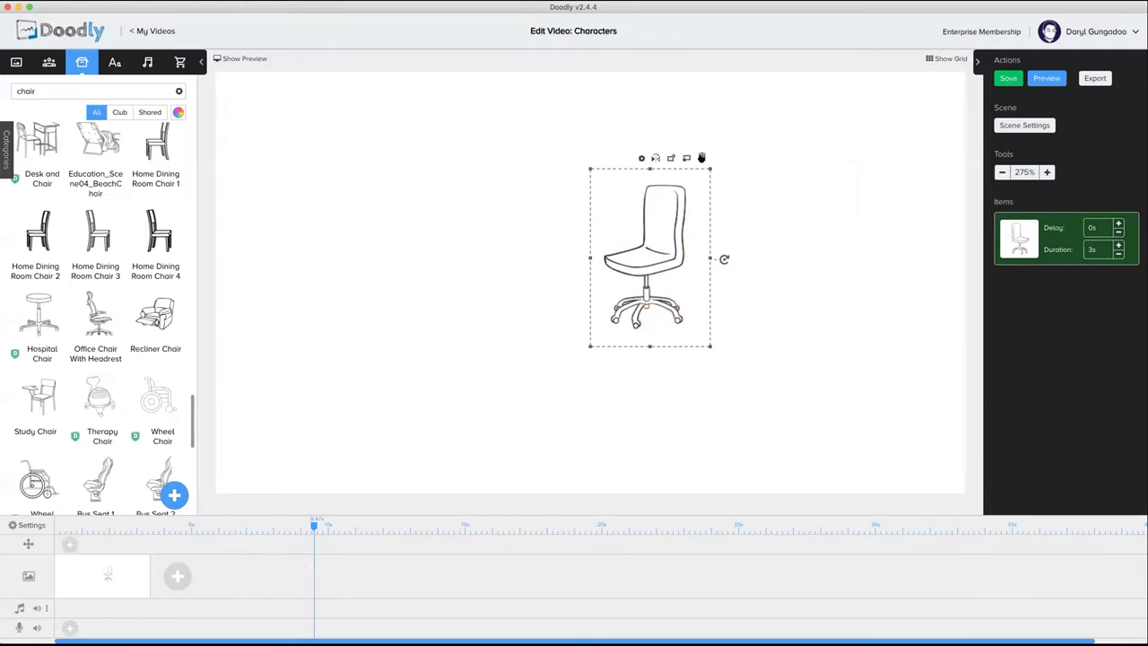
left_click(701, 158)
left_click(606, 355)
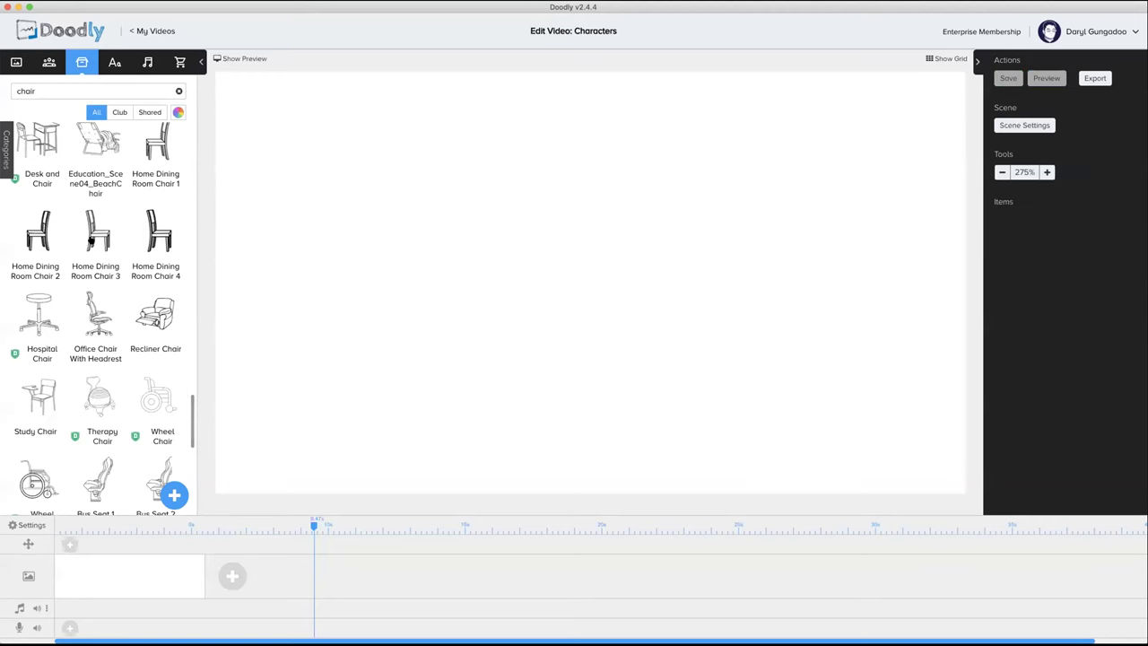
Step: Return to the "brad" results in the character library and add Brad standing to the left half of the canvas
double_click(49, 90)
type("brad")
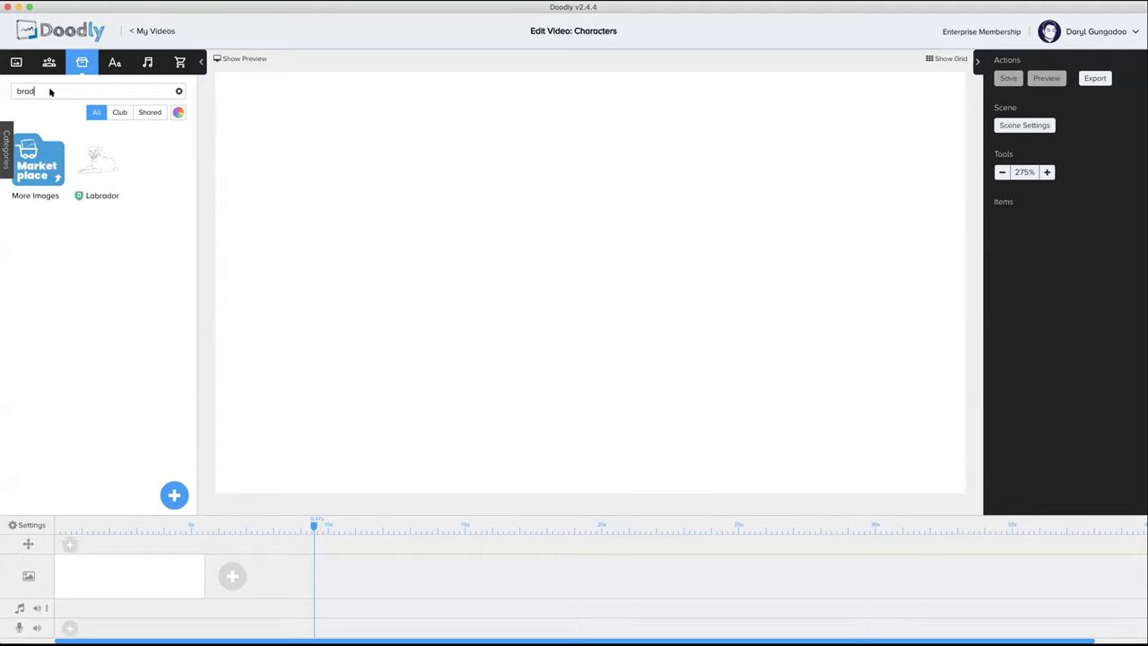
left_click(50, 65)
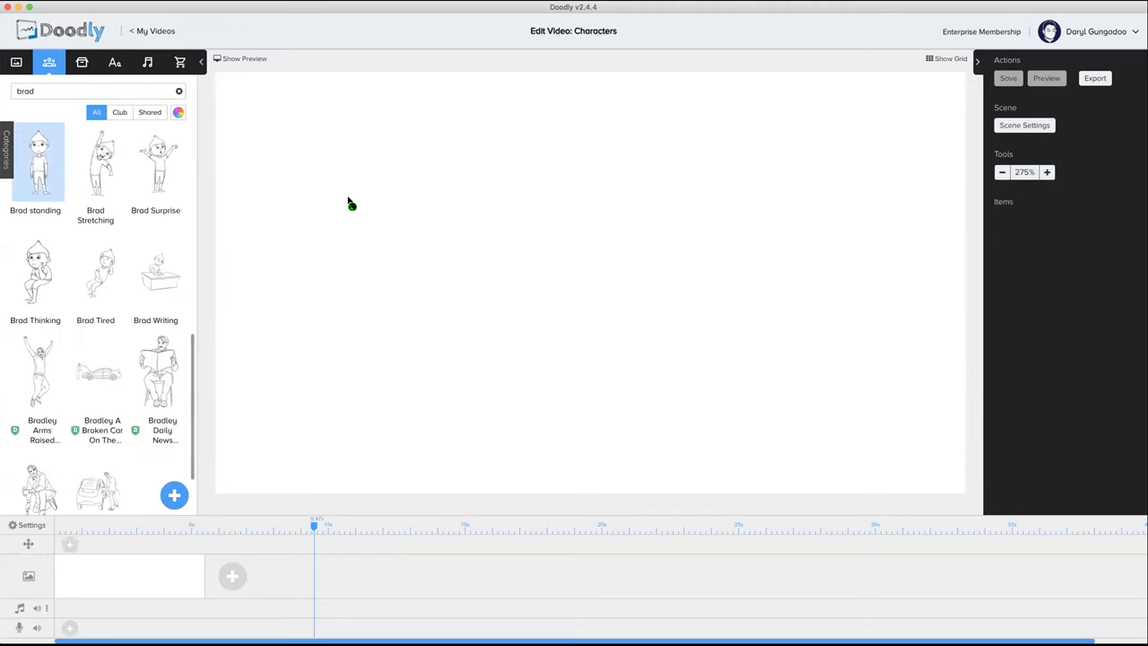
left_click_drag(453, 222, 455, 224)
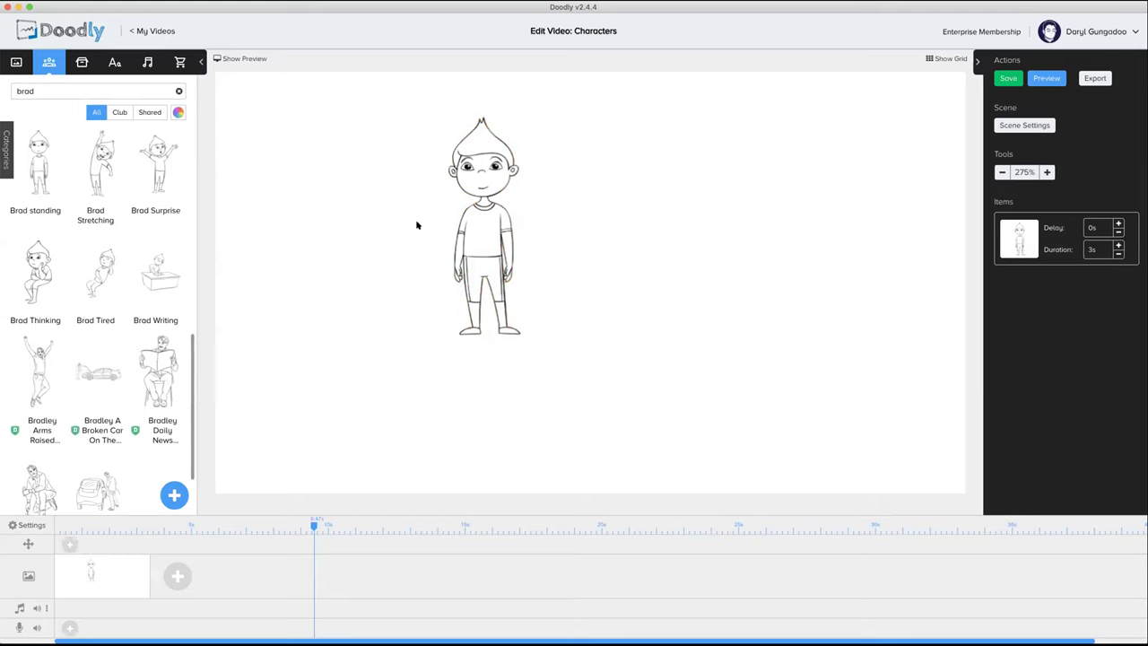
Step: Search the character library for "etha" and add Ethan Arms Up to the left of the standing Brad
double_click(42, 91)
type("etha")
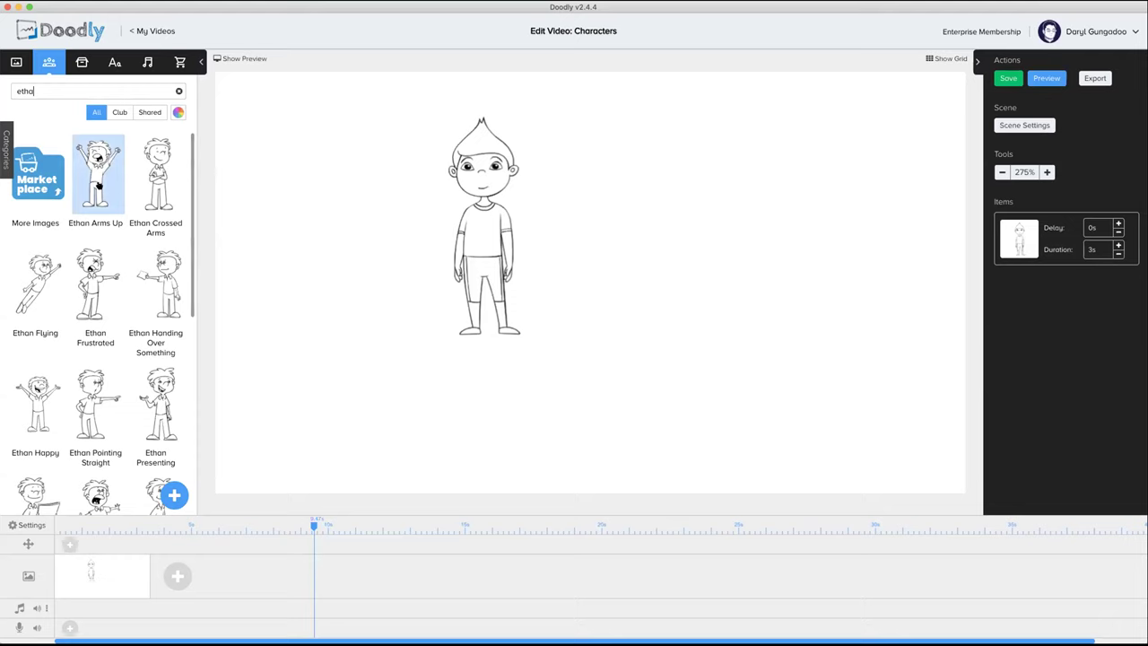
left_click_drag(343, 254, 336, 256)
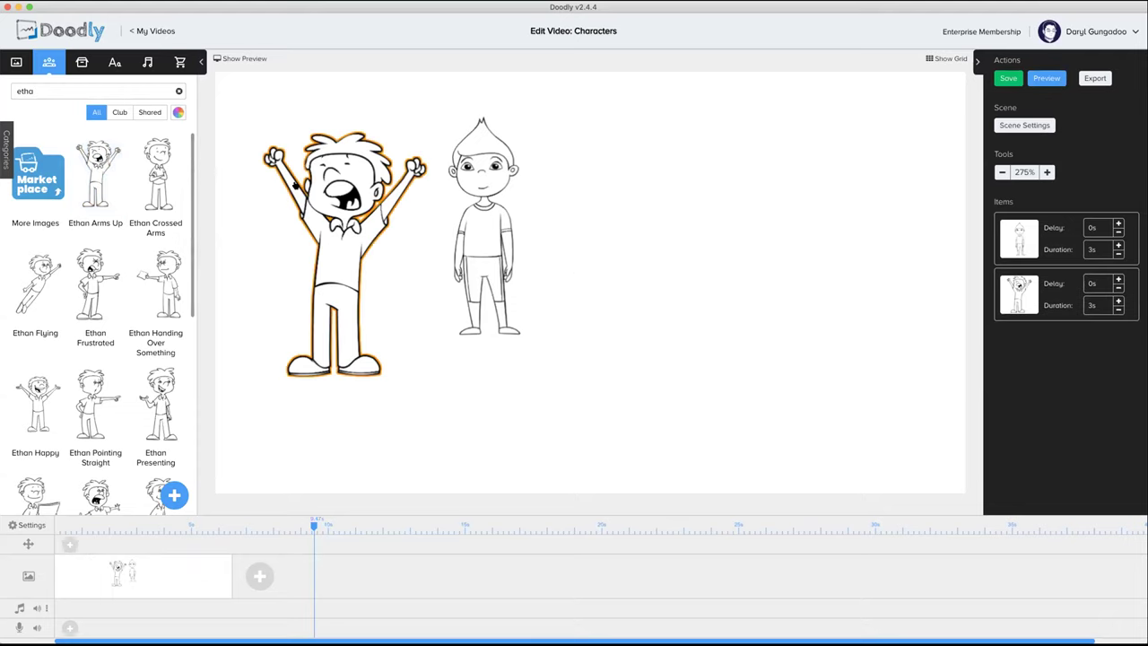
Step: Search the character library for "hans" and add Hans Frustrated to the right of the standing Brad
double_click(59, 88)
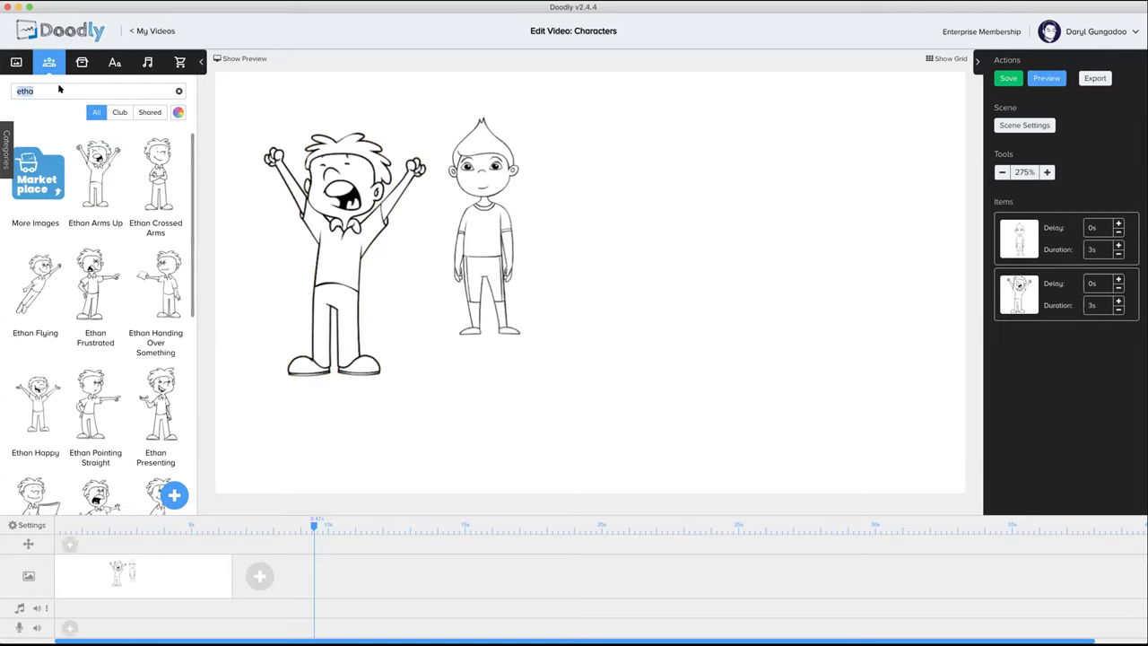
type("hans")
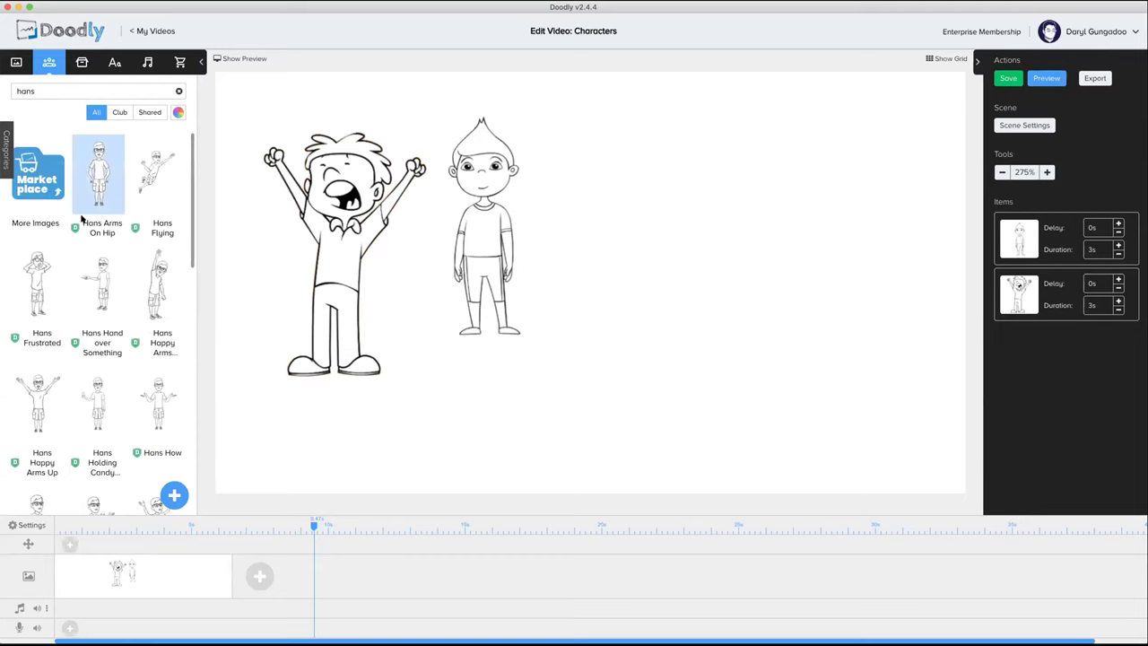
left_click_drag(32, 278, 625, 254)
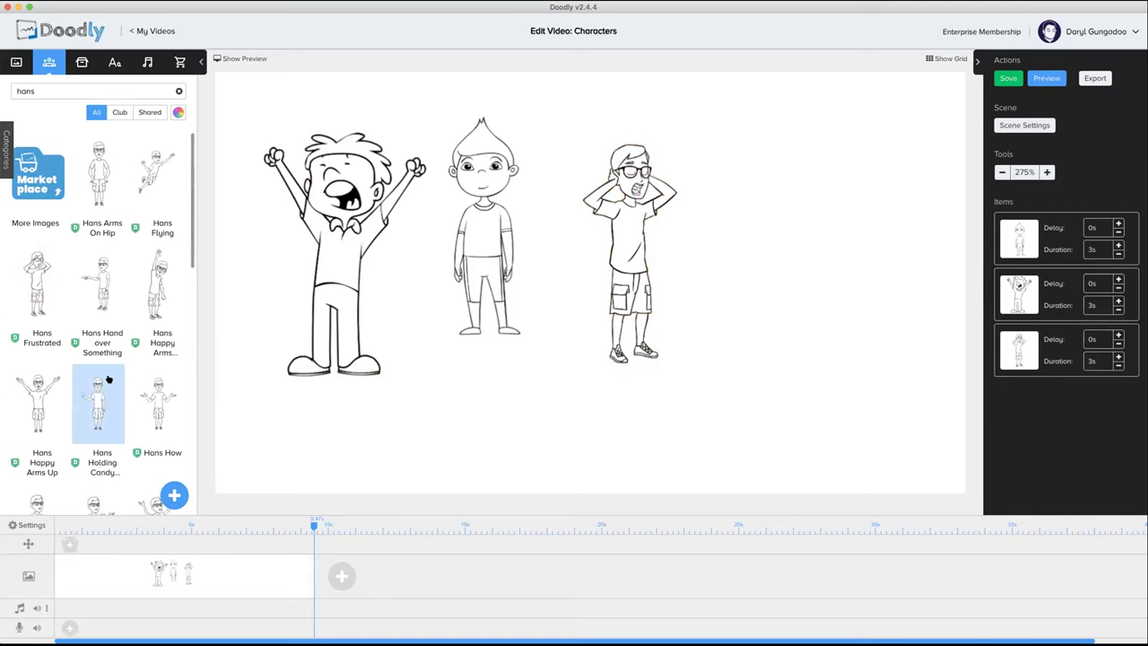
Step: Try Hans Flying to the right of Hans Frustrated and delete it from the scene
left_click_drag(156, 179, 777, 280)
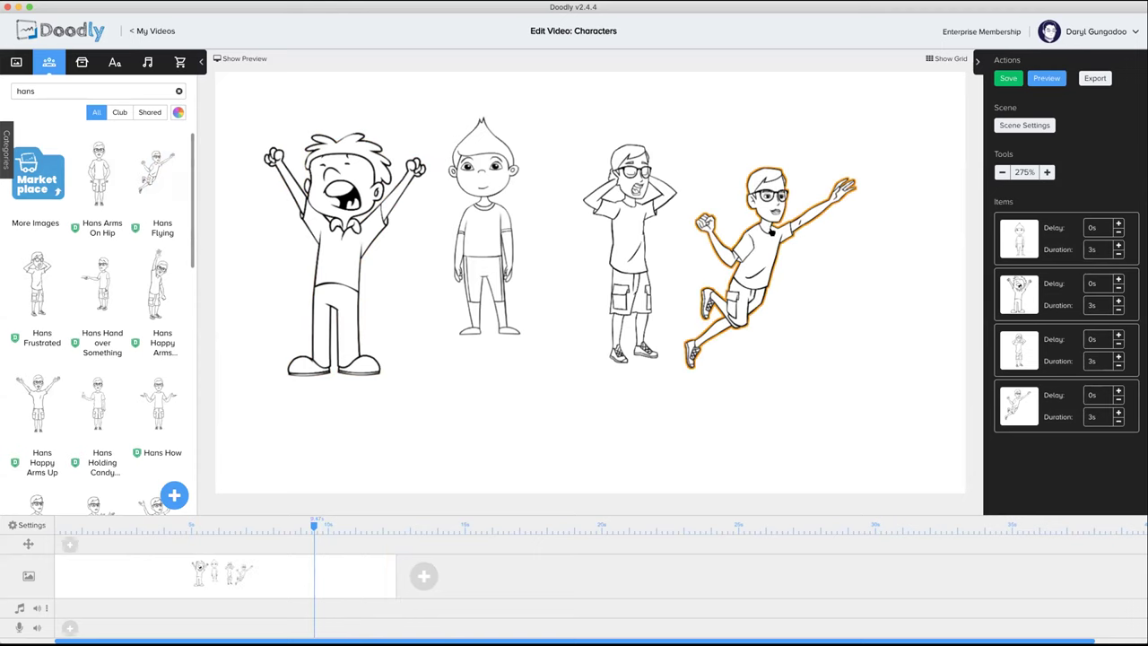
left_click(757, 237)
left_click(883, 141)
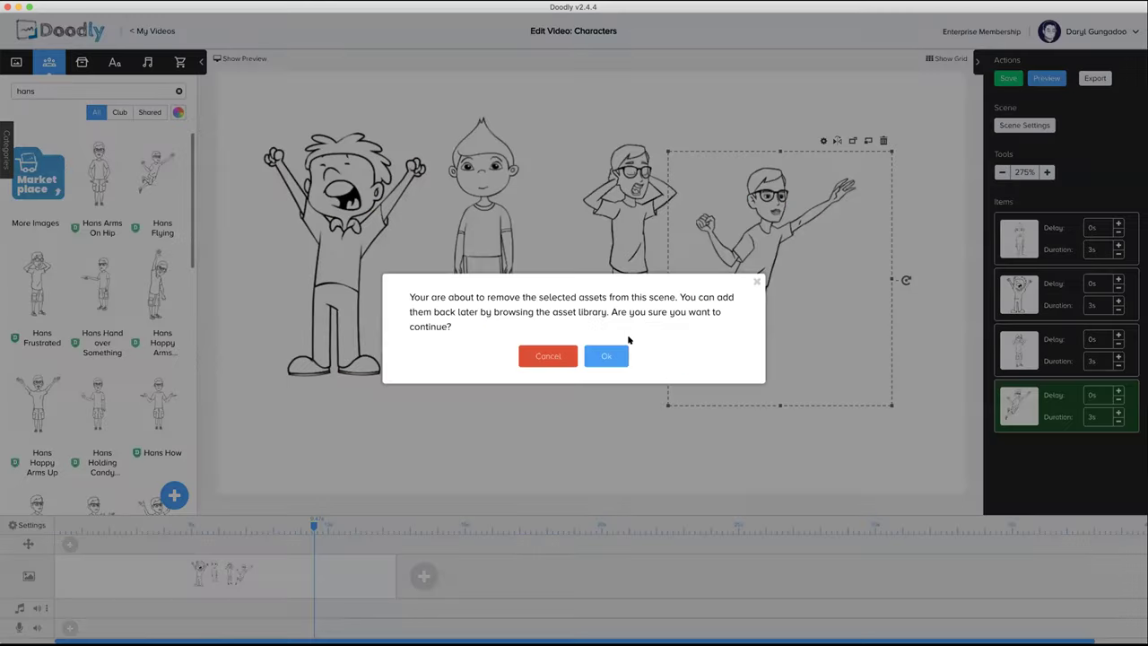
left_click(605, 355)
Step: Swap Brad and Hans Frustrated on the canvas so that Hans stands between Ethan and Brad
scroll(108, 359, "down", 15)
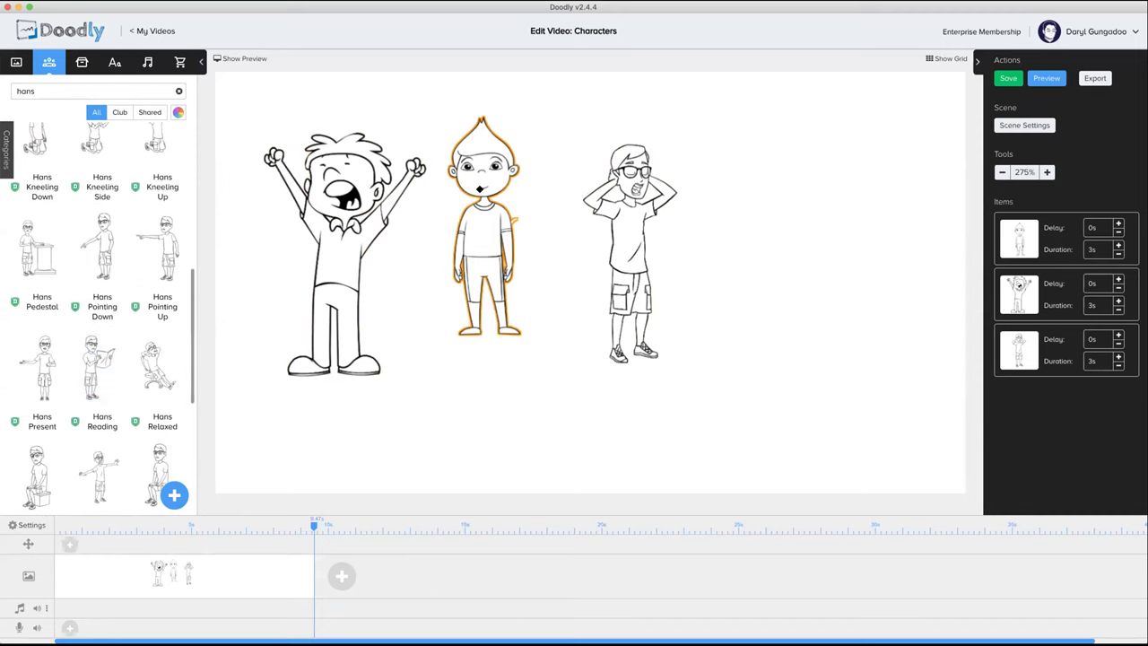
left_click_drag(479, 191, 729, 205)
left_click_drag(631, 204, 507, 214)
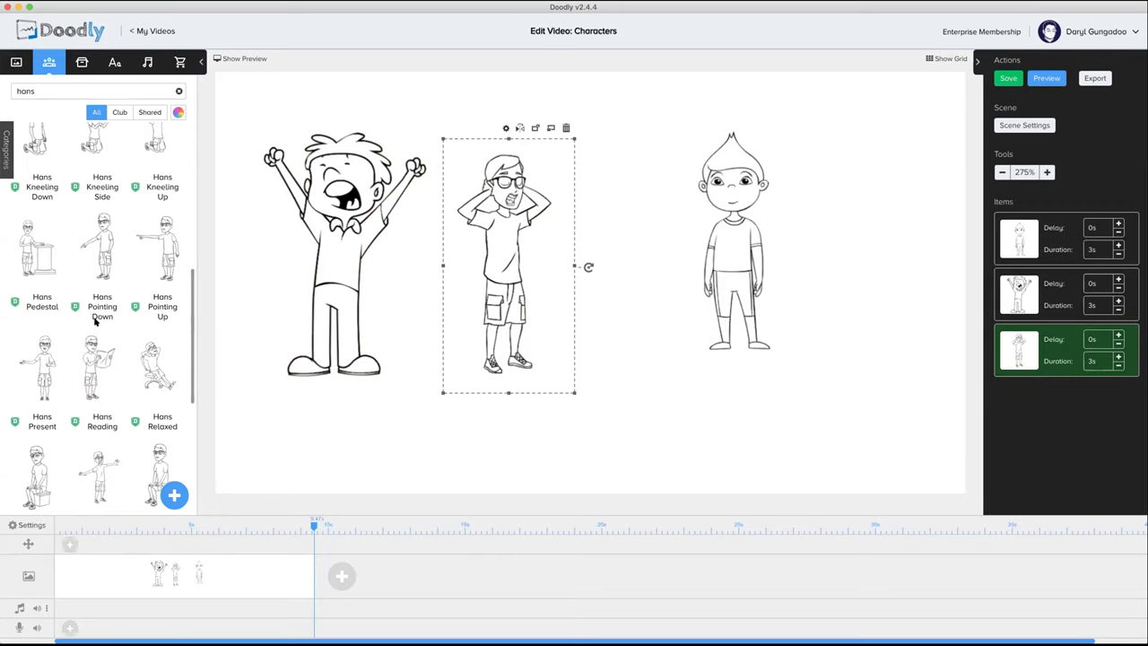
Step: Switch the Hans results to their Doodly Rainbow colour versions and add the Hans Holding pose between Hans Frustrated and Brad
double_click(39, 93)
left_click(178, 112)
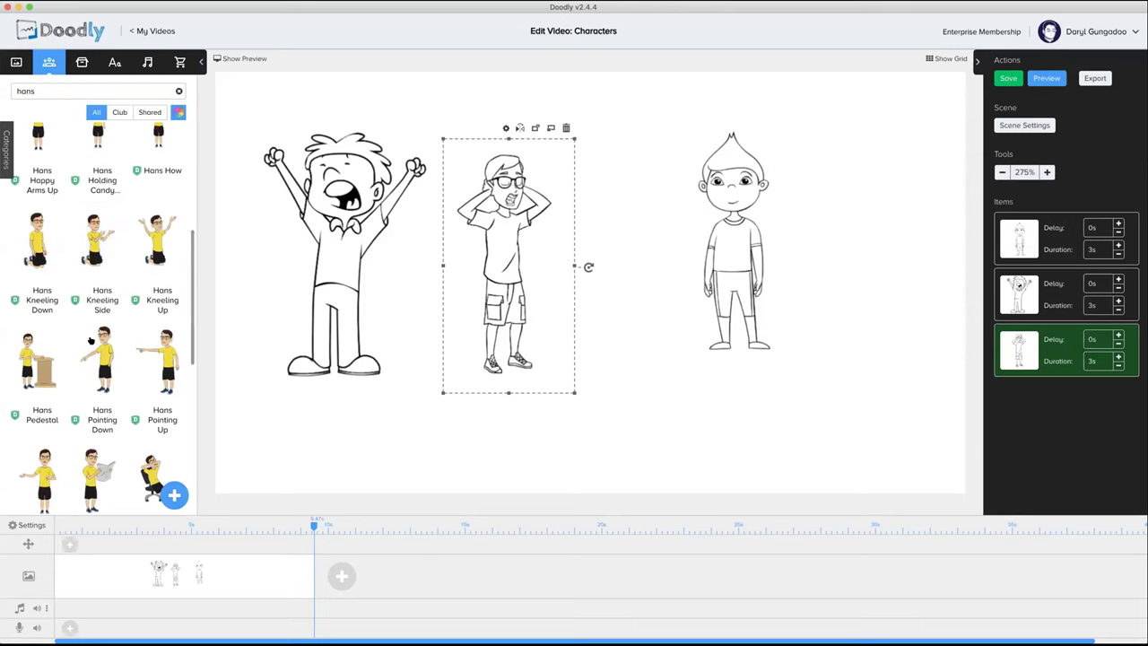
scroll(89, 341, "down", 3)
scroll(99, 341, "up", 10)
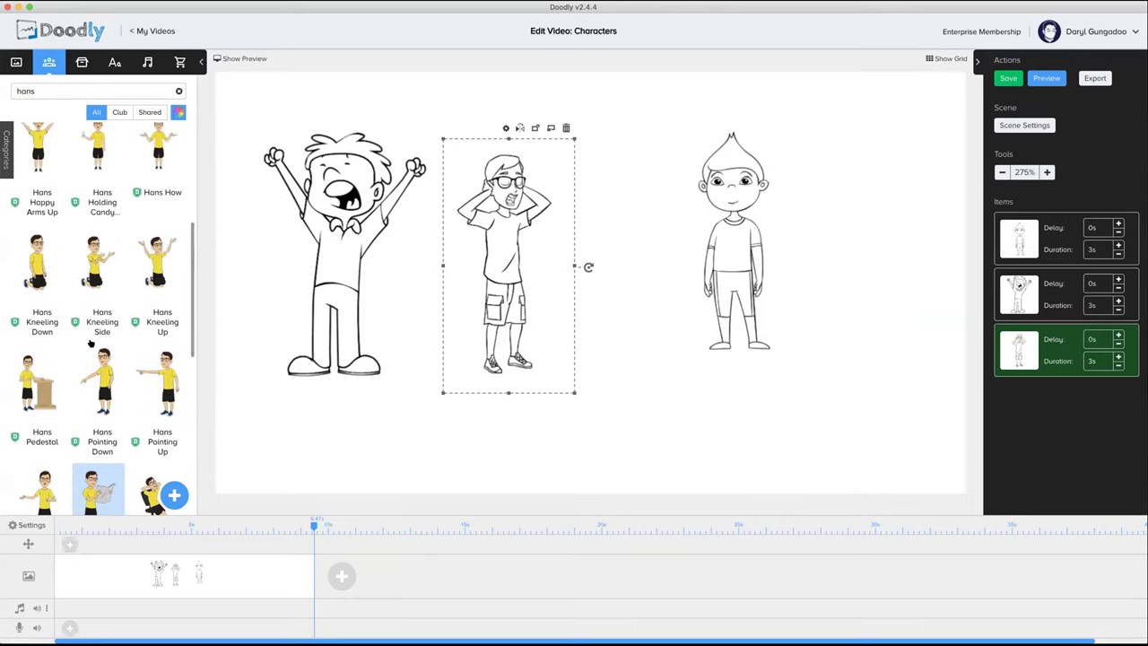
left_click_drag(536, 372, 654, 280)
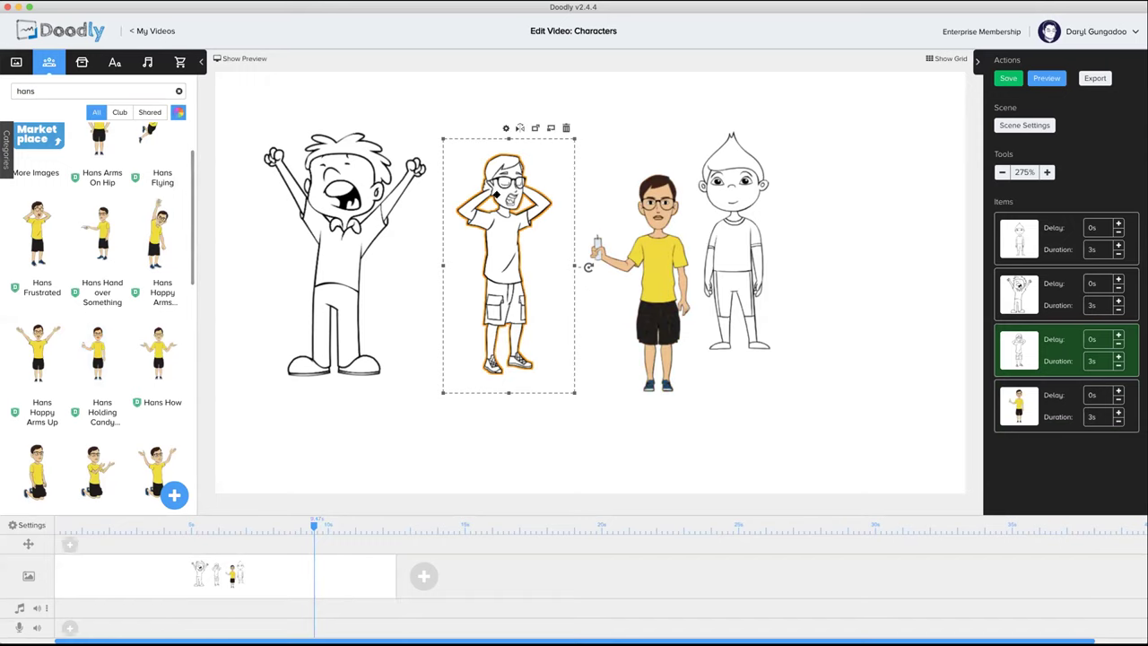
Step: Delete the uncoloured Hans Frustrated and move the coloured Hans into its place beside Ethan
left_click(566, 128)
left_click(606, 355)
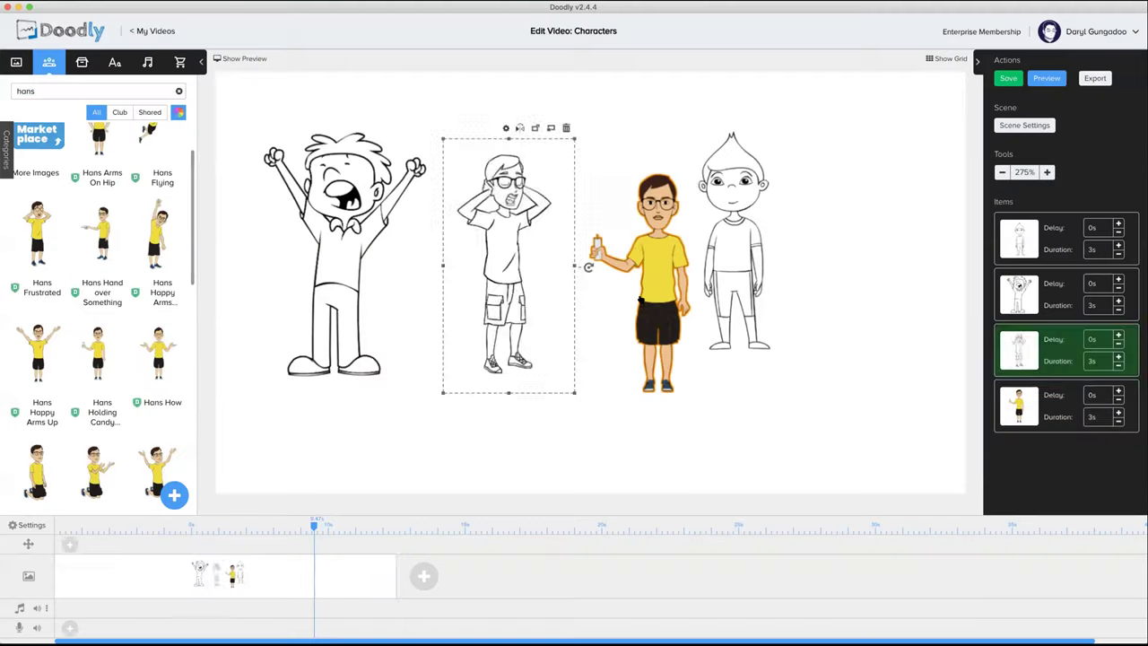
left_click_drag(638, 254, 523, 220)
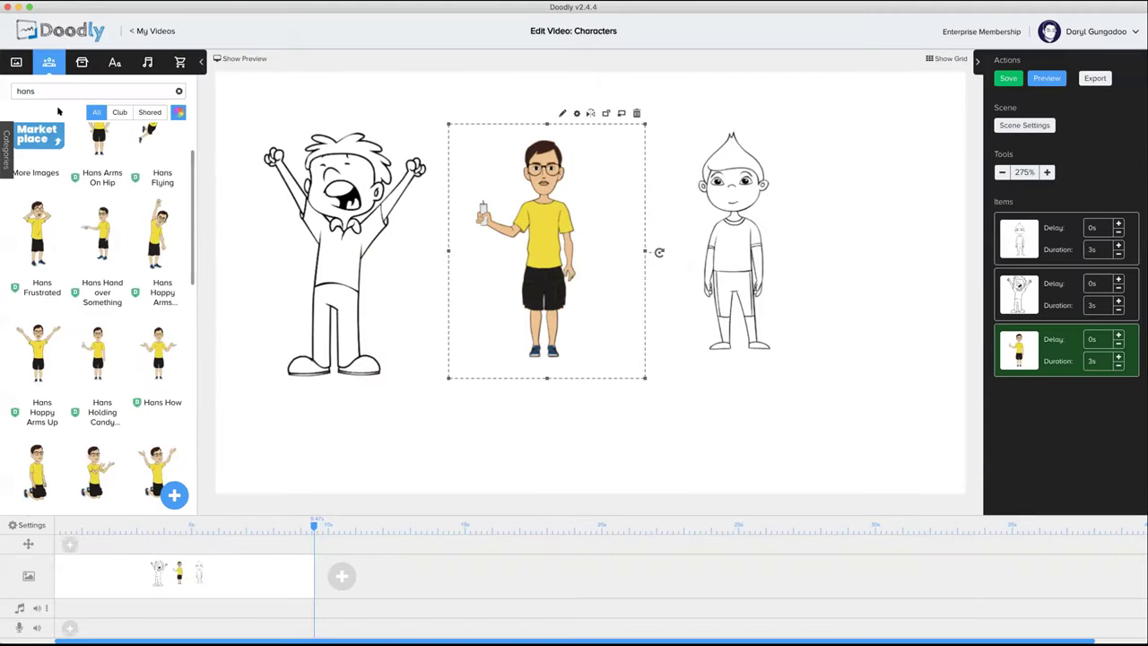
Step: Search the props library for "cave", turn Doodly Rainbow off, and place the black-and-white Cave in the canvas's lower right corner
left_click(81, 62)
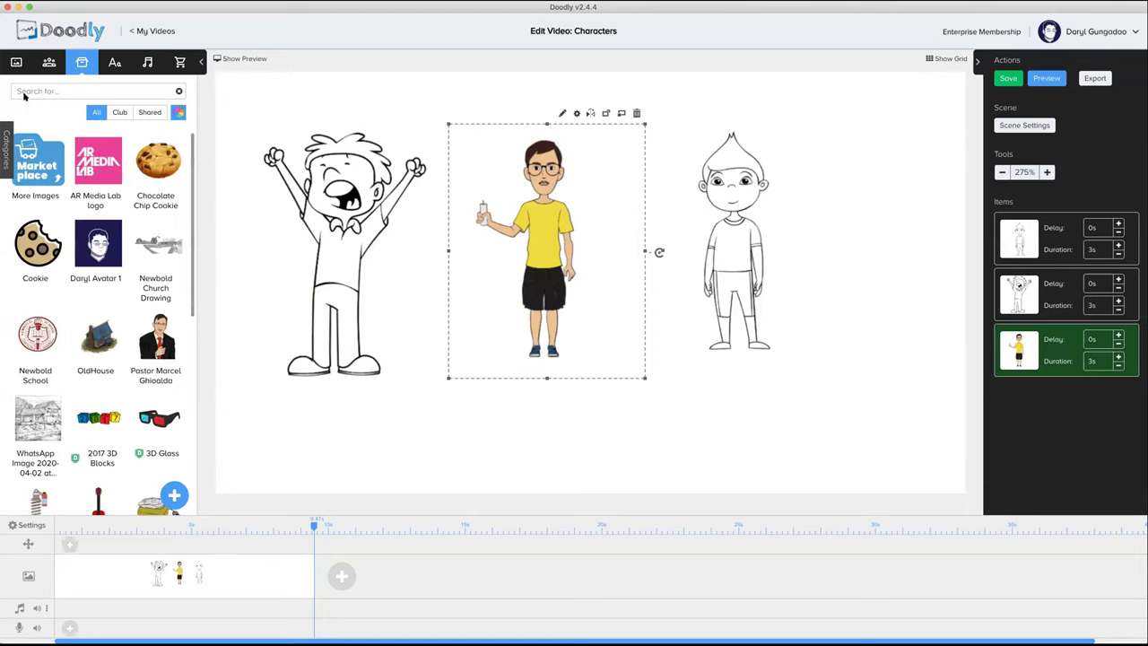
type("cave")
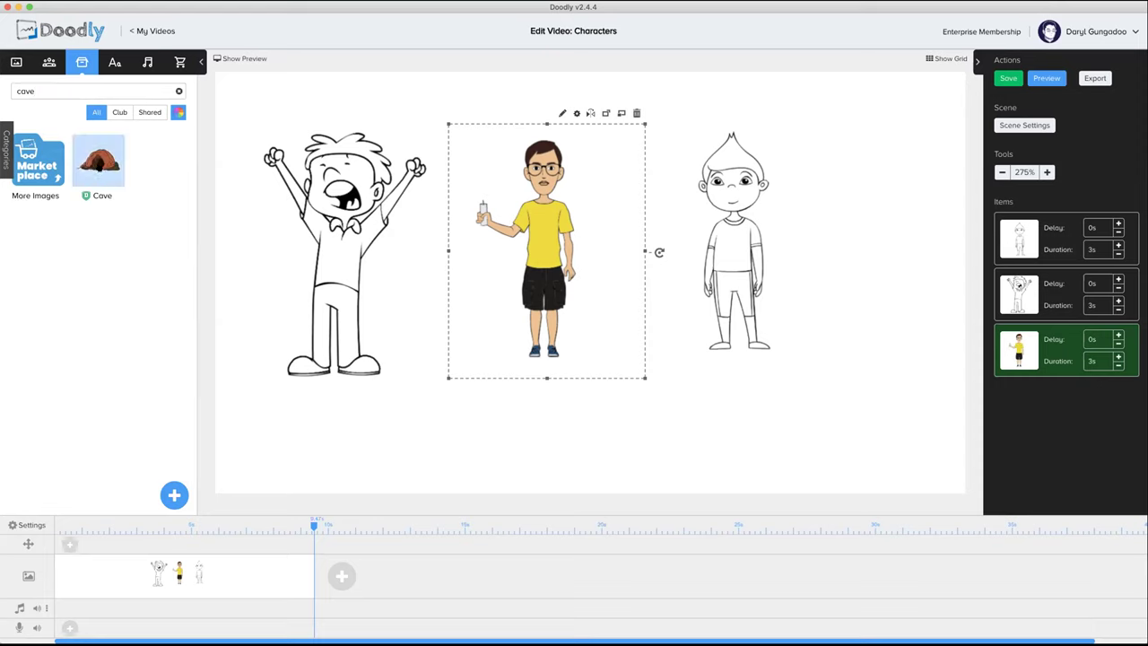
left_click(178, 112)
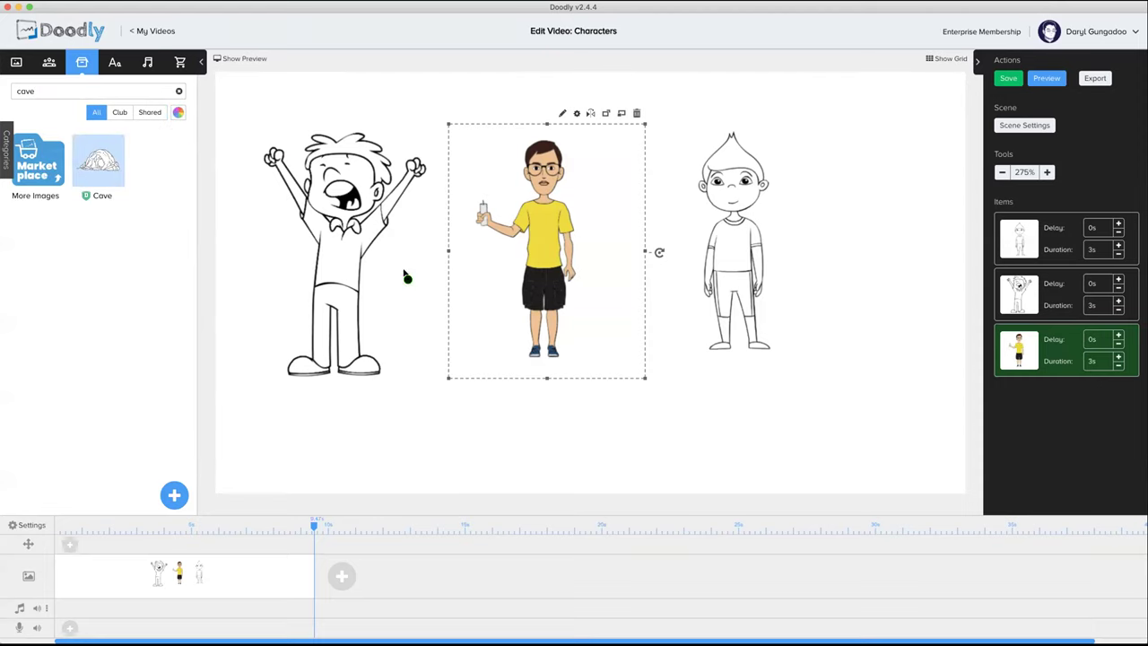
left_click_drag(843, 347, 833, 348)
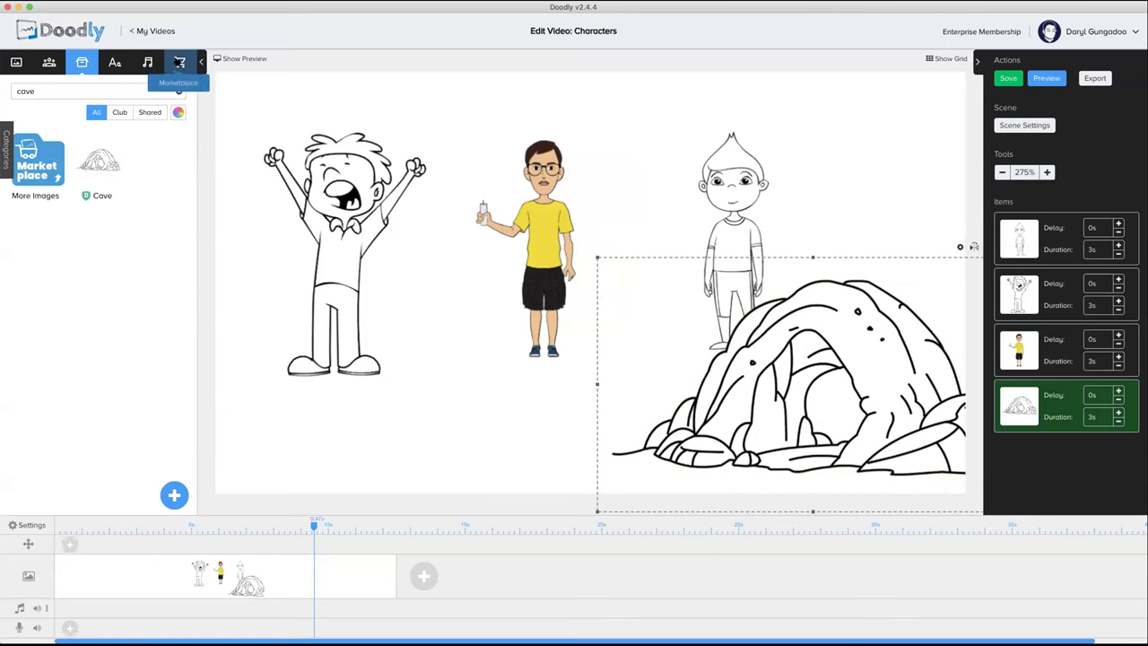
Step: Look through the images in the Marketplace's Science and Technology 2 pack and return to the pack overview
left_click(179, 62)
left_click(59, 176)
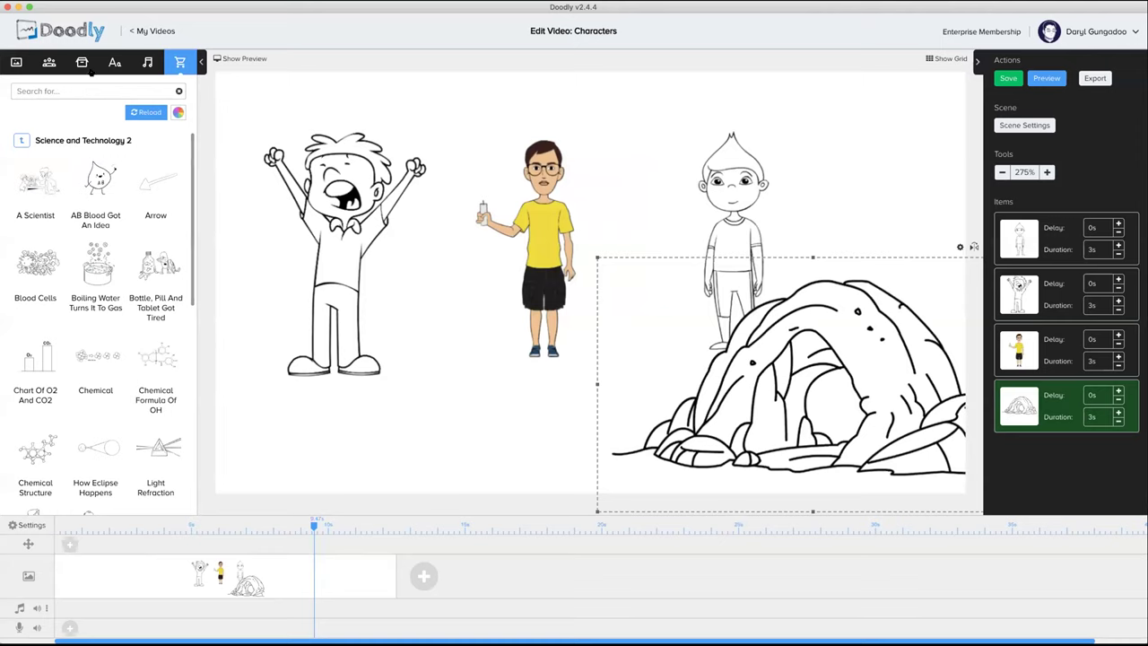
left_click(147, 62)
left_click(179, 63)
scroll(85, 305, "down", 10)
scroll(85, 309, "down", 5)
scroll(86, 309, "up", 15)
left_click(22, 140)
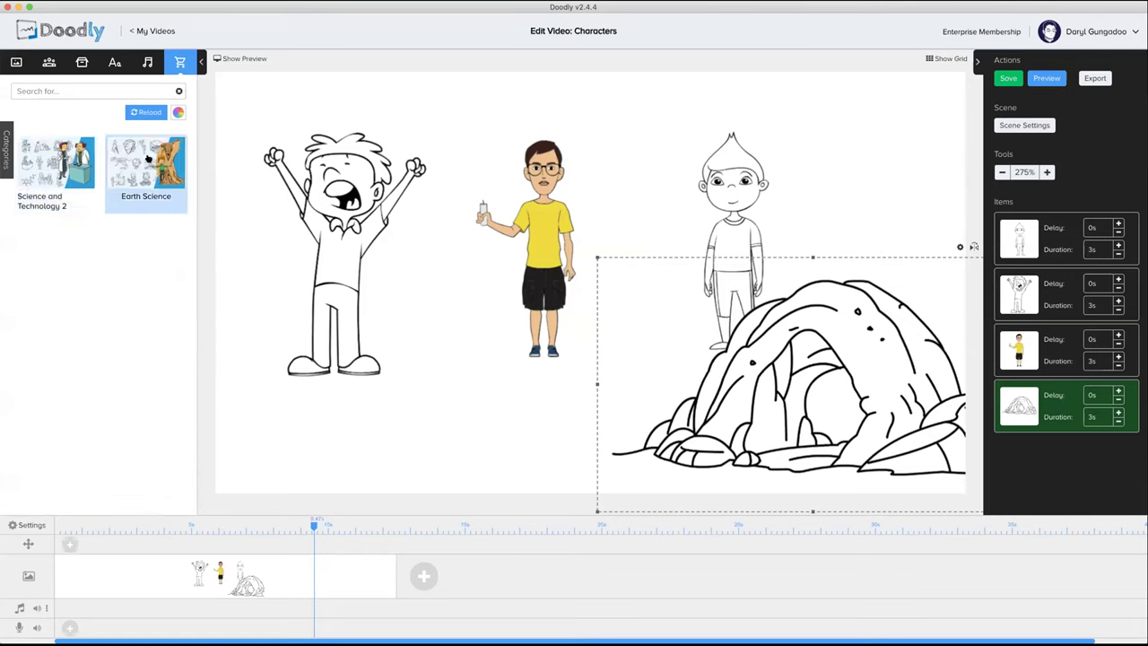
Step: Add Cave With CaCO3 from the Marketplace's Earth Science pack and place it in the canvas's upper right corner
left_click(148, 175)
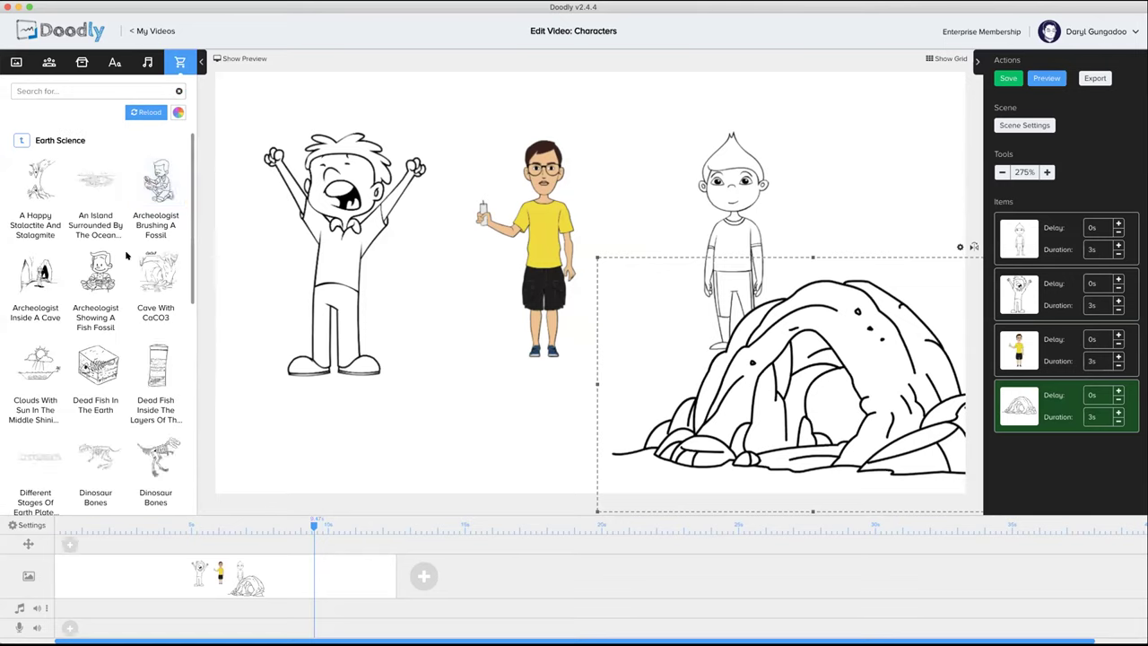
scroll(108, 307, "down", 2)
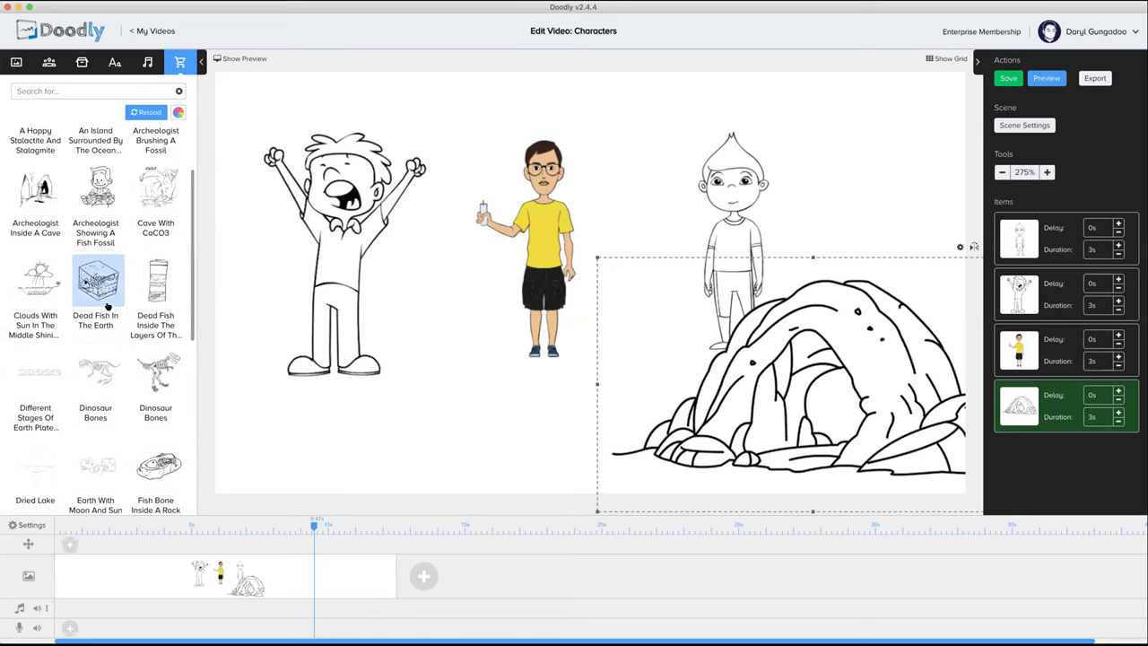
left_click_drag(157, 228, 671, 203)
left_click_drag(648, 164, 862, 113)
Step: Move the first Cave prop toward the canvas's lower middle and delete it from the scene
left_click(778, 421)
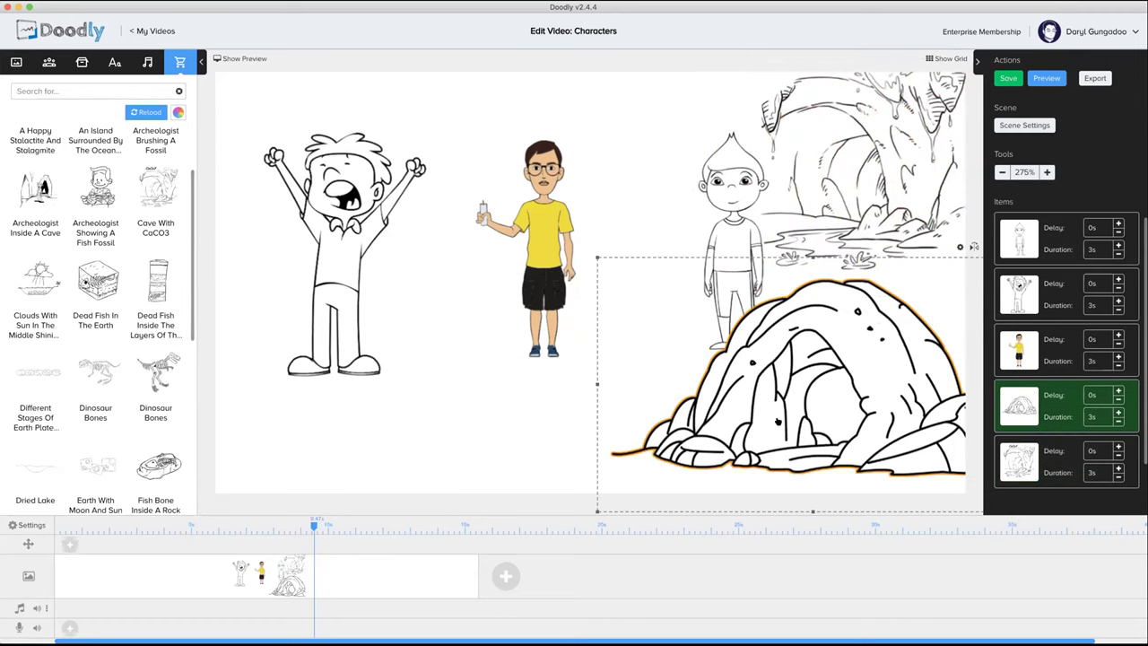
left_click_drag(973, 245, 753, 273)
left_click(751, 268)
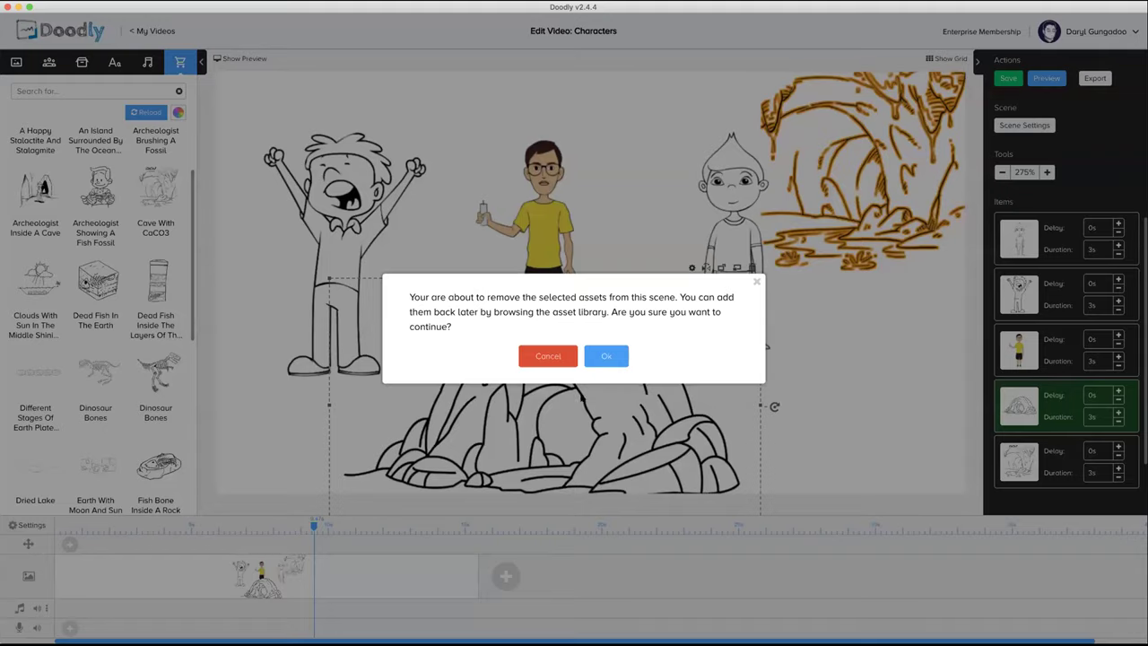
left_click(602, 355)
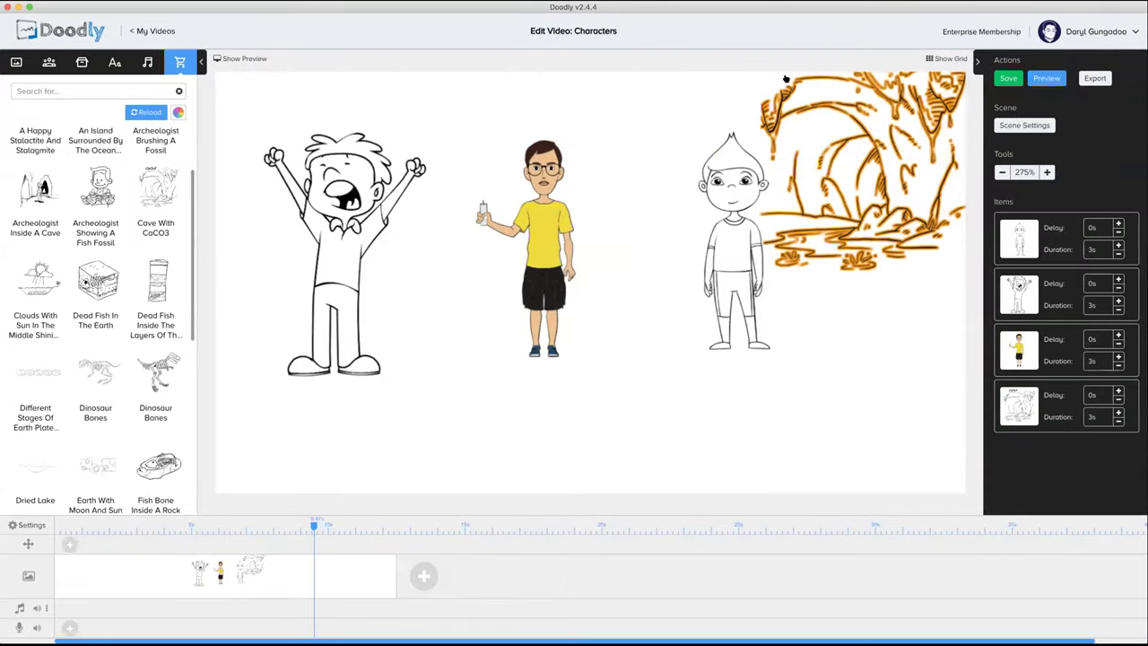
Step: Move Brad between Ethan and Hans, and enlarge the Cave With CaCO3 image slightly
left_click_drag(740, 221, 457, 290)
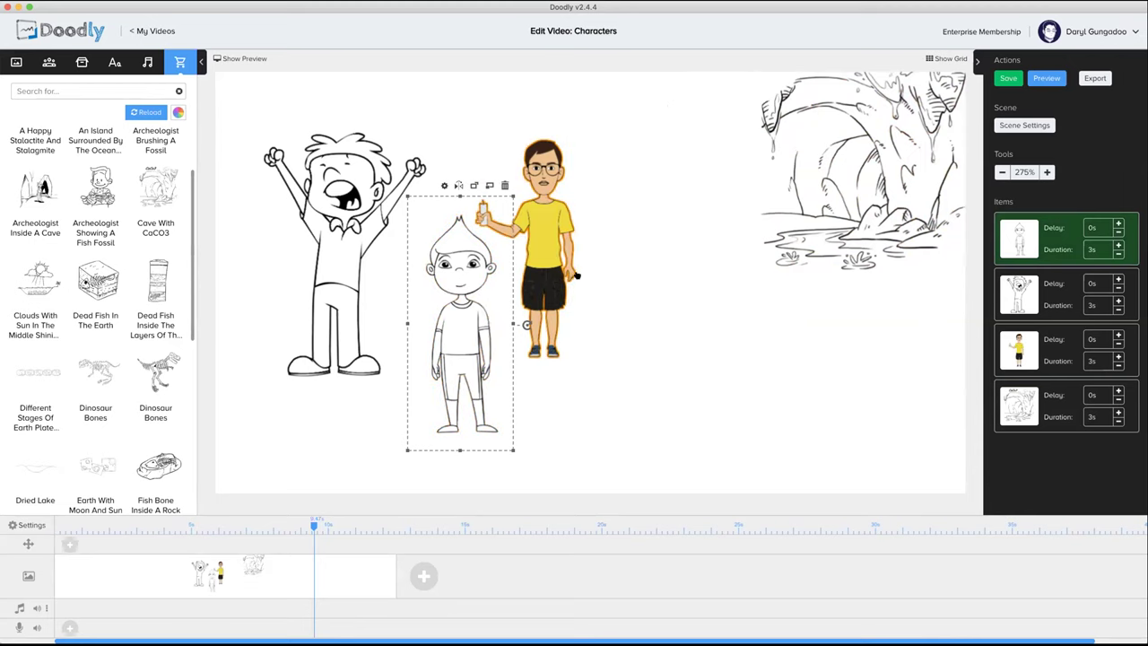
left_click(764, 280)
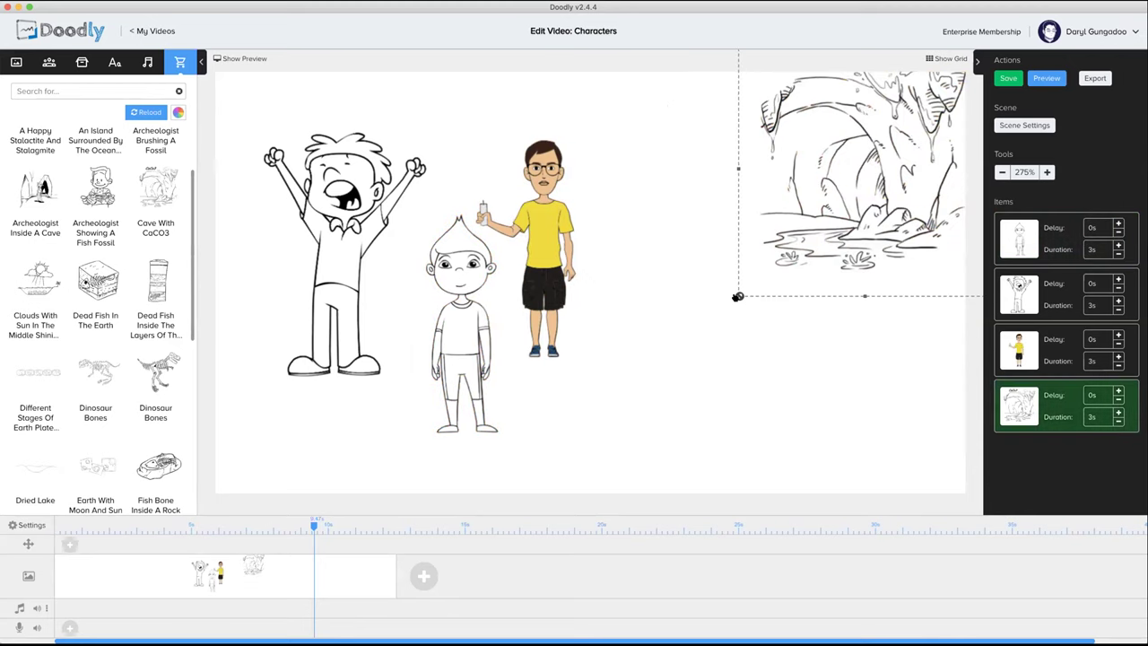
left_click_drag(737, 296, 703, 326)
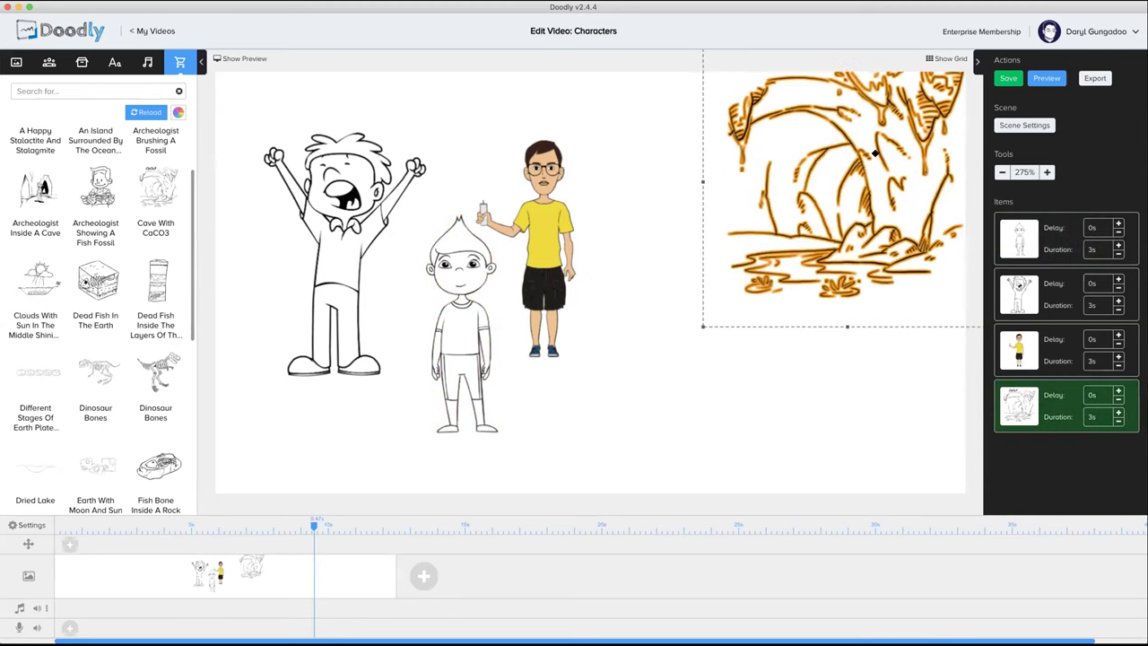
Step: Search the props library for "bat" and place the uncoloured Bat over the lower part of the cave image
left_click(81, 62)
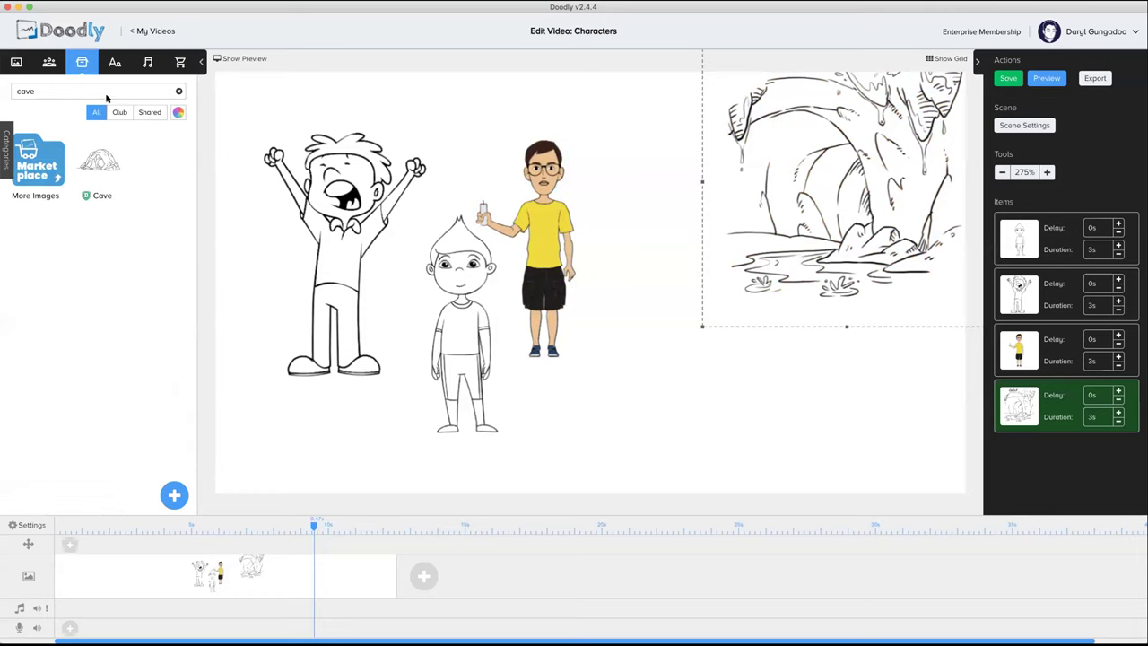
double_click(64, 90)
type("bot")
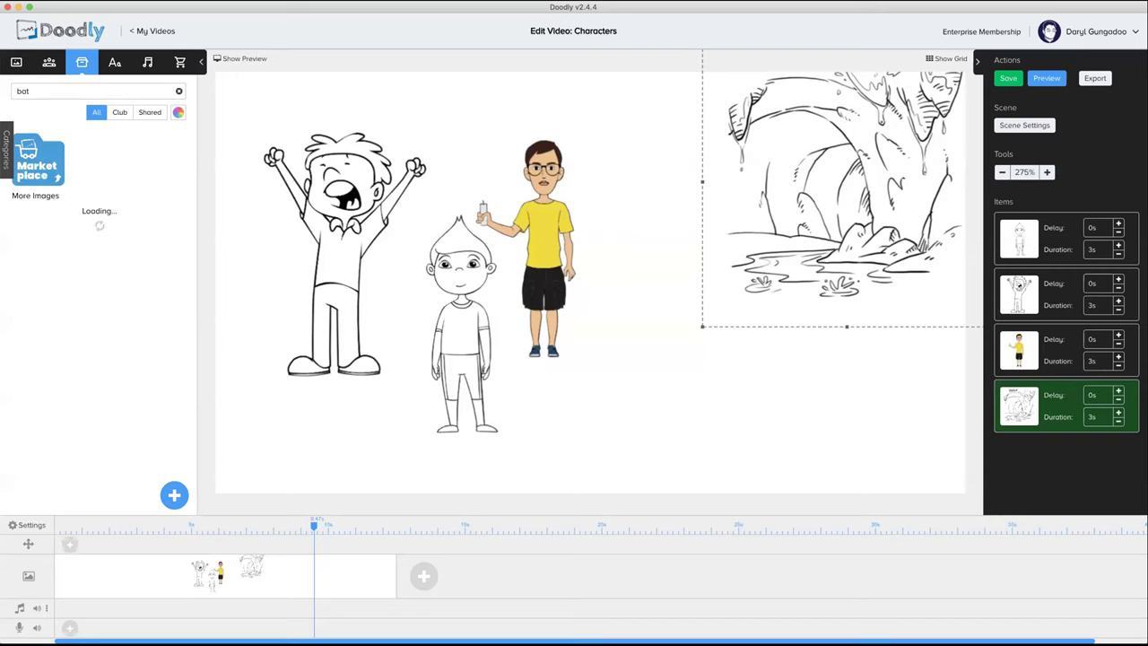
left_click(178, 112)
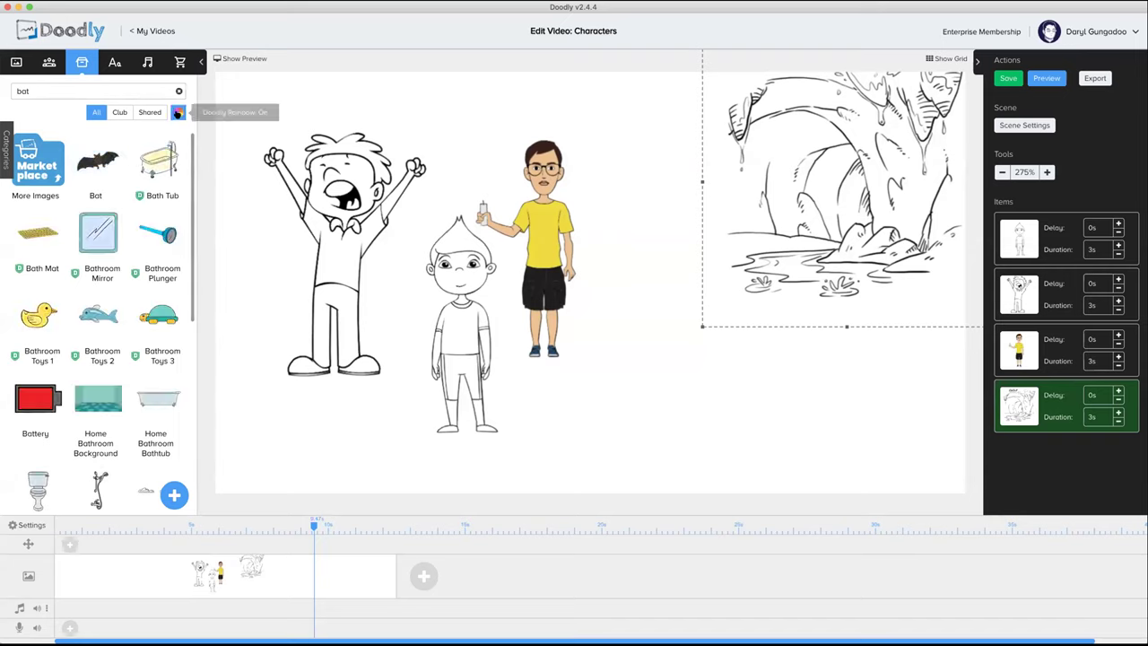
left_click(177, 112)
left_click(99, 170)
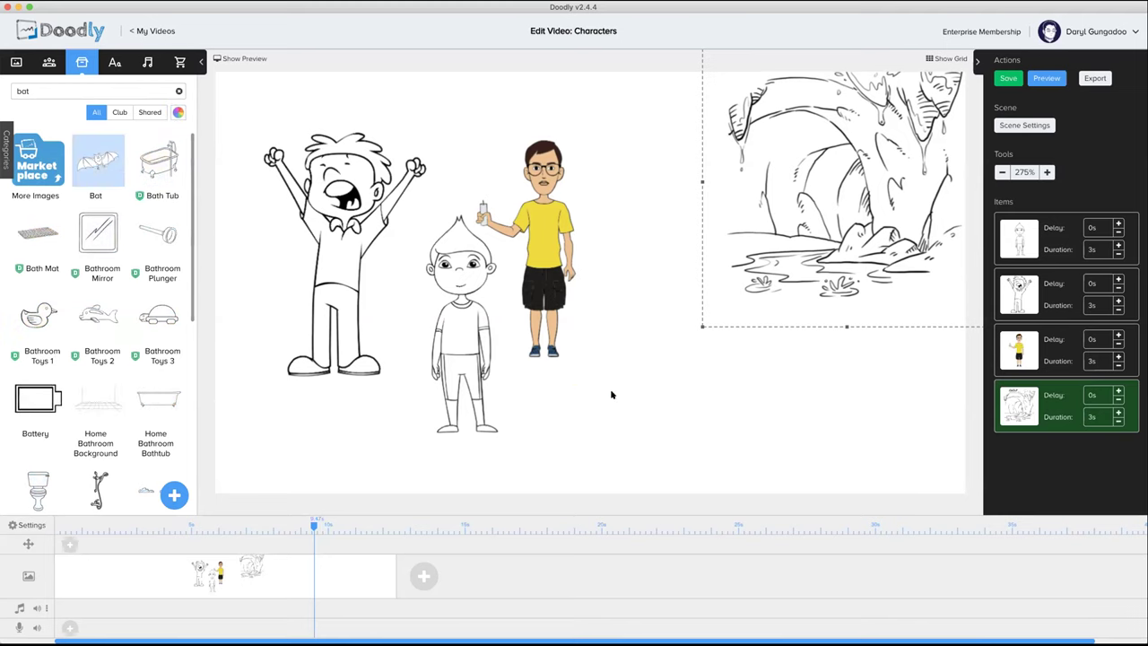
left_click_drag(726, 281, 773, 200)
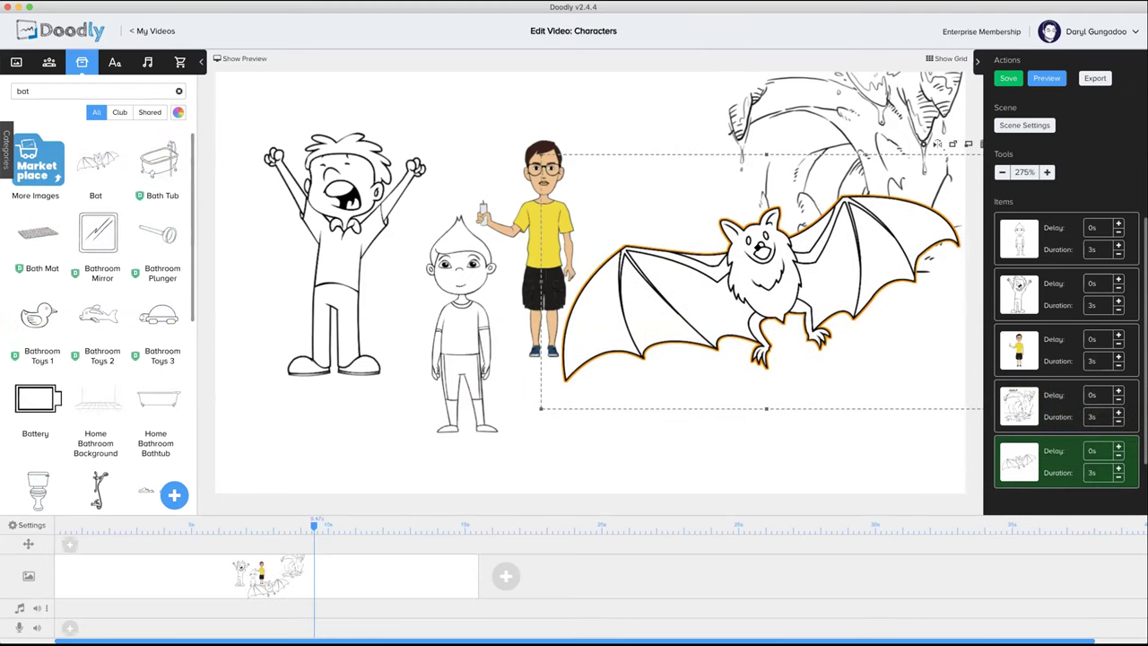
left_click(656, 96)
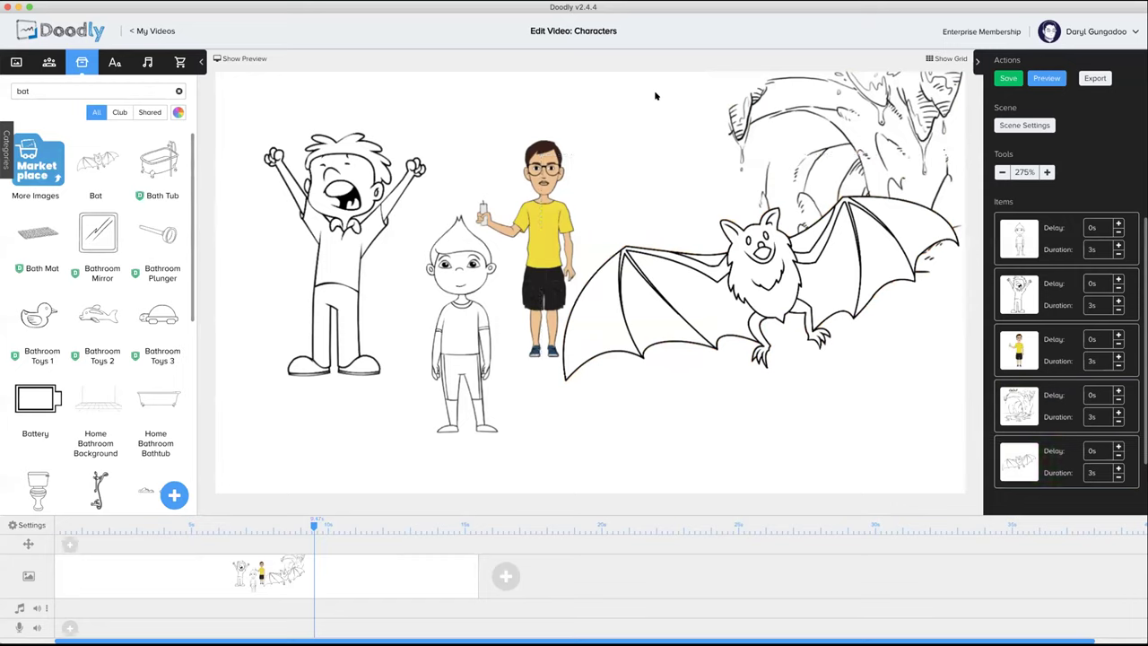
Step: Preview the animation of the characters, cave and bat, and close the preview
left_click(1051, 78)
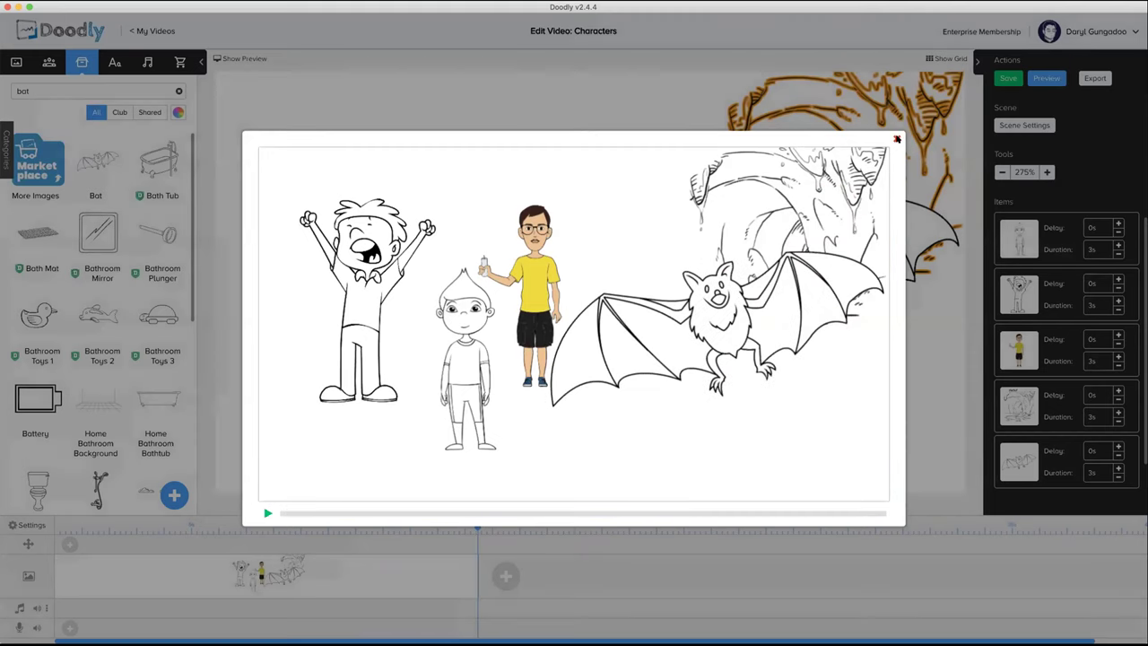
left_click(897, 138)
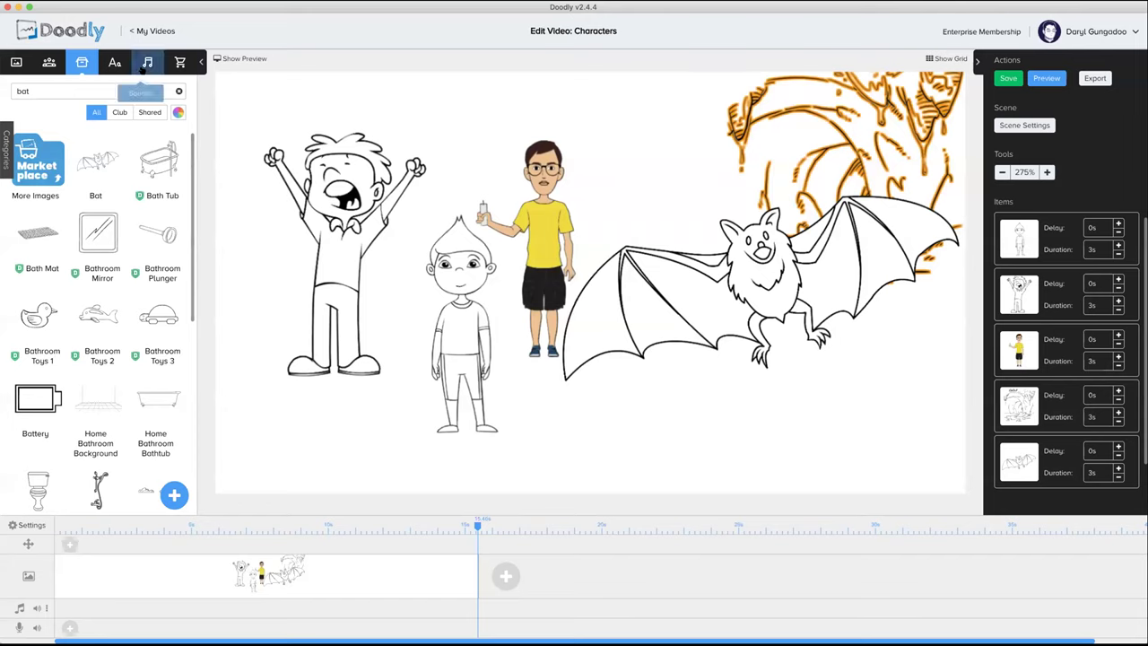
Step: Look at the sounds library and its dialog for adding a new sound, closing the dialog without choosing a file
left_click(148, 62)
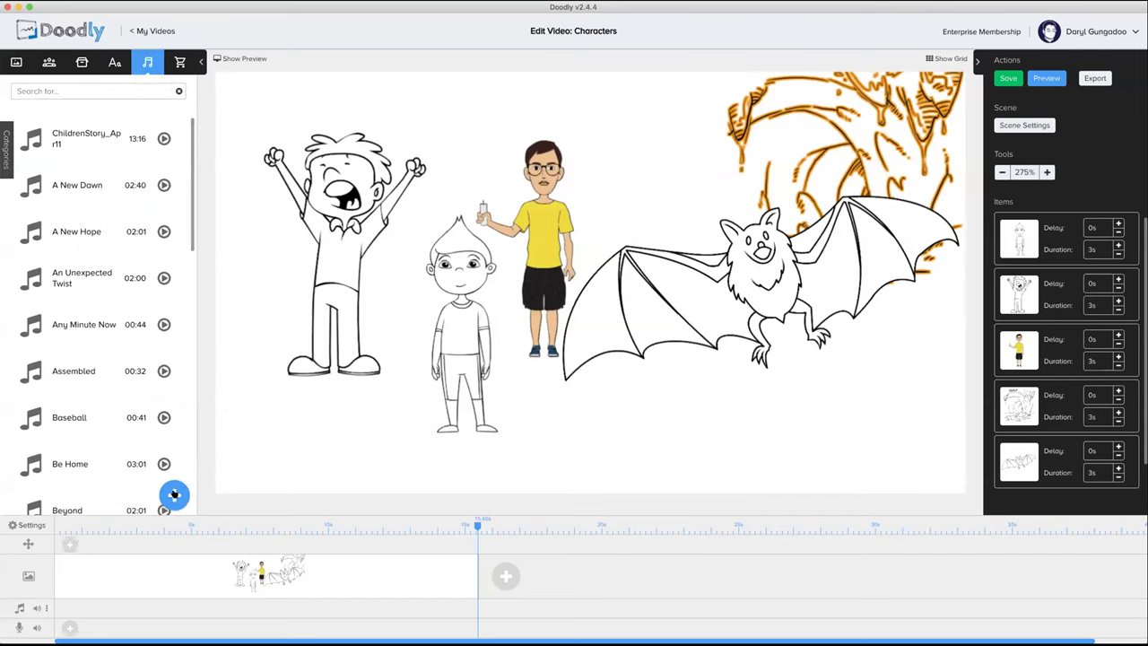
left_click(174, 494)
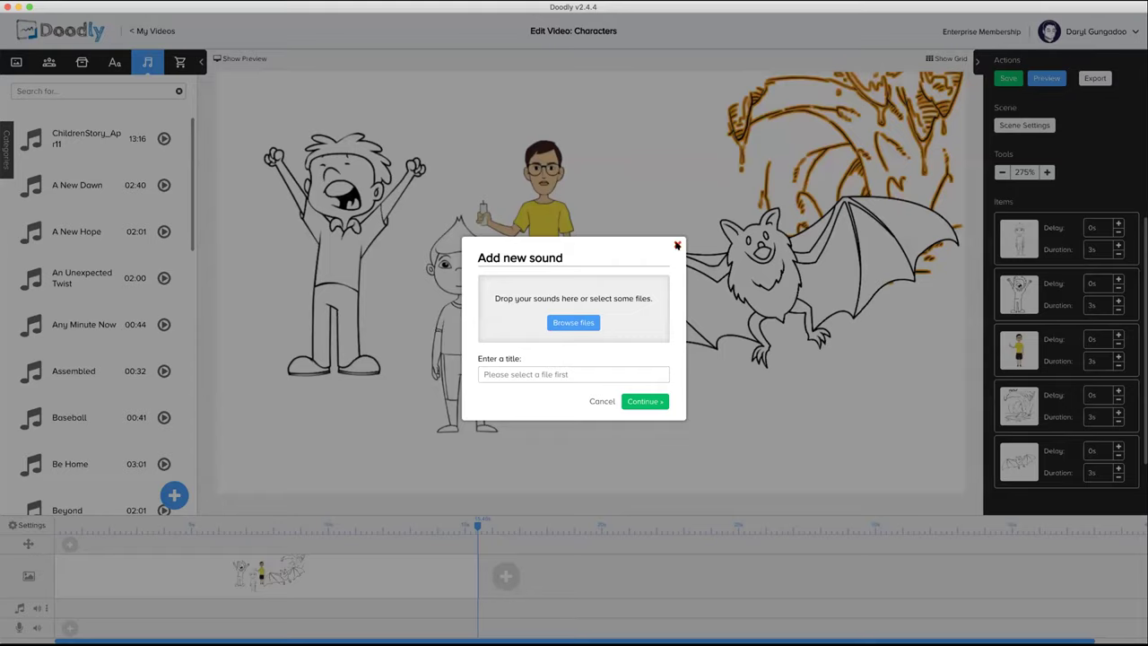
left_click(677, 244)
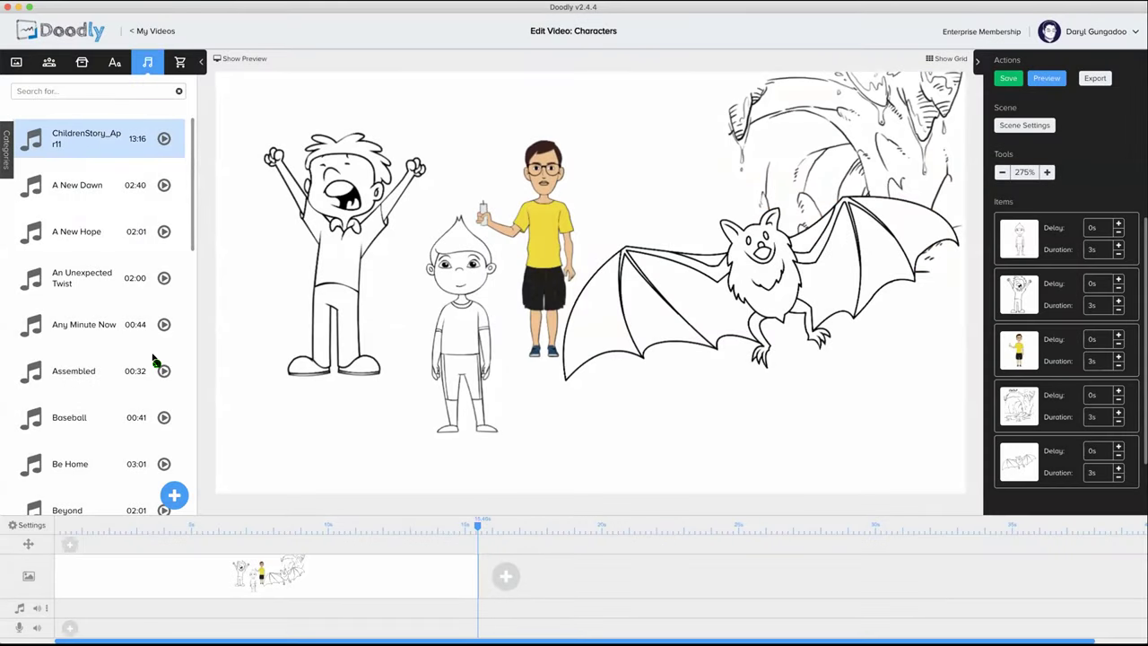
Step: Move the playhead back near the start of the timeline, preview the scene's animation, and close the preview
left_click_drag(141, 610, 81, 607)
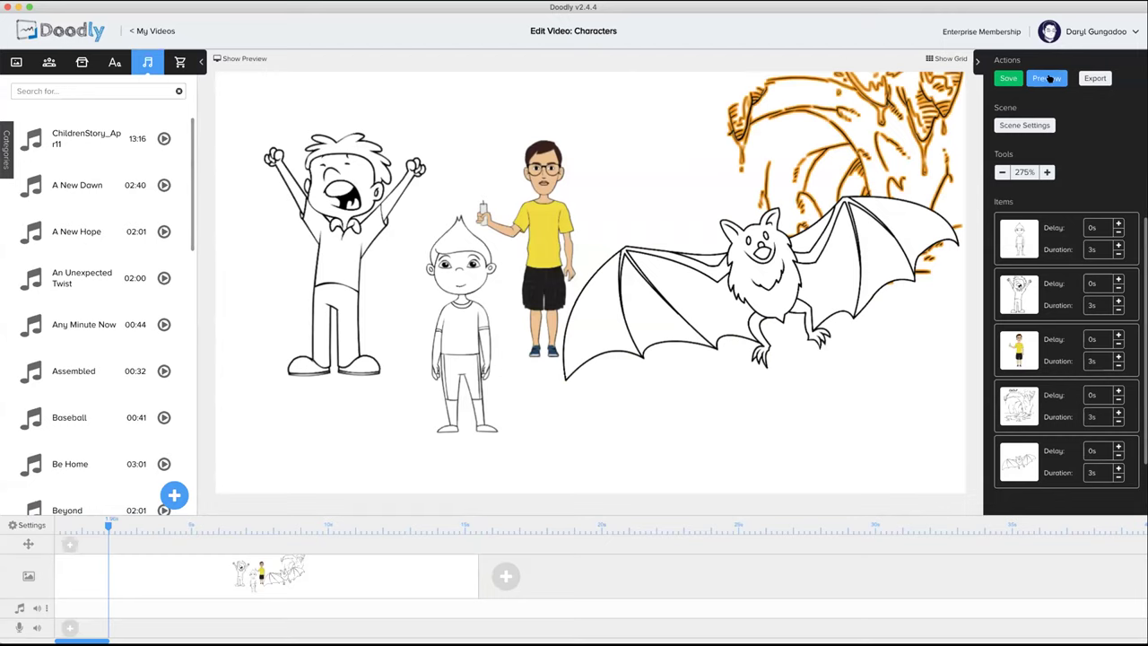
left_click(1046, 78)
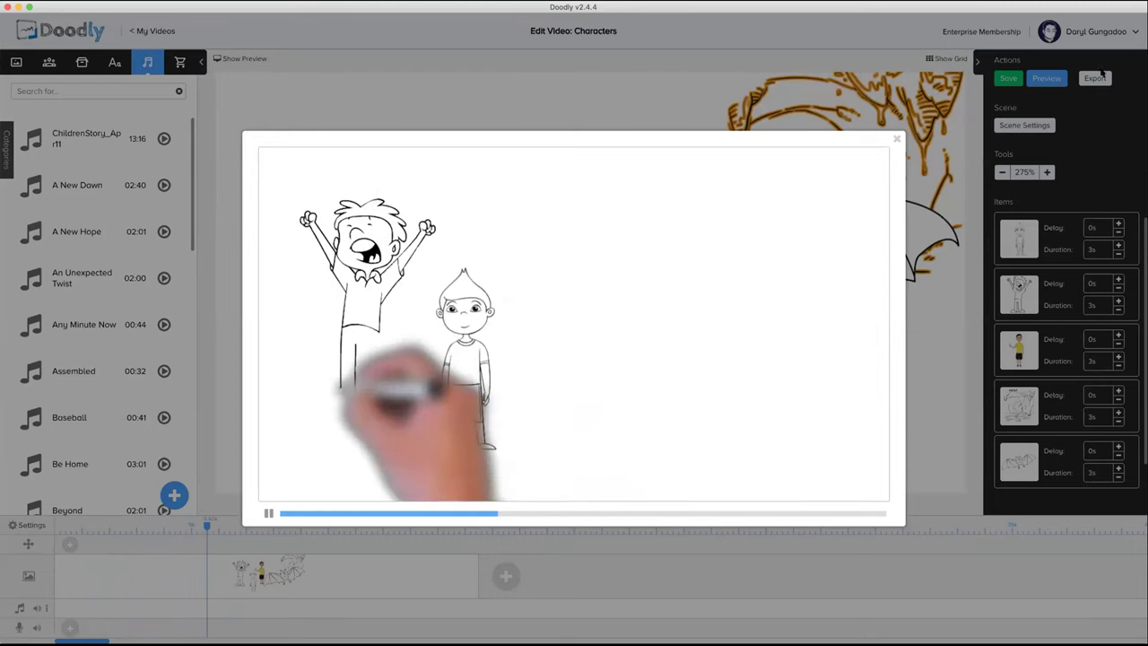
left_click(894, 140)
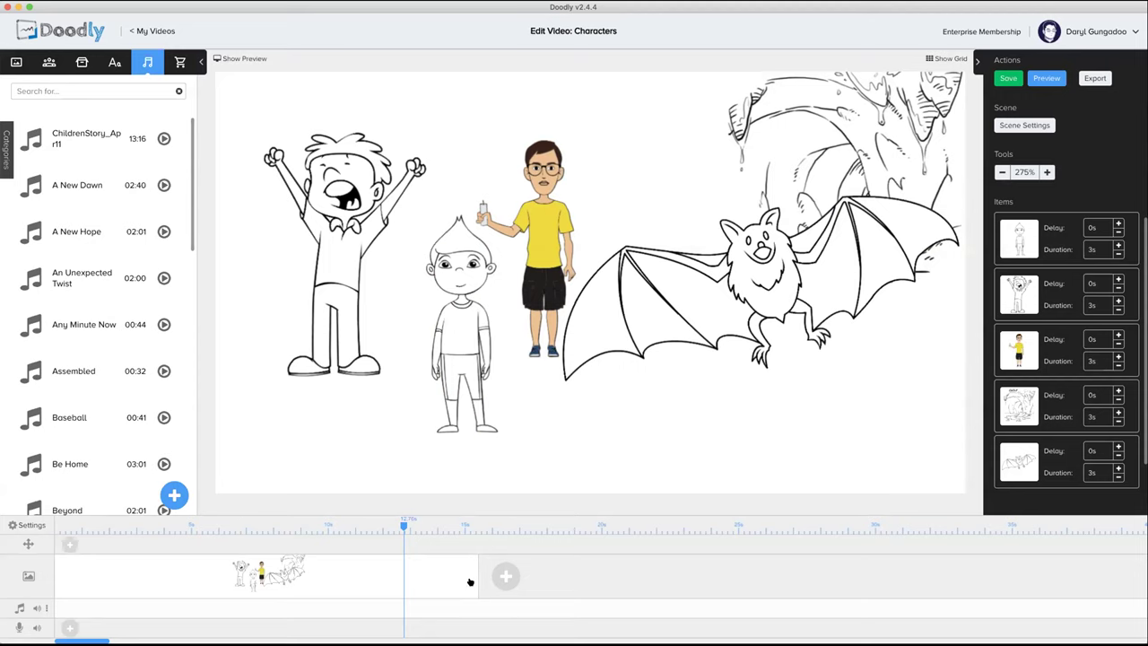
Step: Shorten the scene on the timeline until each item lasts 1.14s, and add an empty scene after it, returning to the first scene
left_click_drag(476, 580, 263, 574)
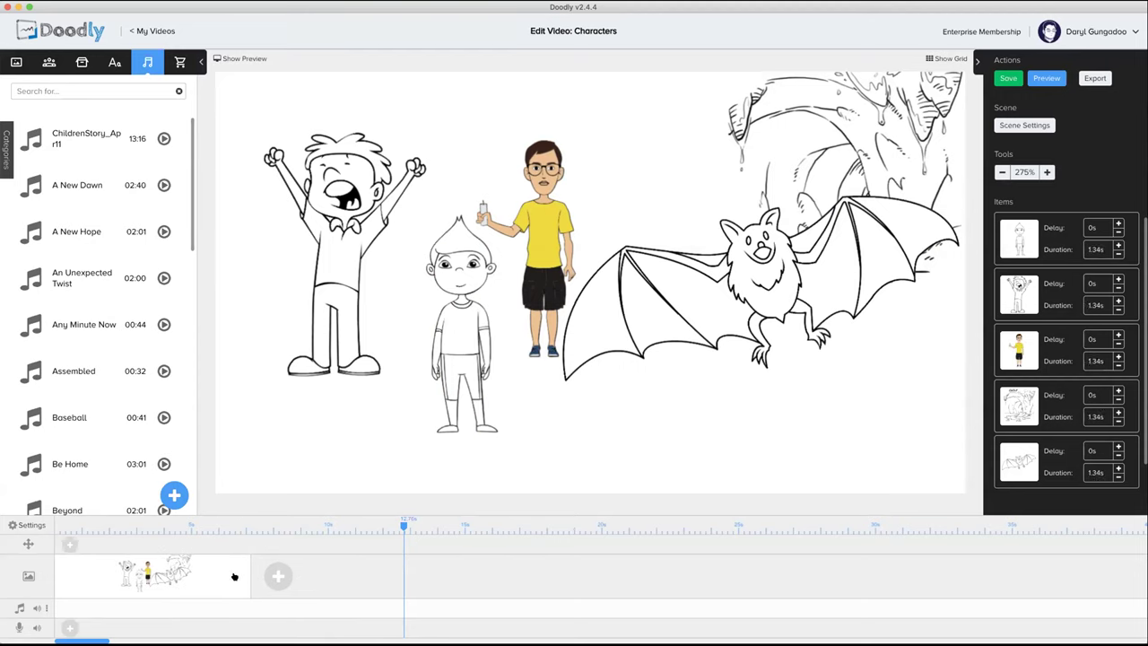
left_click_drag(233, 576, 185, 569)
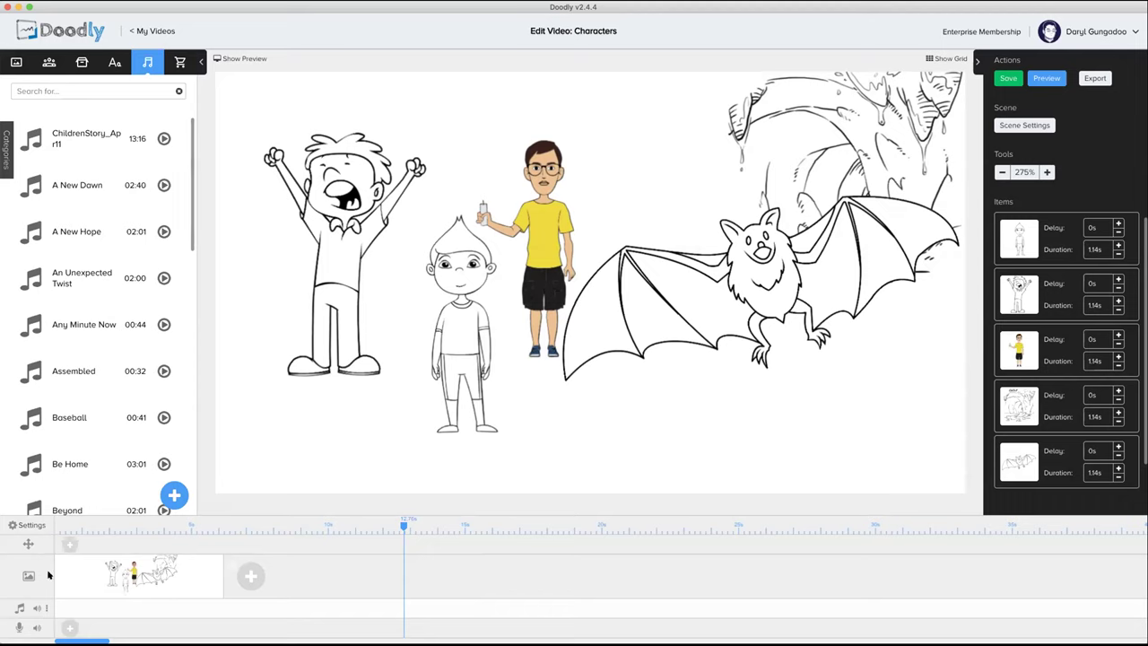
left_click(247, 578)
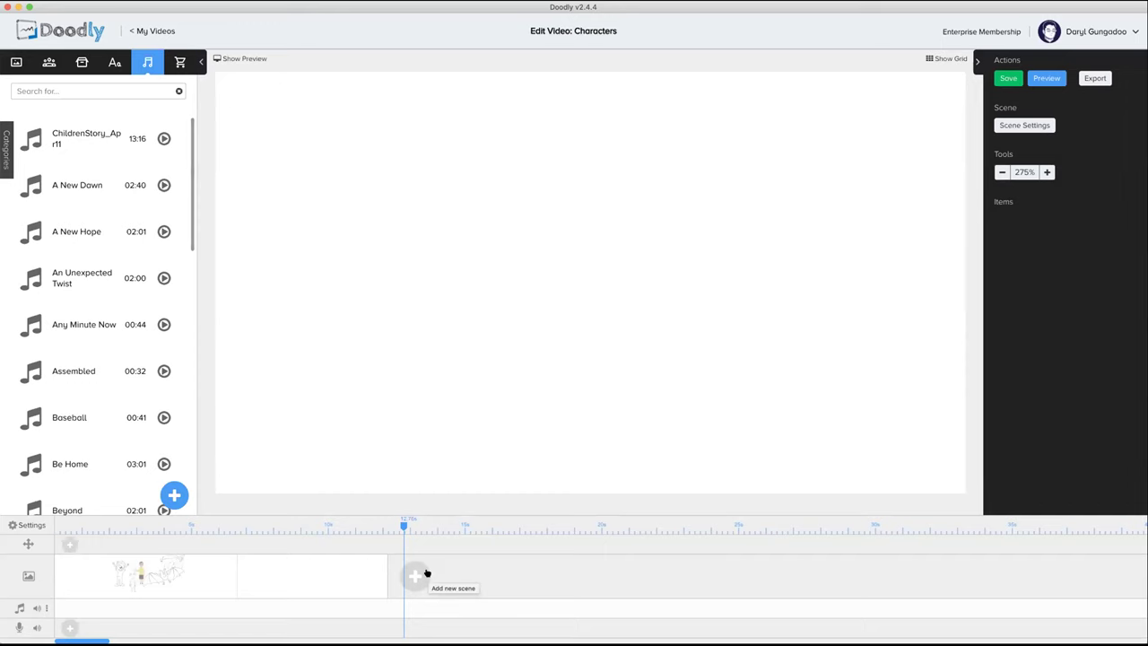
left_click(172, 584)
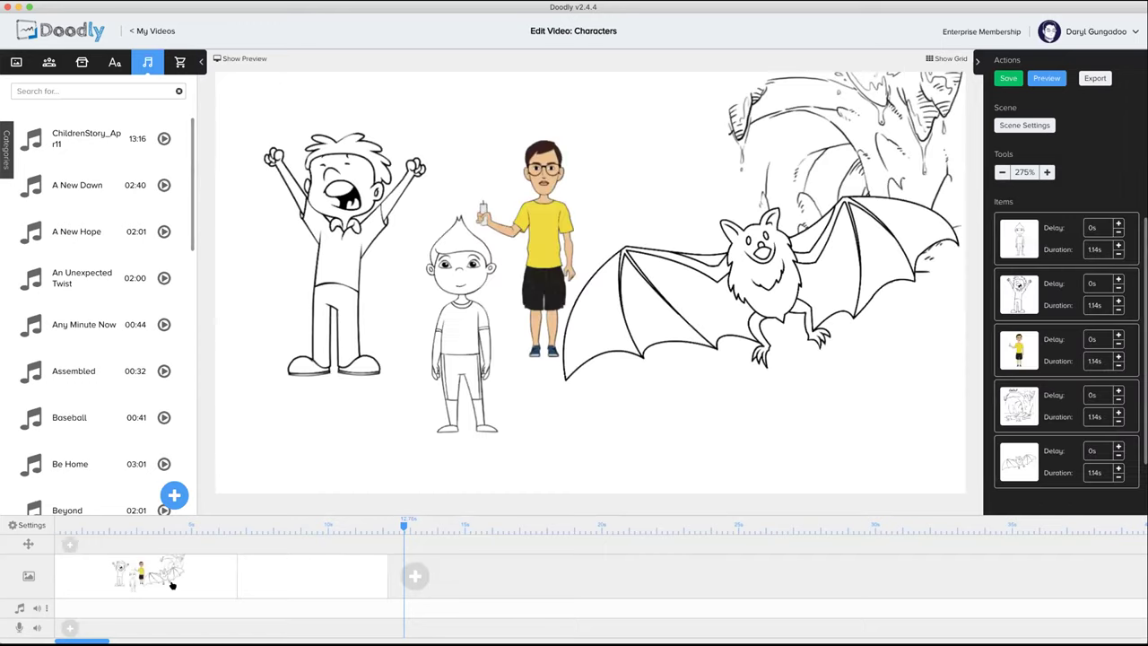